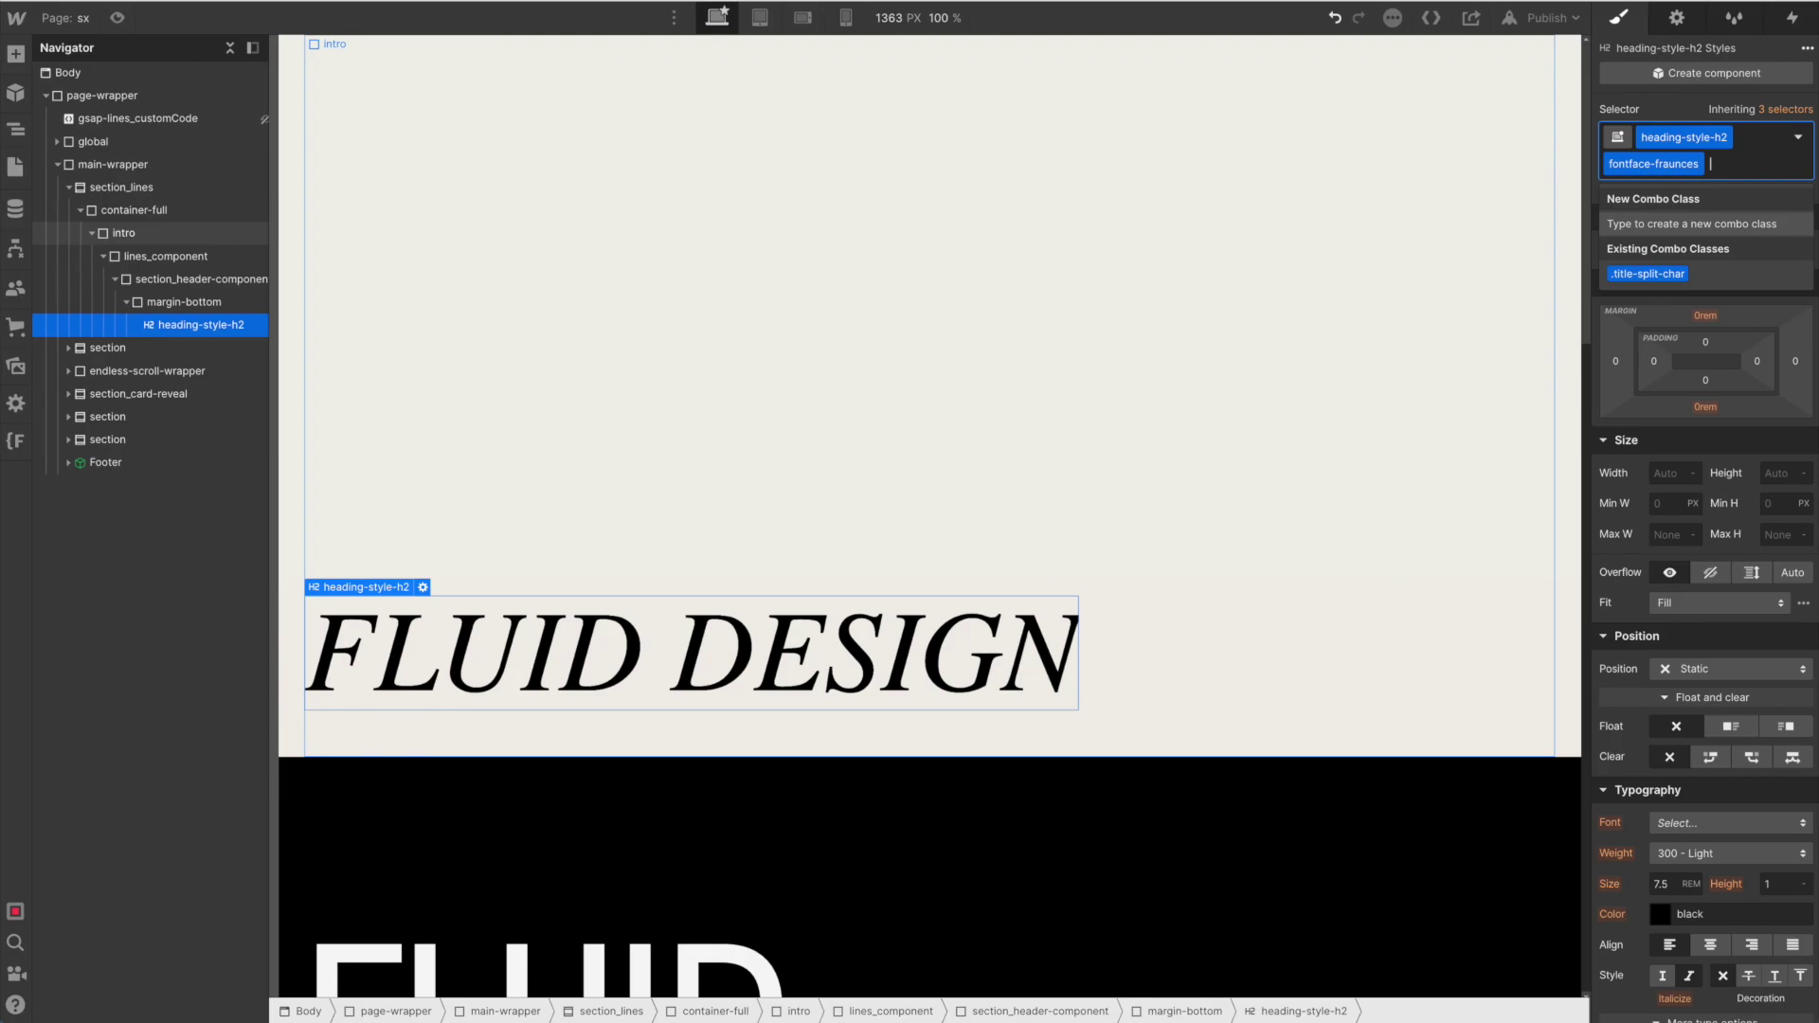
# - Add the existing combo class title-split-char to the FLUID DESIGN heading
pyautogui.write('tit')
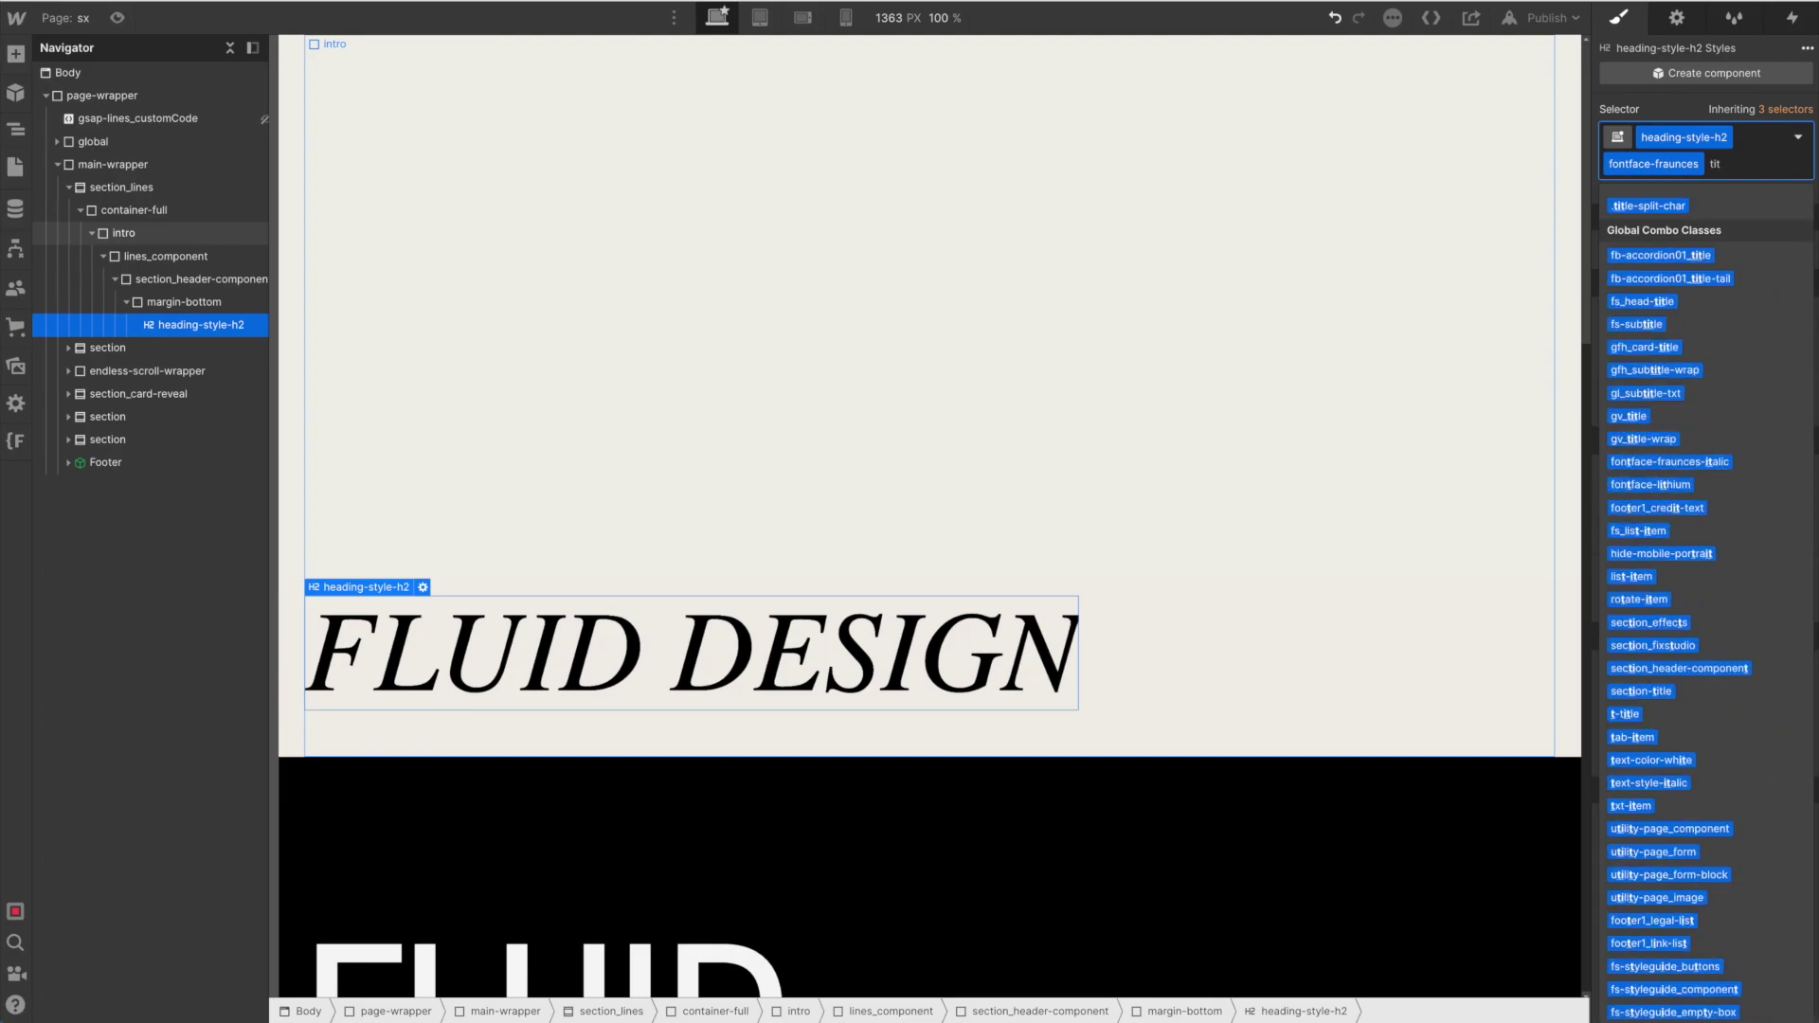
pyautogui.write('le-split-char')
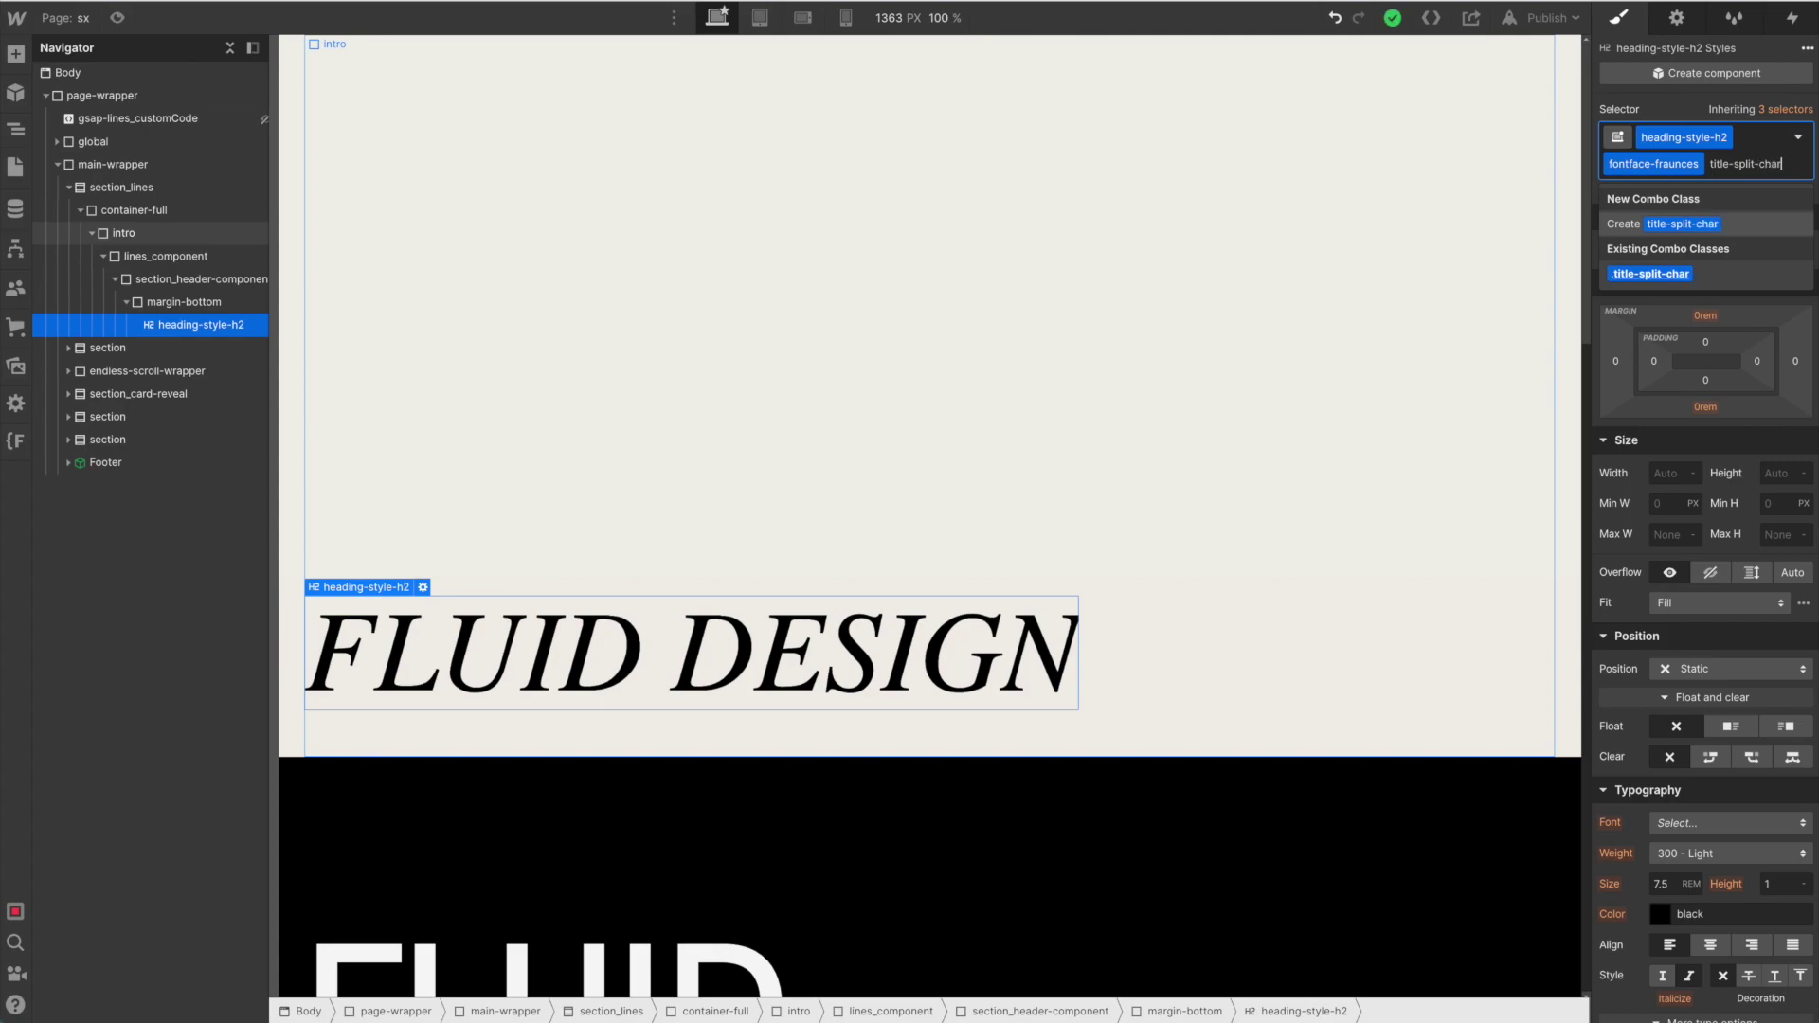
pyautogui.press('Return')
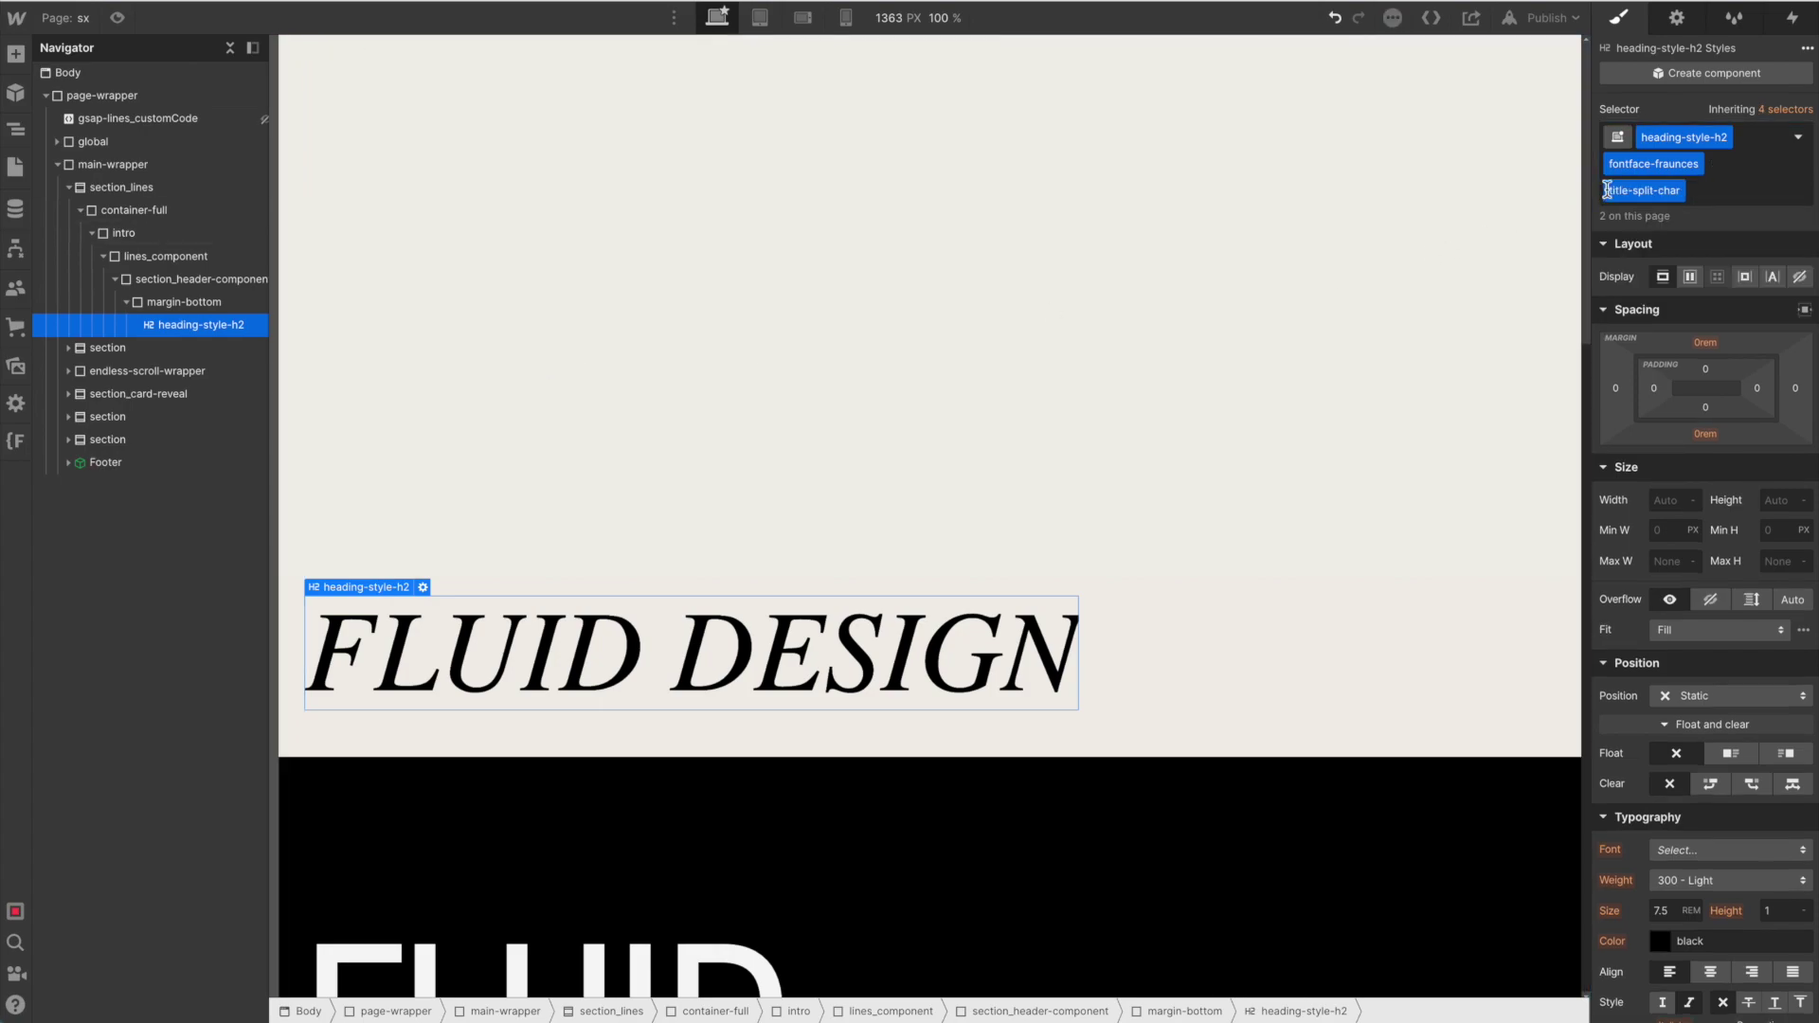
# - Insert a Div Block inside lines_component, below the section header, and open its class entry
pyautogui.click(170, 302)
pyautogui.click(126, 302)
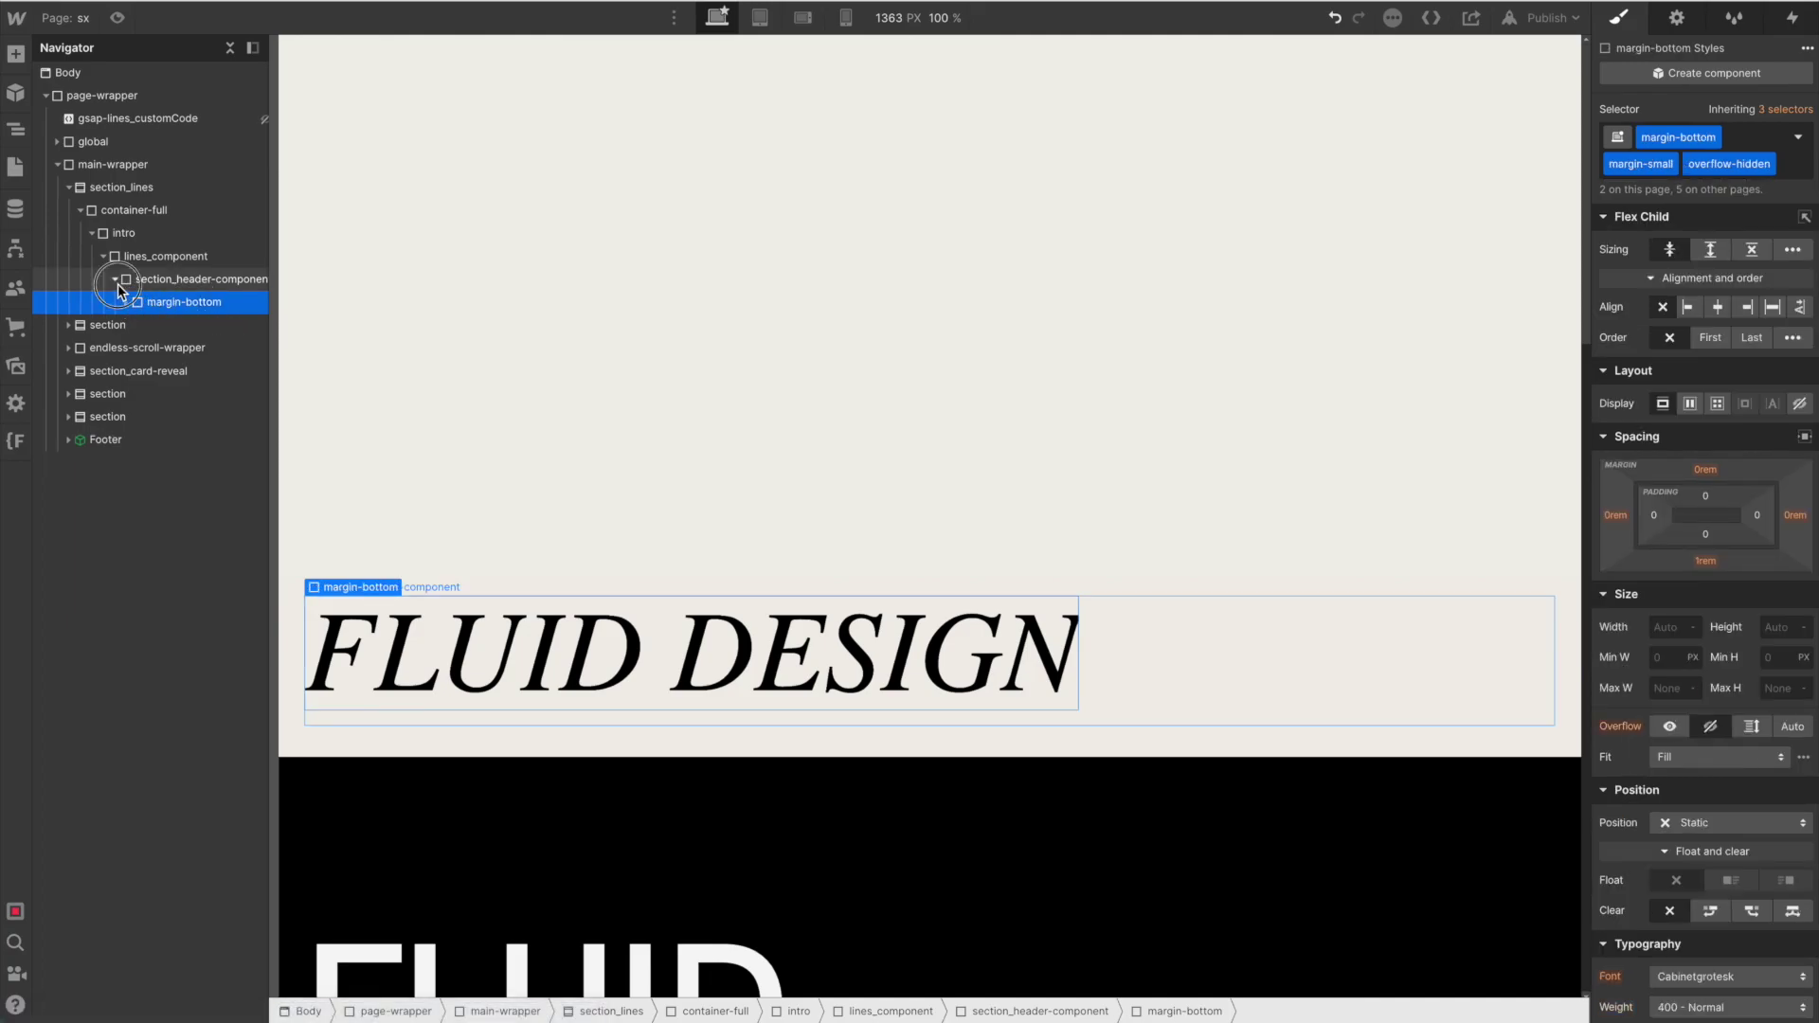
pyautogui.click(115, 281)
pyautogui.click(150, 261)
pyautogui.hotkey('ctrl', 'k')
pyautogui.write('div')
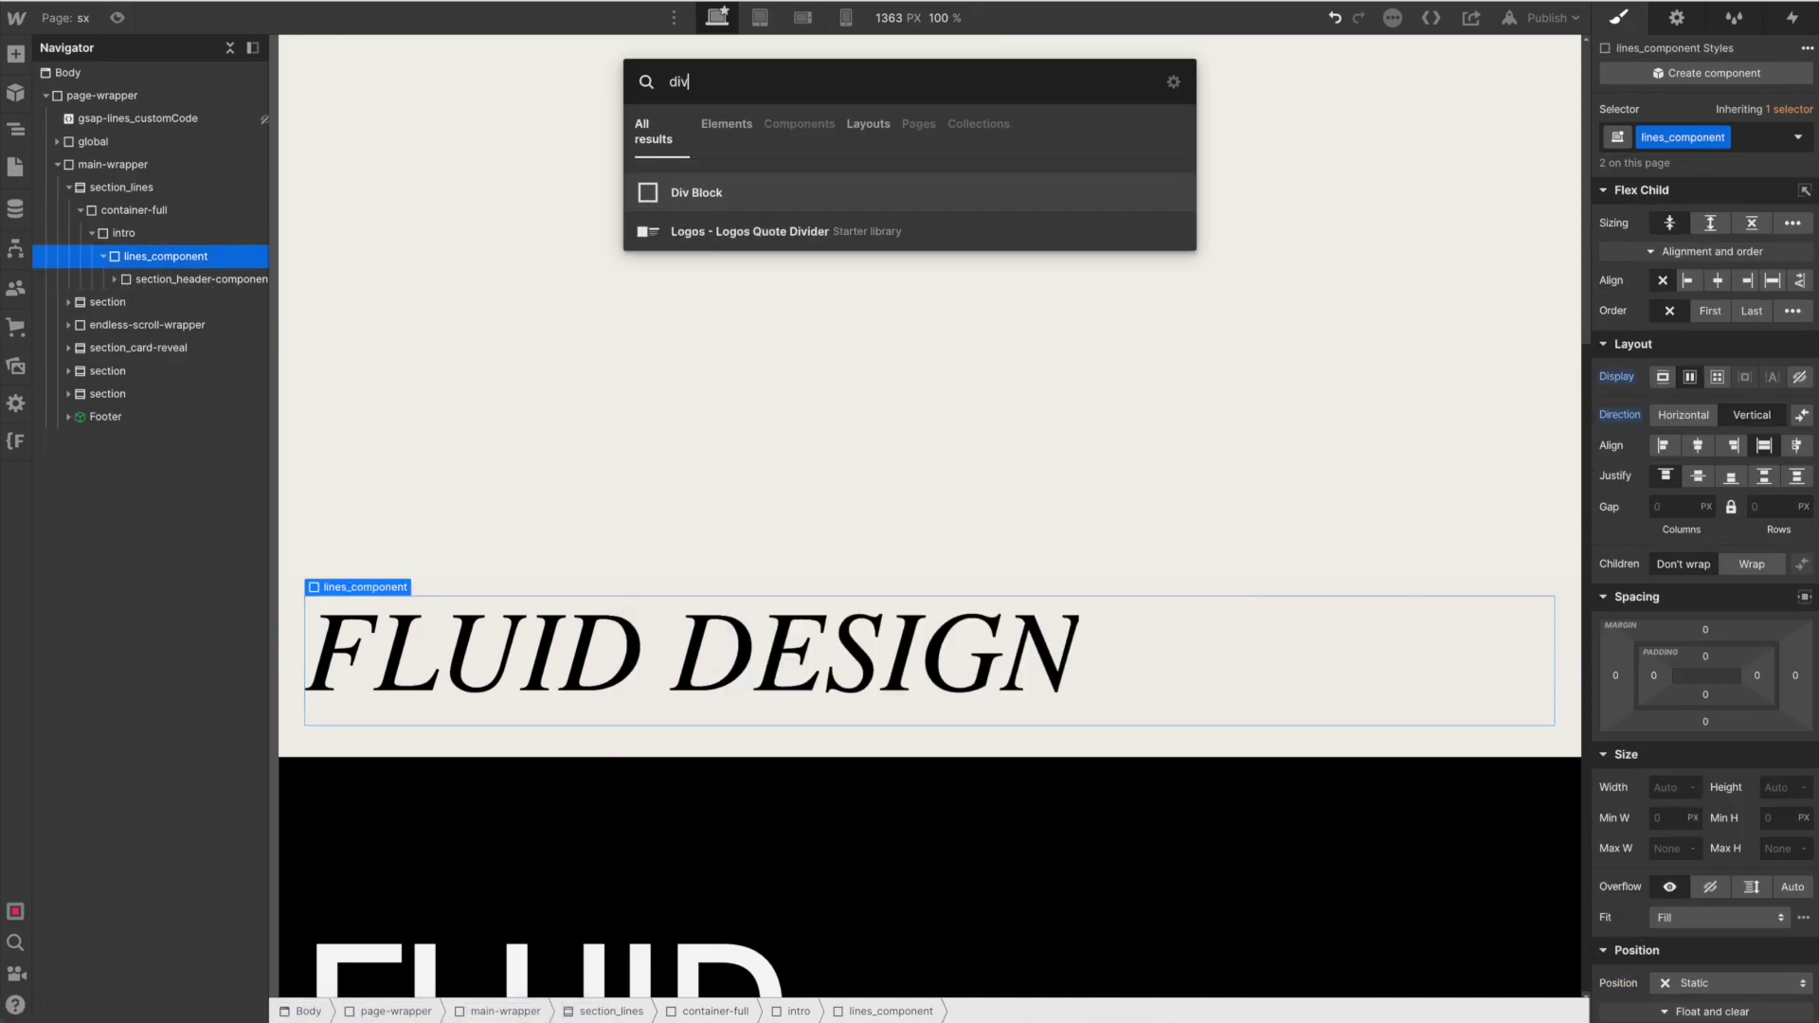
pyautogui.press('Return')
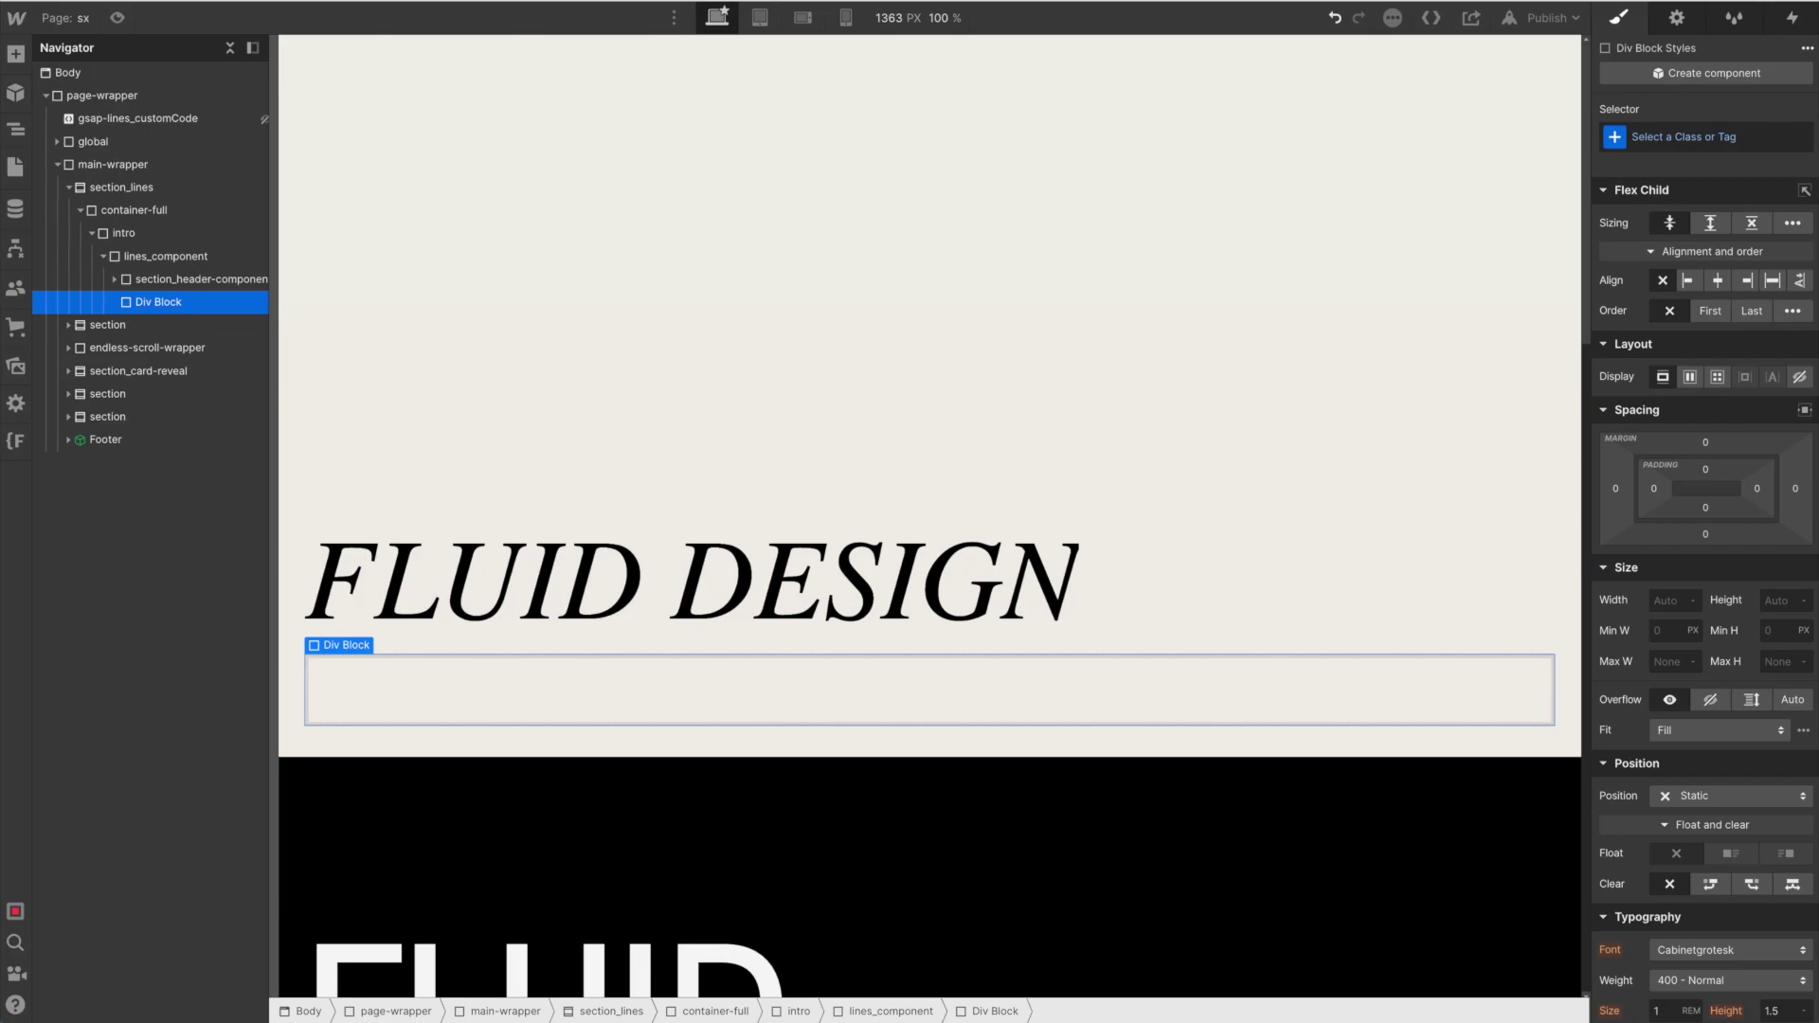
pyautogui.hotkey('ctrl', 'Return')
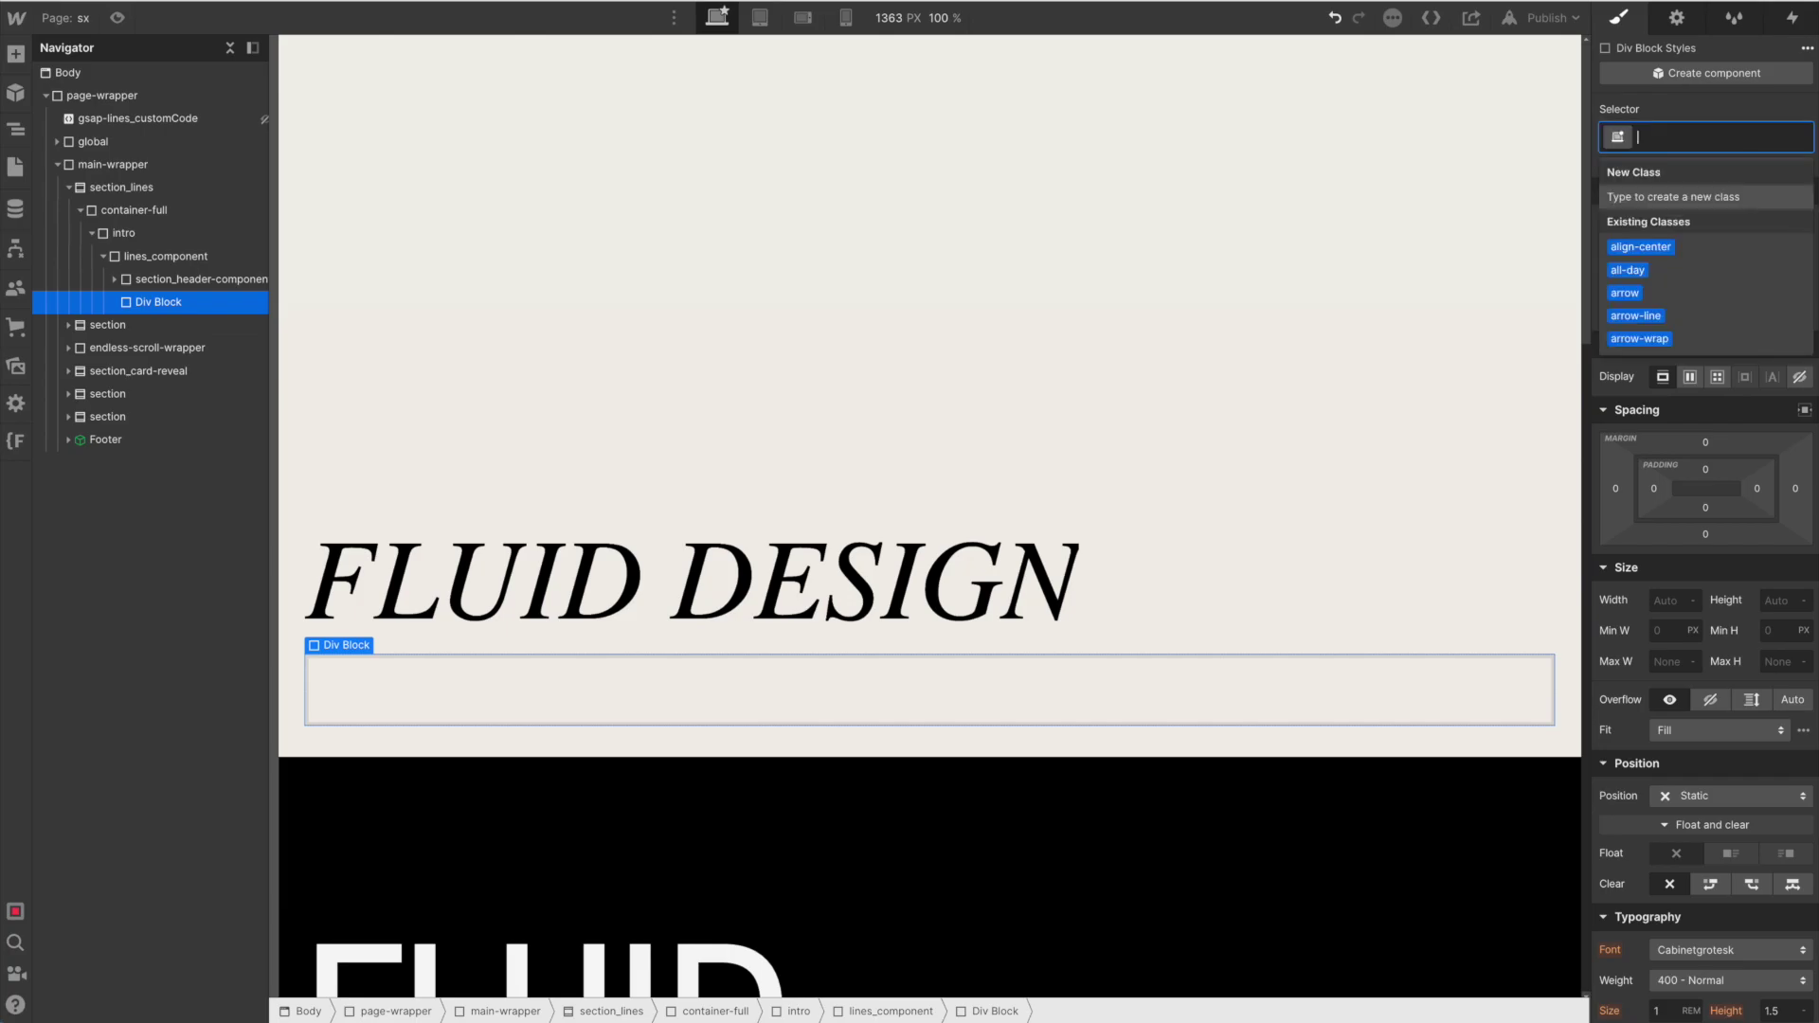
pyautogui.write('gl')
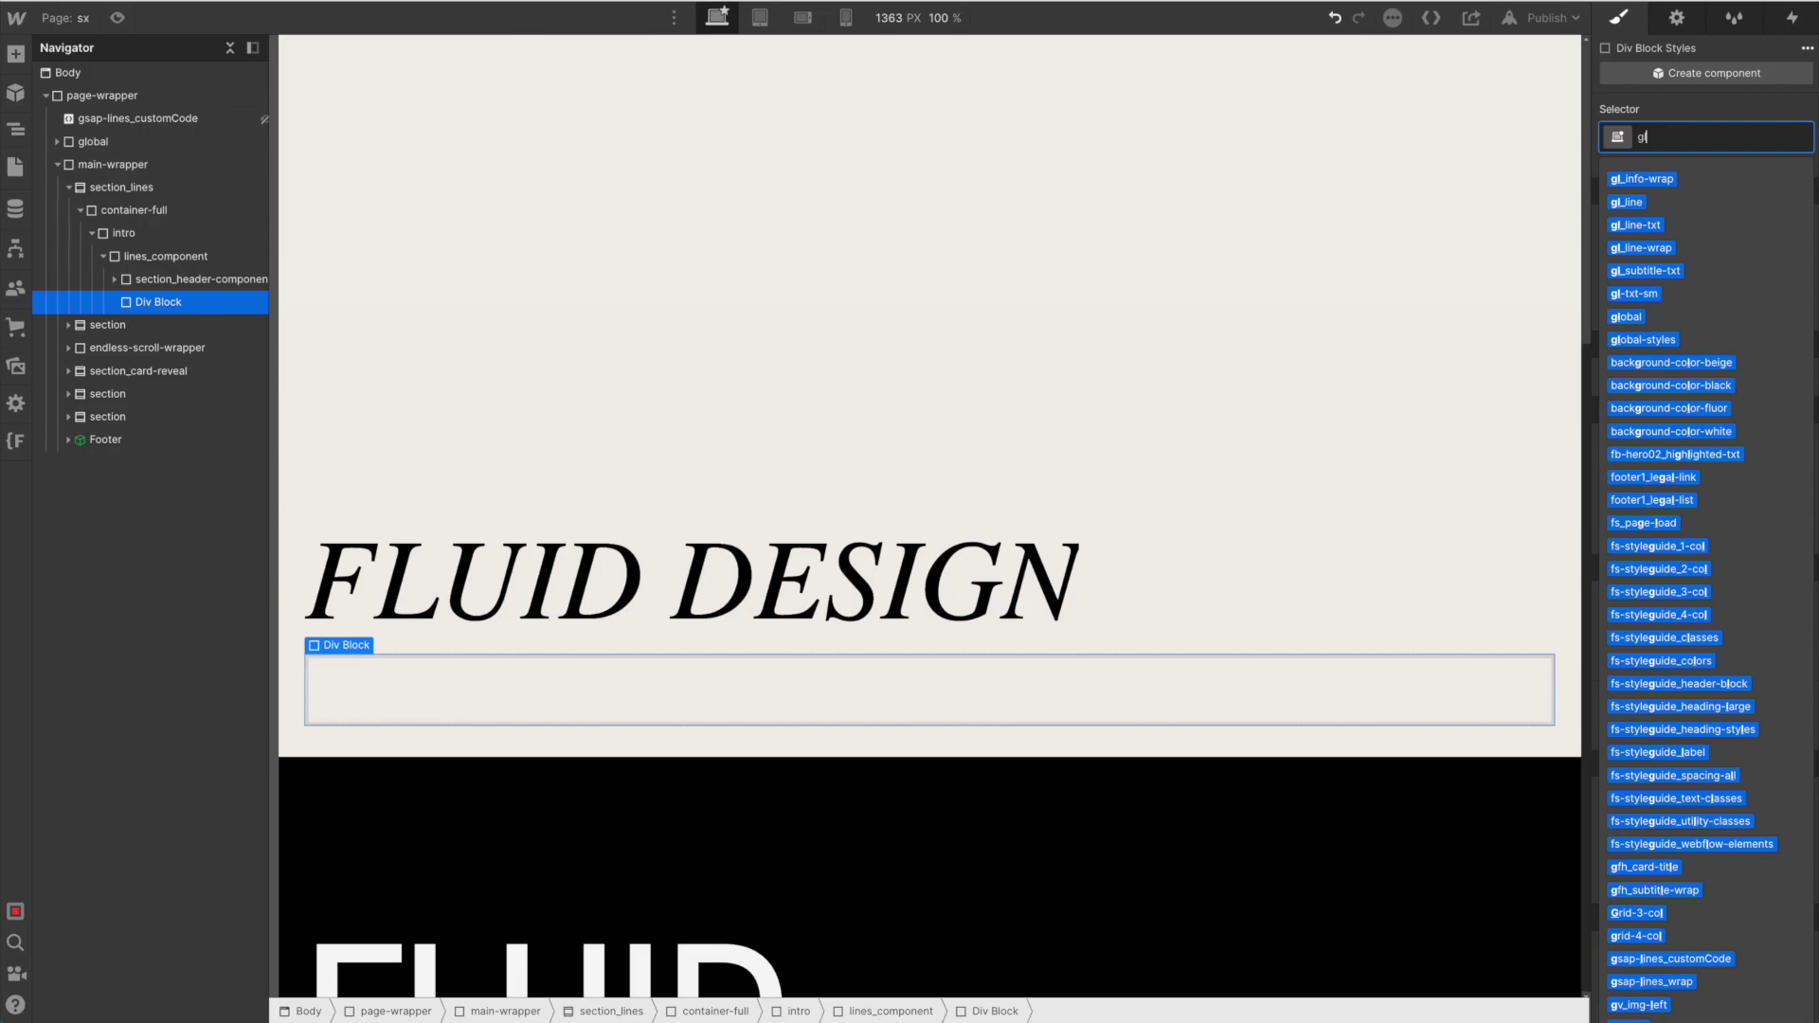
pyautogui.write('_lines')
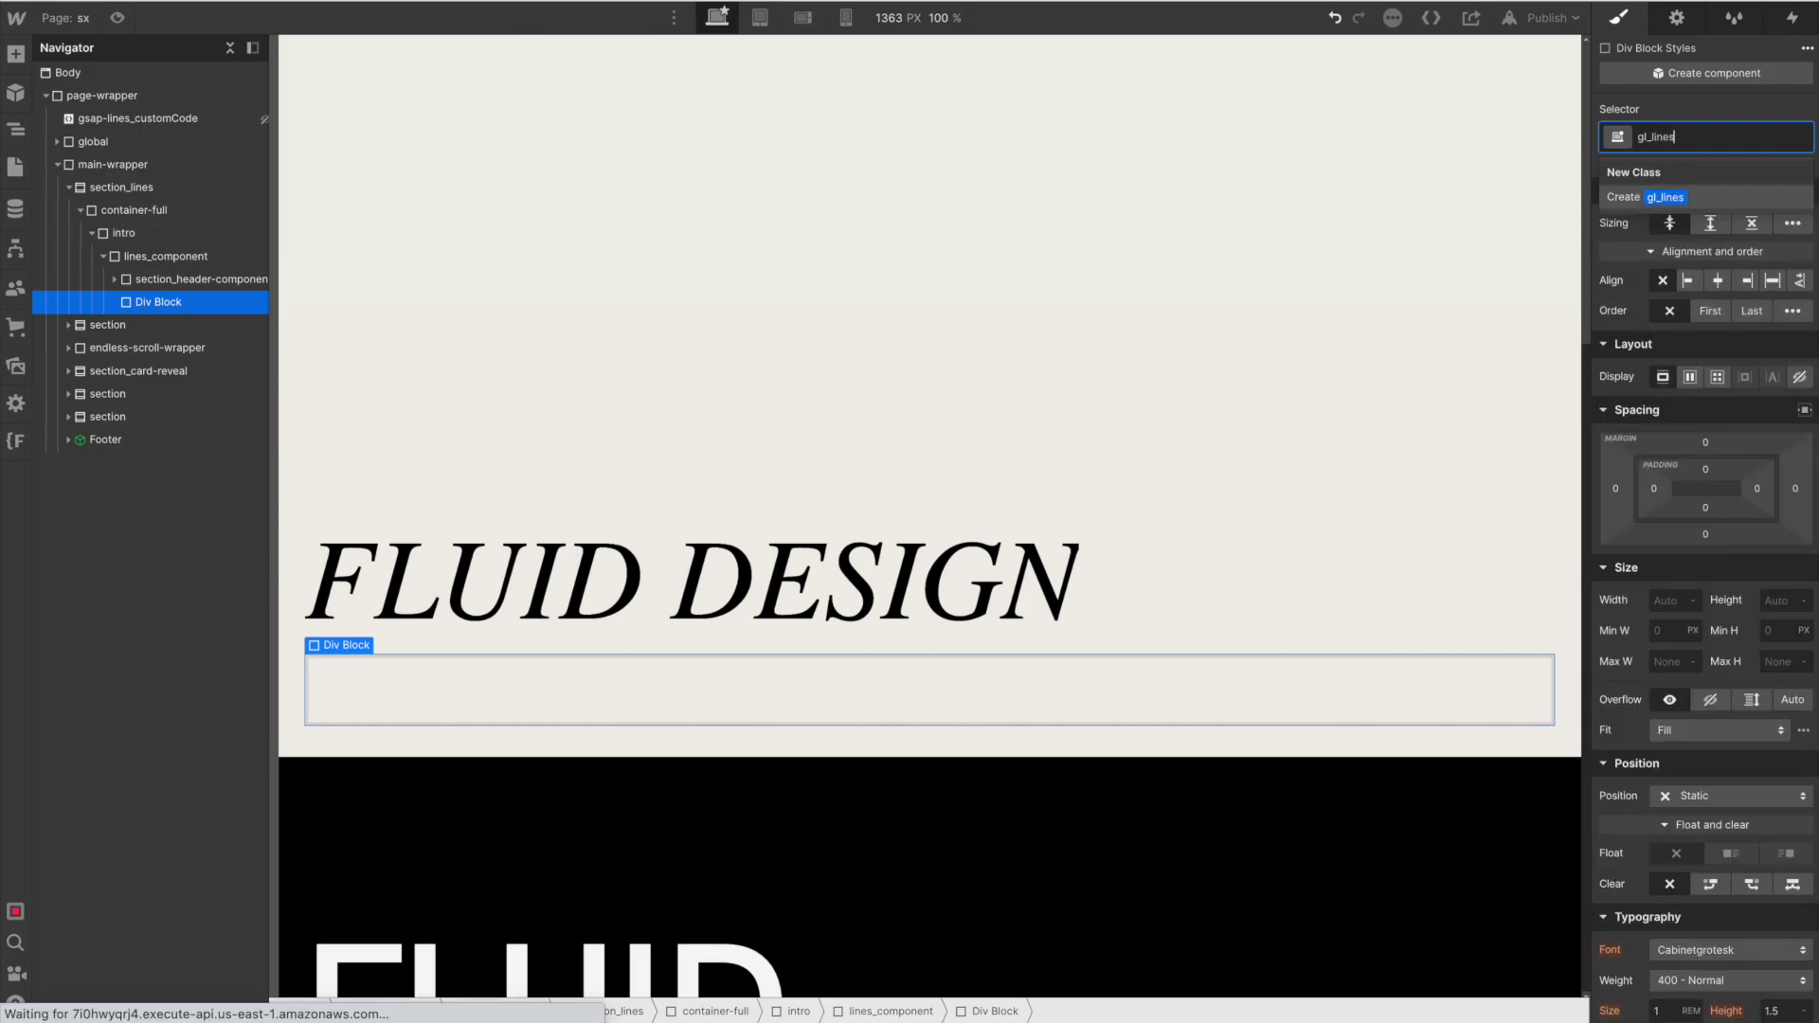
pyautogui.press('BackSpace')
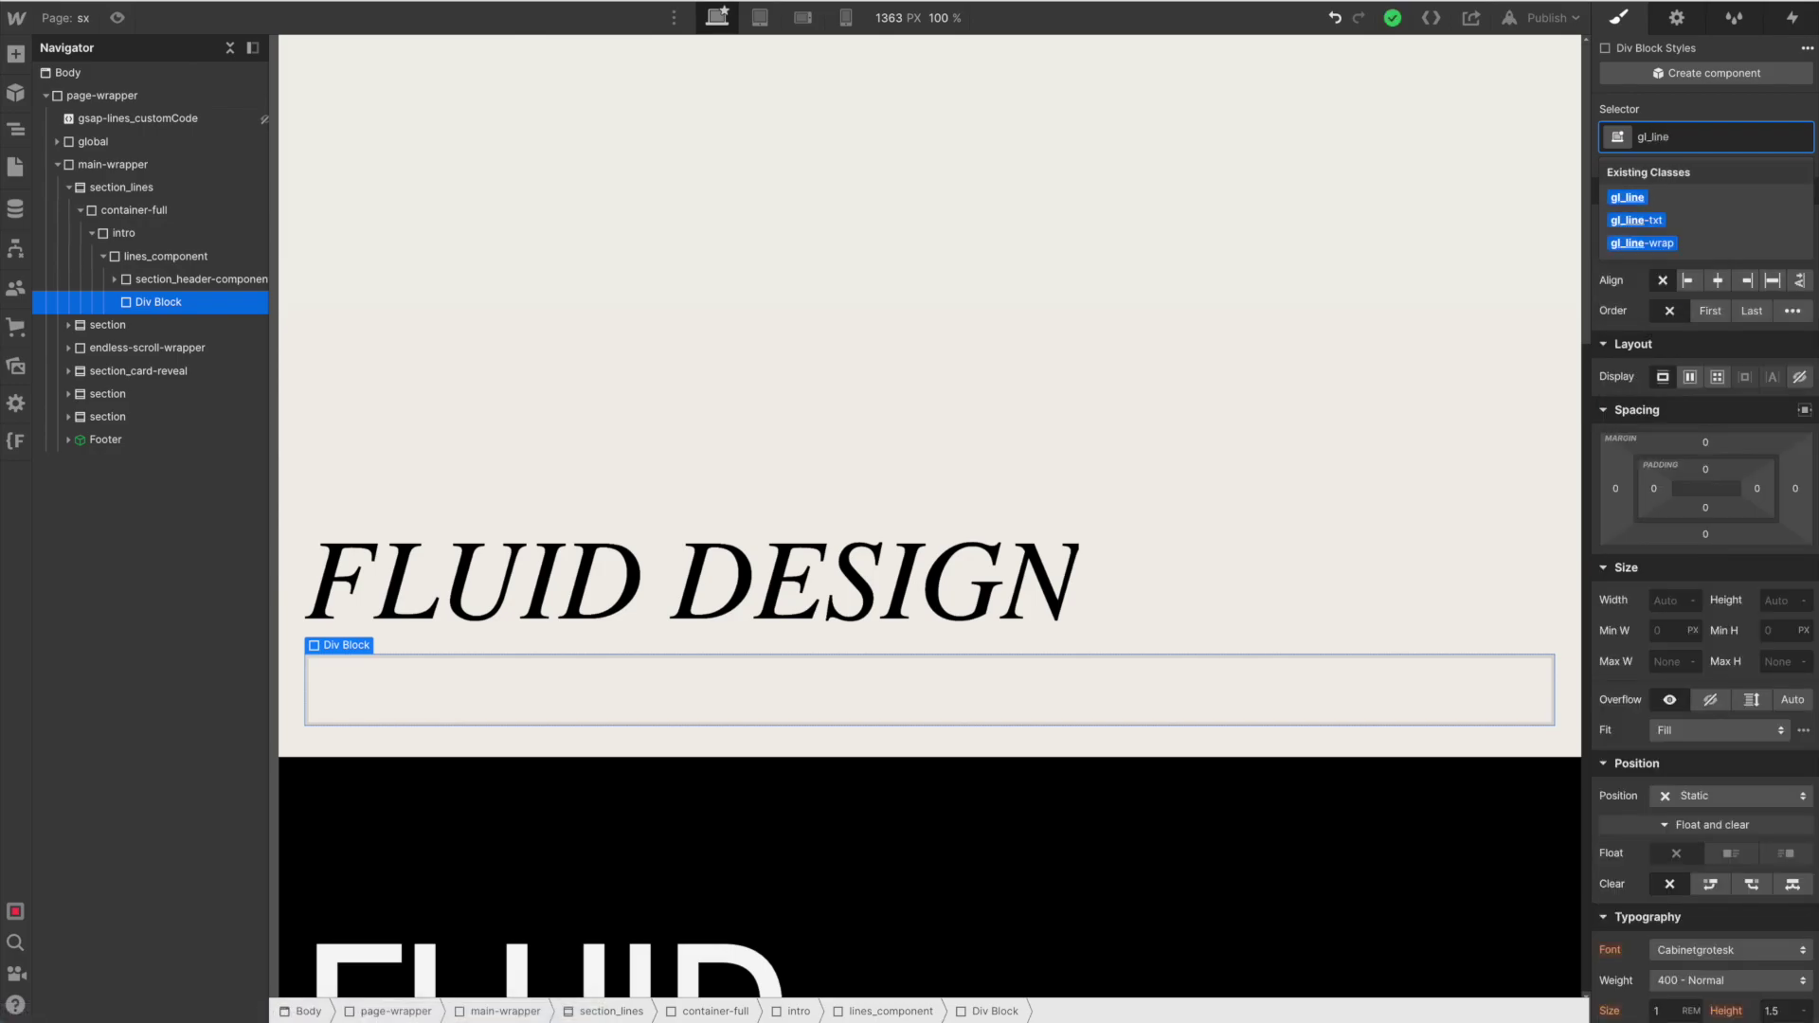
pyautogui.press('BackSpace')
pyautogui.press('BackSpace')
pyautogui.press('BackSpace')
pyautogui.press('BackSpace')
pyautogui.press('BackSpace')
pyautogui.press('BackSpace')
pyautogui.press('BackSpace')
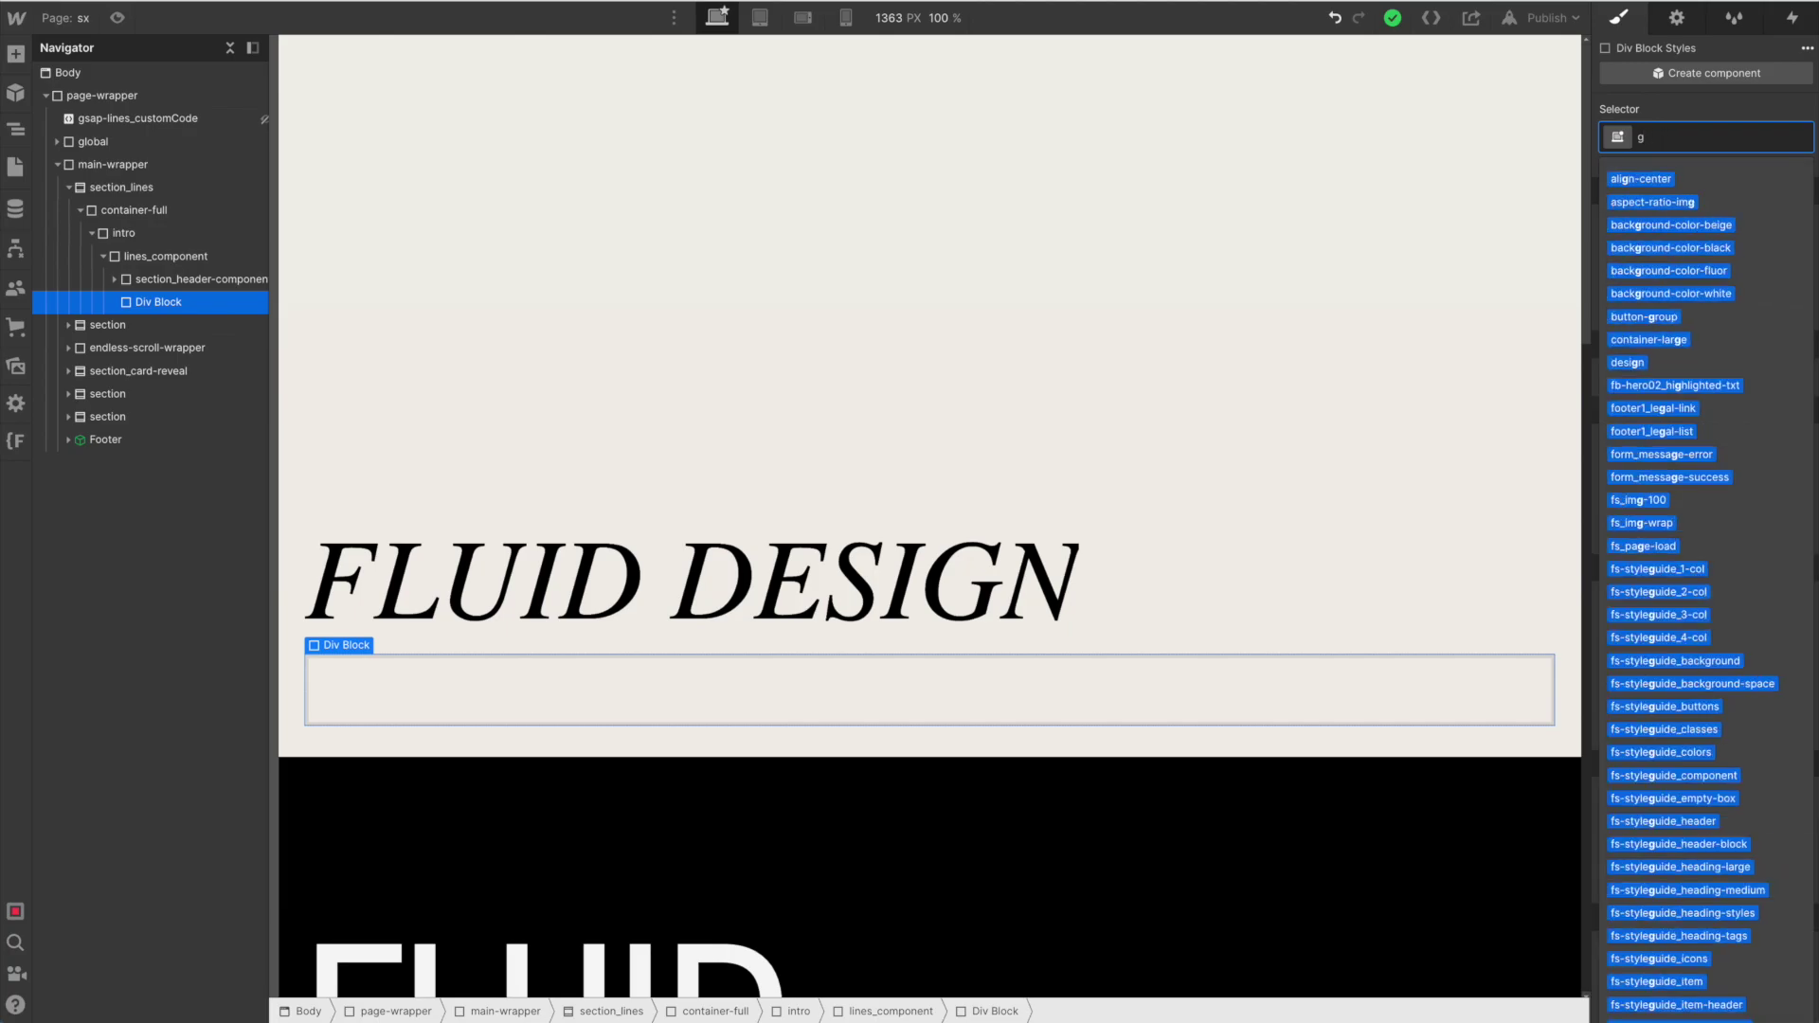
# - Assign the existing class gsap-lines_wrap to the new Div Block
pyautogui.write('gsap')
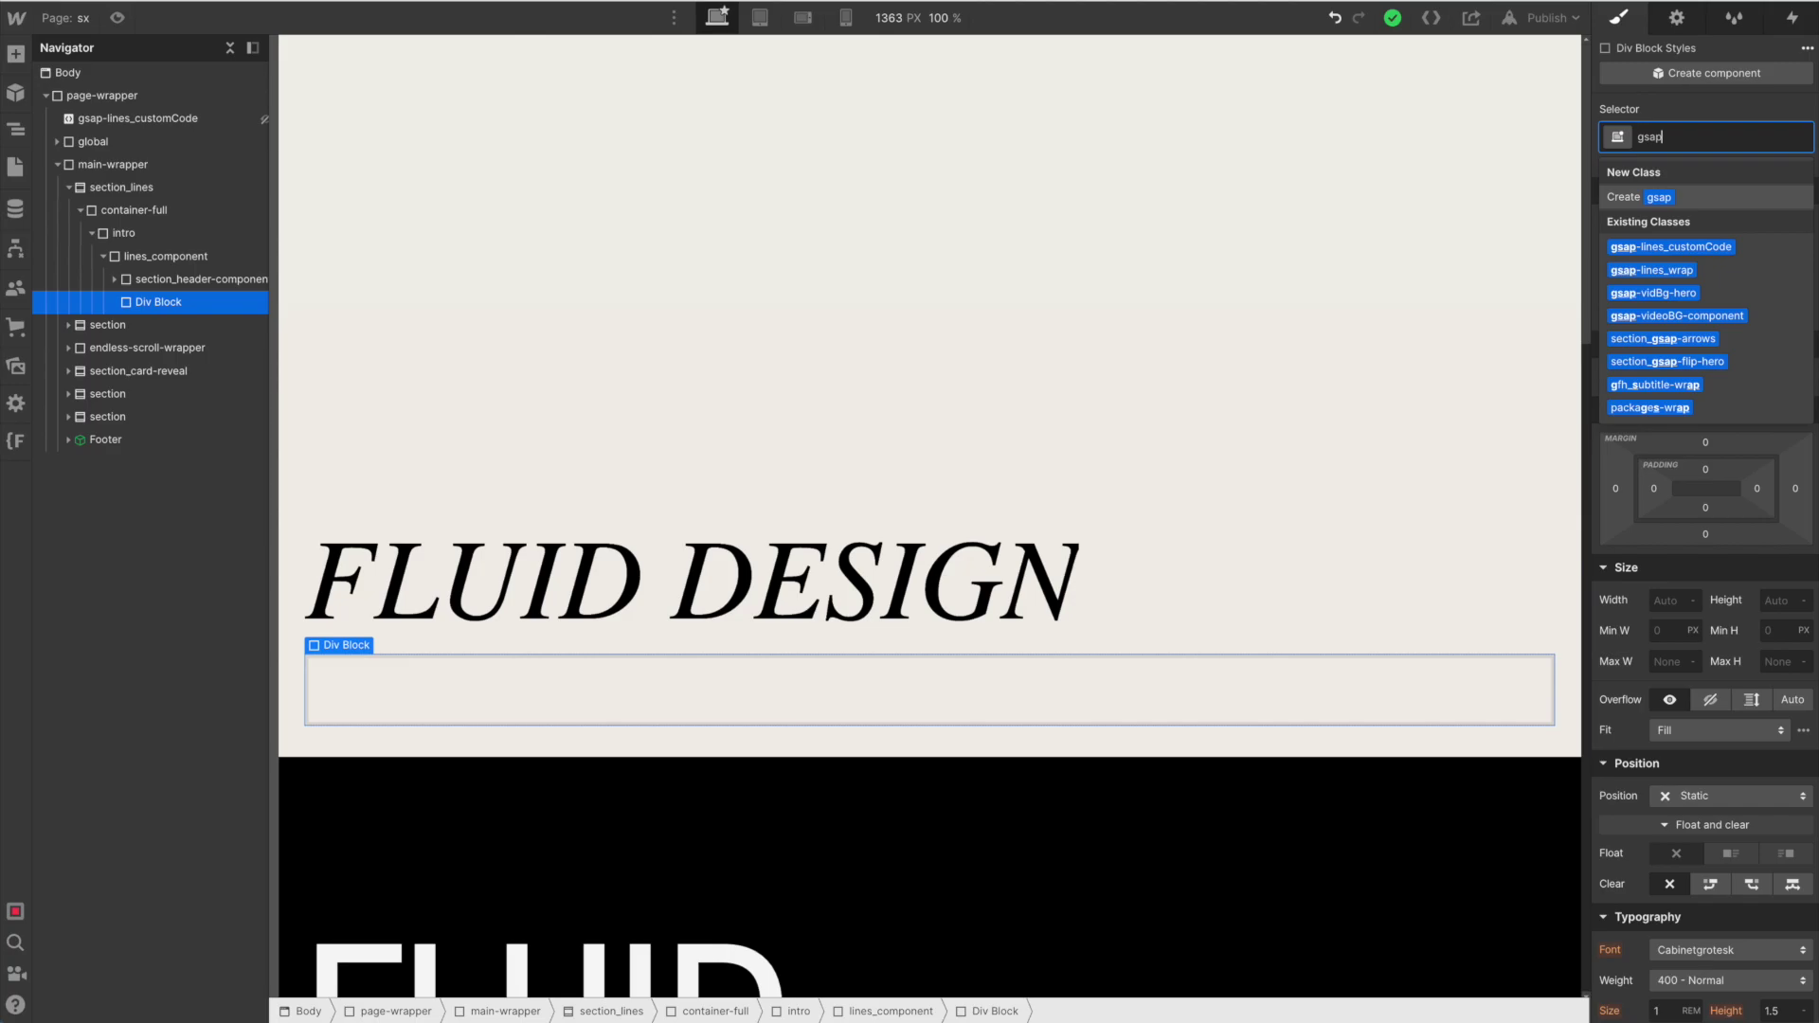
pyautogui.write('-lines')
pyautogui.press('Down')
pyautogui.press('Down')
pyautogui.press('Return')
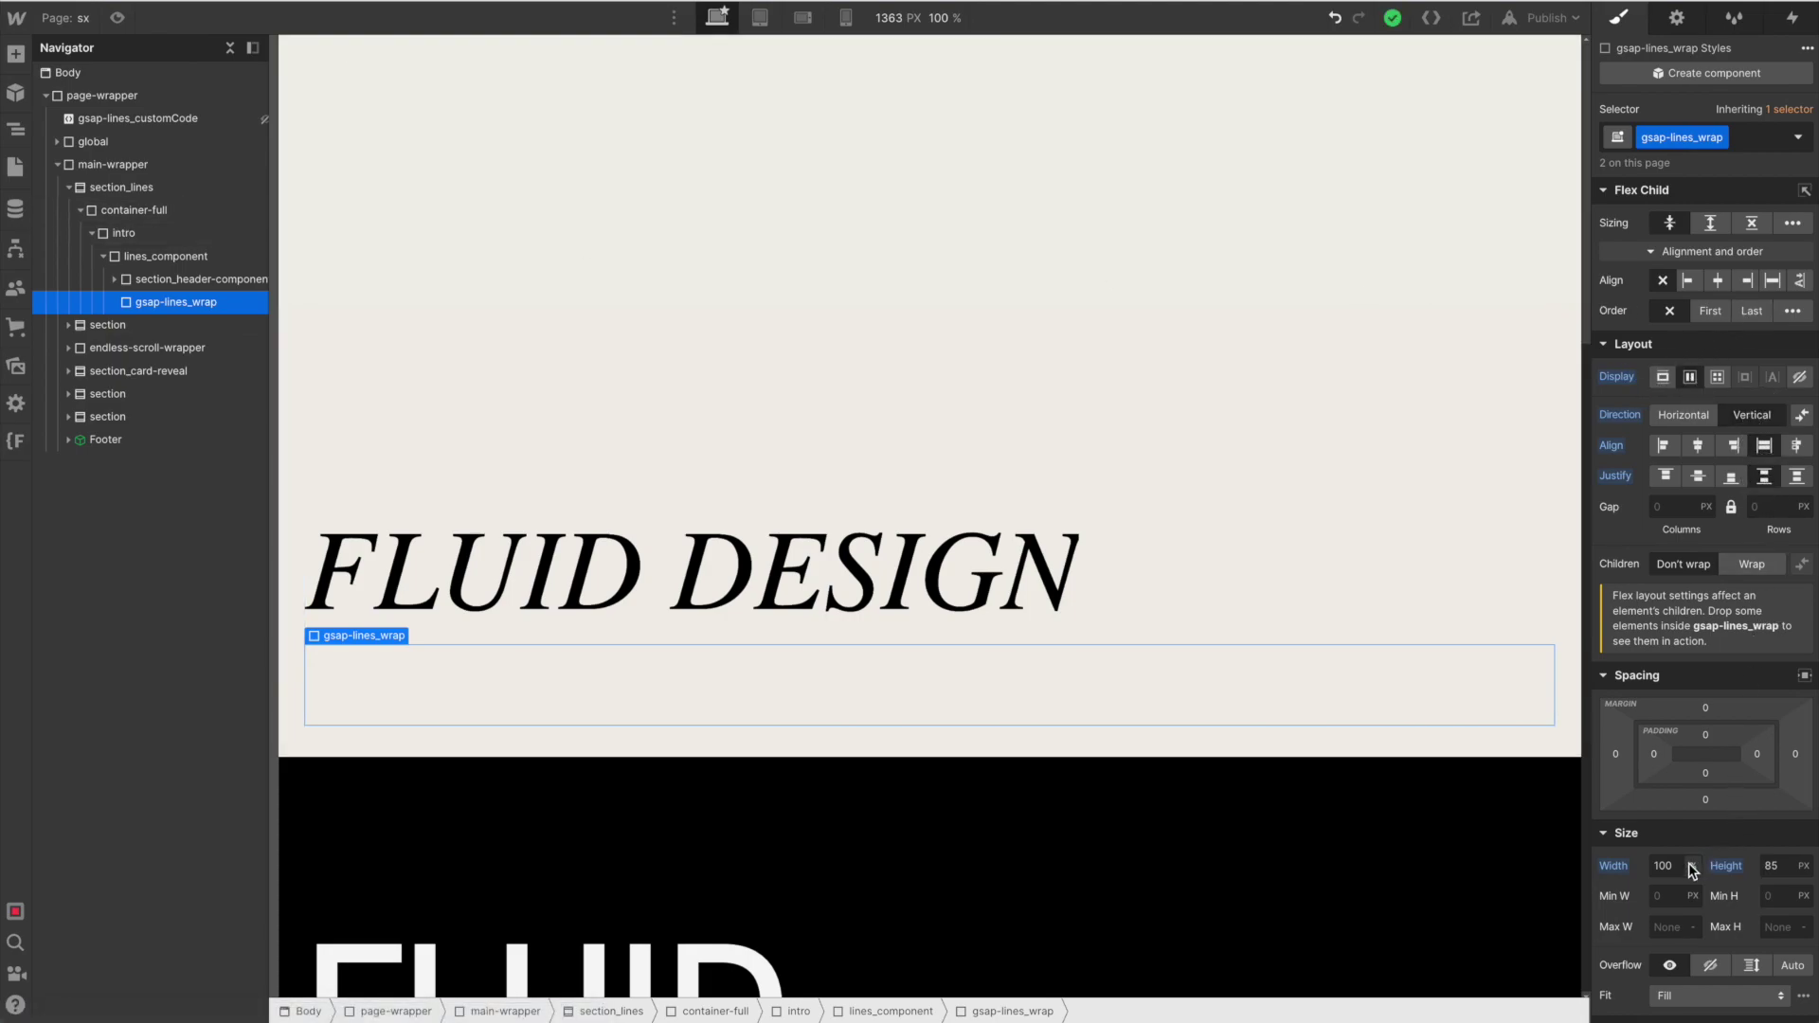
# - Try a height of 90 px on gsap-lines_wrap and set it back to 85 px
pyautogui.click(1768, 865)
pyautogui.press('Up')
pyautogui.press('Up')
pyautogui.press('Up')
pyautogui.press('Up')
pyautogui.press('Up')
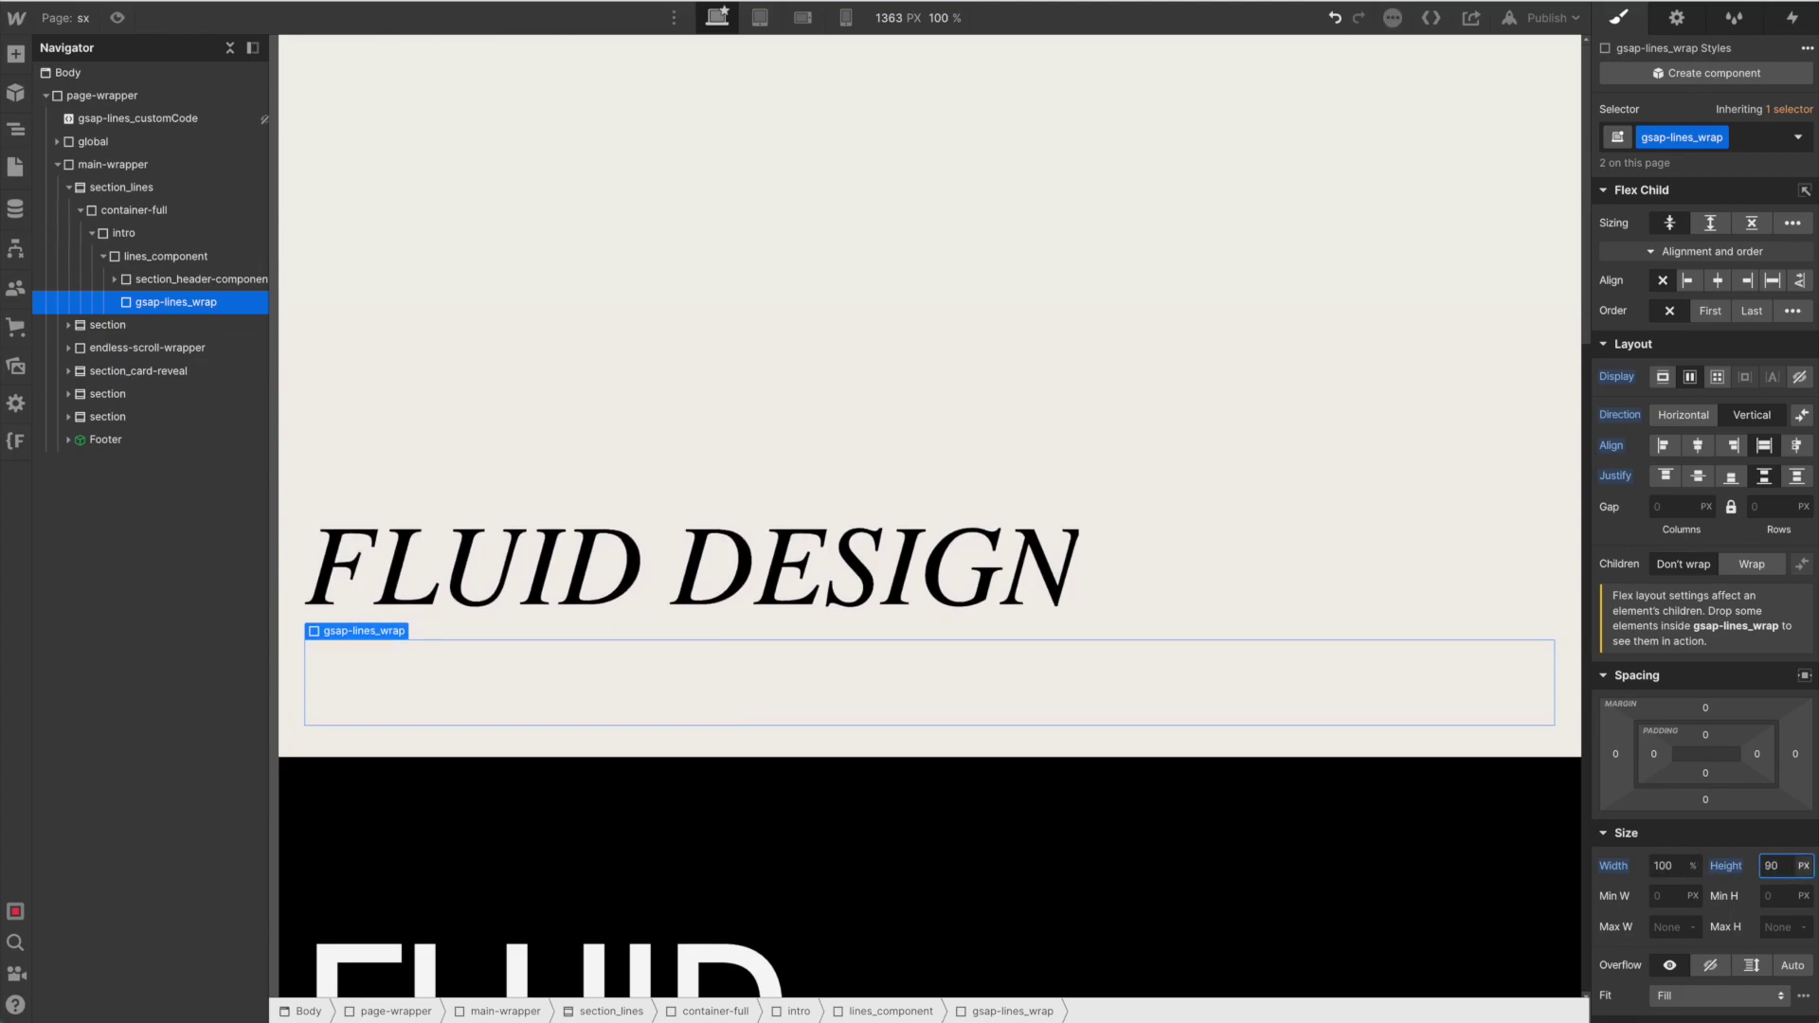
pyautogui.press('BackSpace')
pyautogui.press('BackSpace')
pyautogui.write('85')
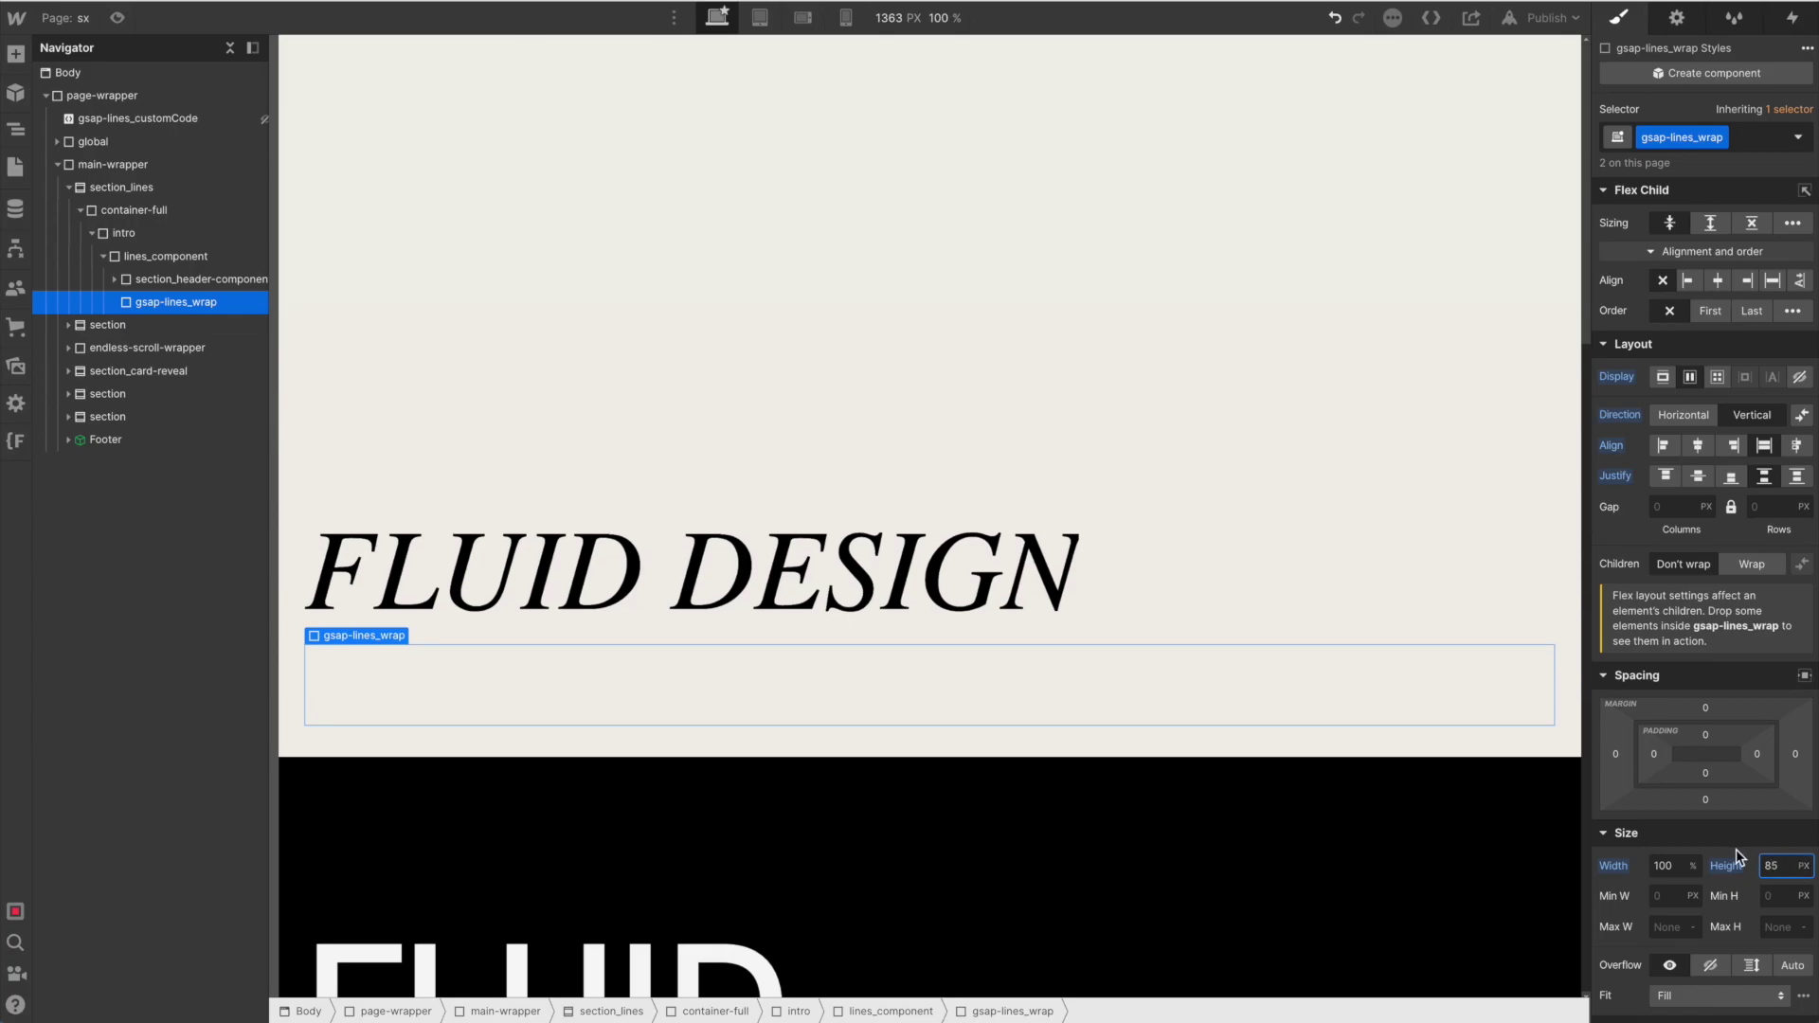
pyautogui.scroll(-10, 1719, 824)
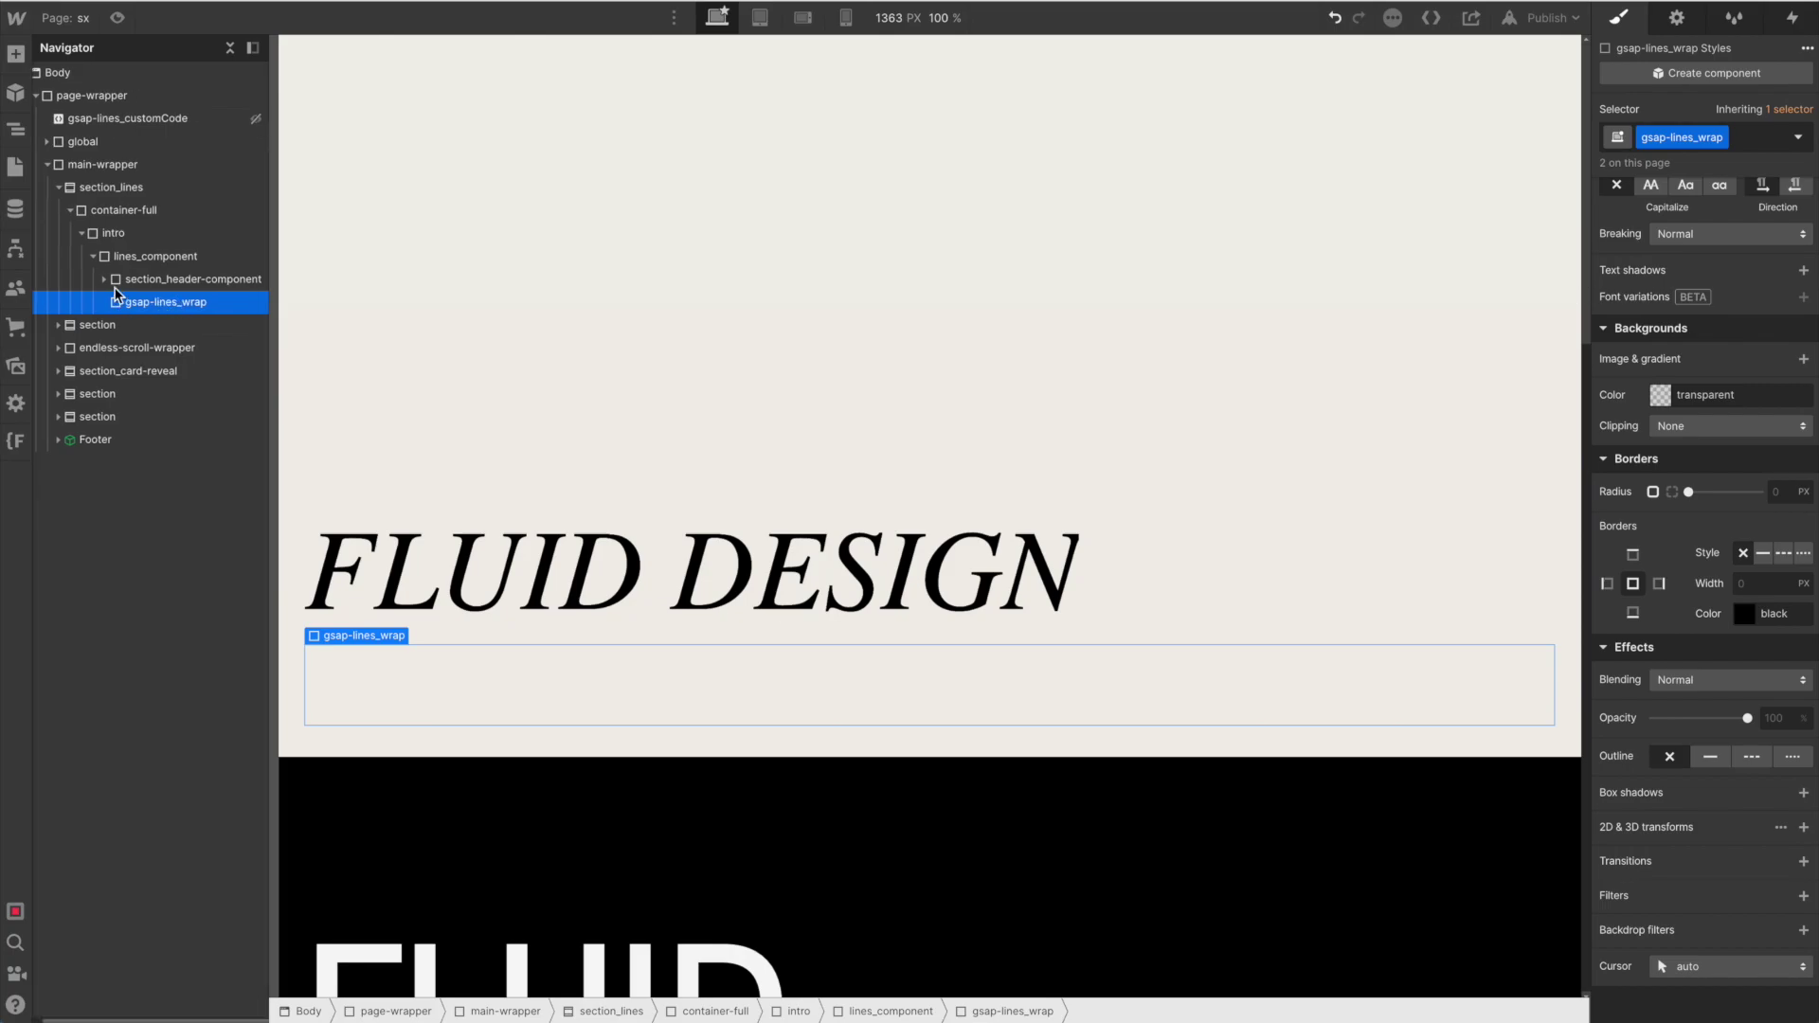
# - Insert another Div Block inside lines_component and assign it the existing class gl_line-wrap
pyautogui.click(183, 258)
pyautogui.press('super+e')
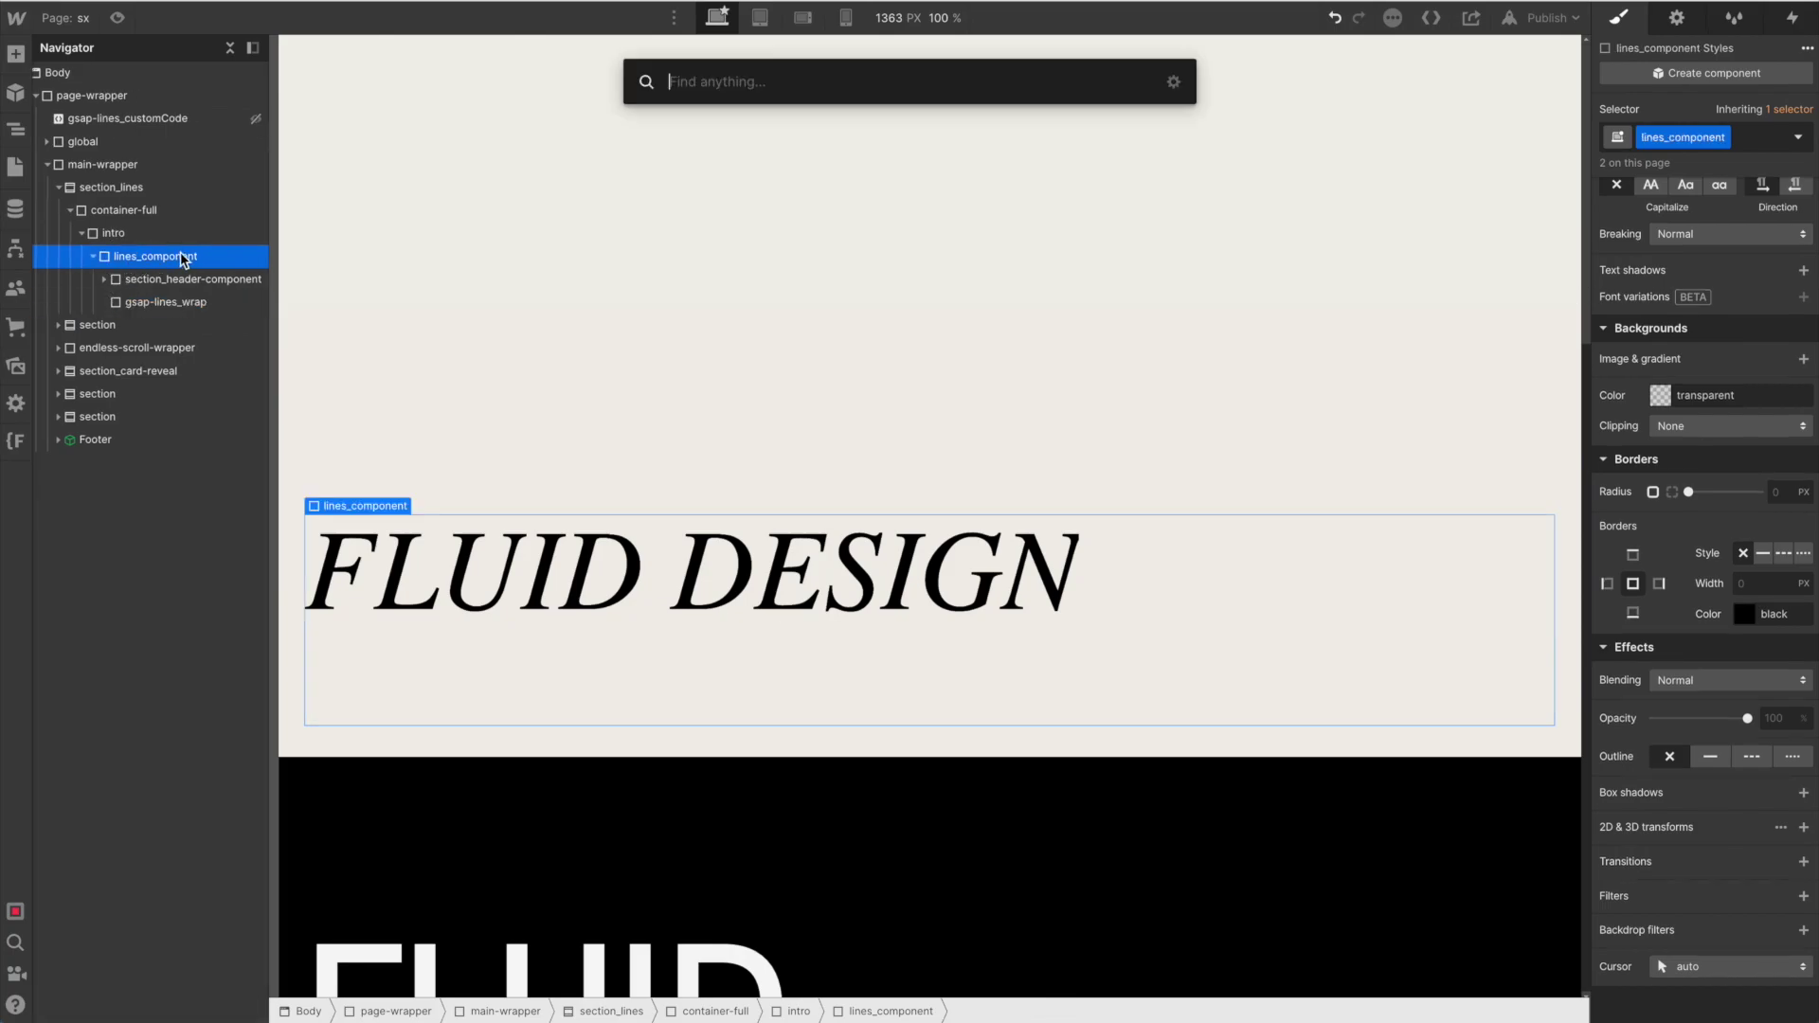
pyautogui.write('div')
pyautogui.press('Return')
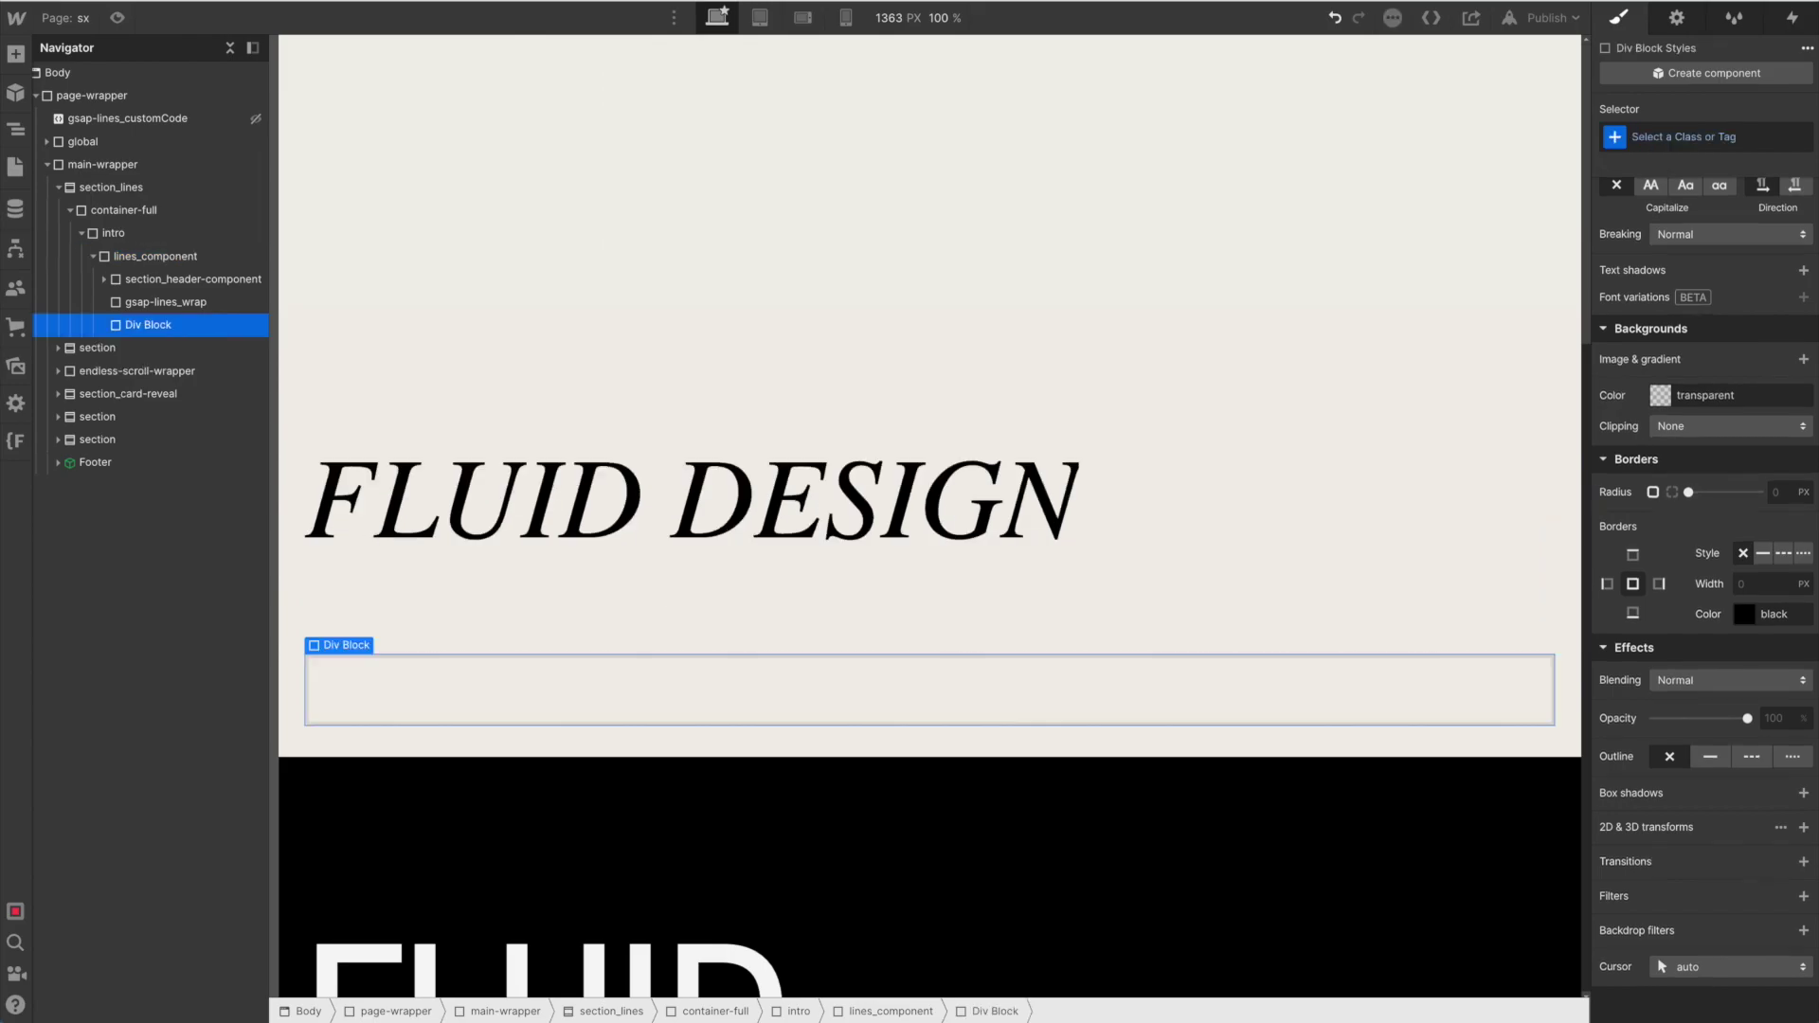
pyautogui.press('super+Return')
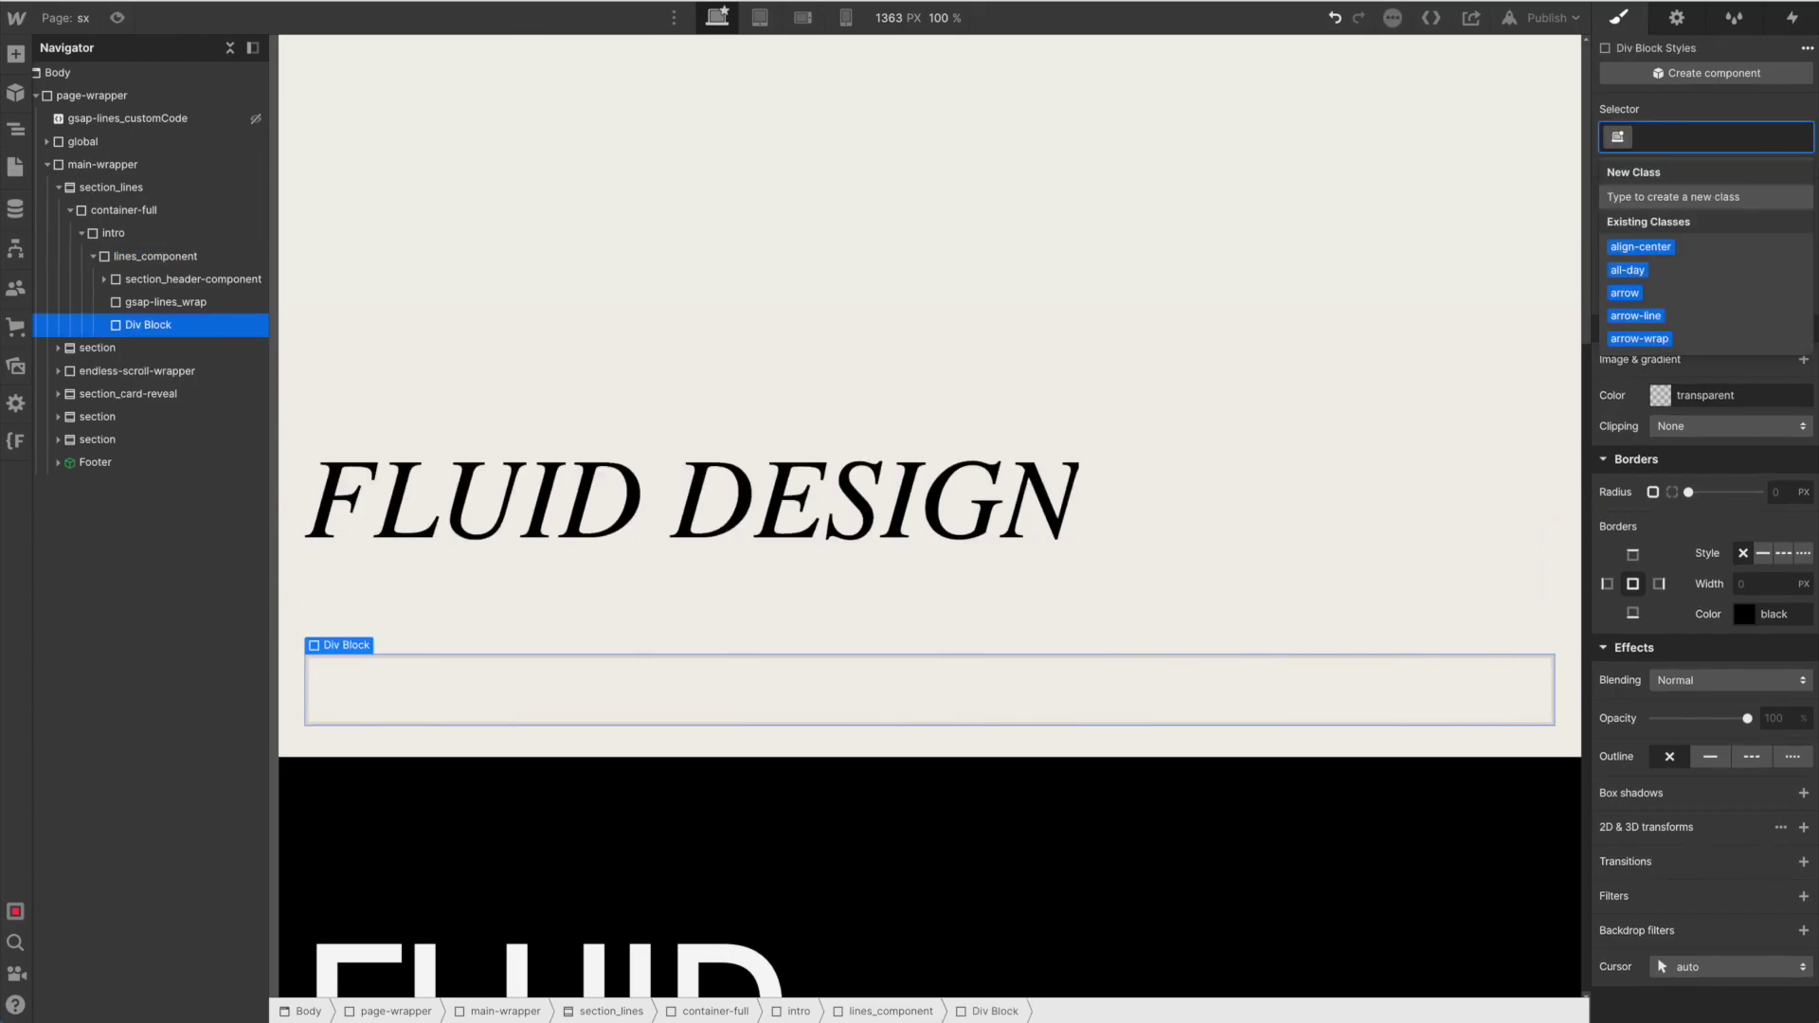
pyautogui.write('gl_line')
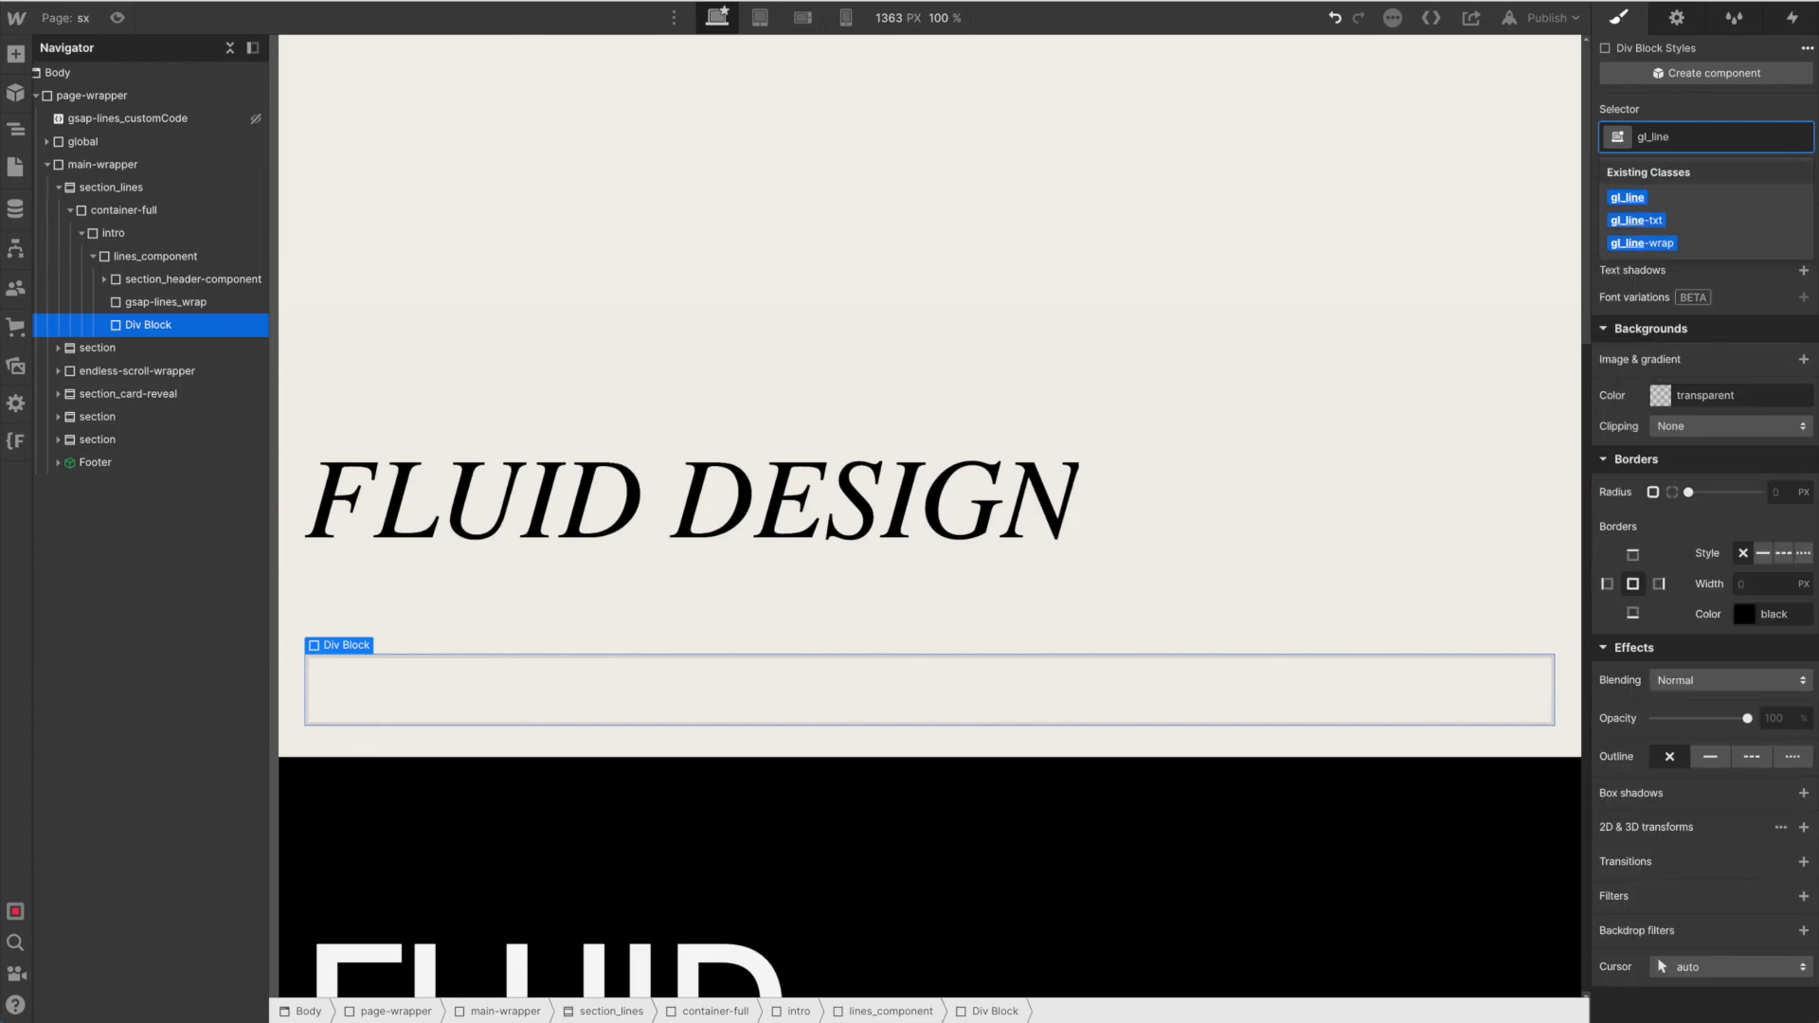
pyautogui.press('Down')
pyautogui.press('Down')
pyautogui.press('Return')
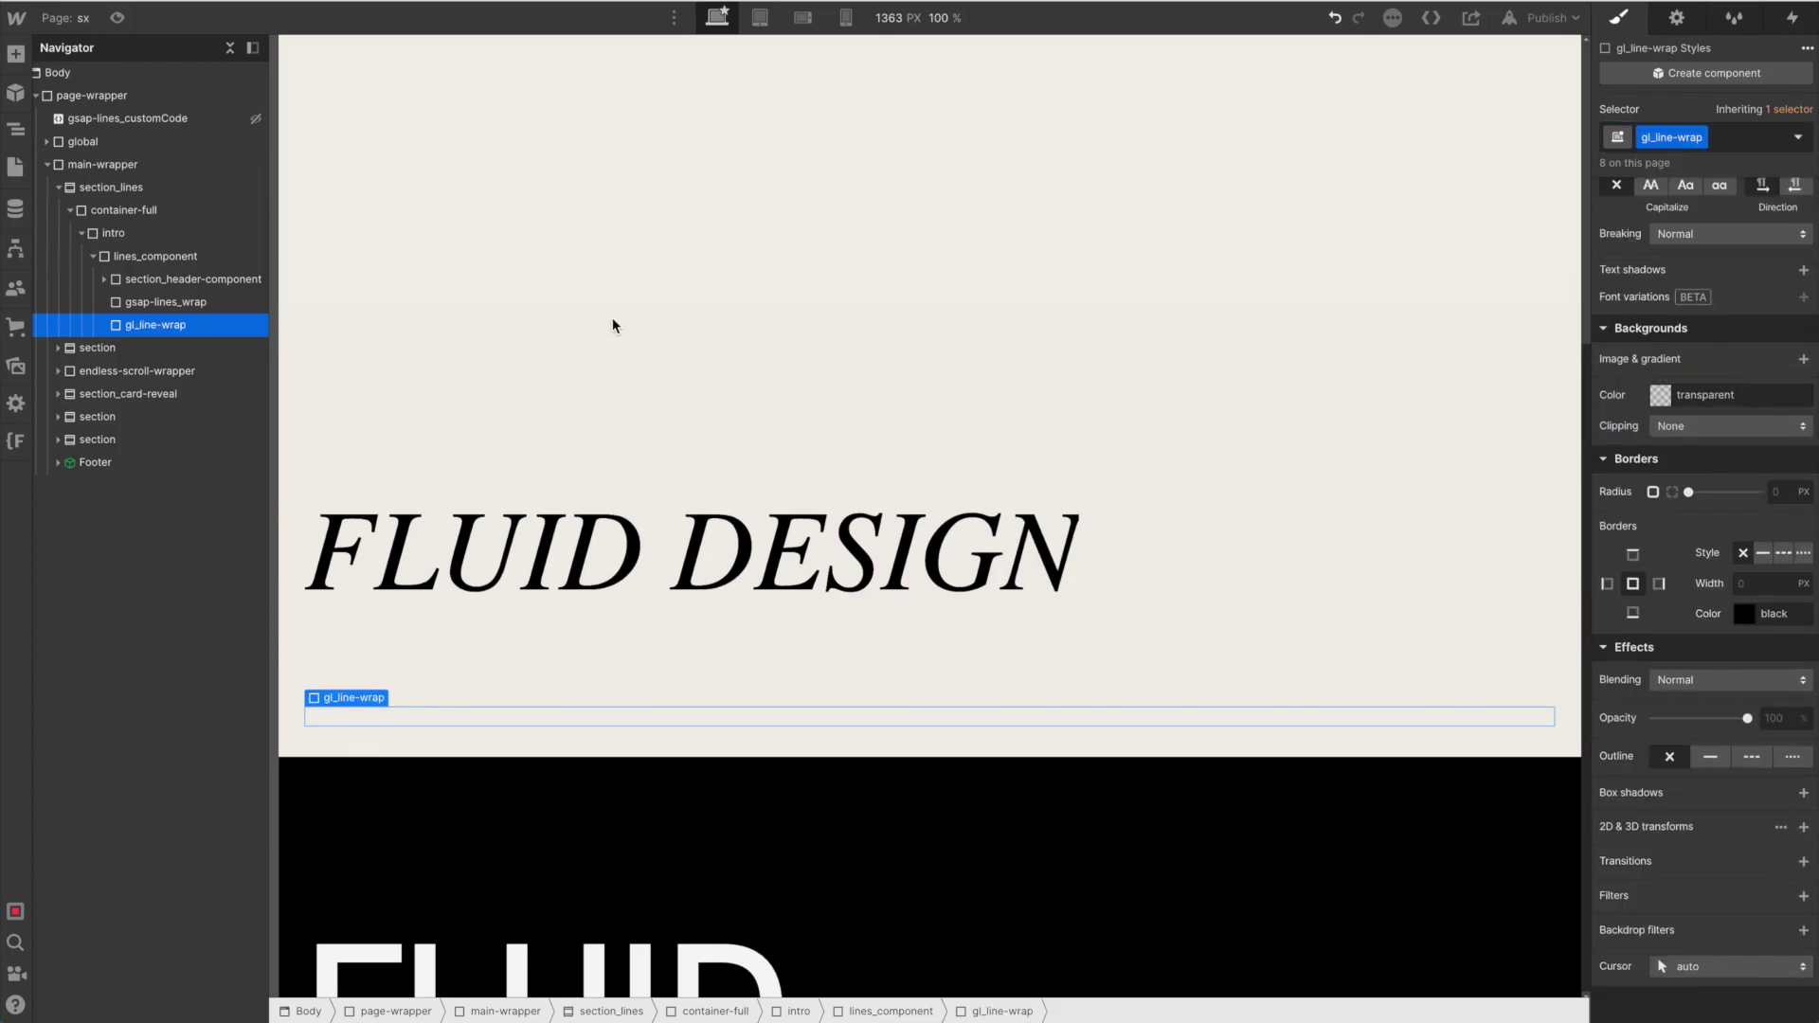
pyautogui.scroll(5, 1701, 427)
pyautogui.click(1784, 601)
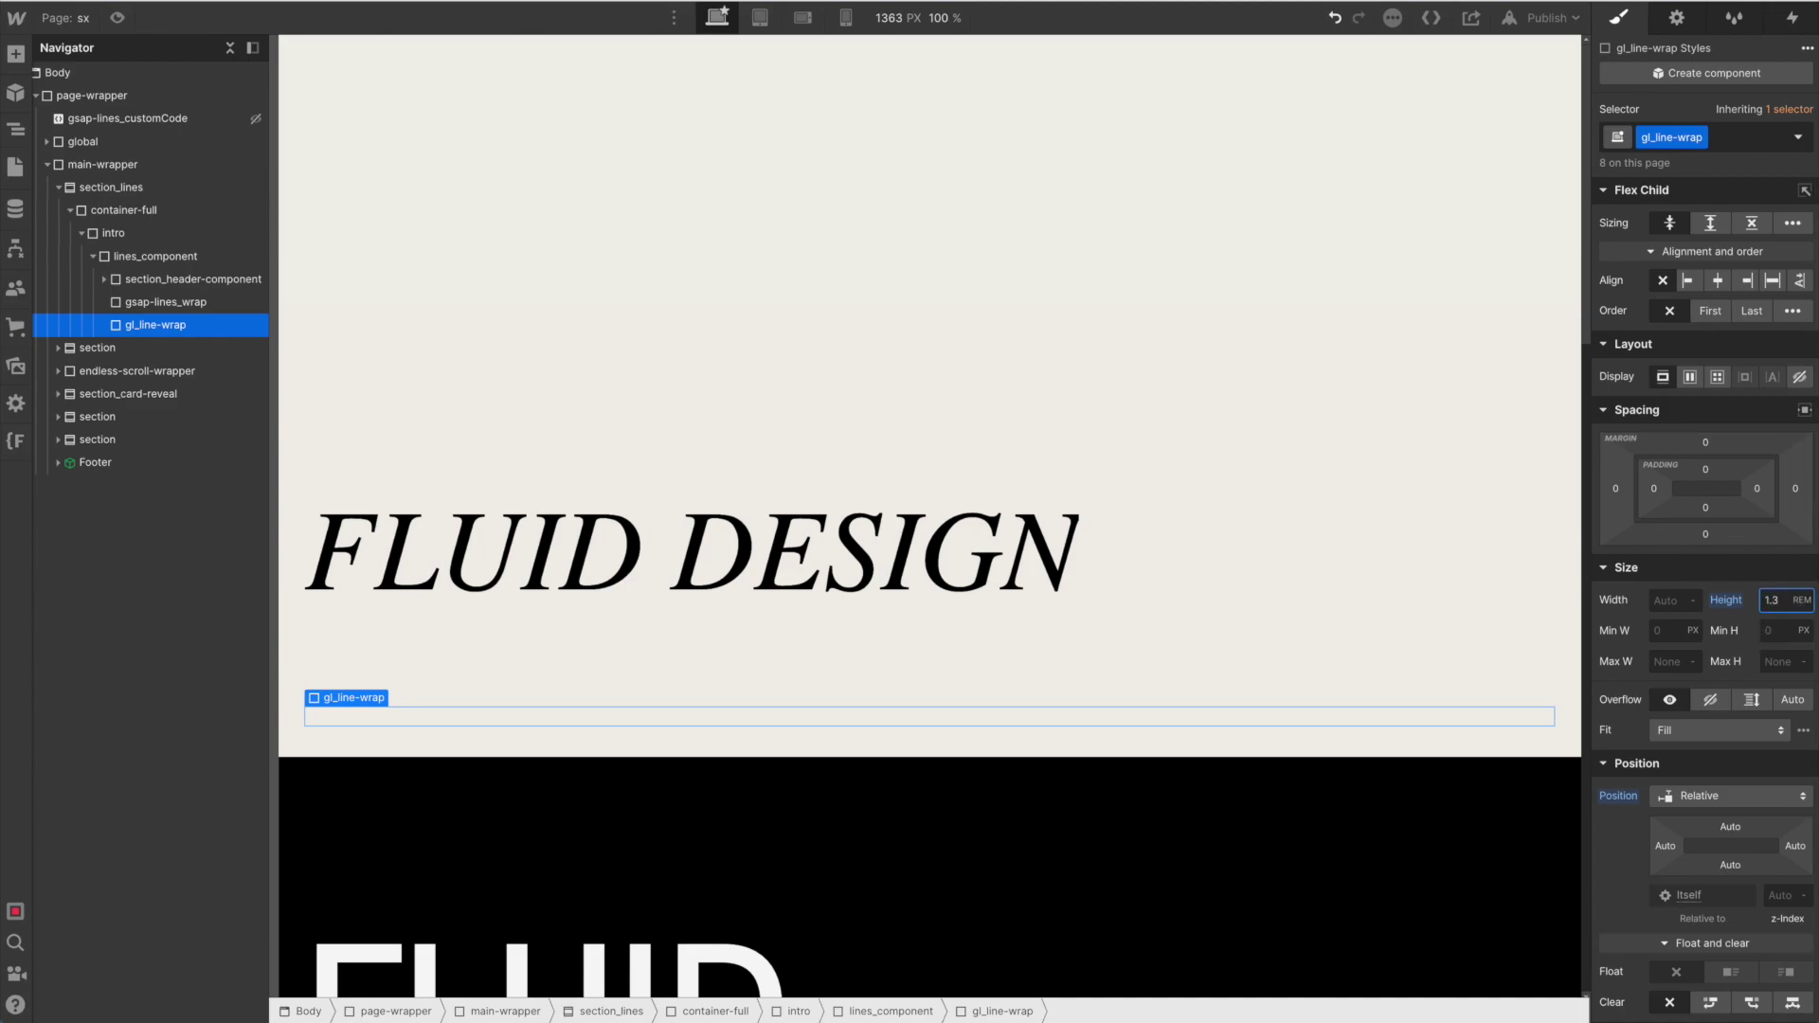
pyautogui.click(1696, 795)
pyautogui.click(1703, 806)
# - Add the existing combo class is-last to the gl_line-wrap block and set its height to 4 rem
pyautogui.click(1744, 139)
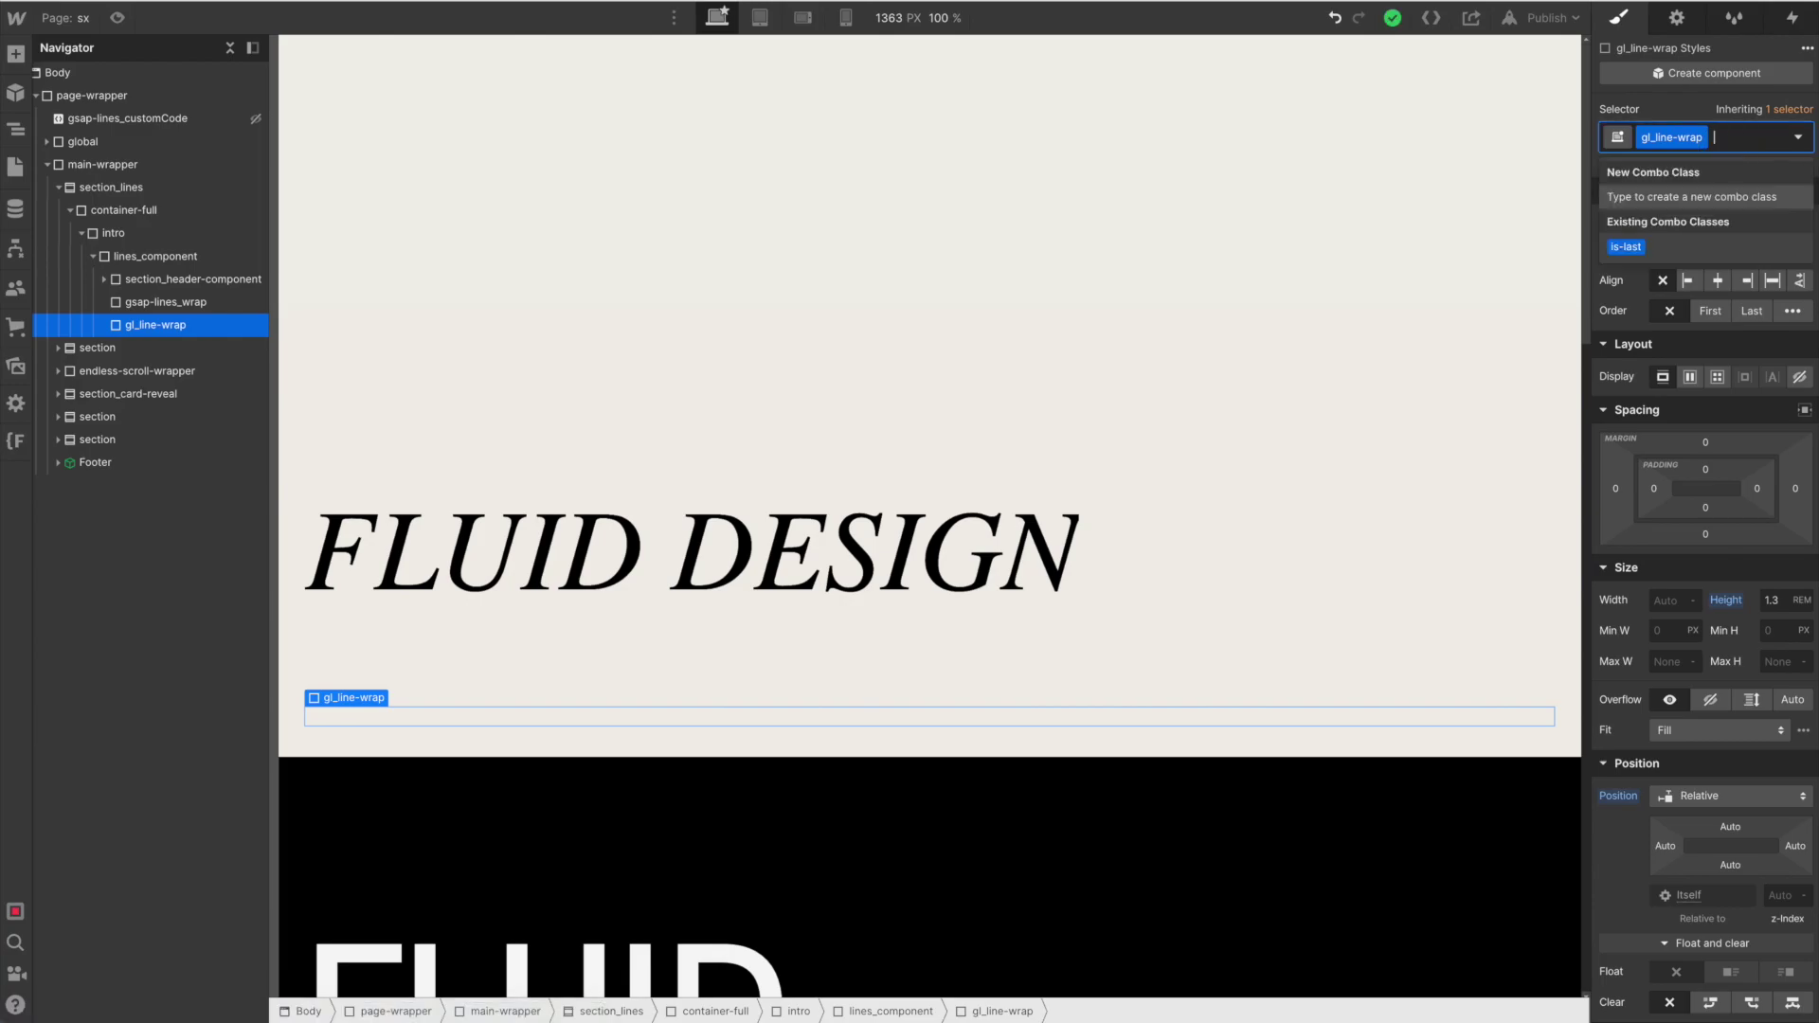
pyautogui.write('is-')
pyautogui.press('Down')
pyautogui.press('Return')
pyautogui.click(1784, 601)
pyautogui.write('4')
pyautogui.press('Return')
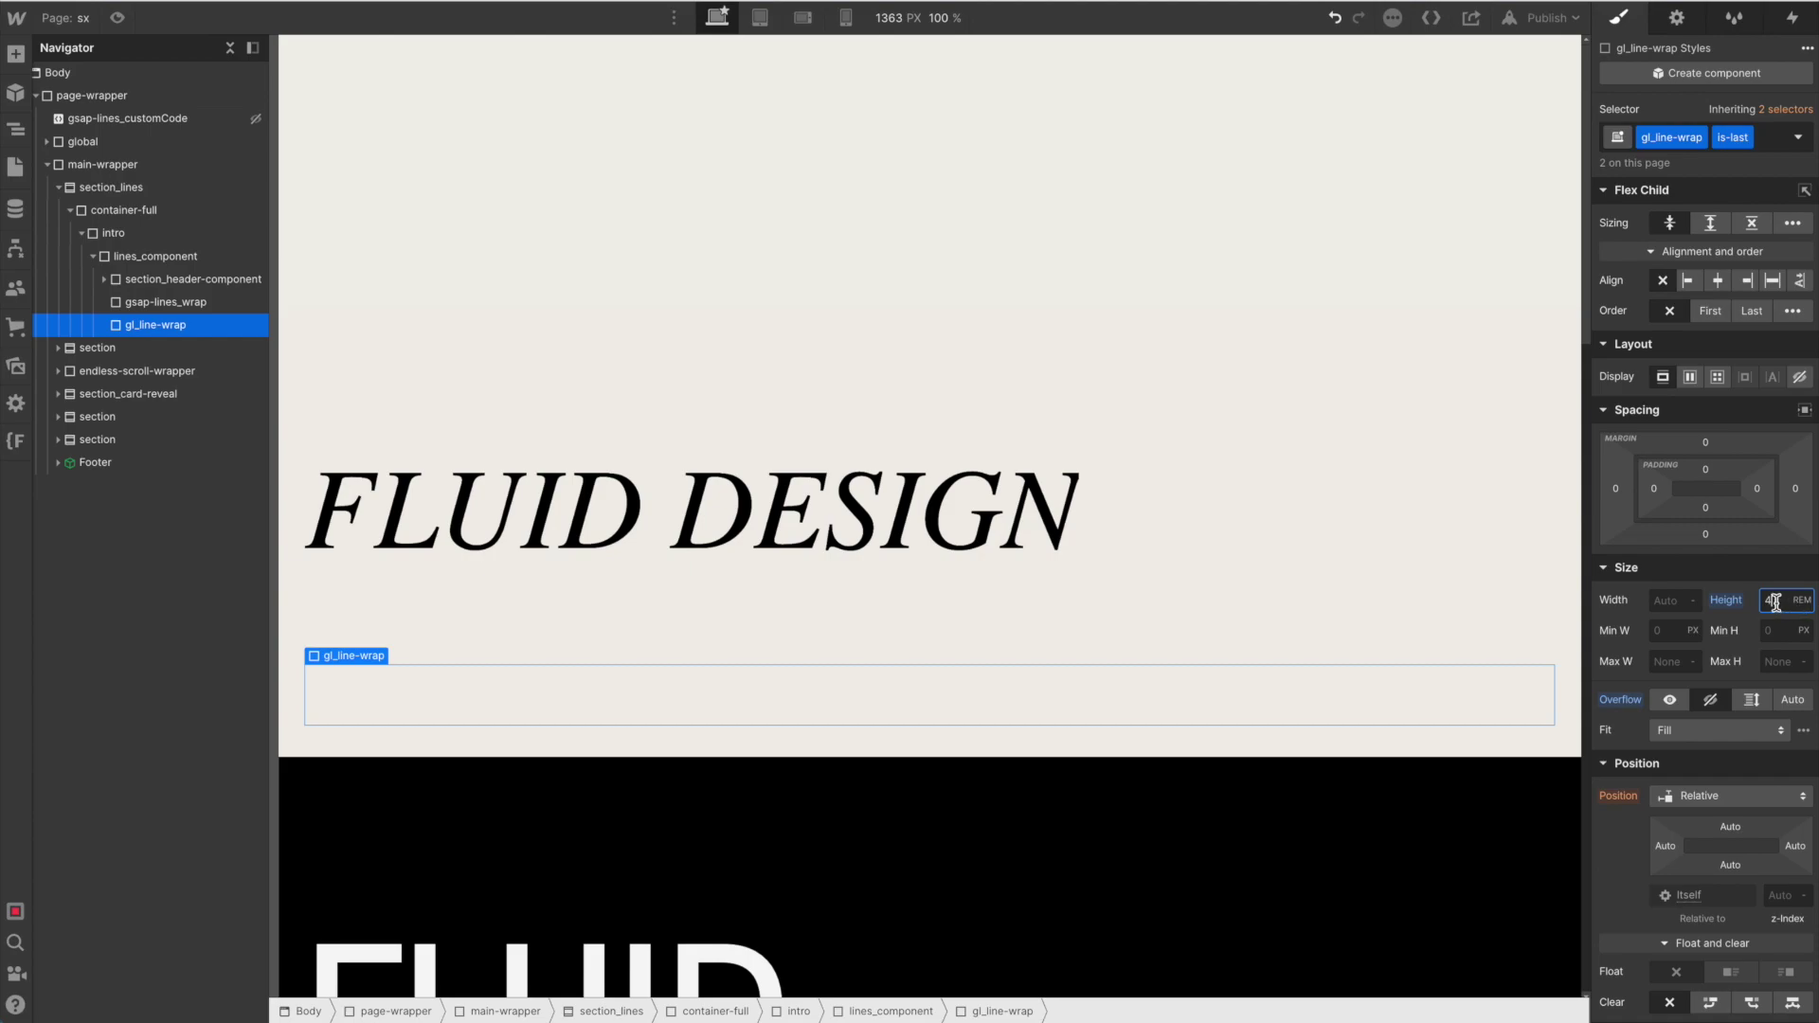
# - Insert a Div Block inside gsap-lines_wrap and assign it the existing class gl_line-wrap
pyautogui.click(130, 303)
pyautogui.hotkey('ctrl', 'e')
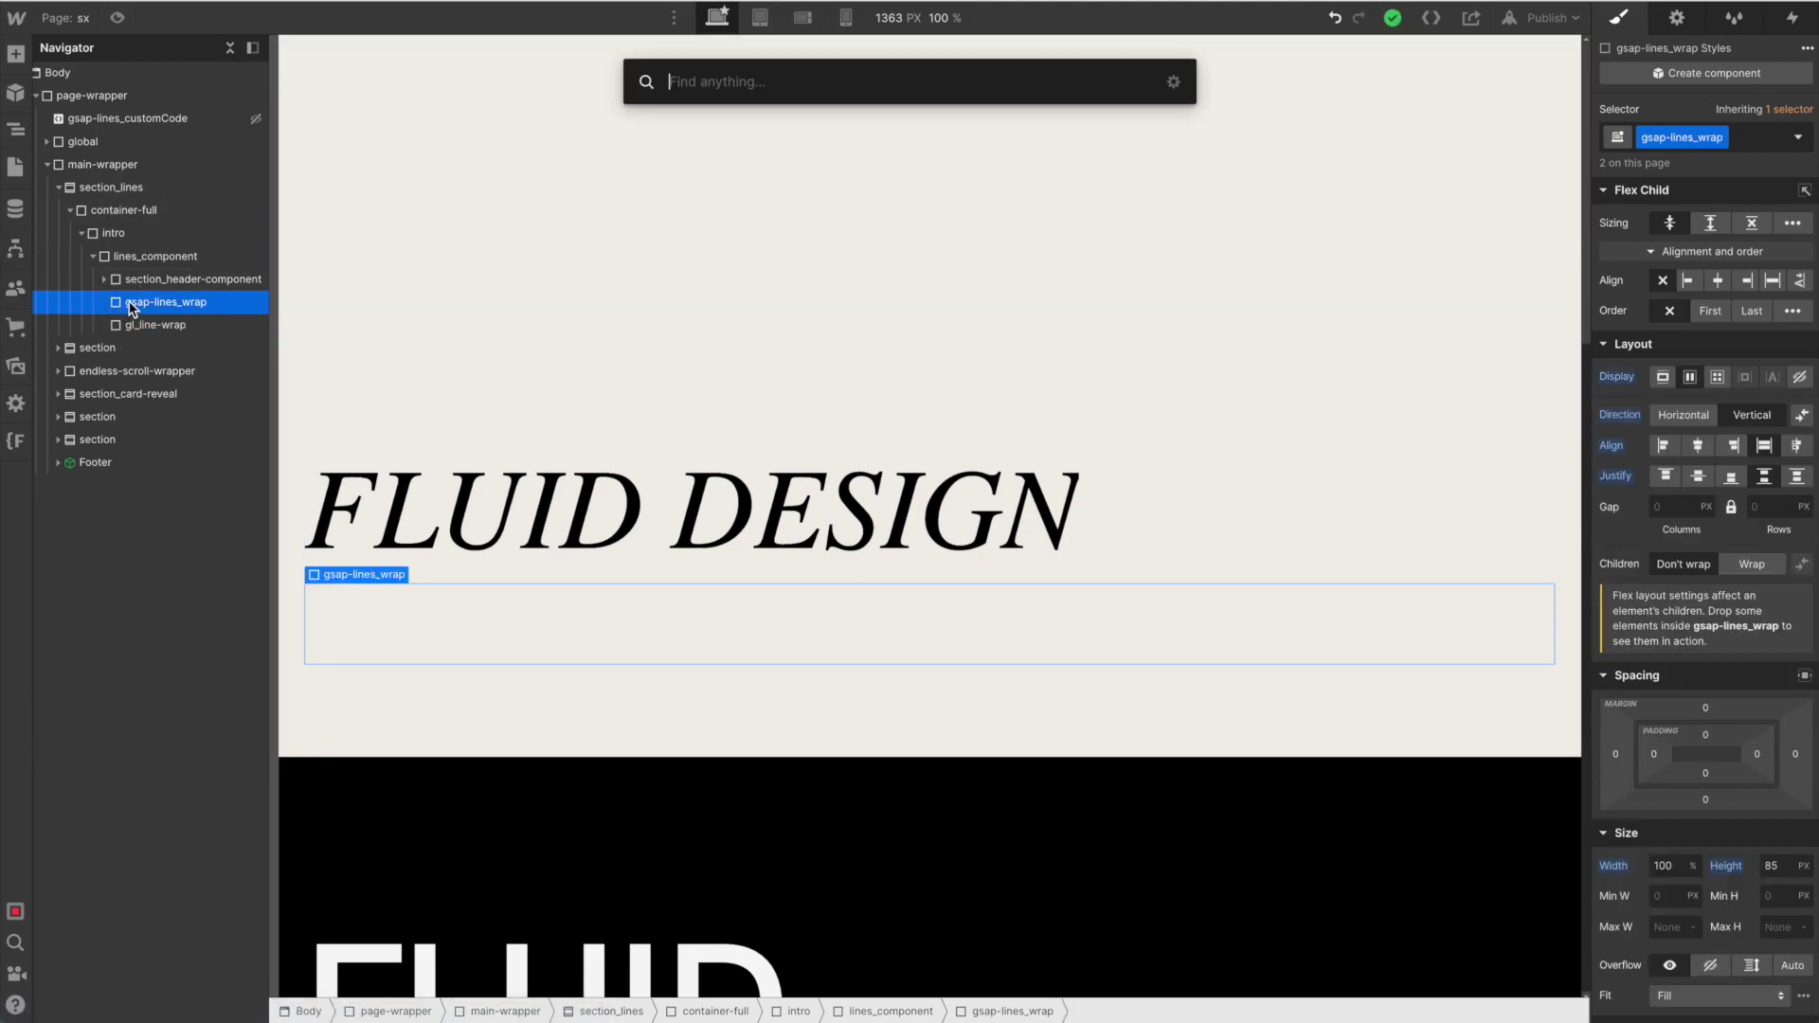
pyautogui.write('div')
pyautogui.press('Return')
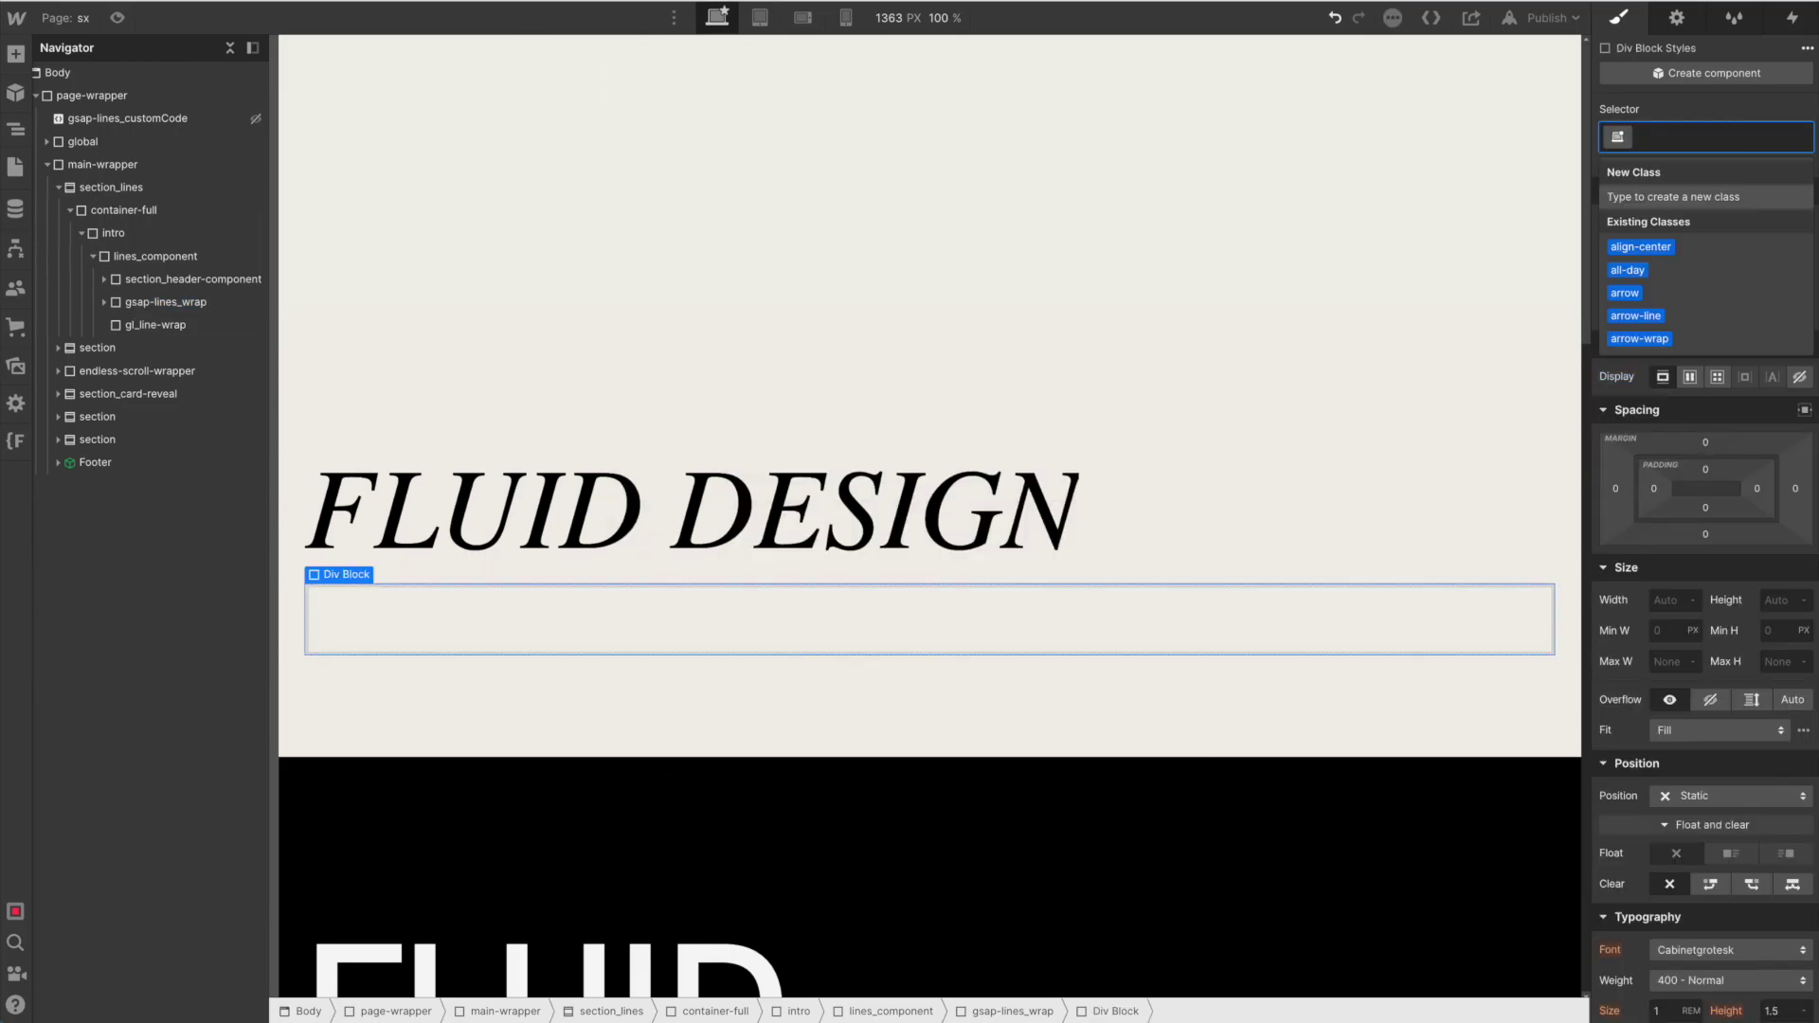
pyautogui.write('gl')
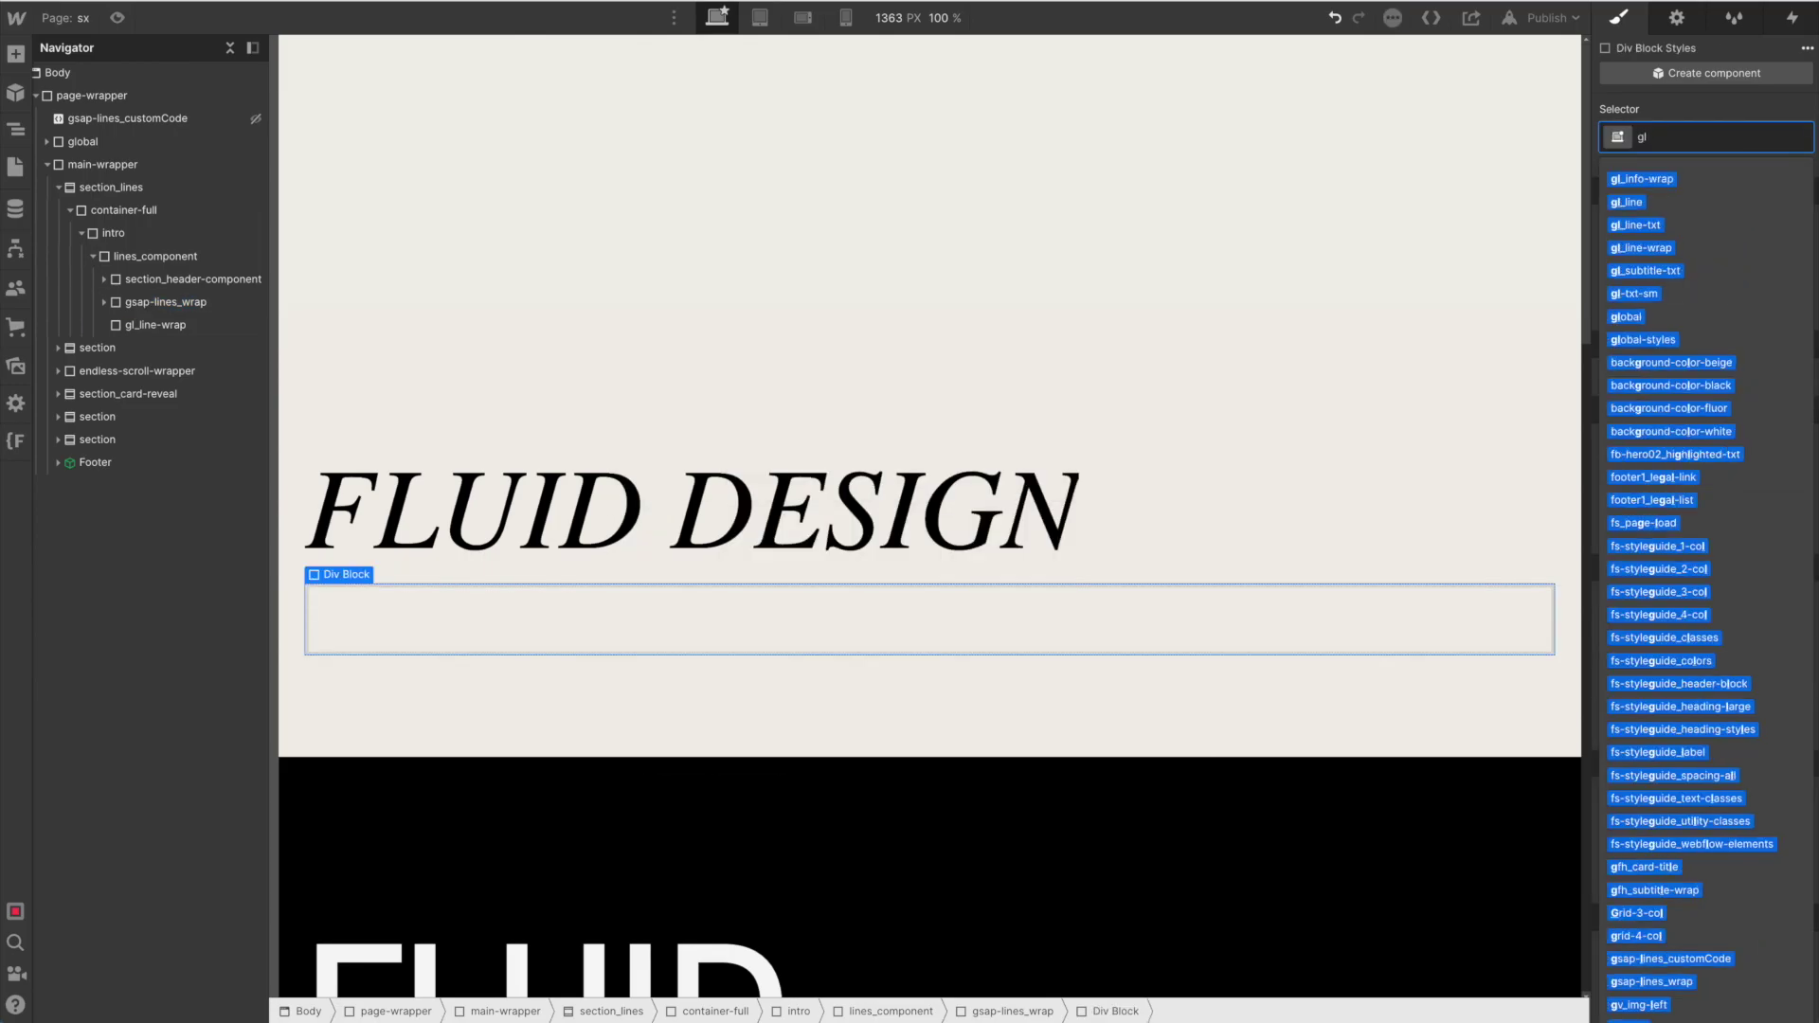
pyautogui.write('_')
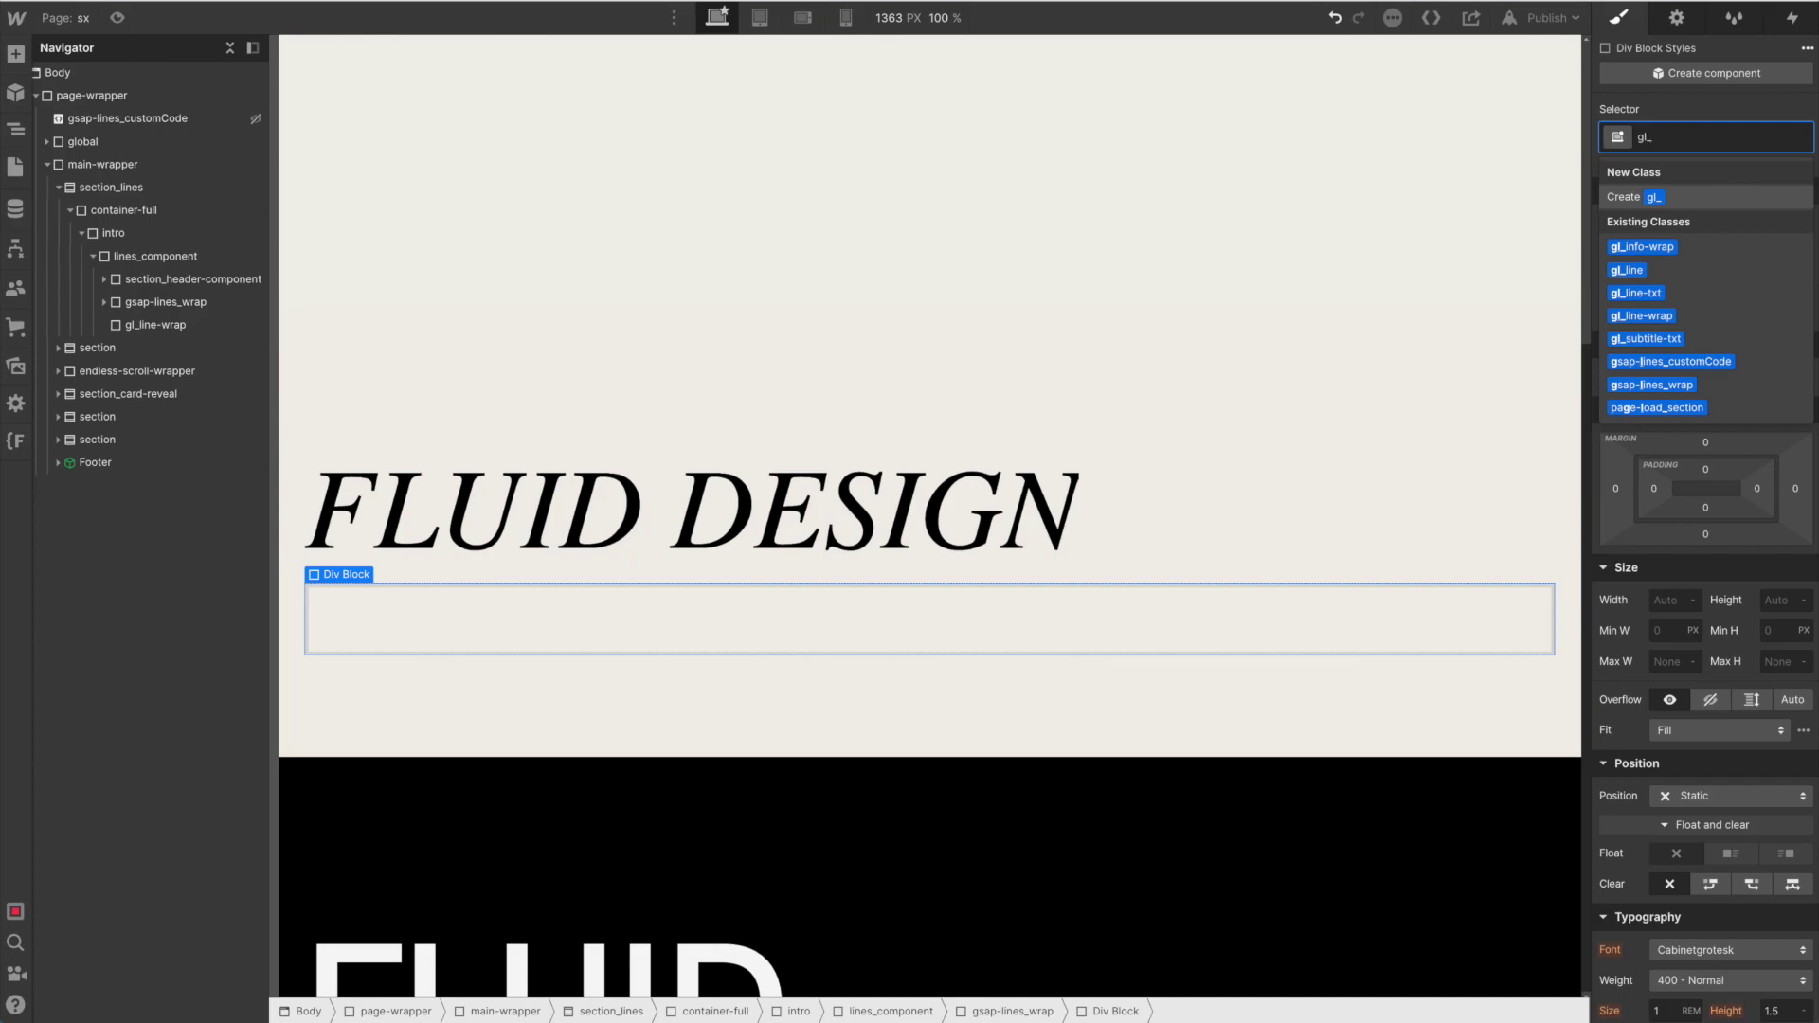
pyautogui.write('line')
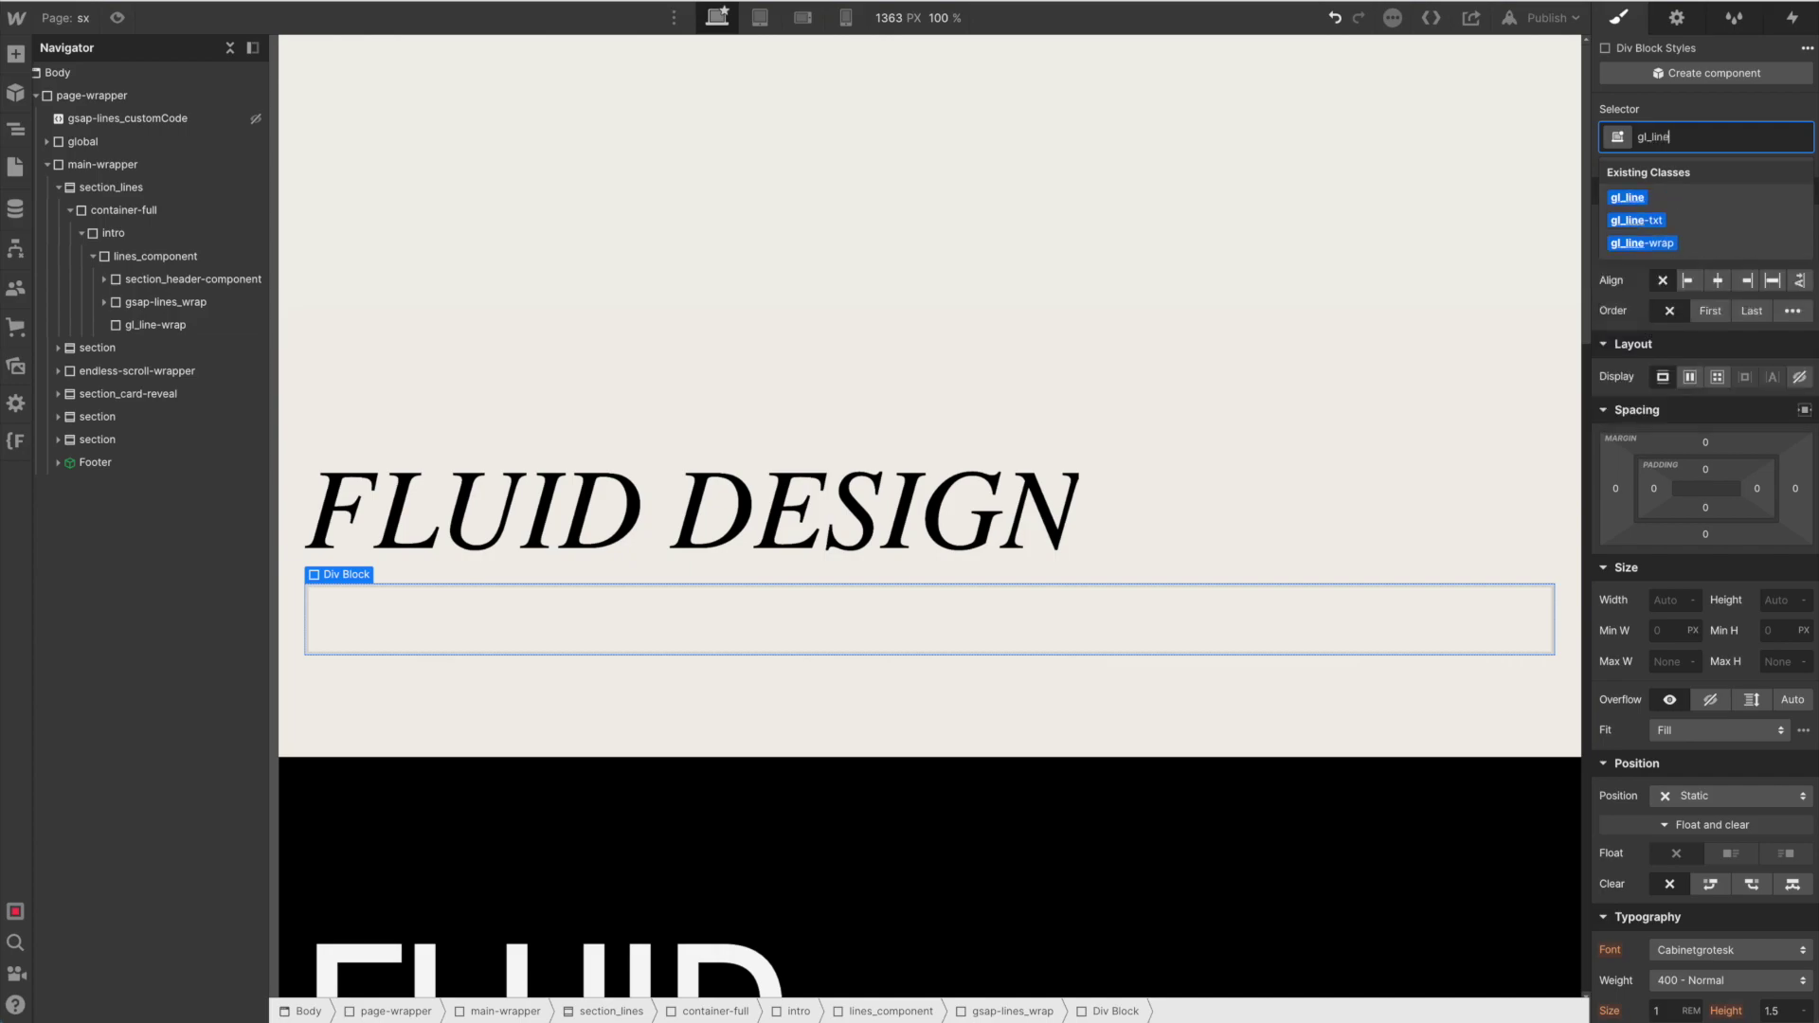
pyautogui.press('Down')
pyautogui.press('Down')
pyautogui.press('Return')
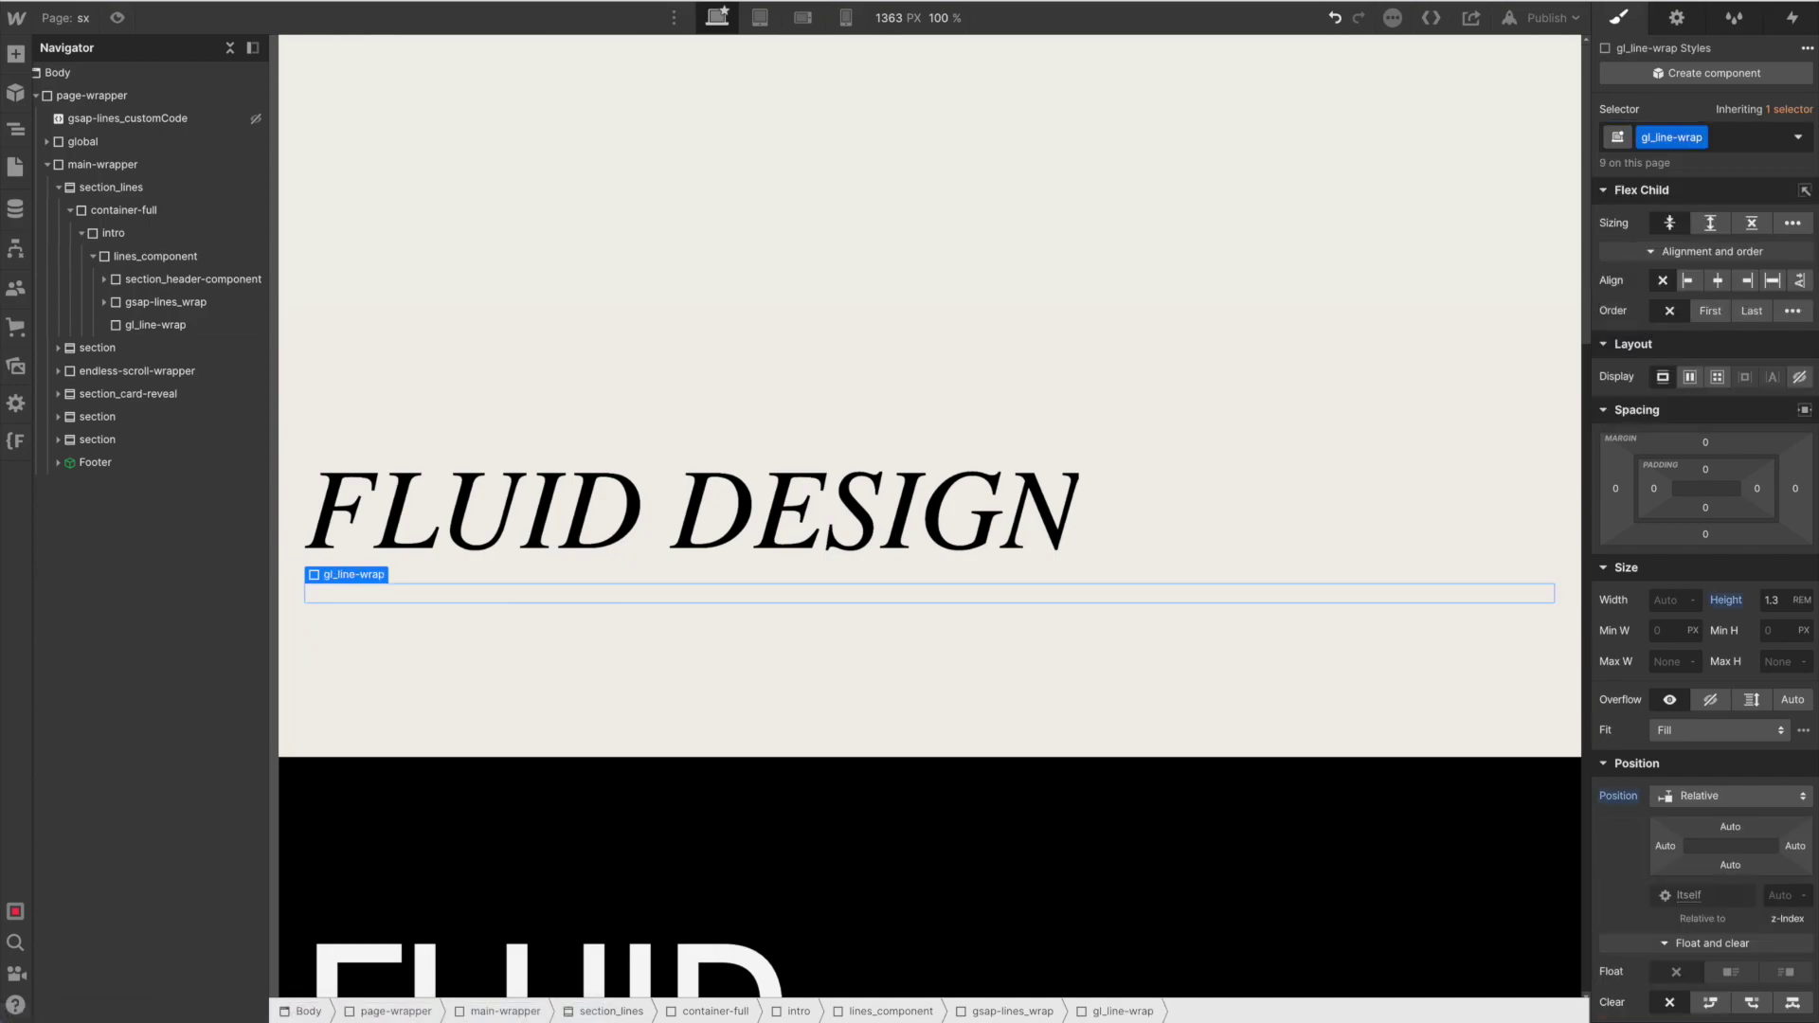
# - Nest a Div Block inside the gl_line-wrap of gsap-lines_wrap and assign it the existing class gl_line
pyautogui.click(1770, 600)
pyautogui.press('super+k')
pyautogui.write('div')
pyautogui.press('Return')
pyautogui.press('super+Return')
pyautogui.write('gl')
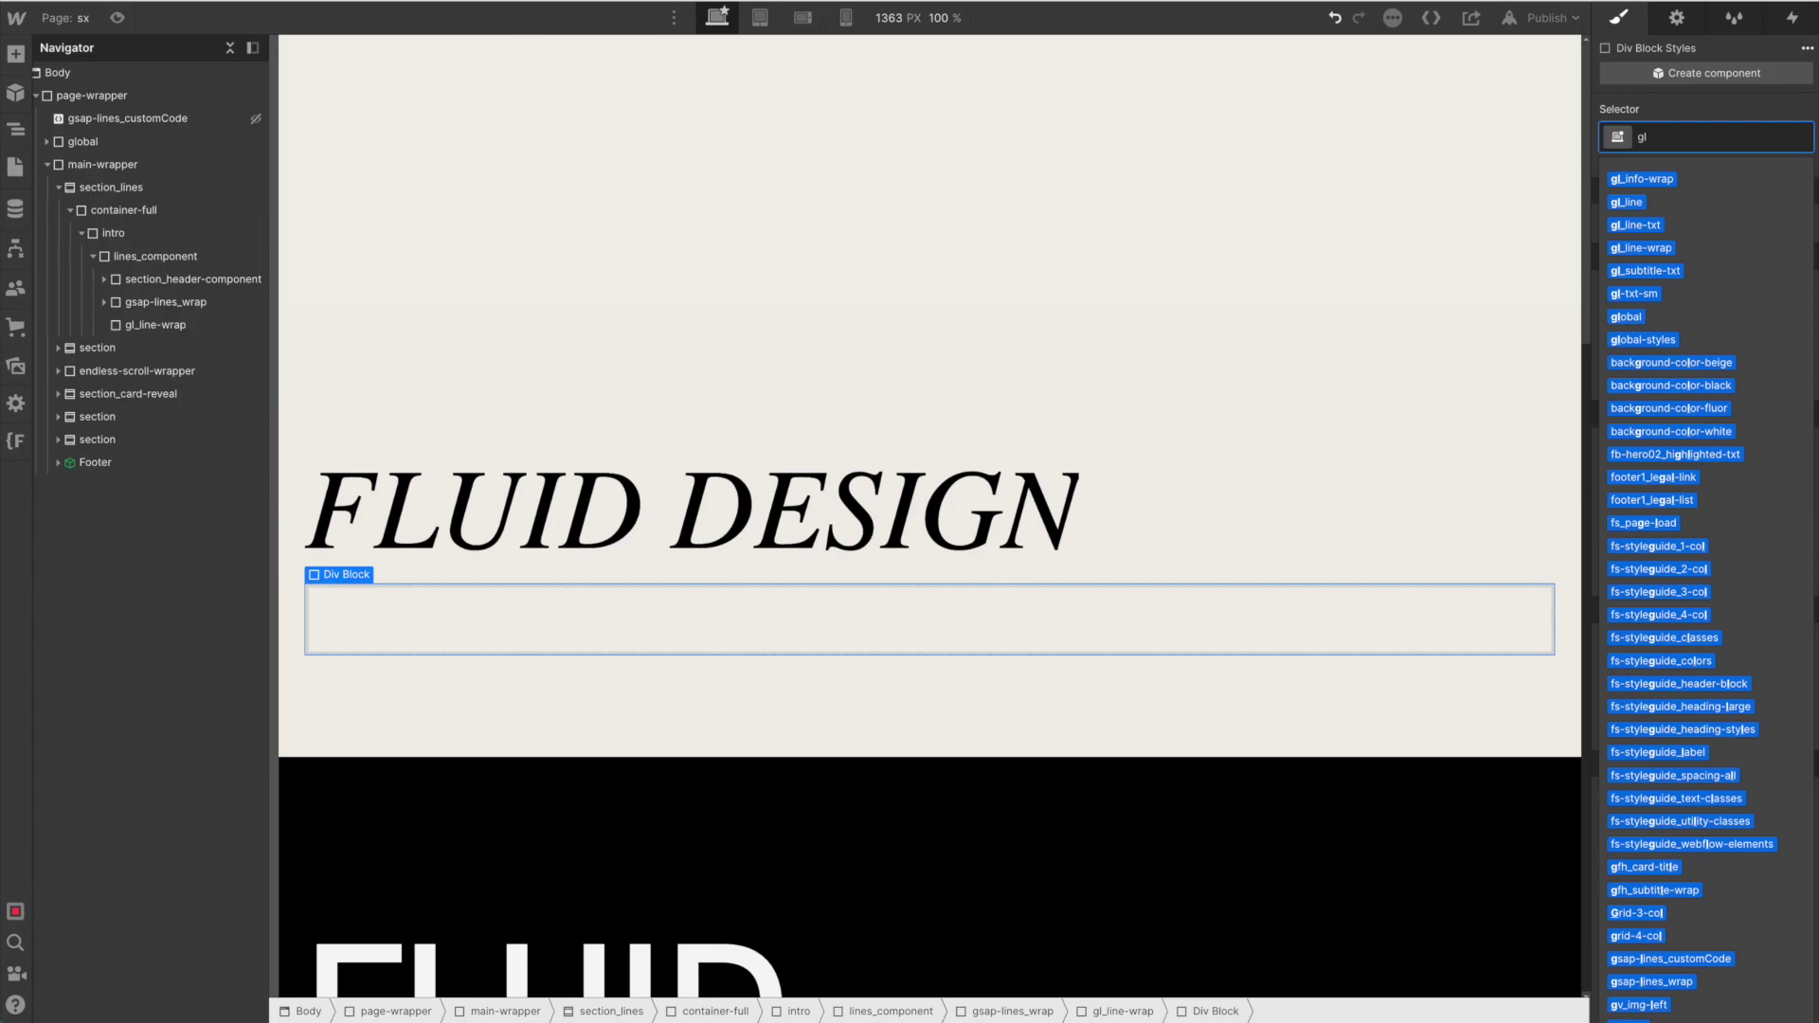
pyautogui.press('Down')
pyautogui.press('Return')
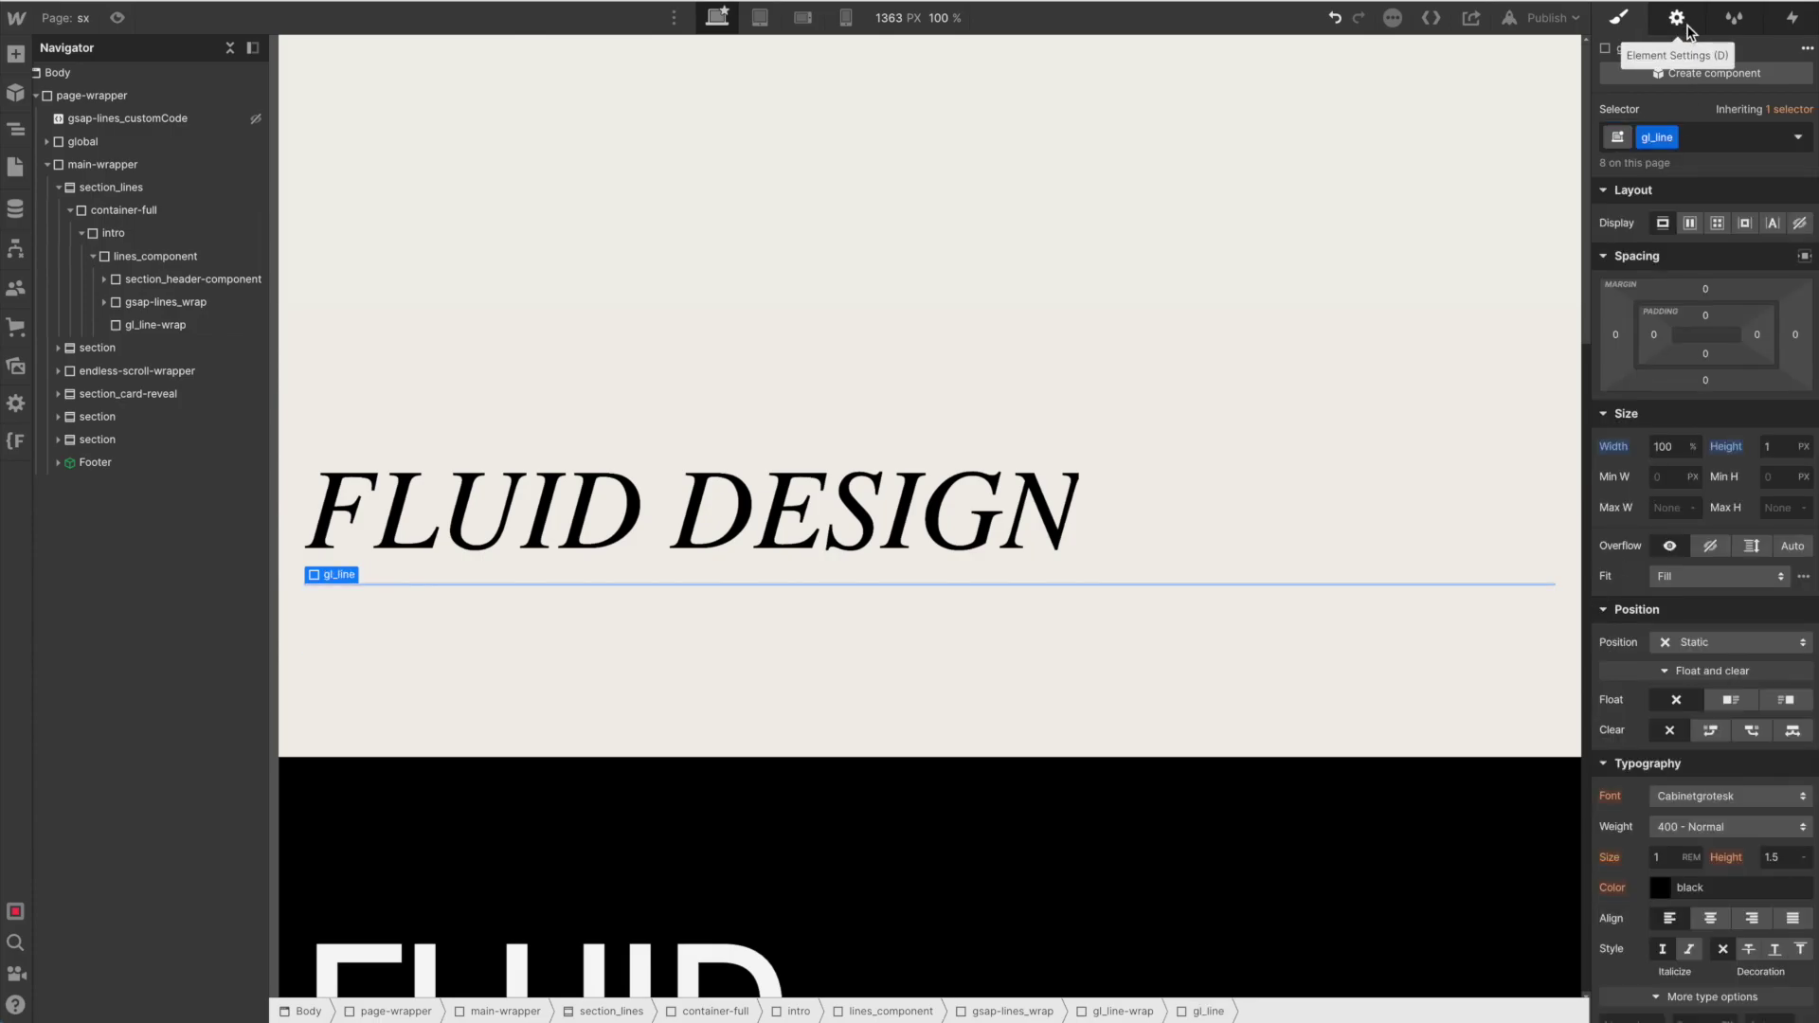
# - Add a custom attribute to the selected gl_line with the name fb-color and the value black
pyautogui.scroll(-5, 1711, 469)
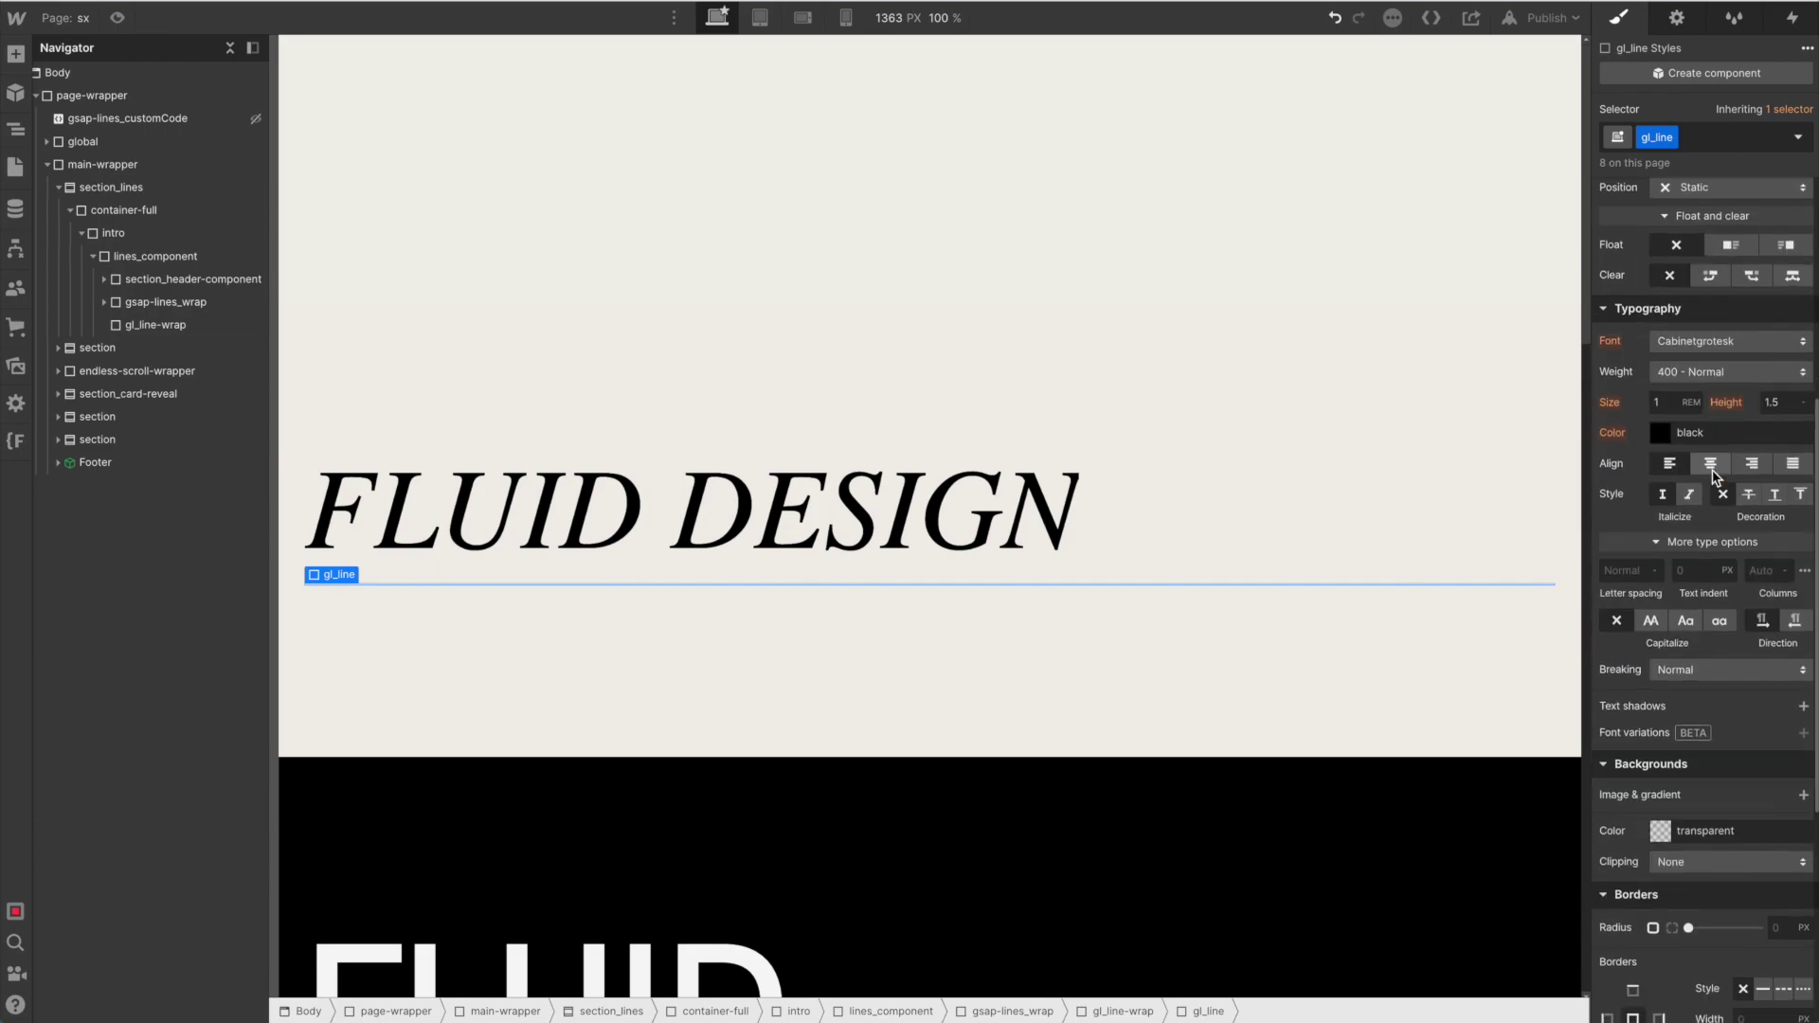
pyautogui.scroll(5, 1711, 471)
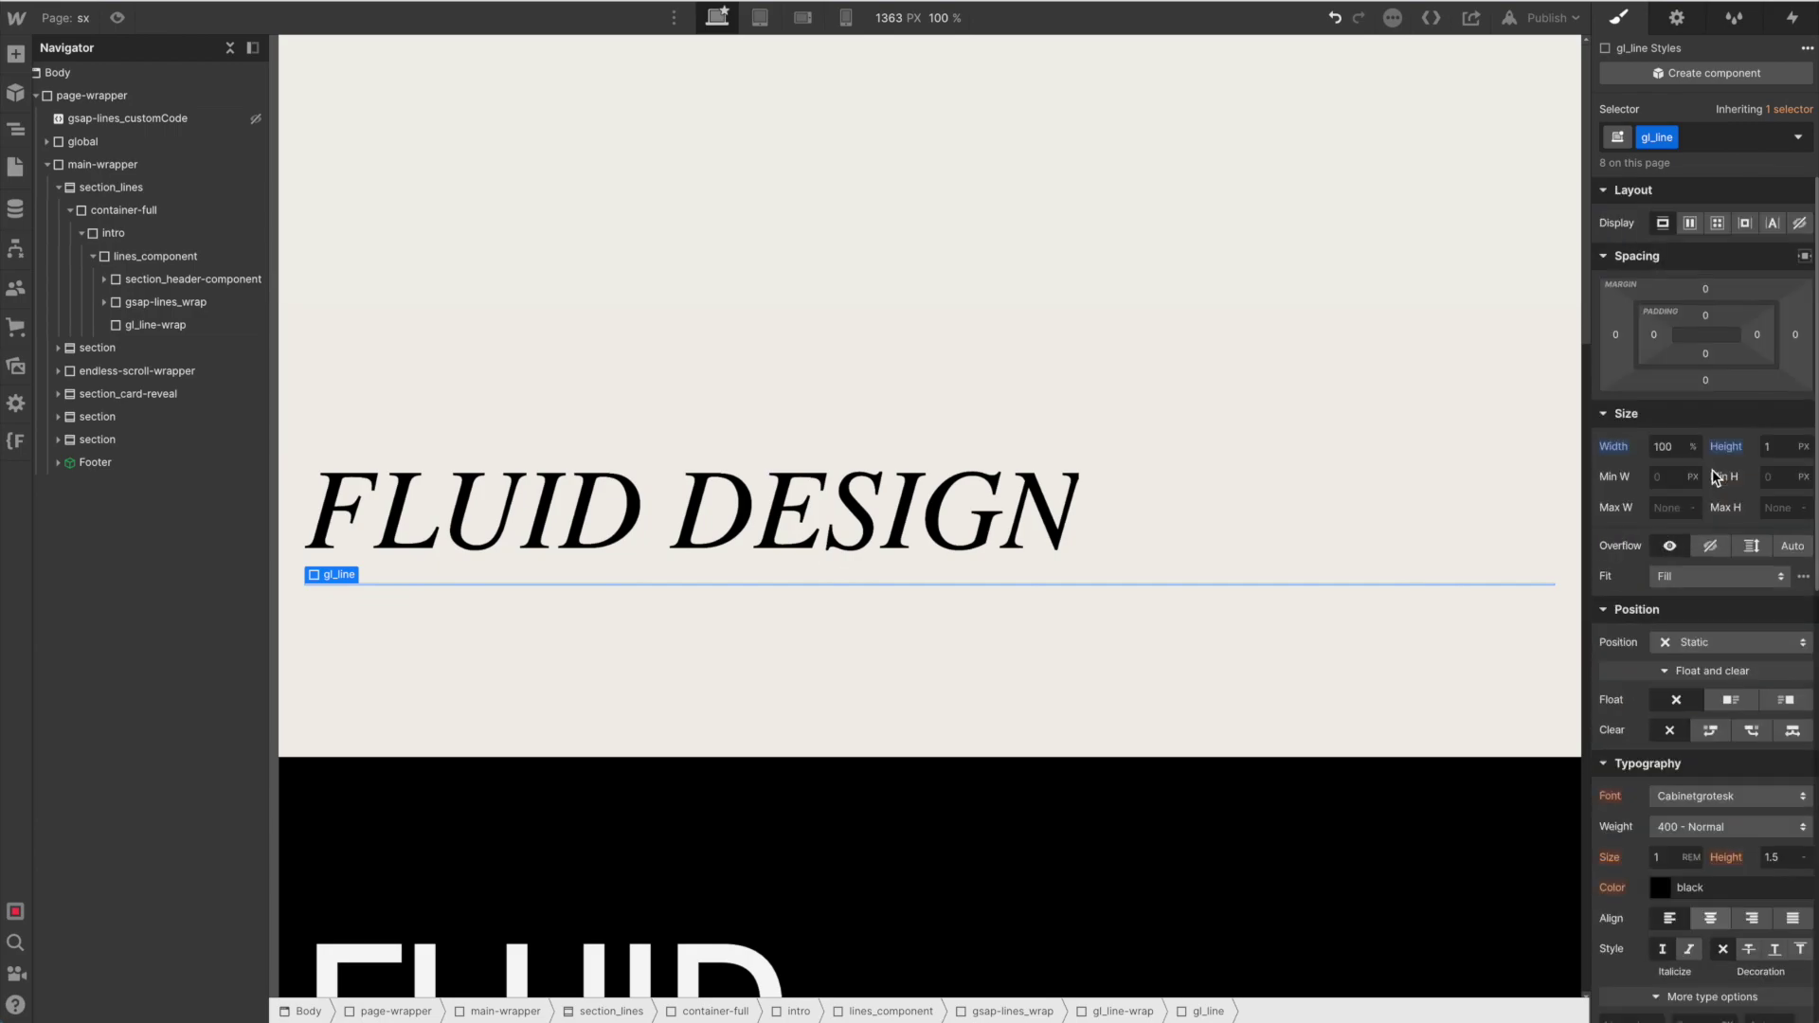
pyautogui.click(1684, 27)
pyautogui.click(1803, 355)
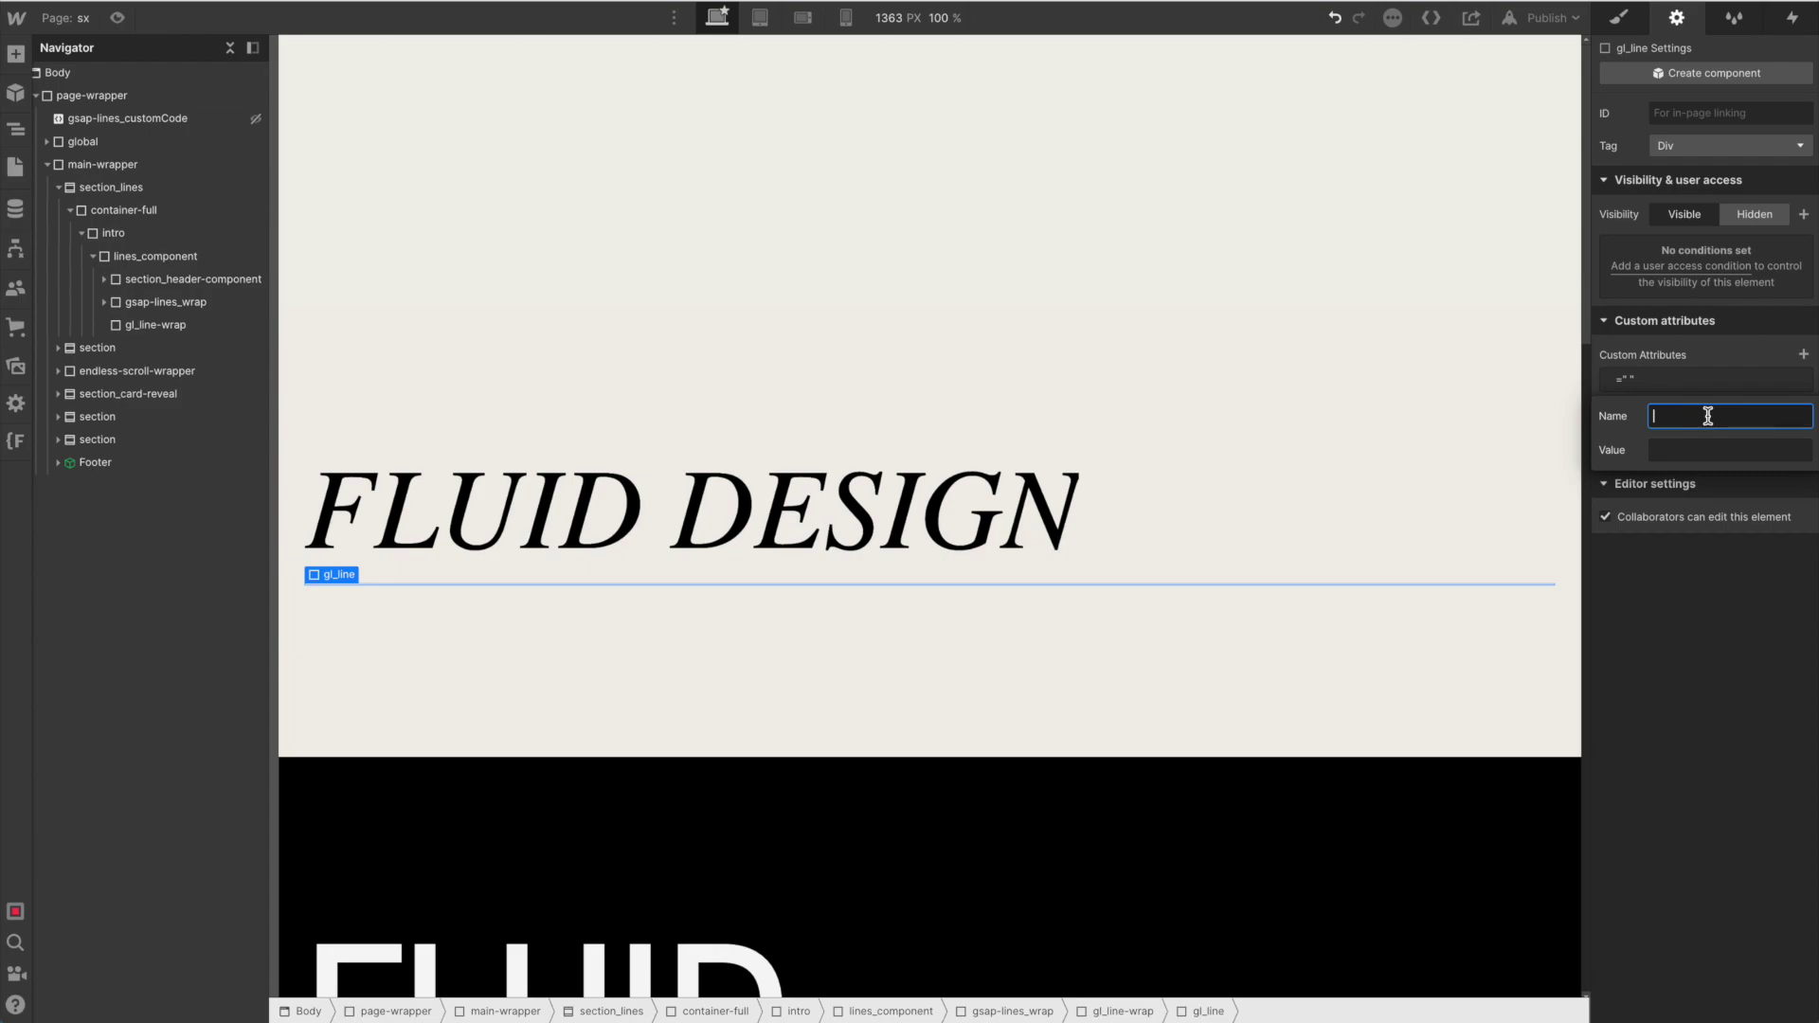
pyautogui.write('fb-color')
pyautogui.click(1715, 452)
pyautogui.write('black')
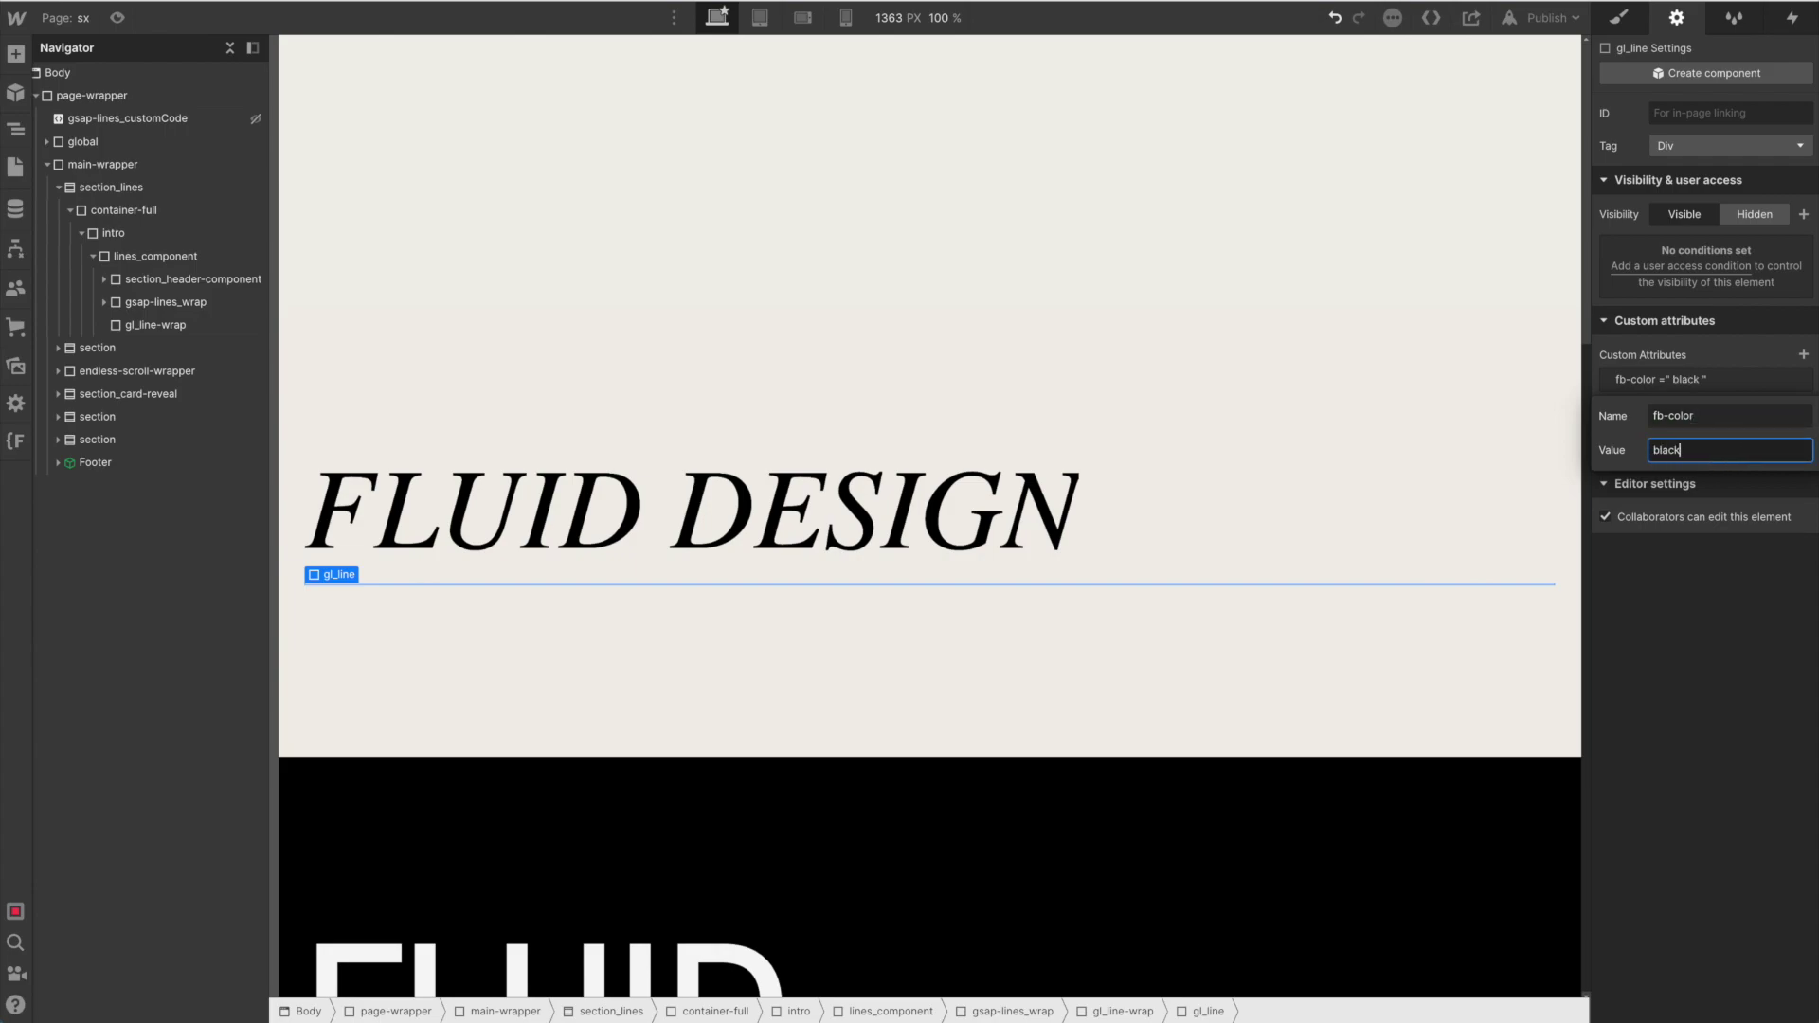
pyautogui.click(1693, 589)
# - Open the gsap-lines_customCode embed's code and start a :root rule in the style block with the variable --black: #000;
pyautogui.click(382, 195)
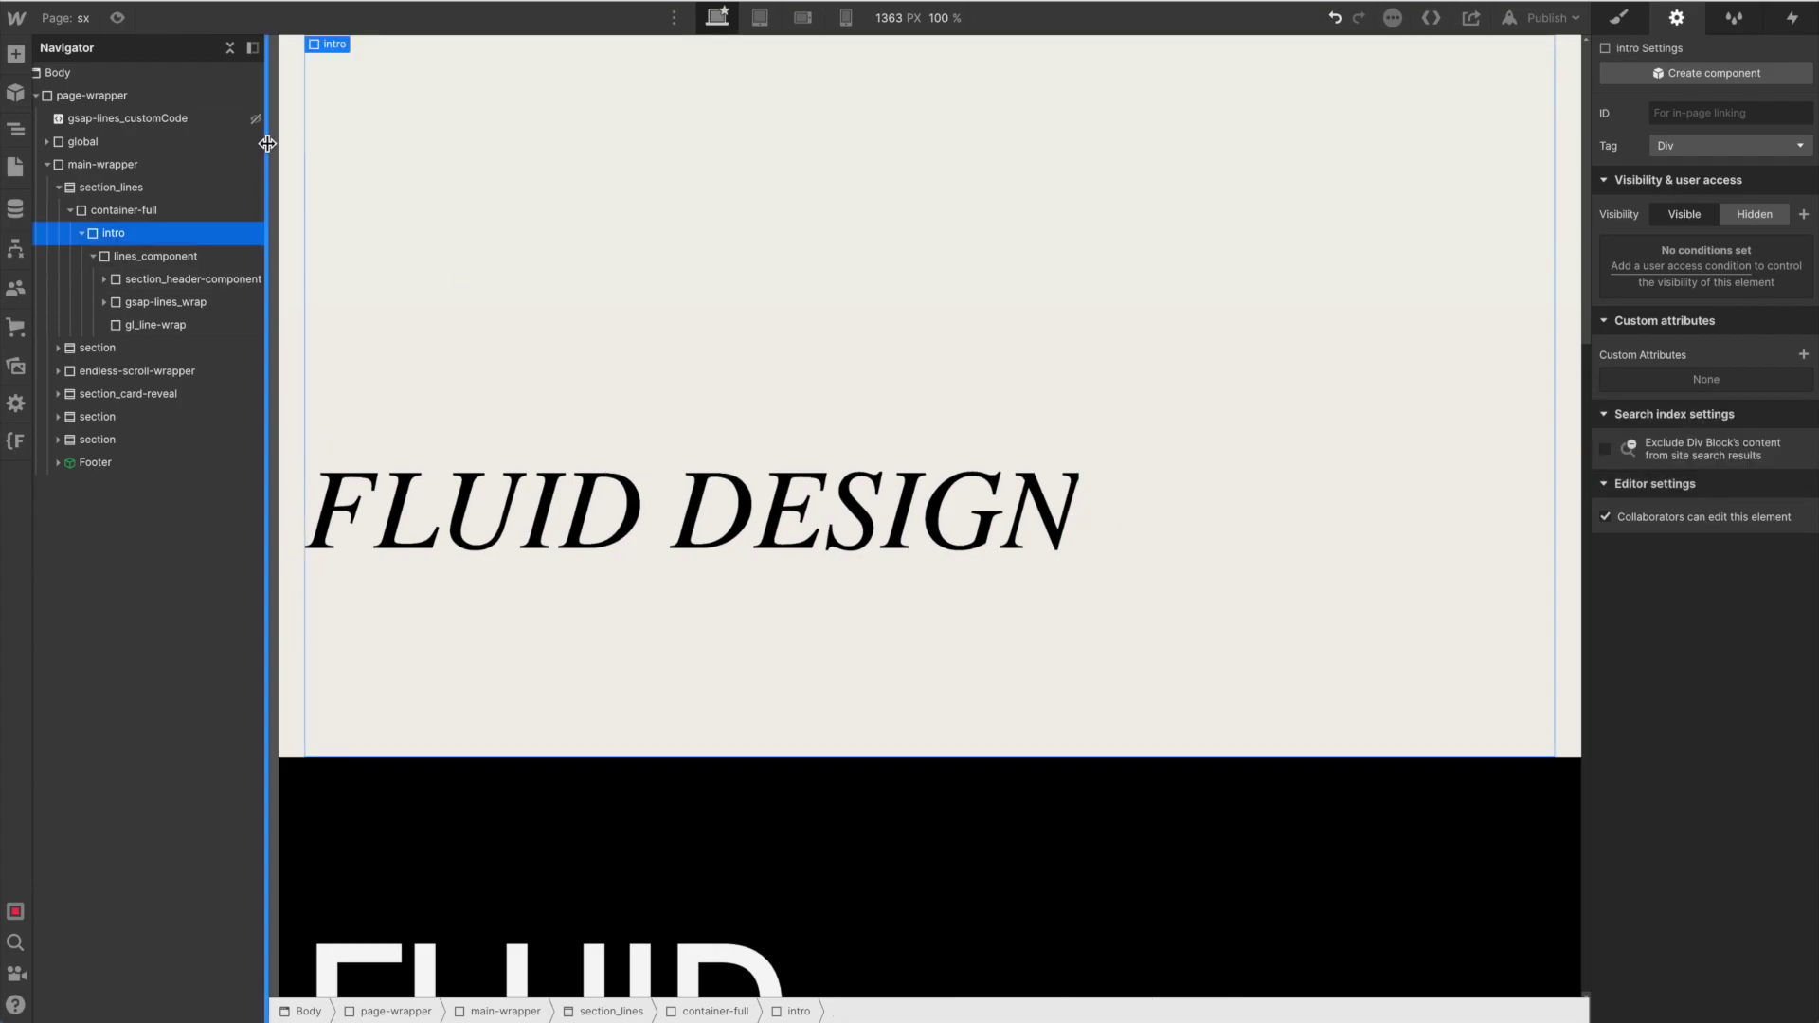
pyautogui.click(142, 117)
pyautogui.click(431, 46)
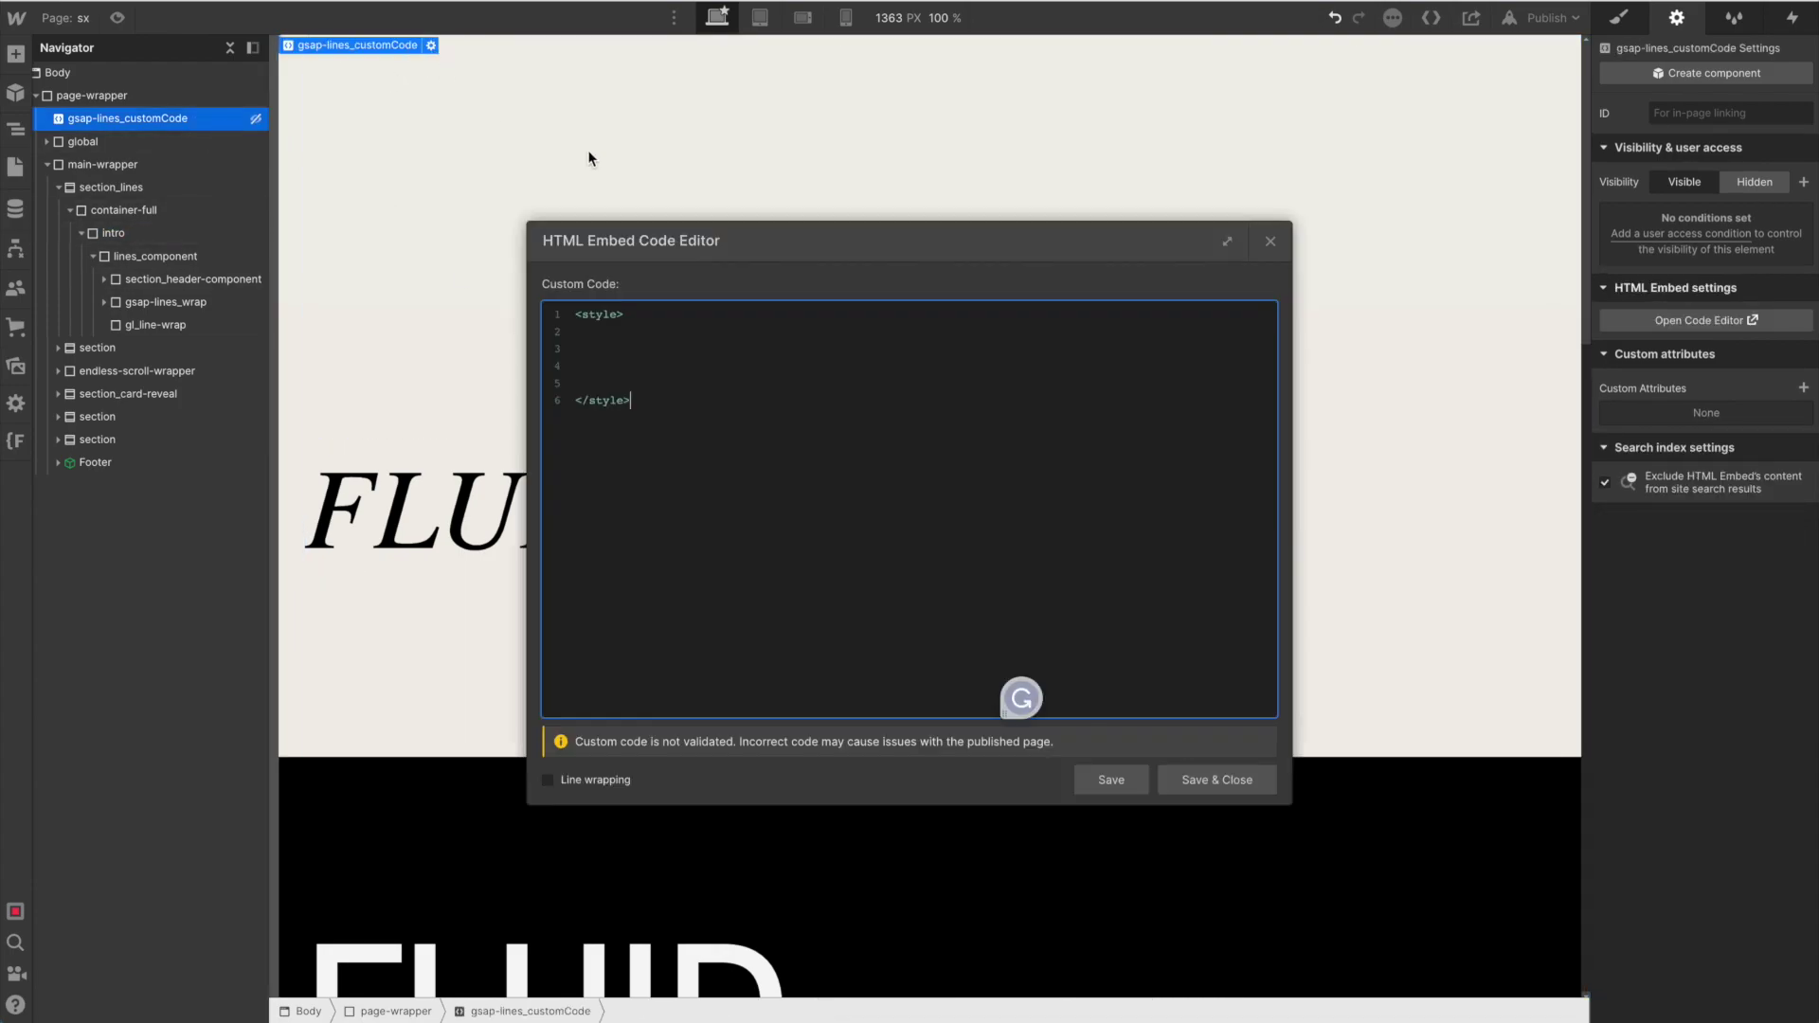
pyautogui.click(827, 480)
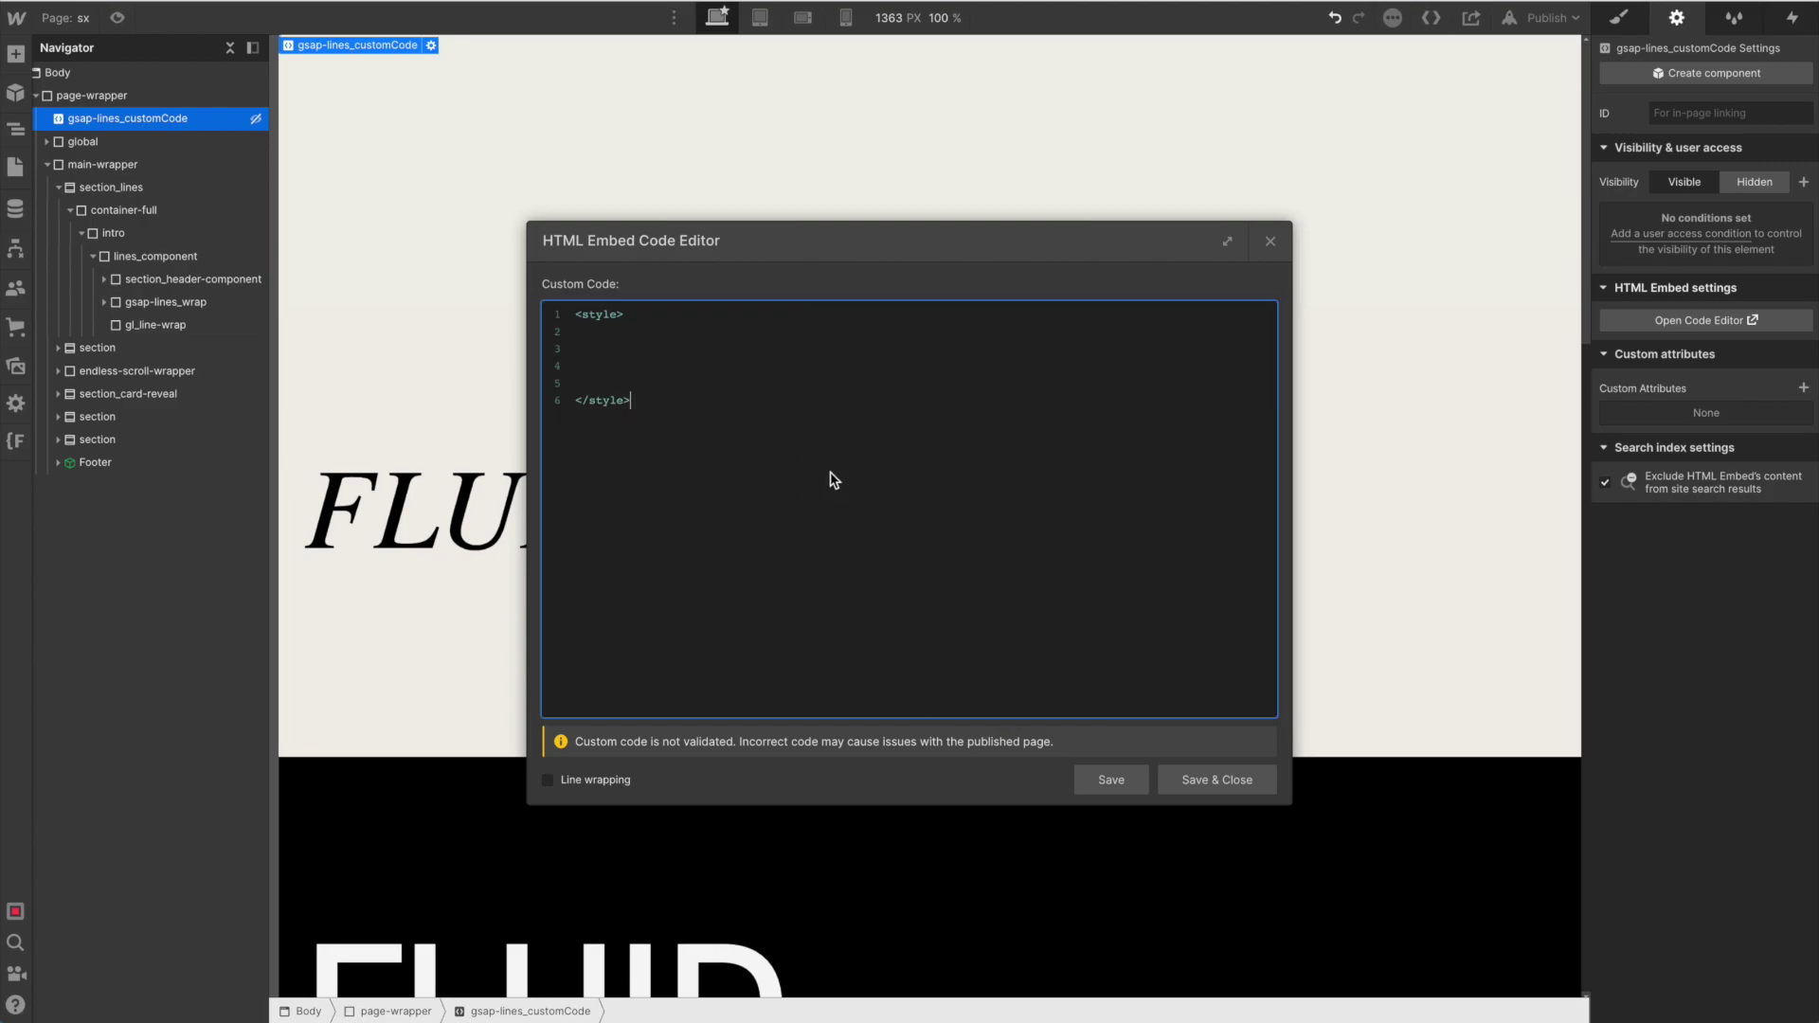
pyautogui.click(849, 347)
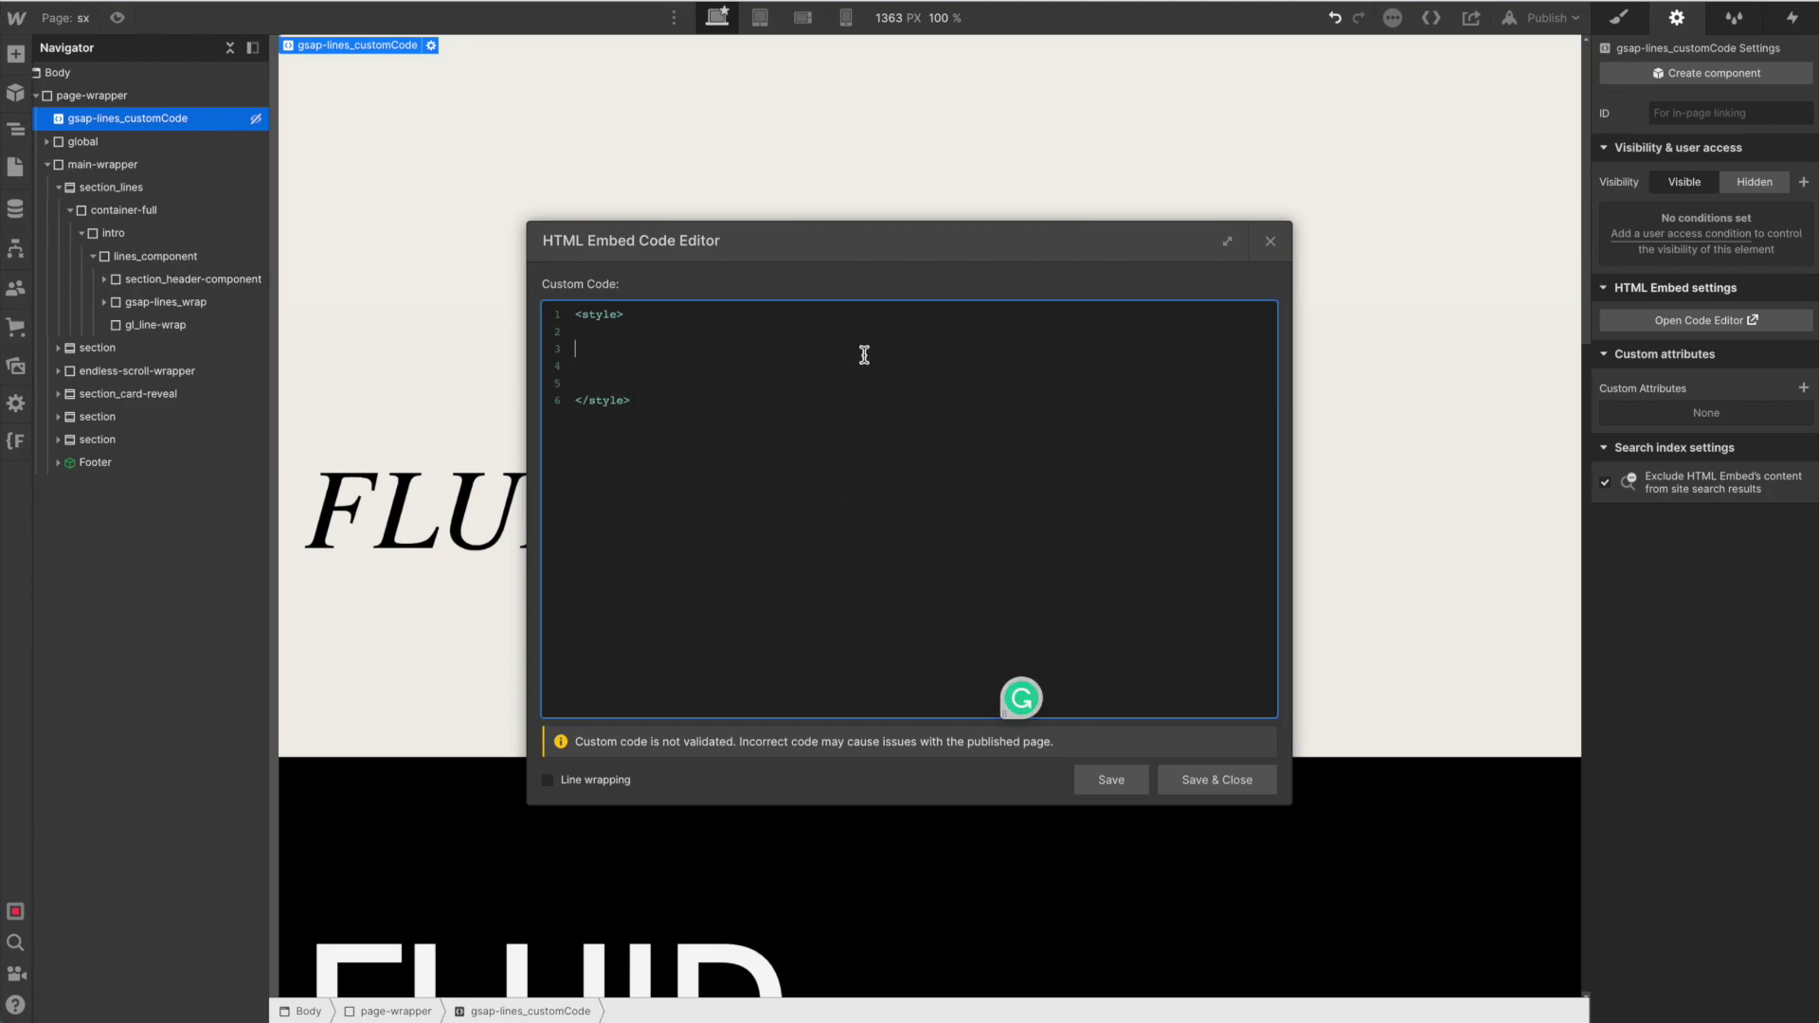
pyautogui.write(':root {')
pyautogui.press('Return')
pyautogui.write('--')
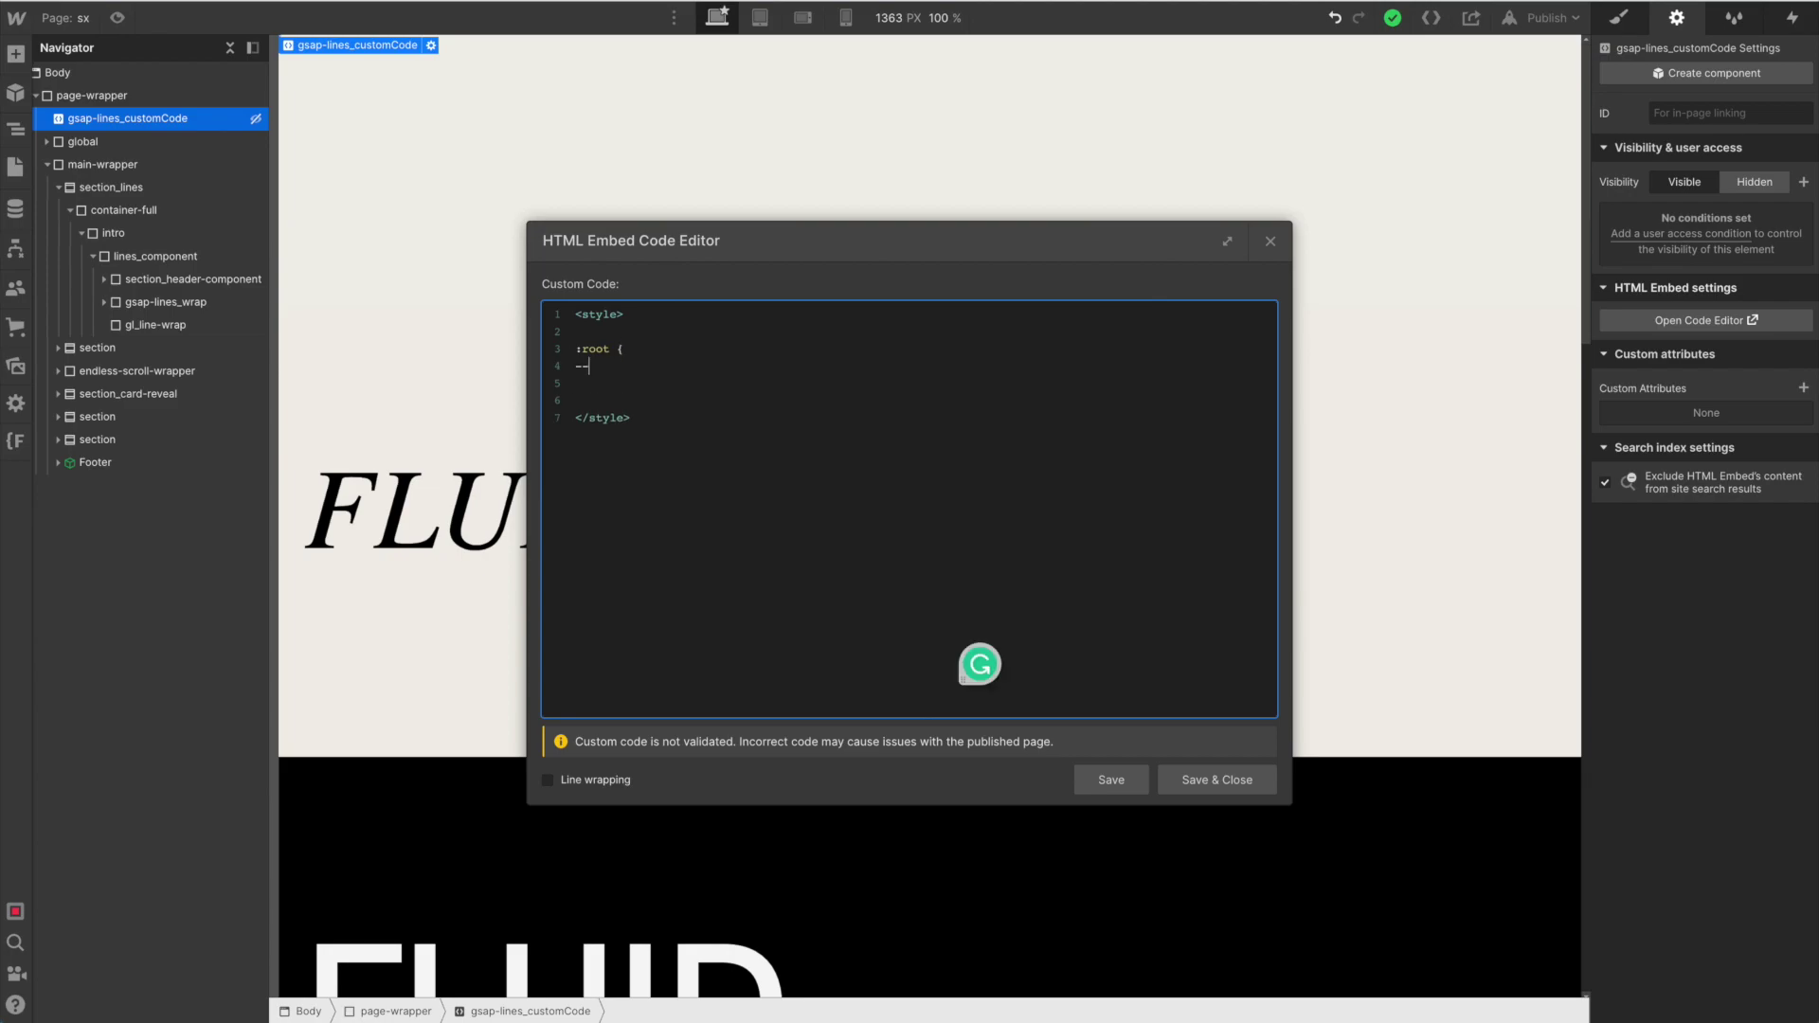
pyautogui.write('black')
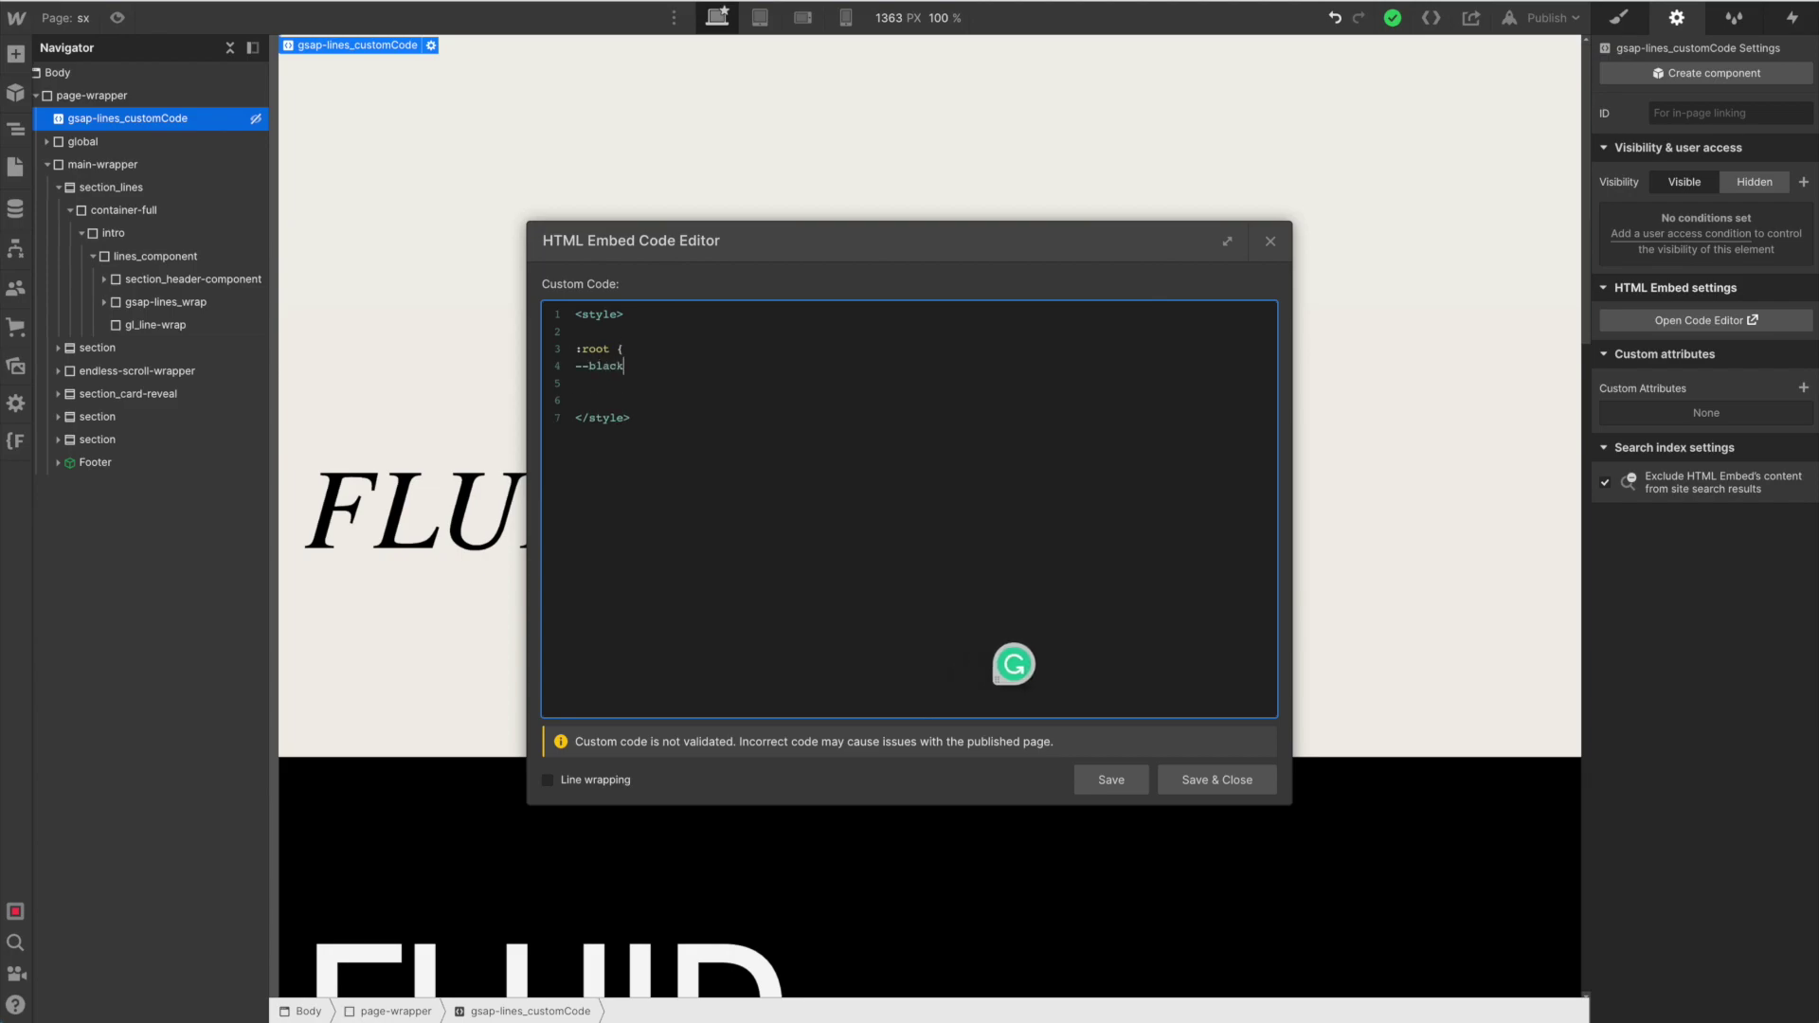
pyautogui.write(': #000;')
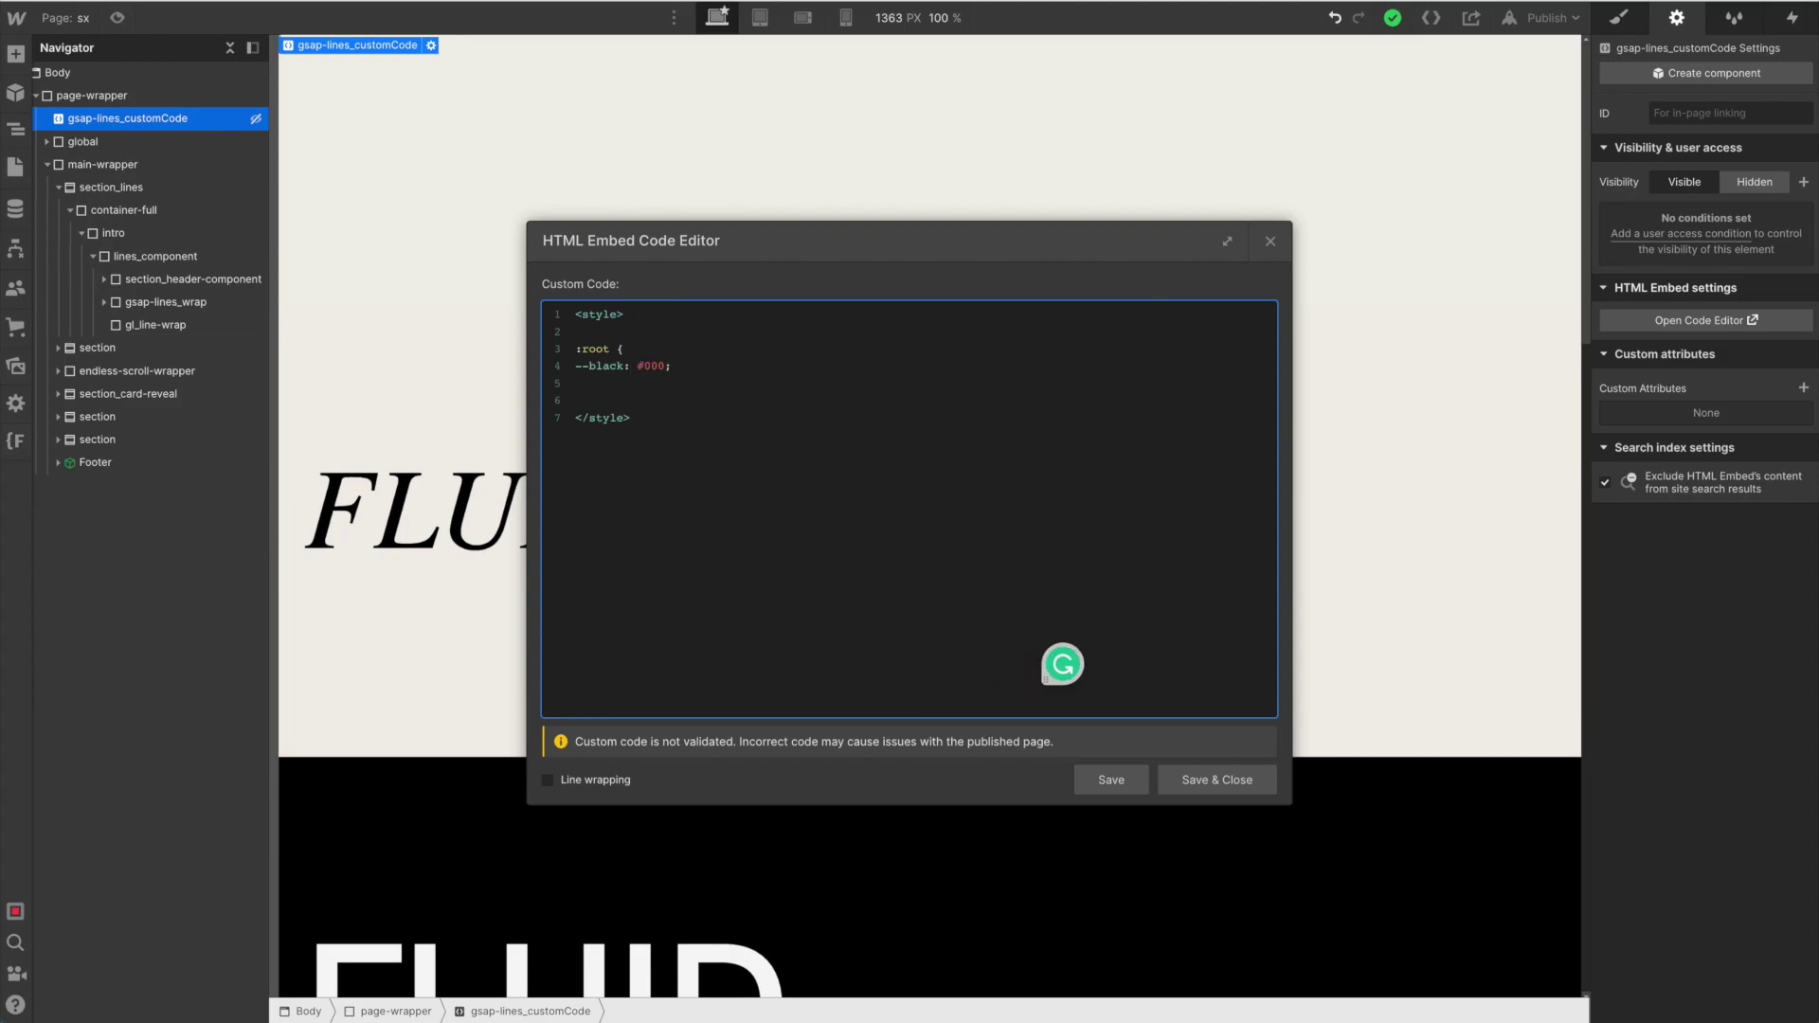
pyautogui.press('Tab')
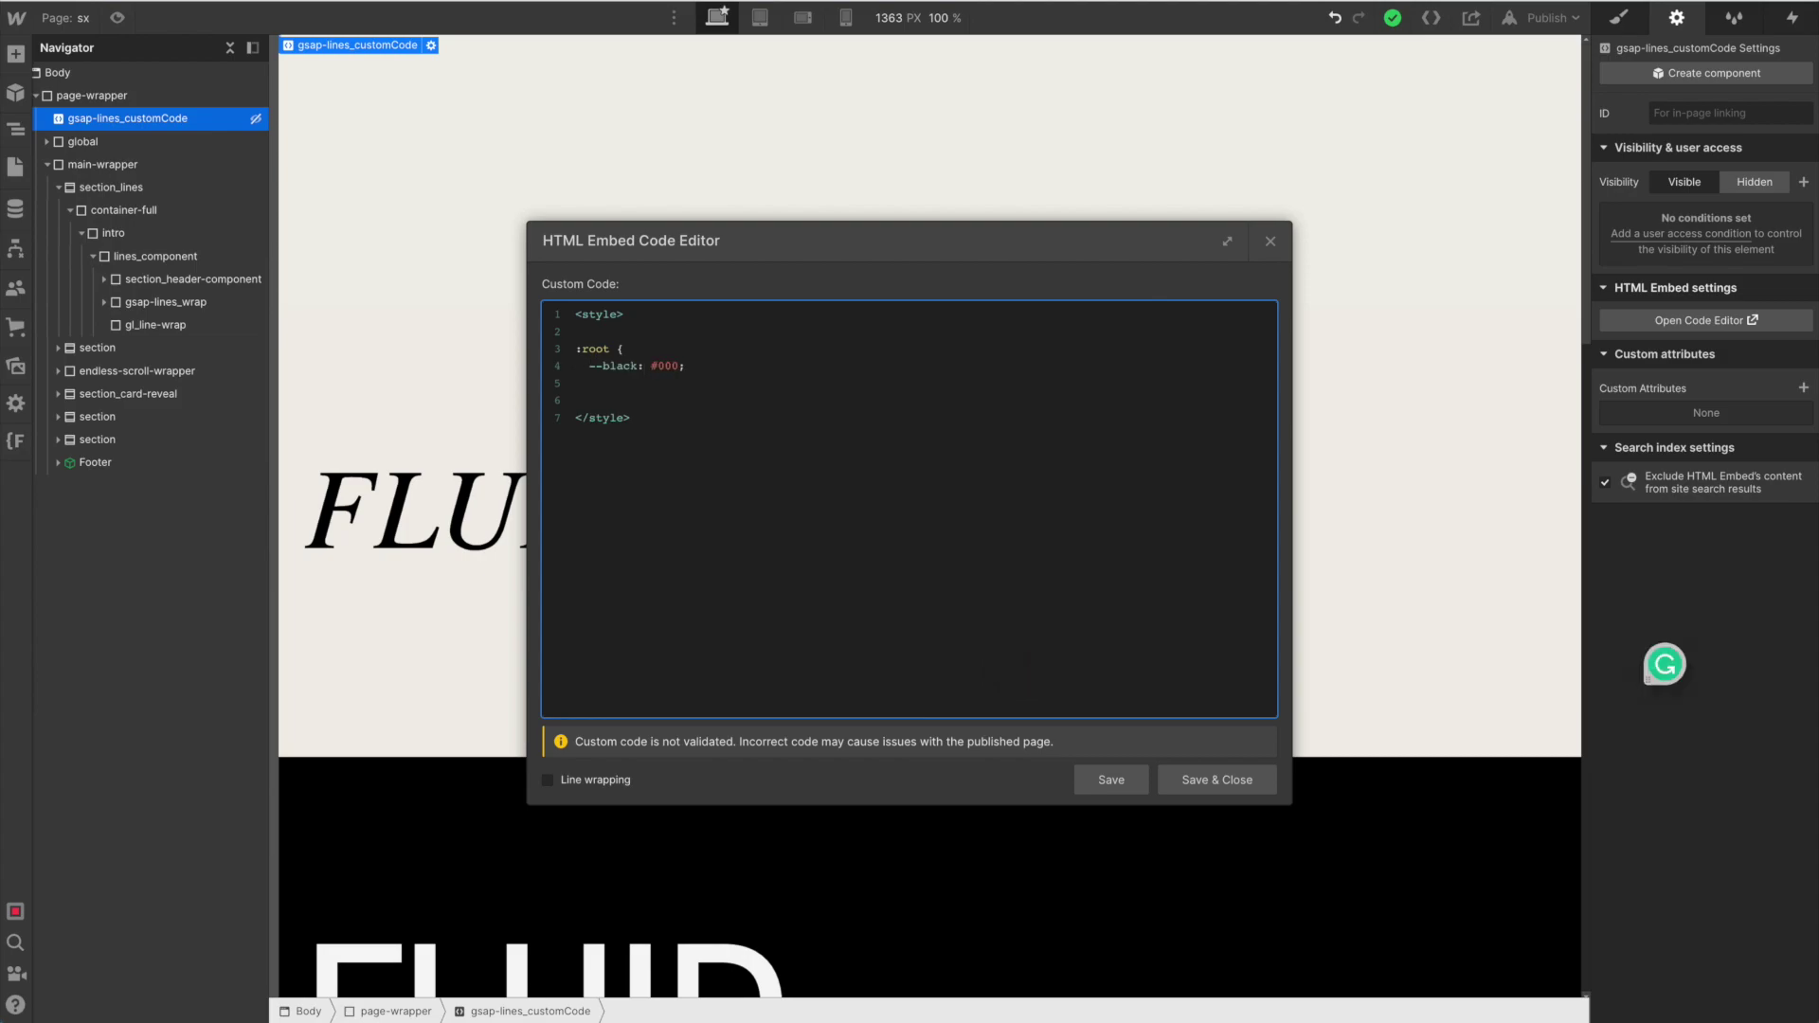
# - Add the variable --white: #fff; to the :root rule, close the rule and leave blank lines below it
pyautogui.write('--')
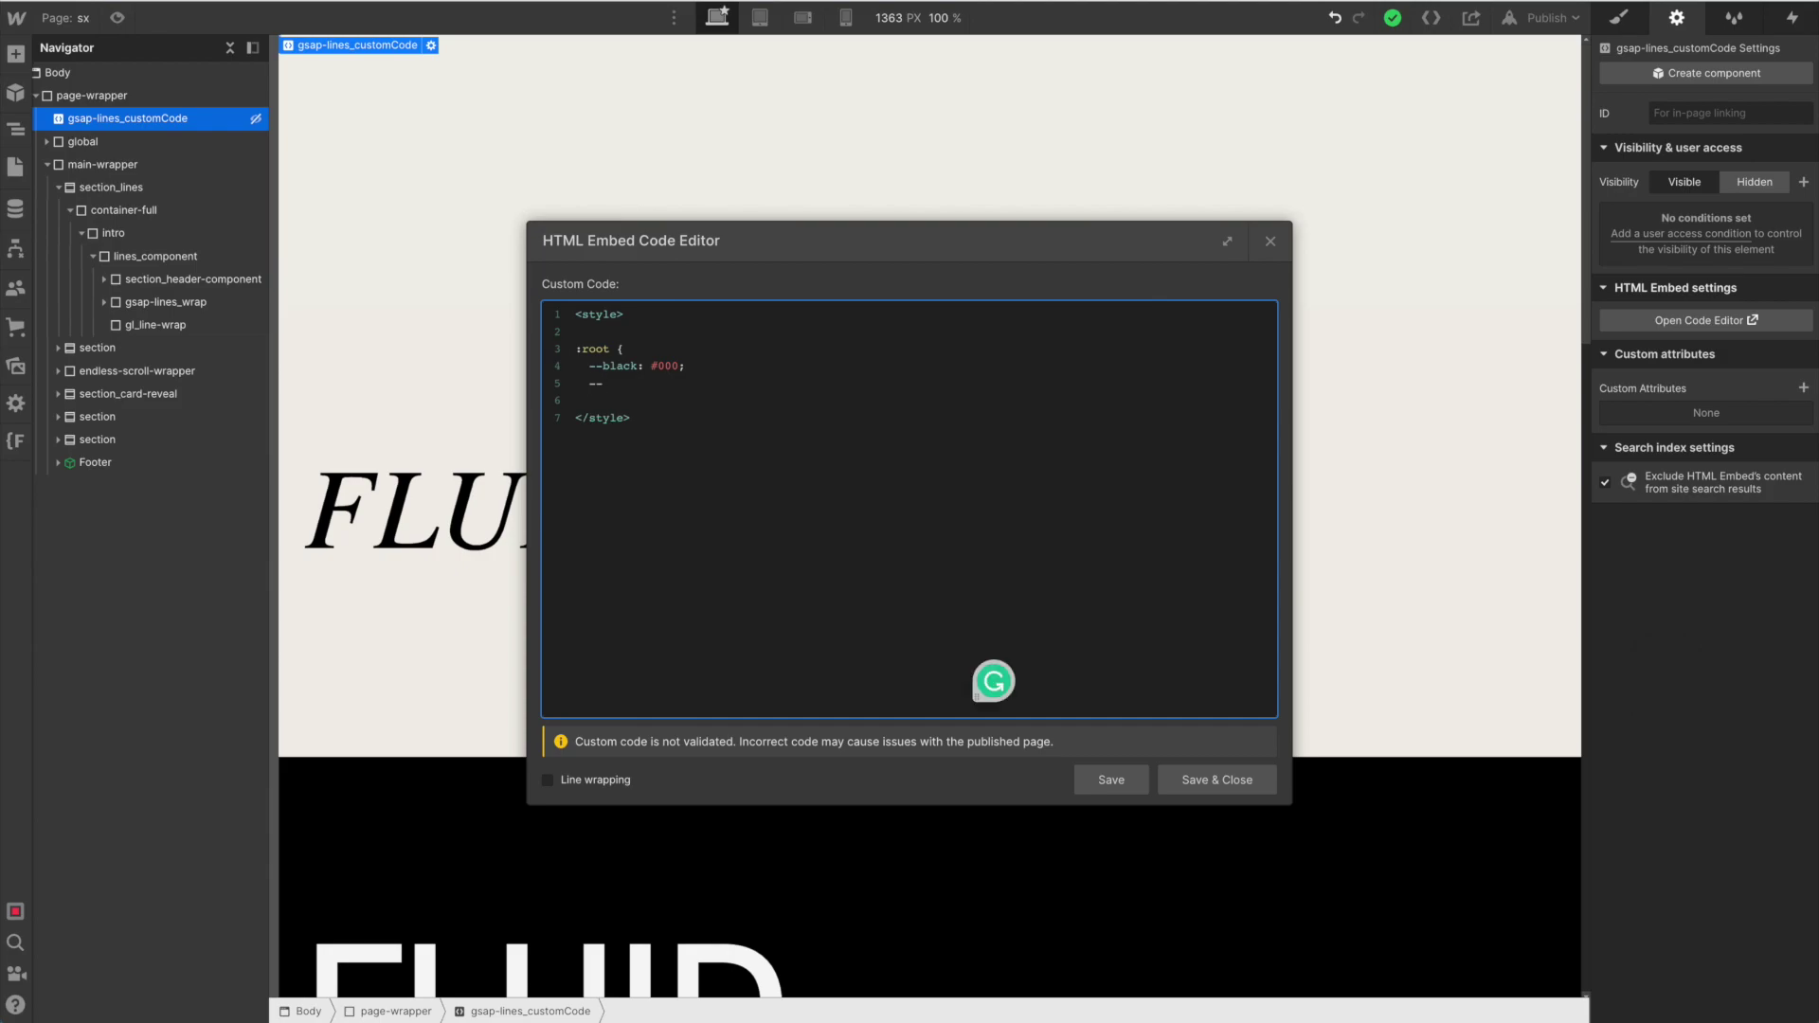
pyautogui.write('white')
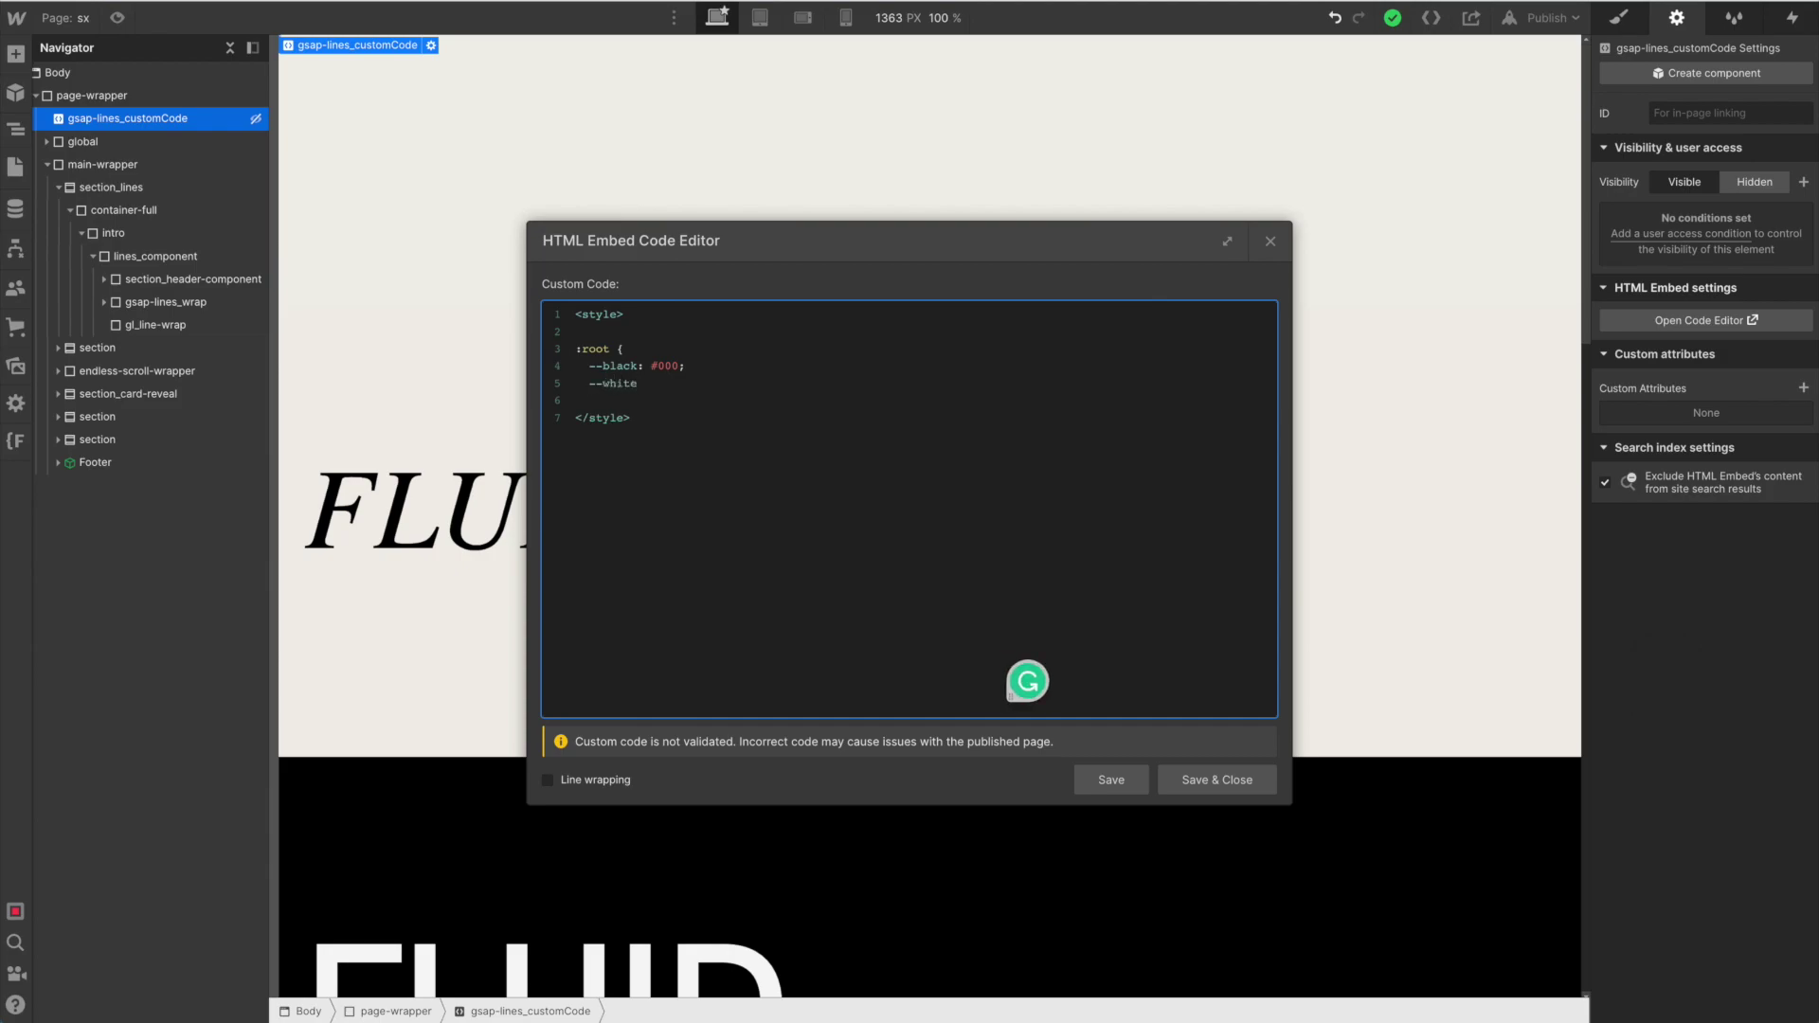
pyautogui.write(': #')
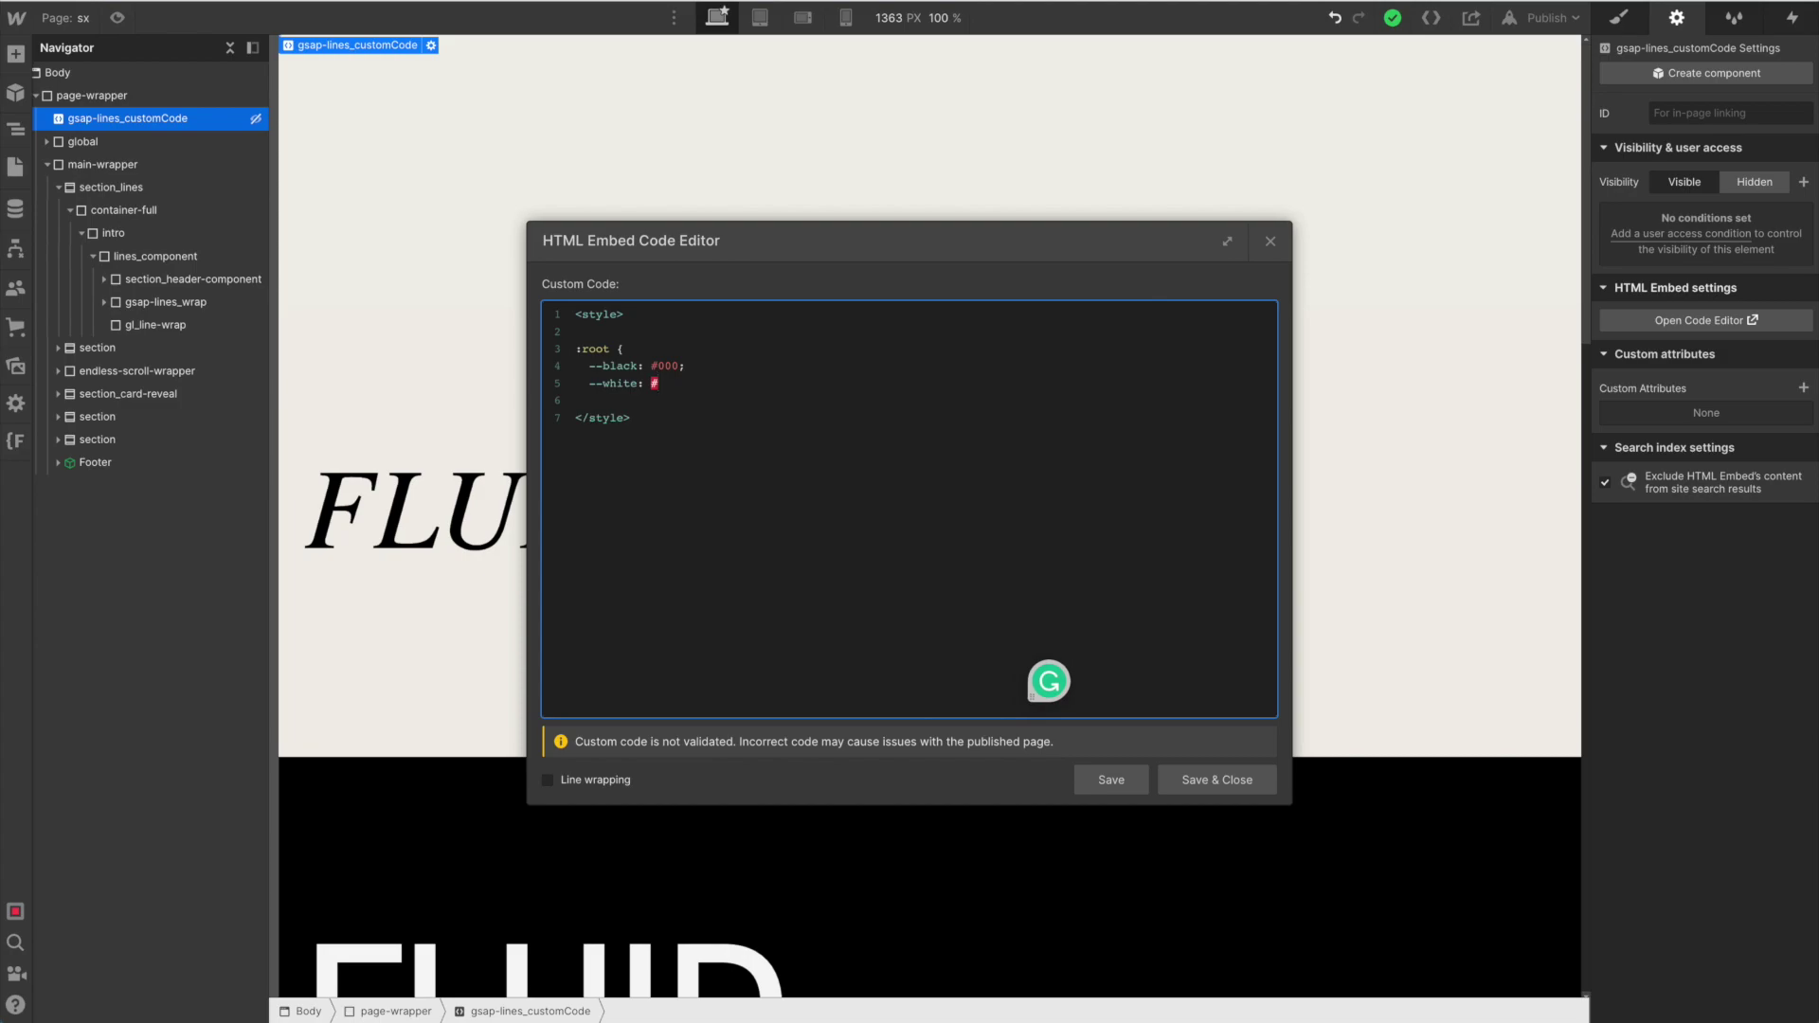
pyautogui.write('fff;')
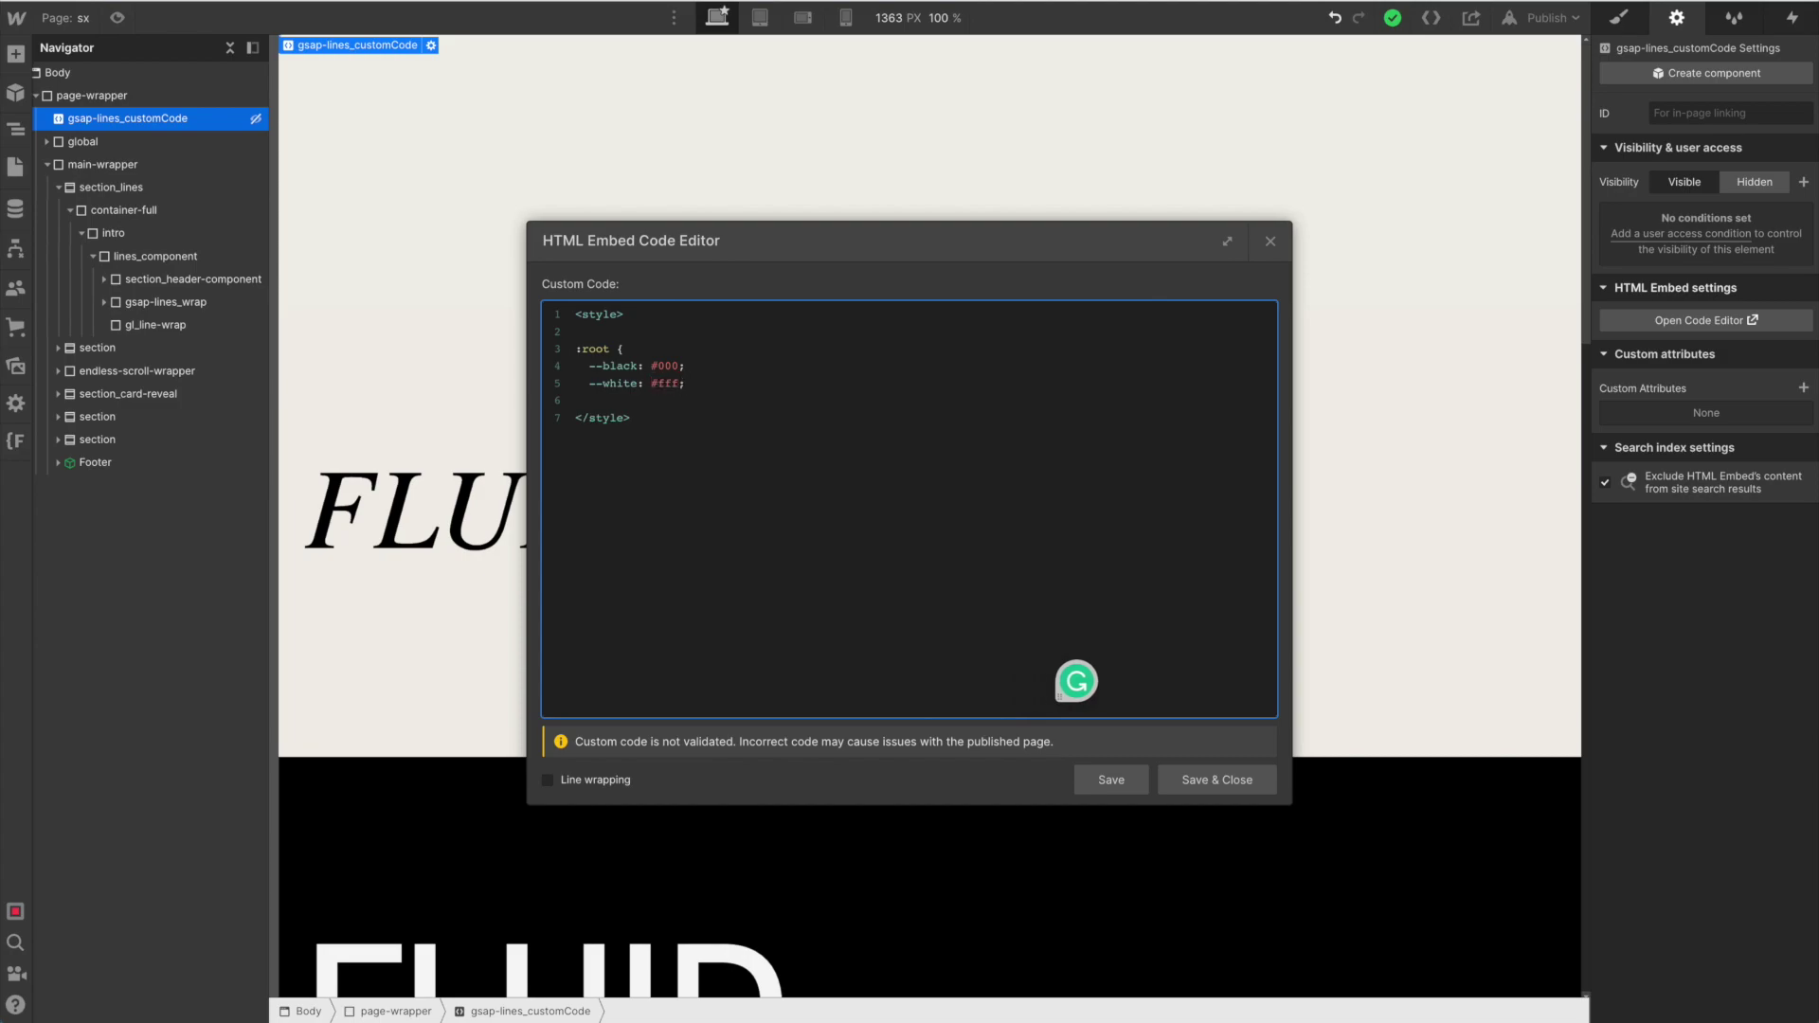
pyautogui.press('Return')
pyautogui.write('}')
pyautogui.press('Return')
pyautogui.press('Return')
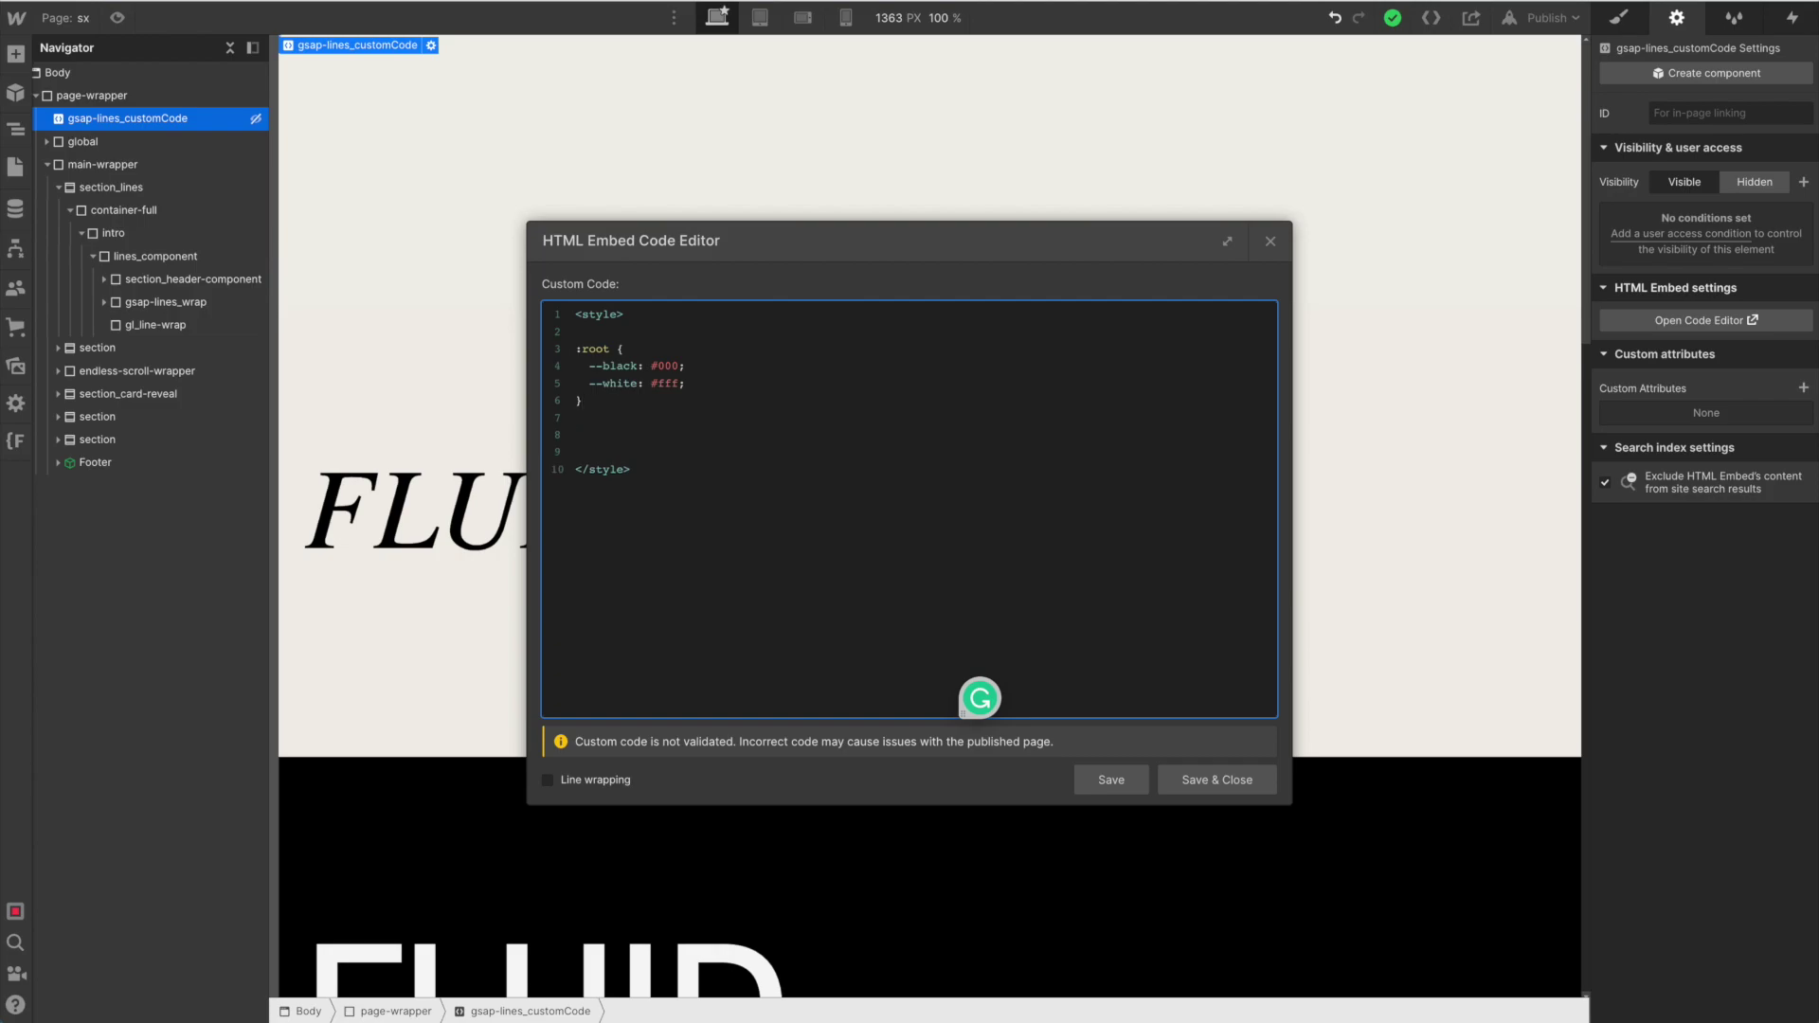
pyautogui.write('@media (min-width: ')
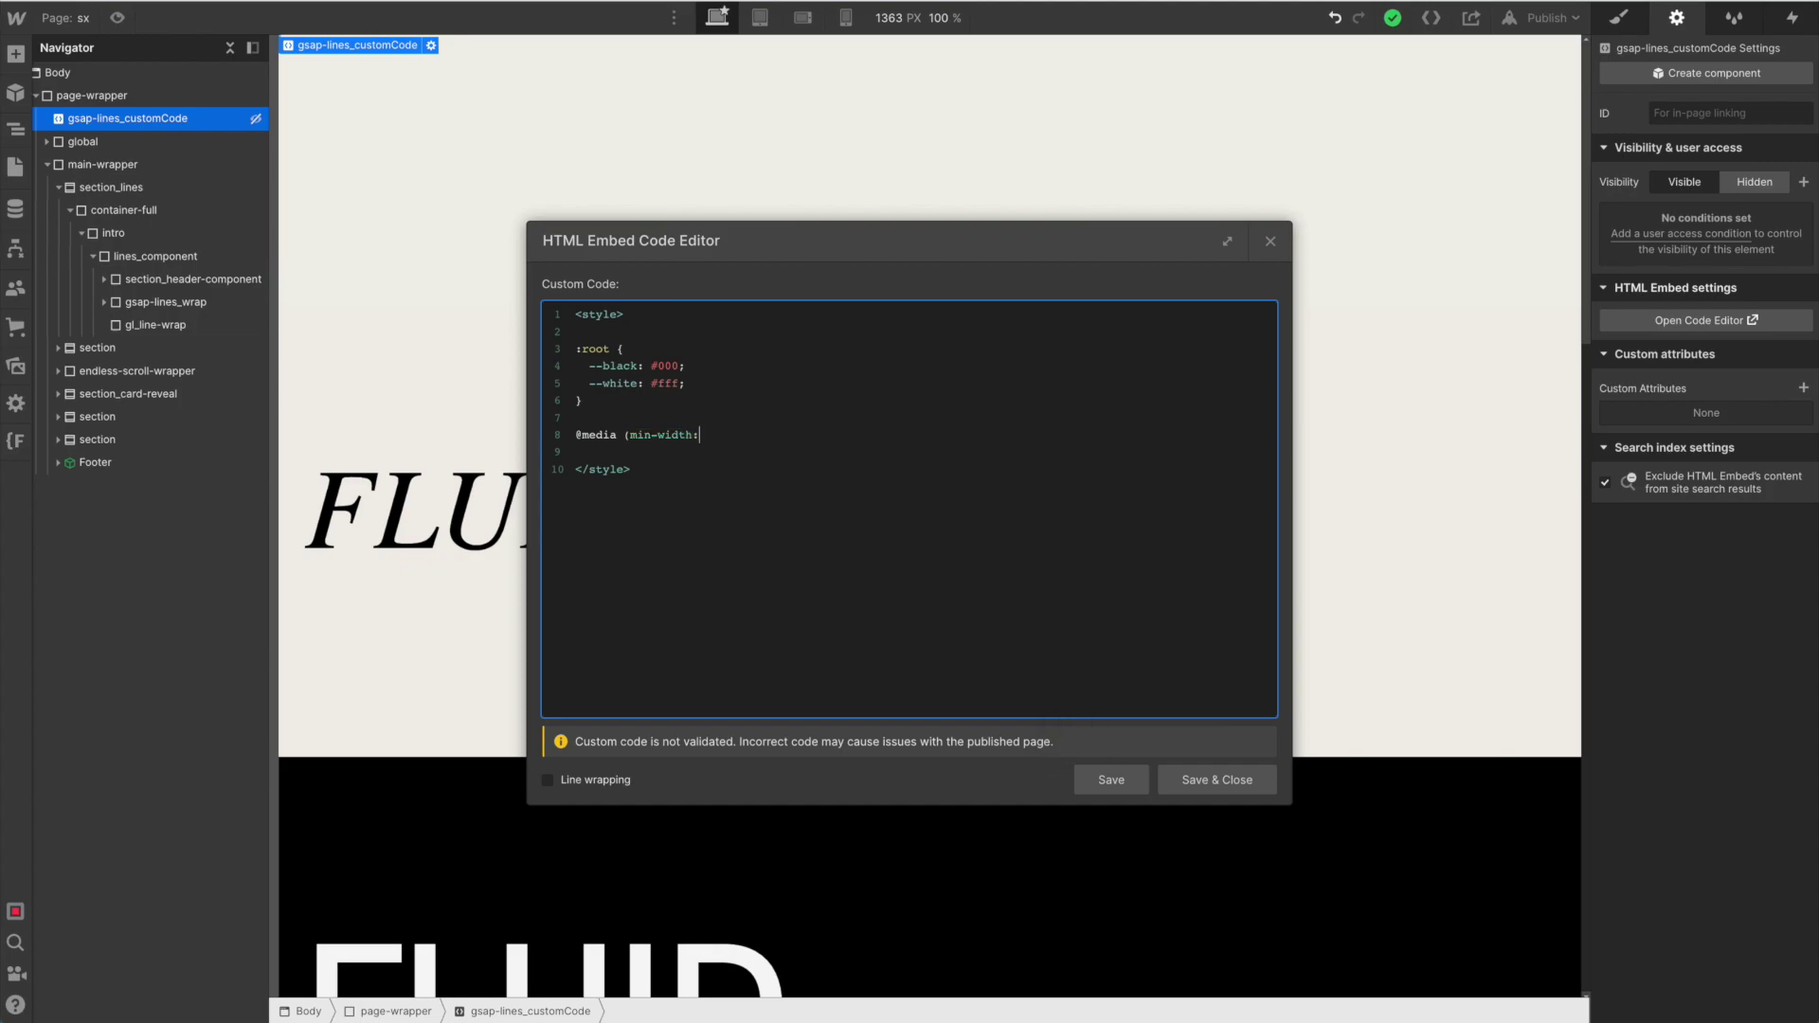
pyautogui.write('1024px)')
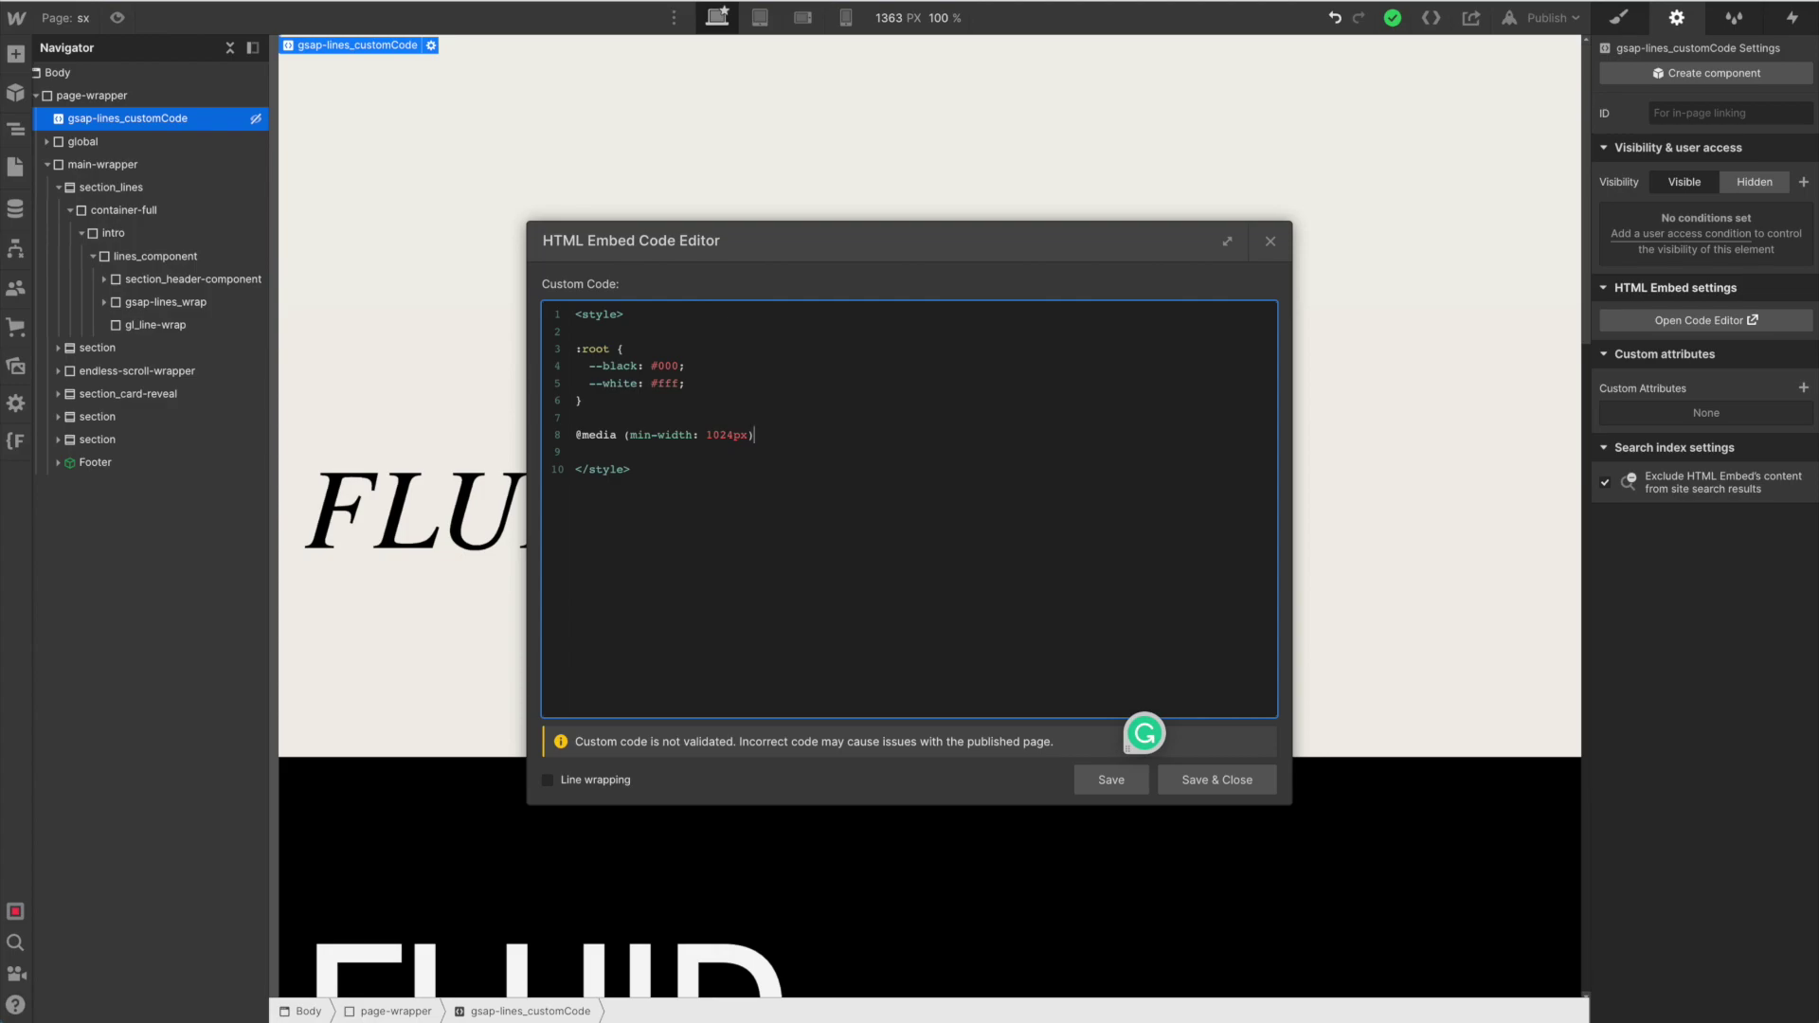
pyautogui.write(' {')
pyautogui.press('Return')
pyautogui.press('Return')
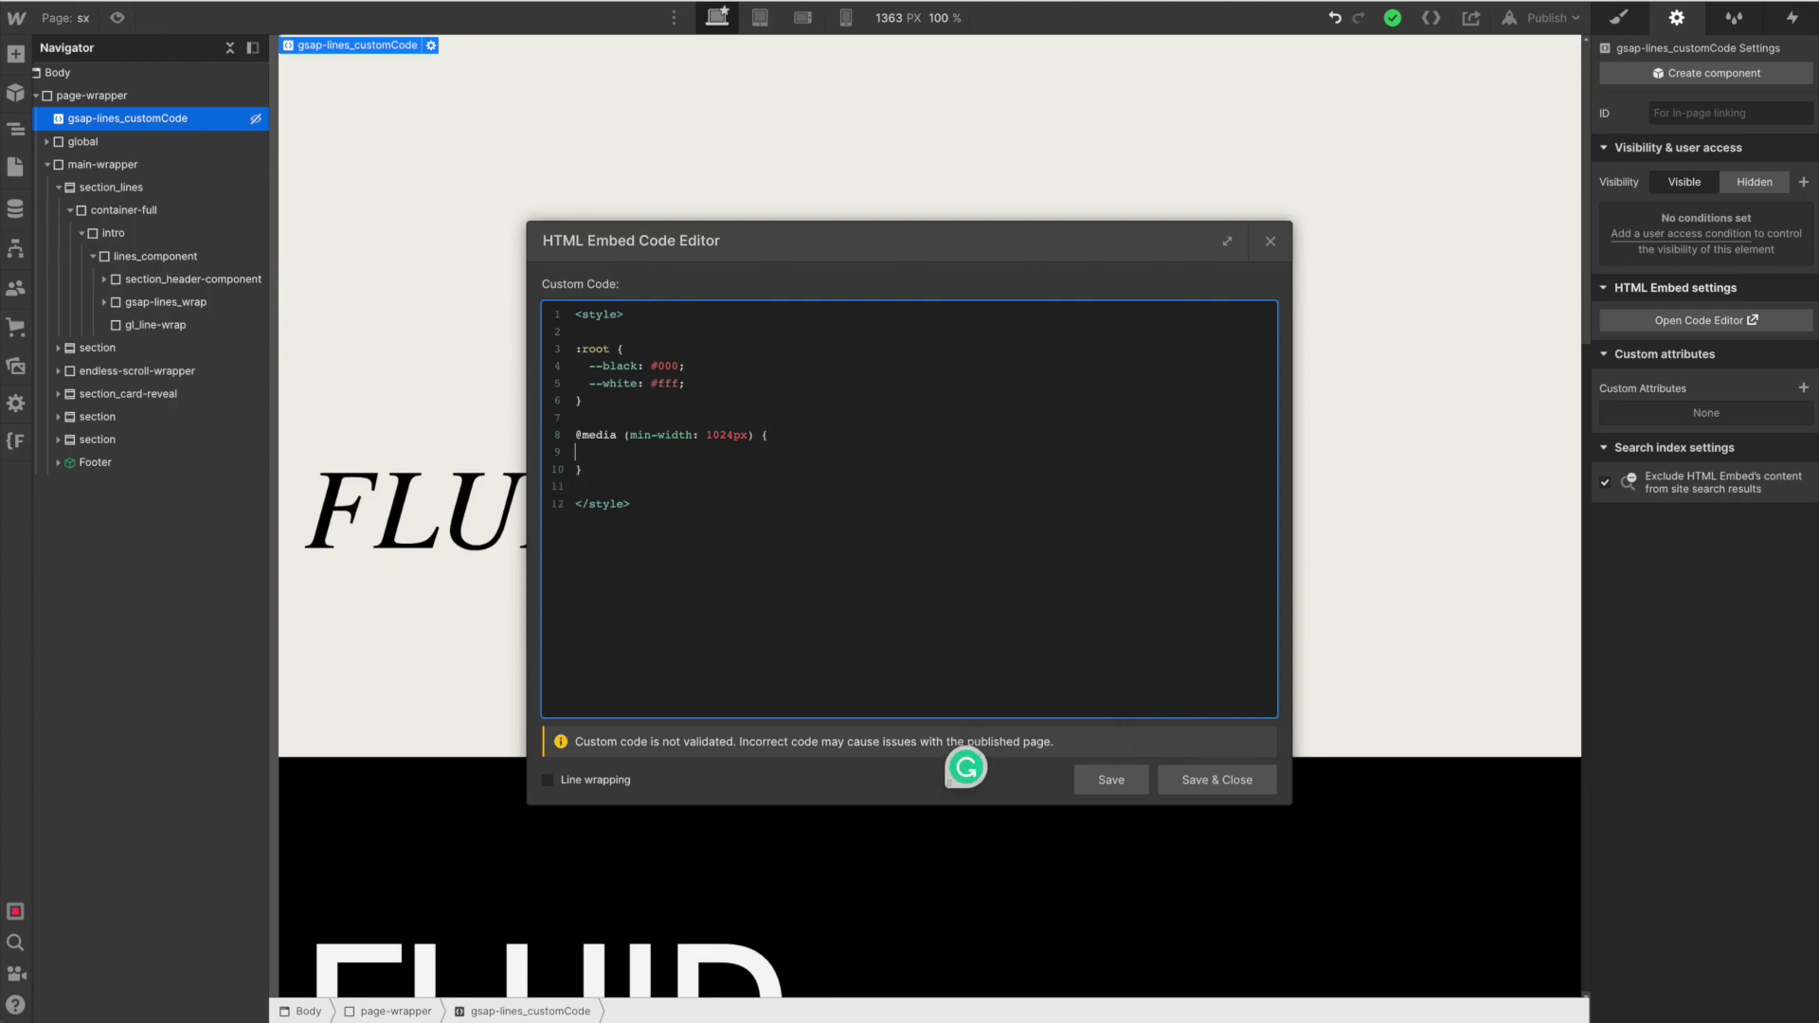
# - Create an empty, indented .intro rule inside the media query
pyautogui.write('.intro')
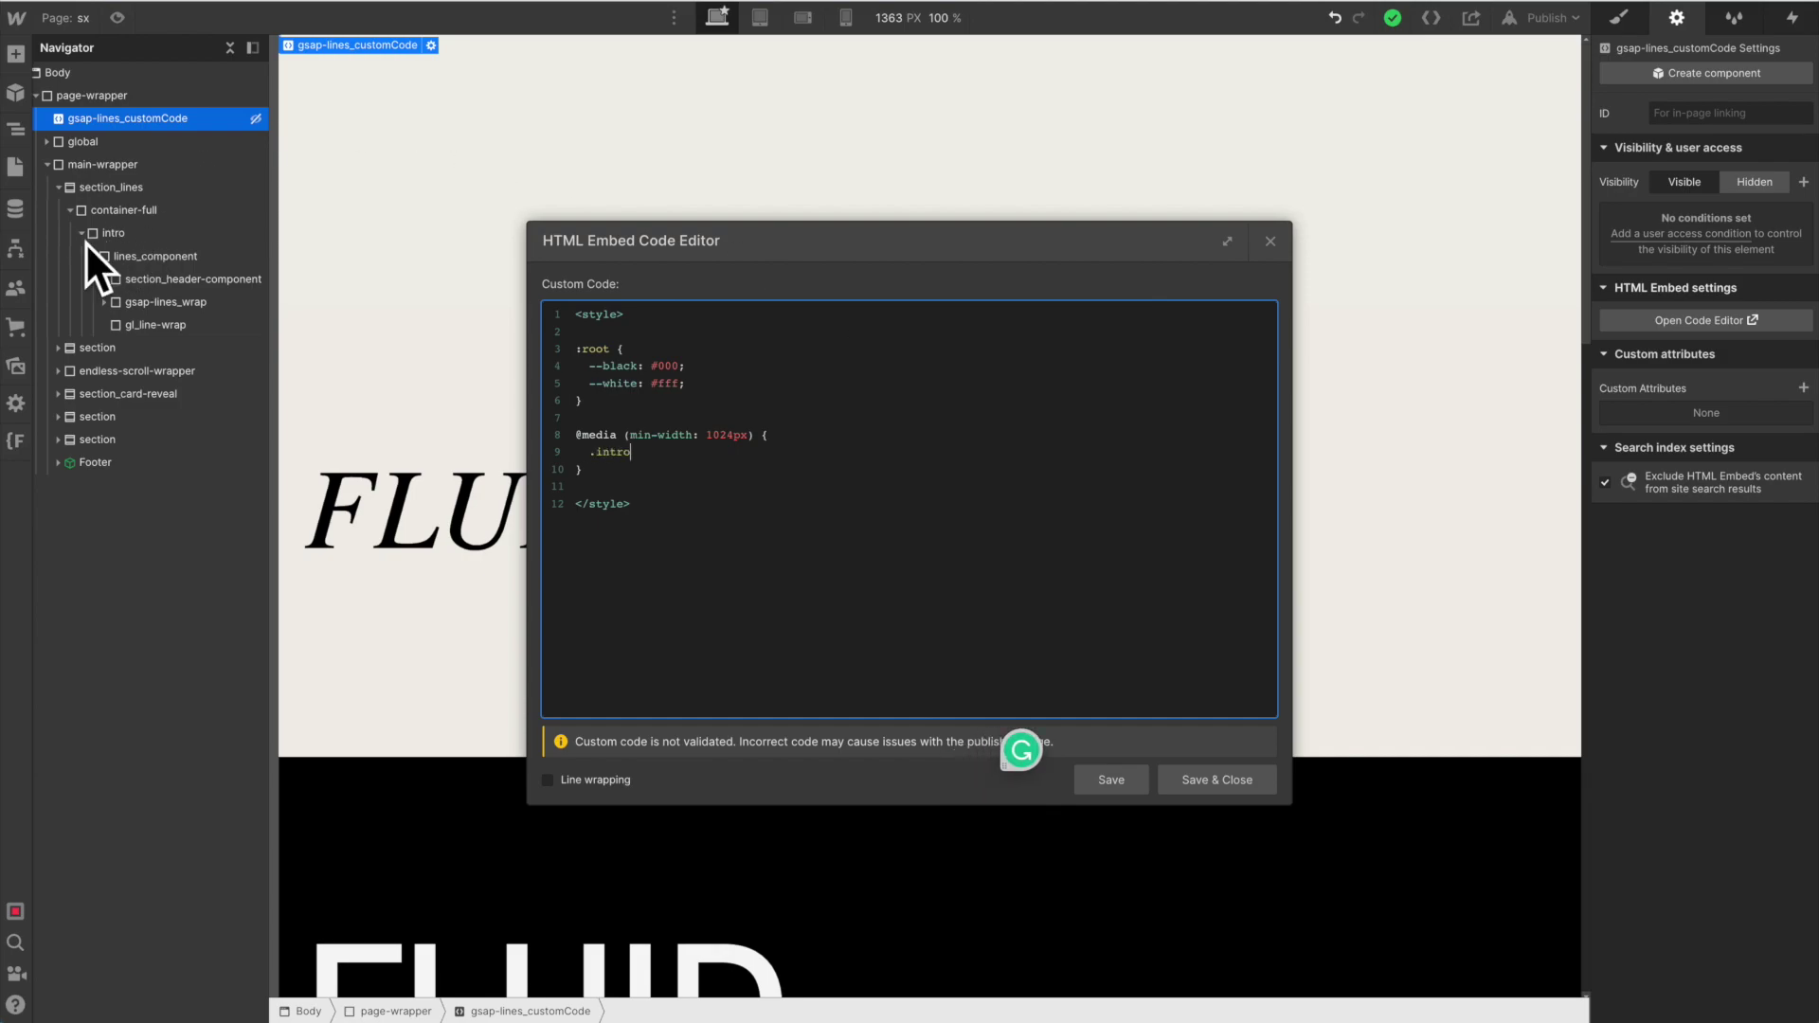
pyautogui.write(' {')
pyautogui.press('Return')
pyautogui.write('}')
pyautogui.press('Up')
pyautogui.press('Tab')
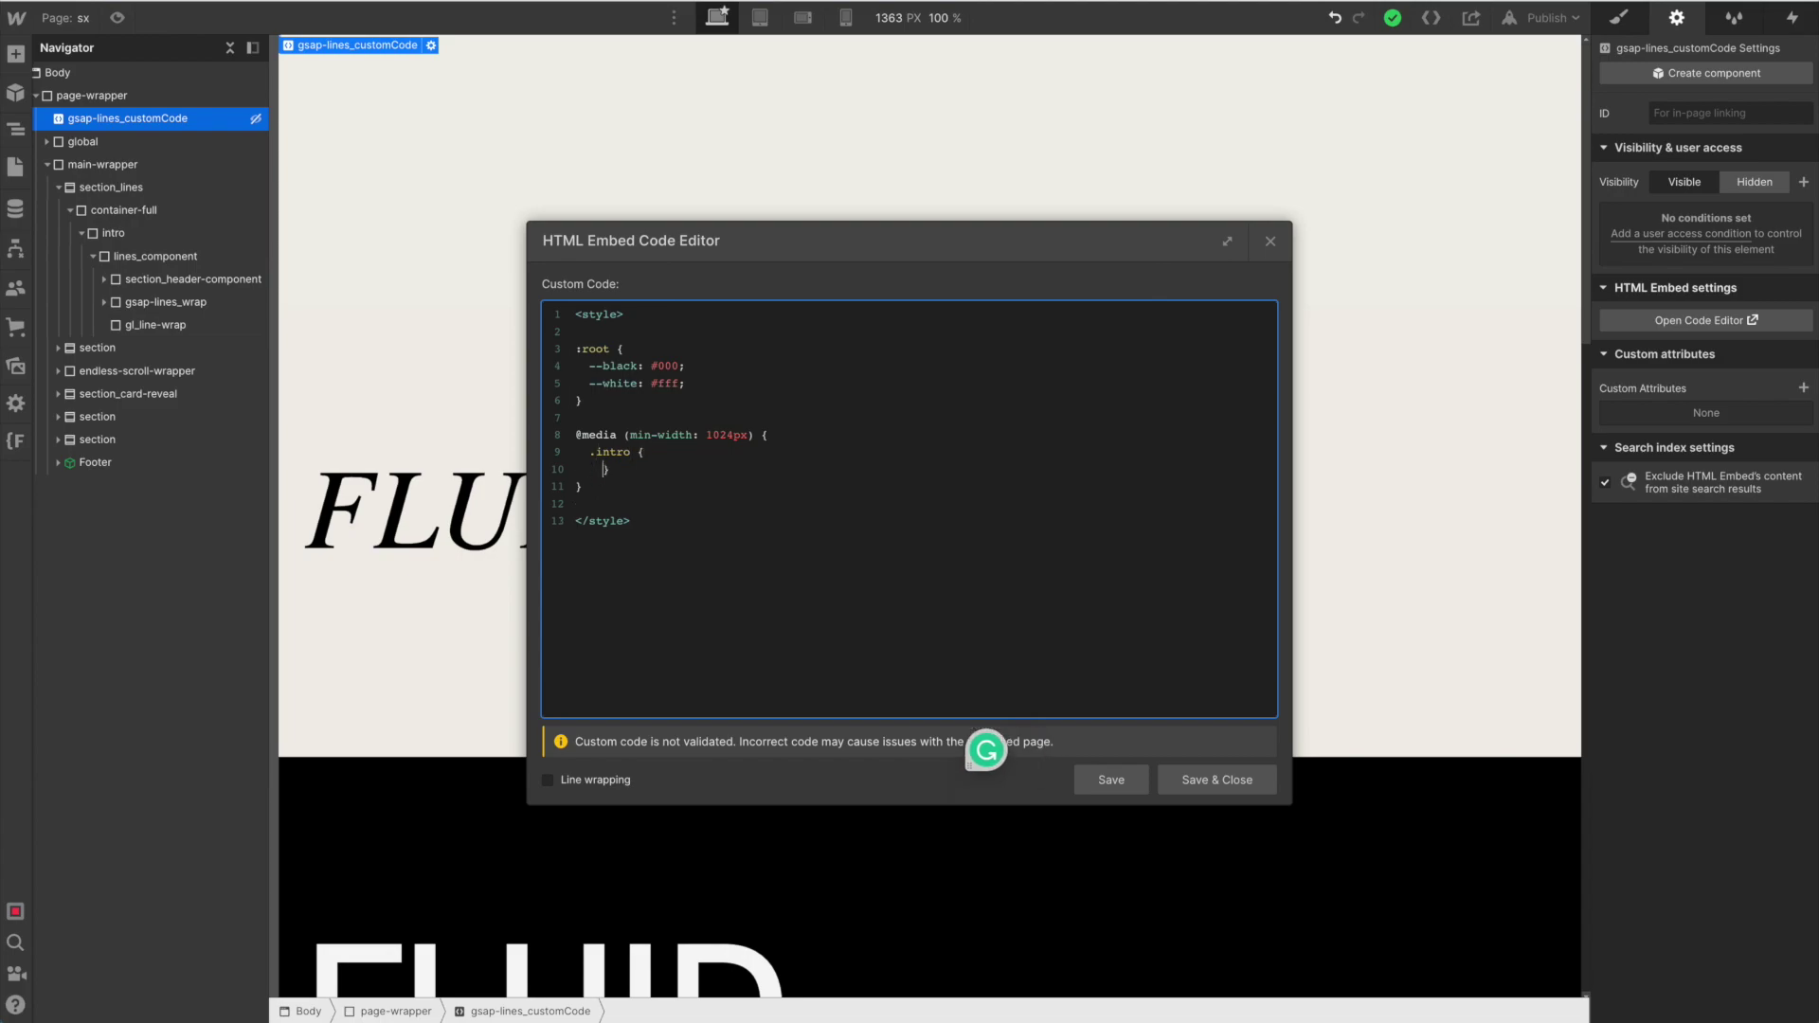
# - Set the .intro rule's height to max(70vh, 600px);
pyautogui.press('Return')
pyautogui.write('height: max(')
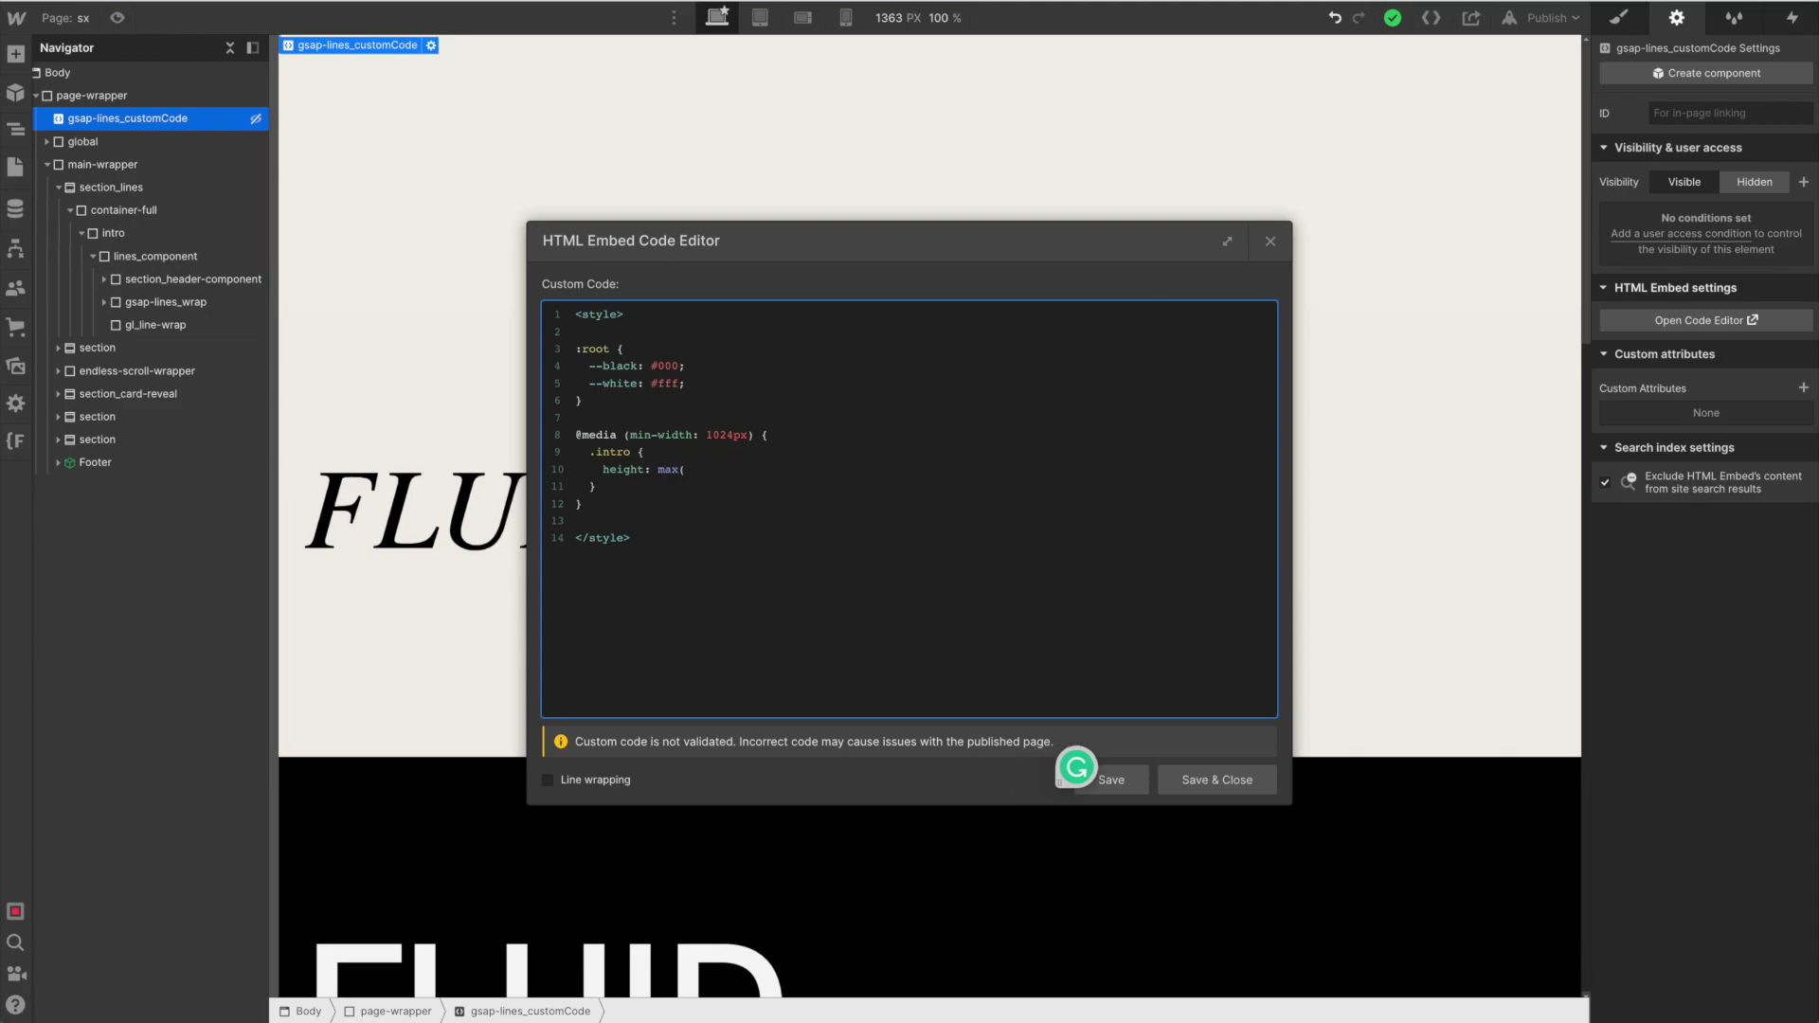
pyautogui.write('70vh')
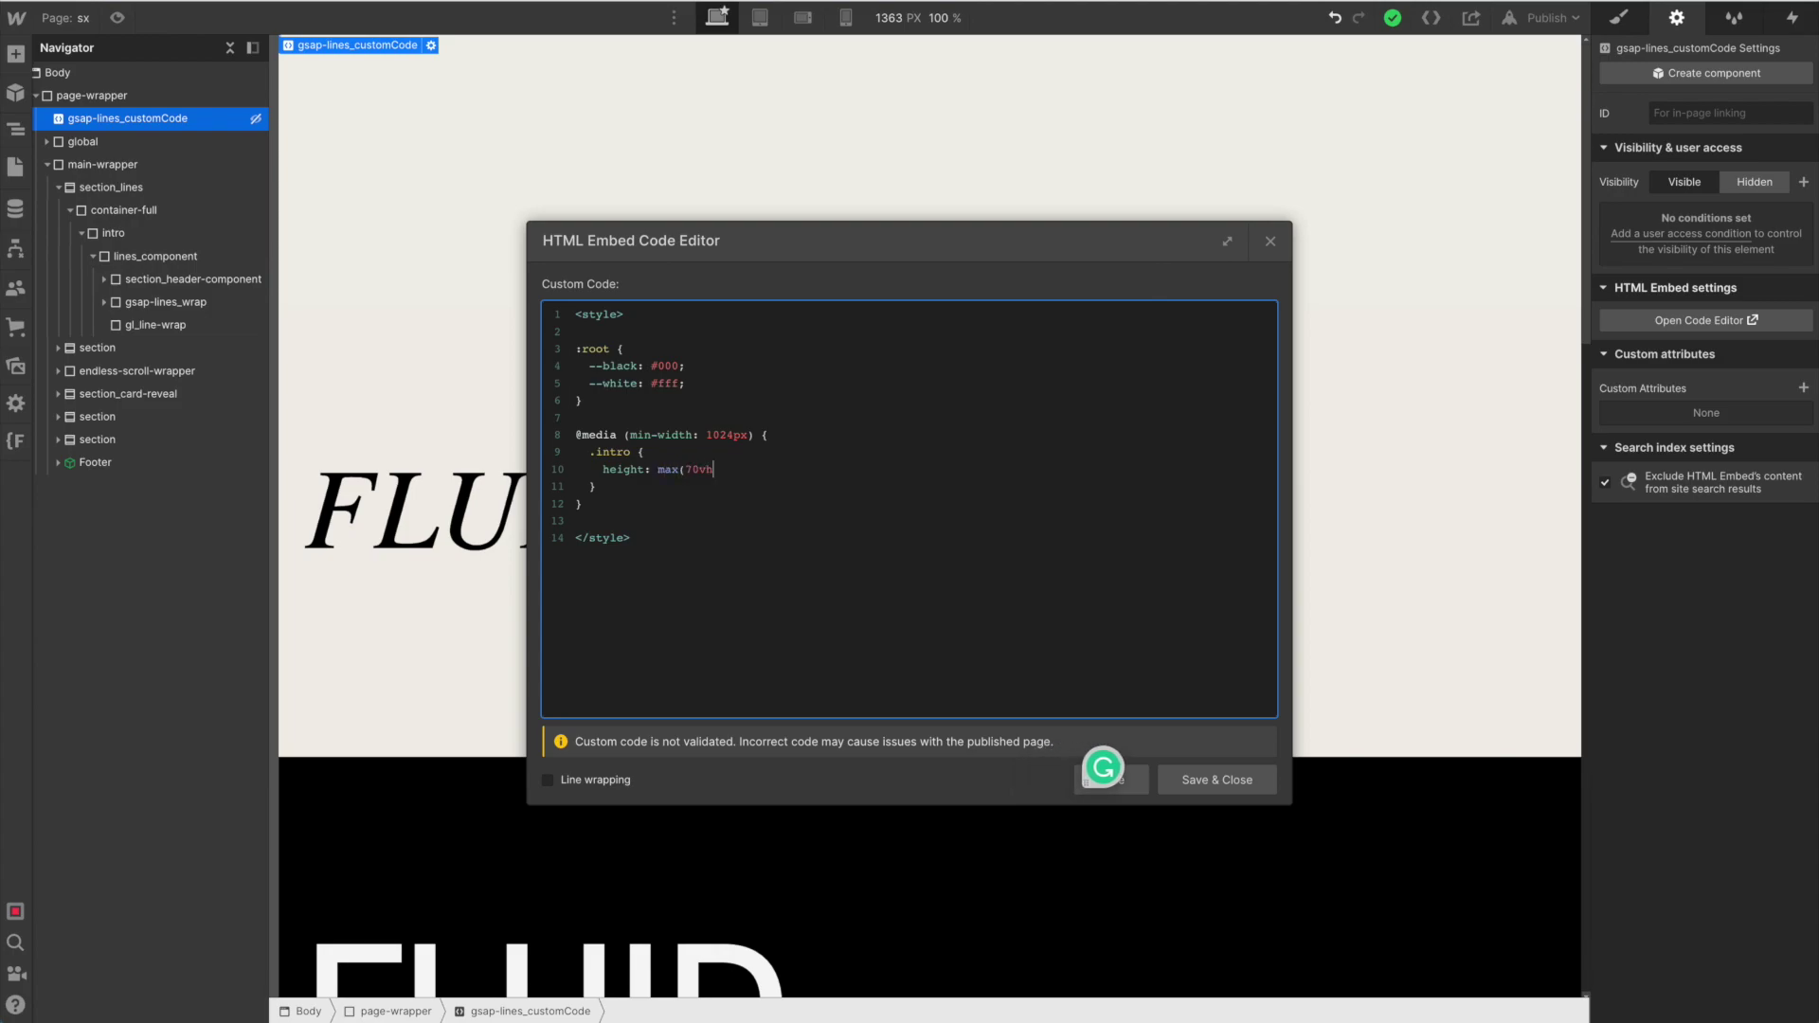
pyautogui.write(', 600')
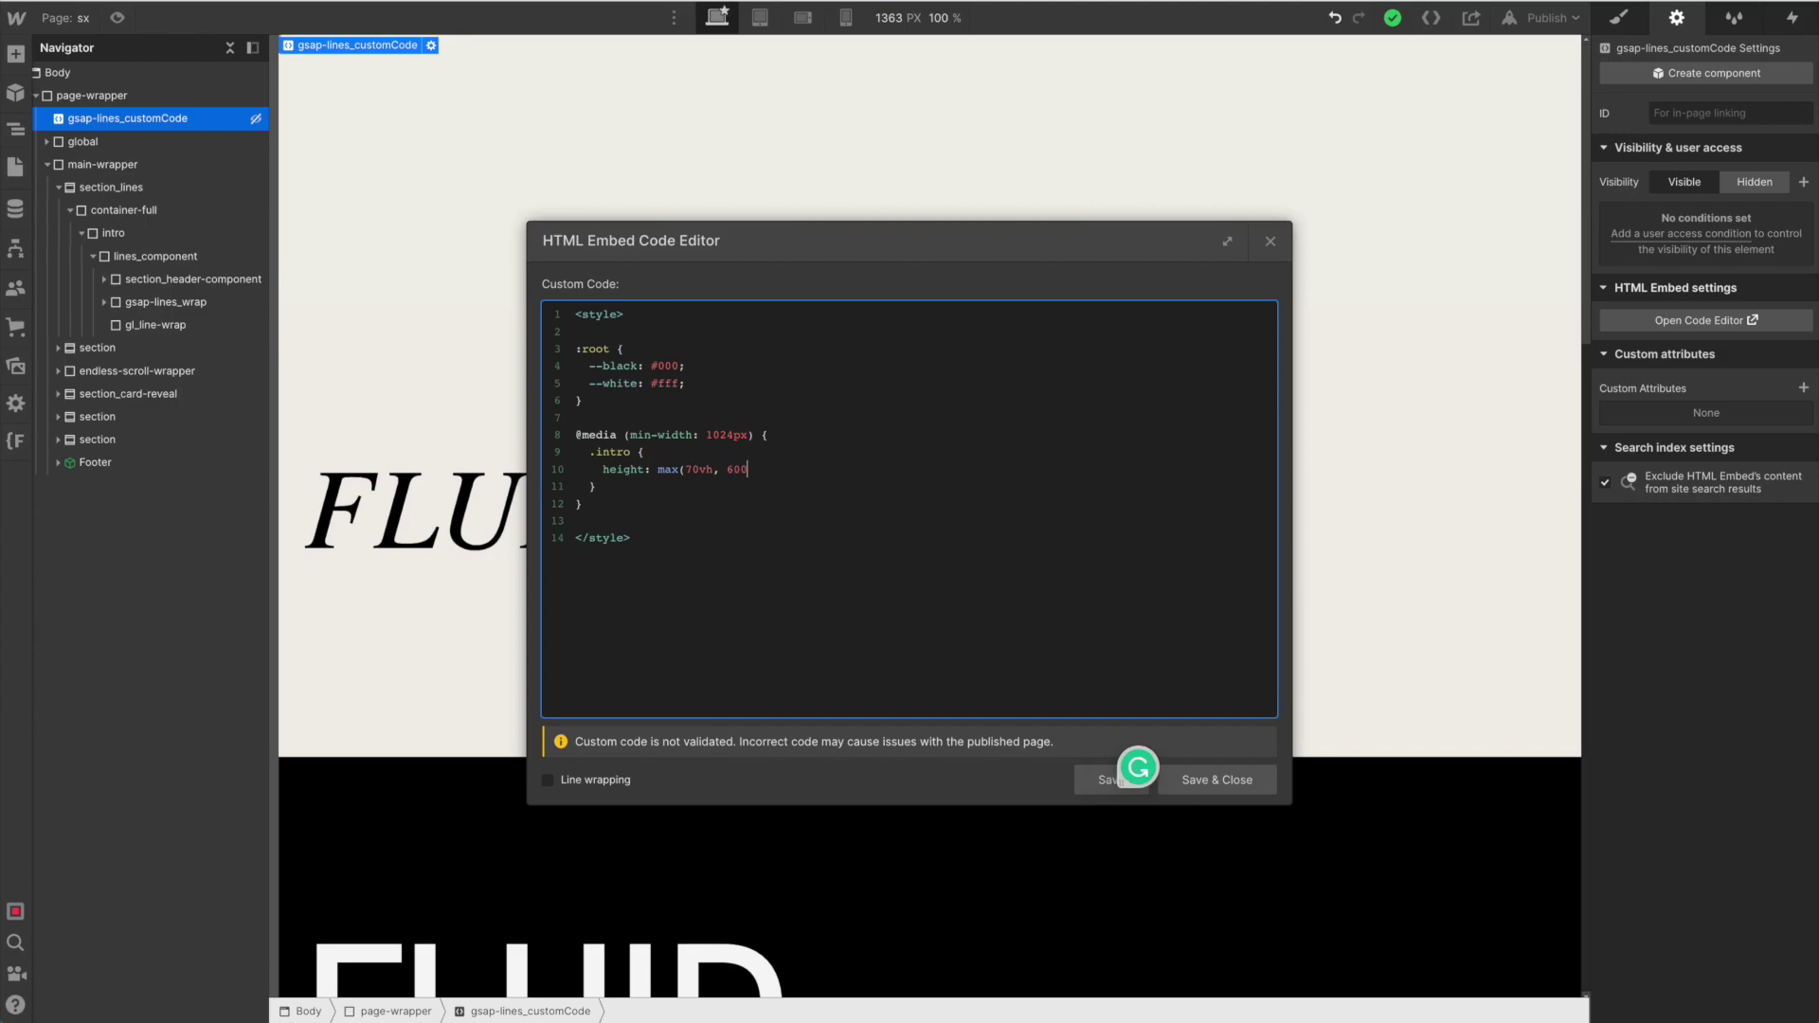
pyautogui.write('px)')
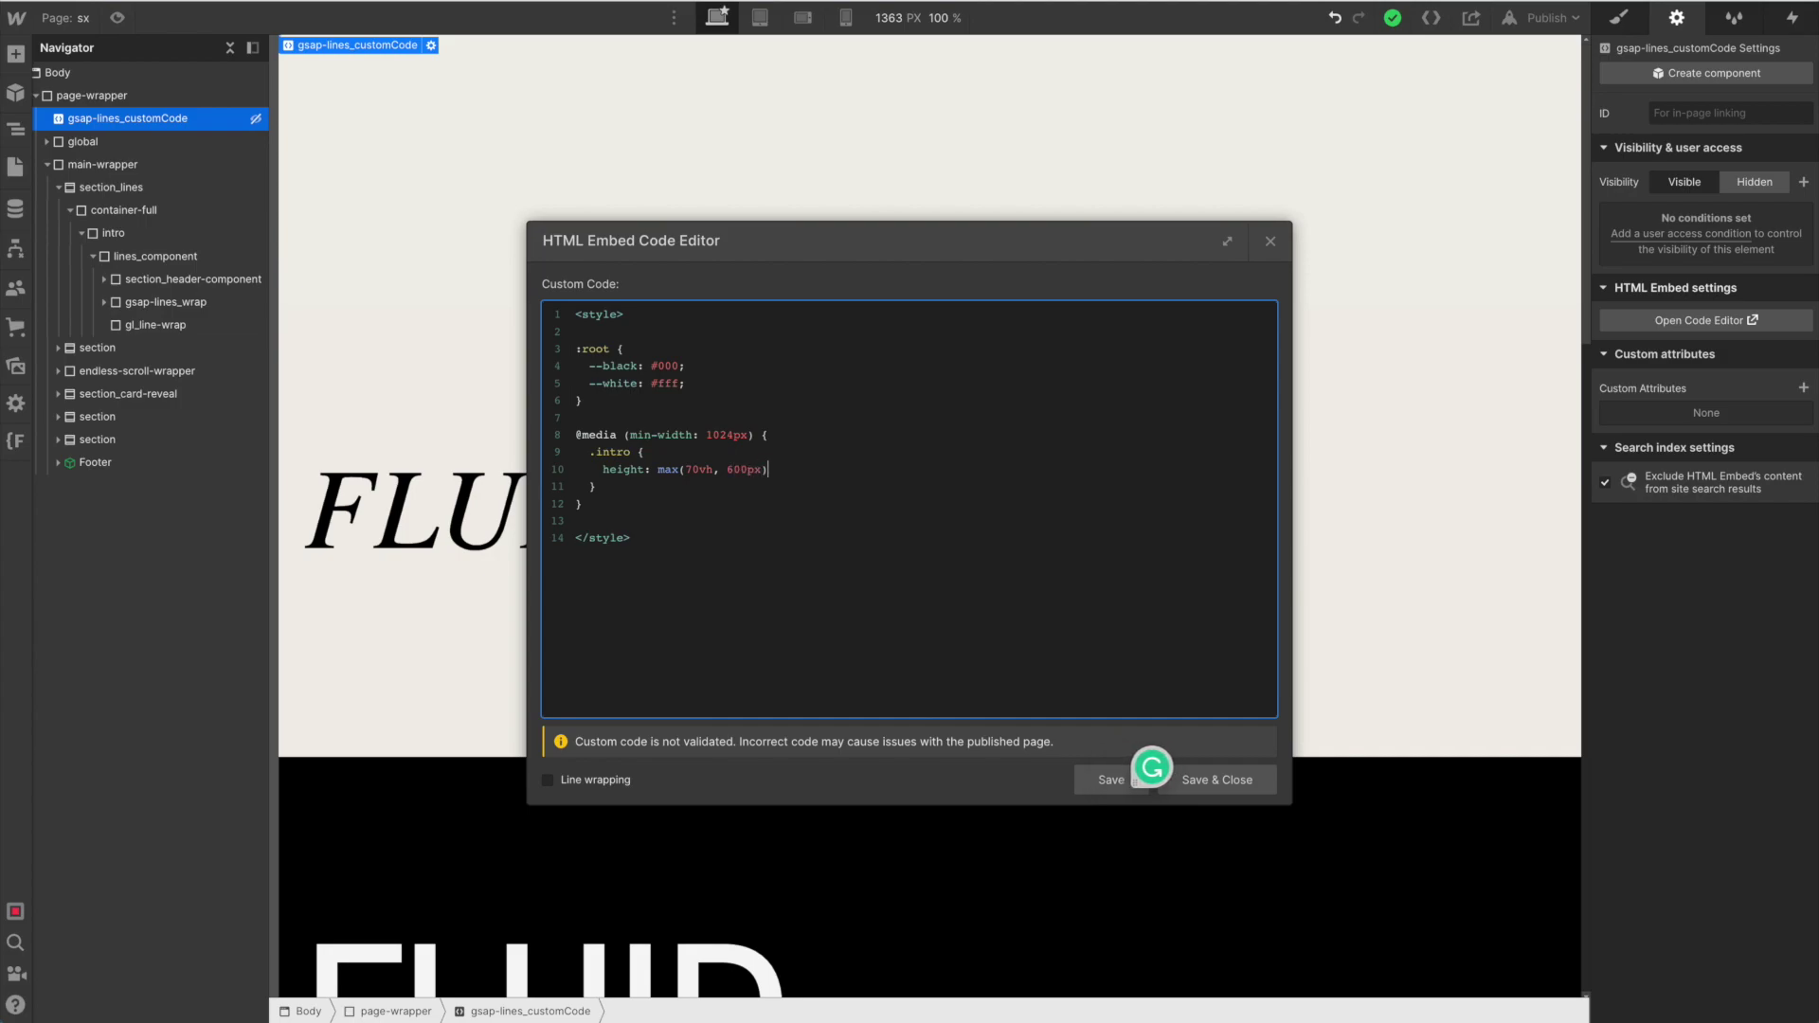
pyautogui.write(';')
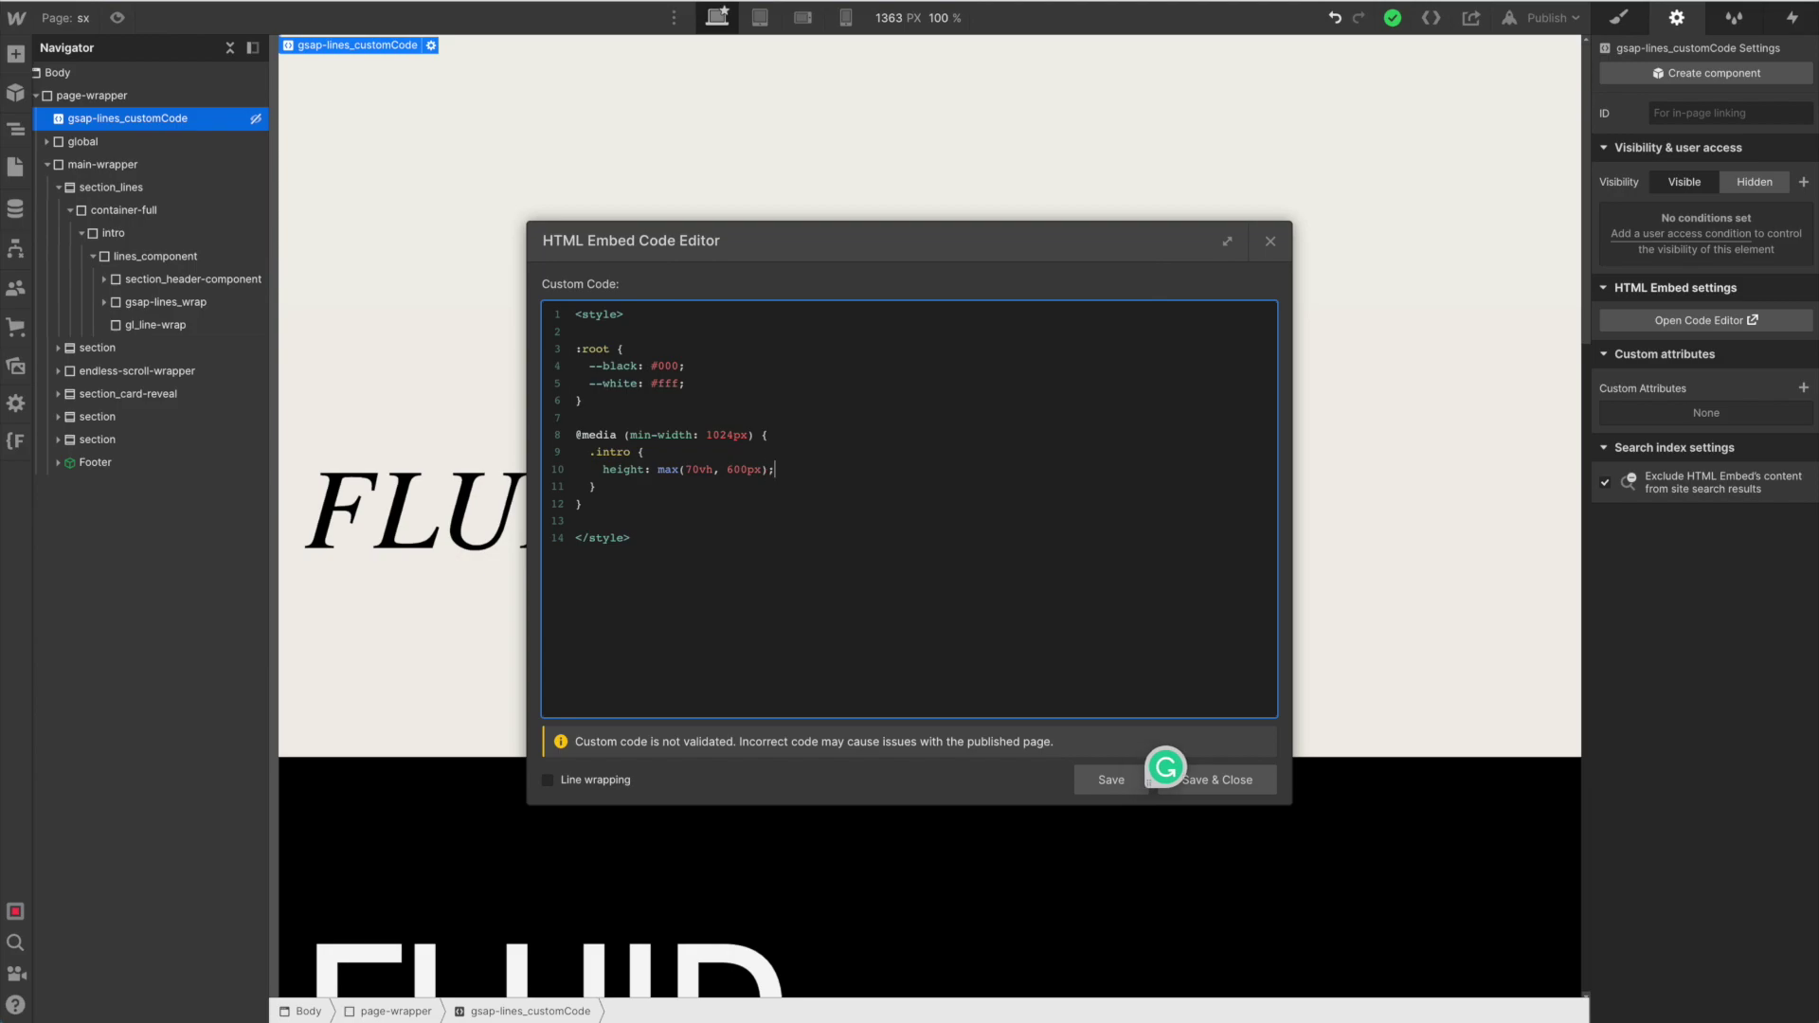
# - Insert the comment /* Black Lines */ below the media query, separated by a blank line
pyautogui.click(581, 504)
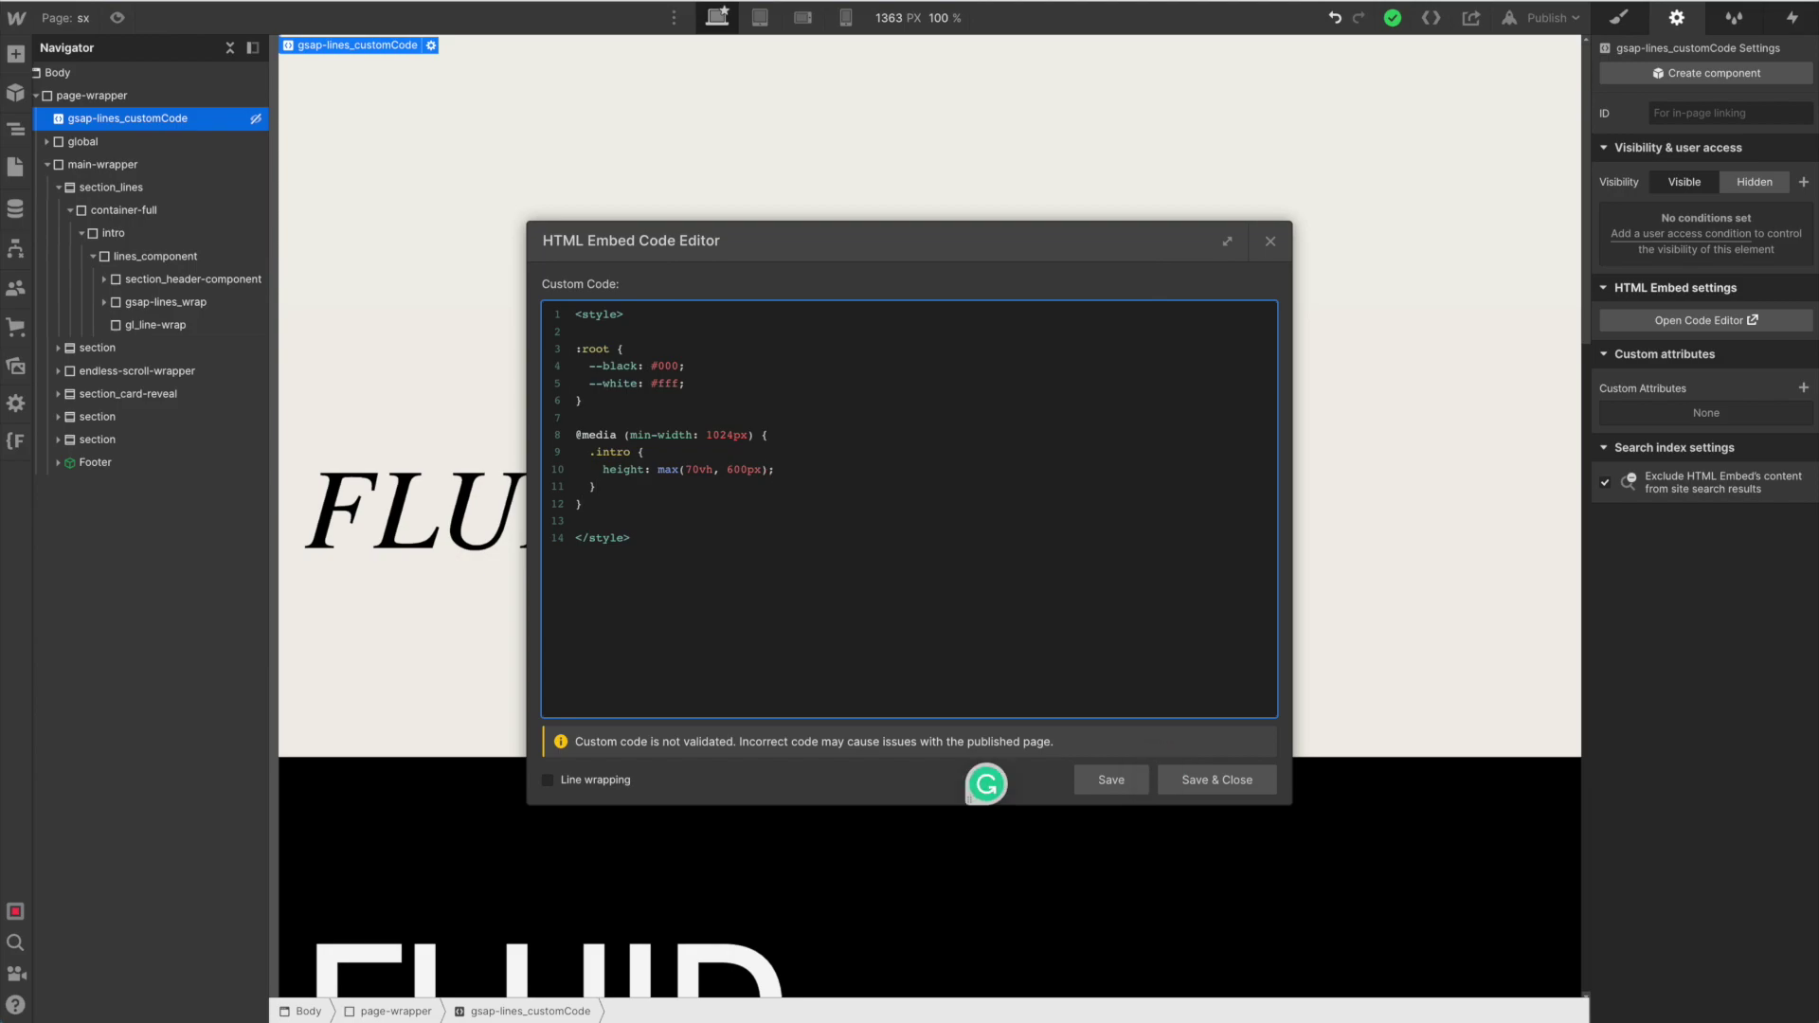
pyautogui.press('Return')
pyautogui.press('Return')
pyautogui.write('/*')
pyautogui.write('Bla')
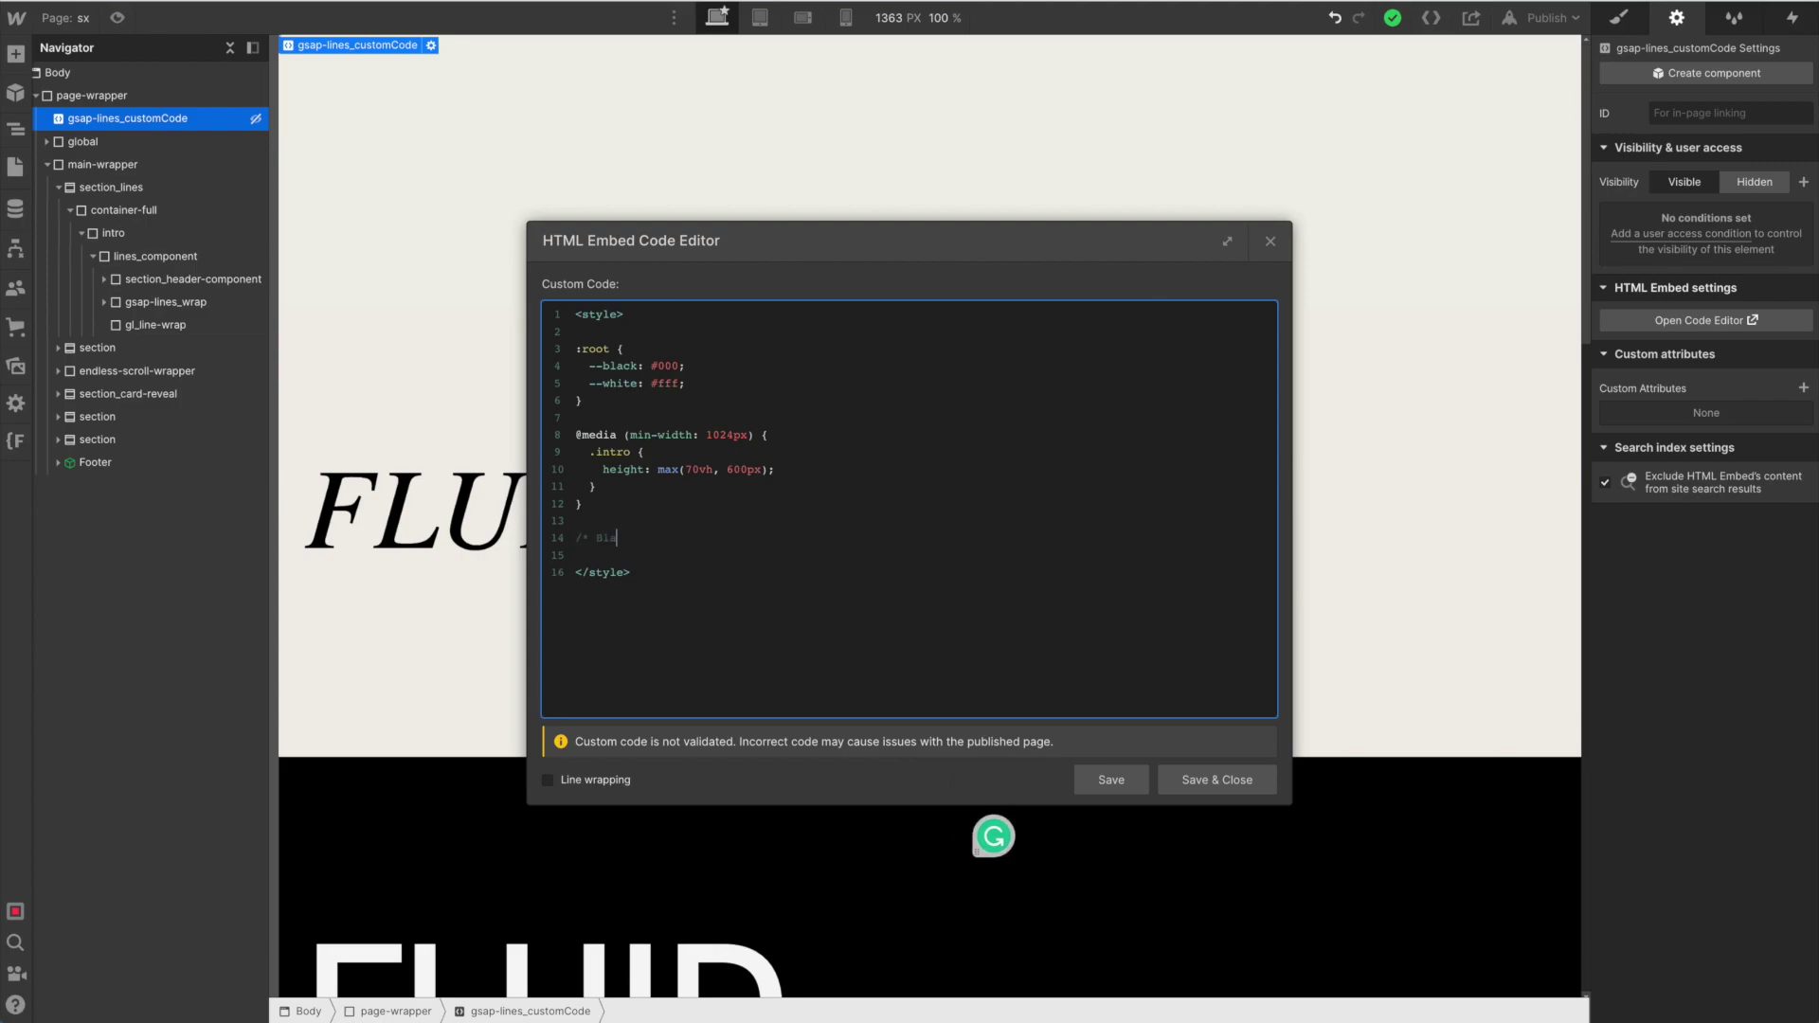
pyautogui.write('ck Lines')
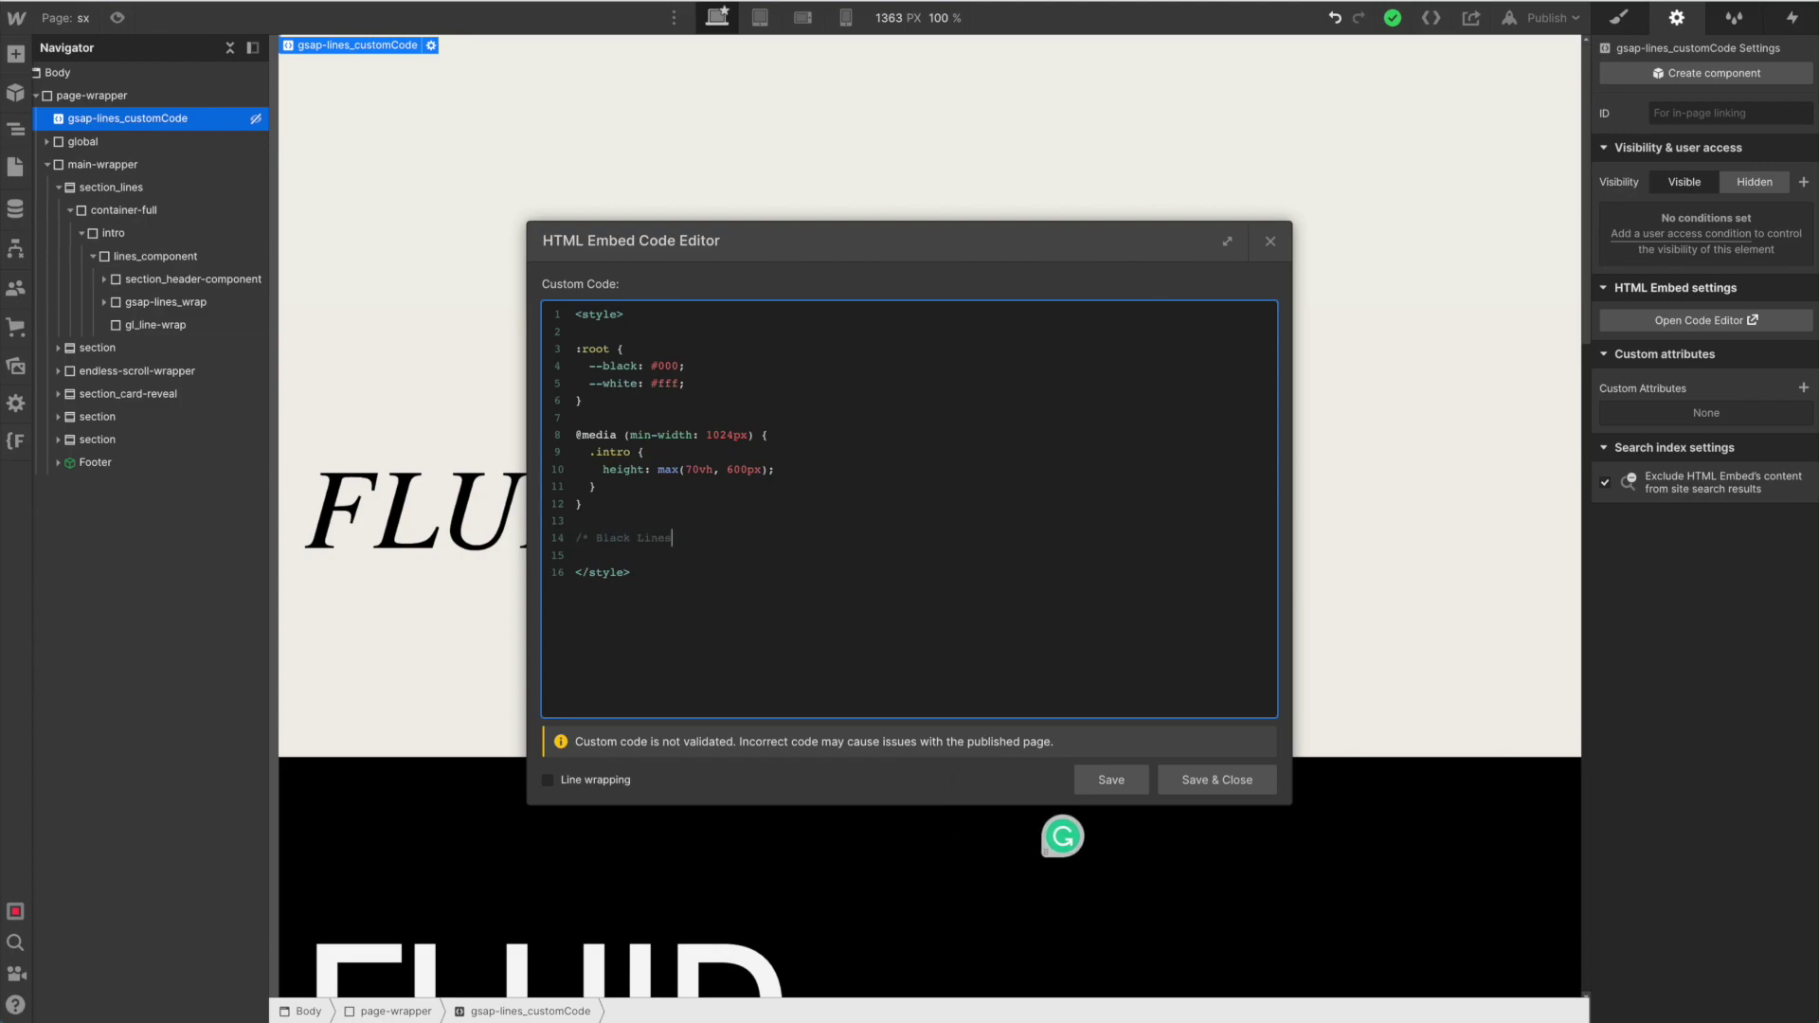
pyautogui.write(' */')
pyautogui.press('Return')
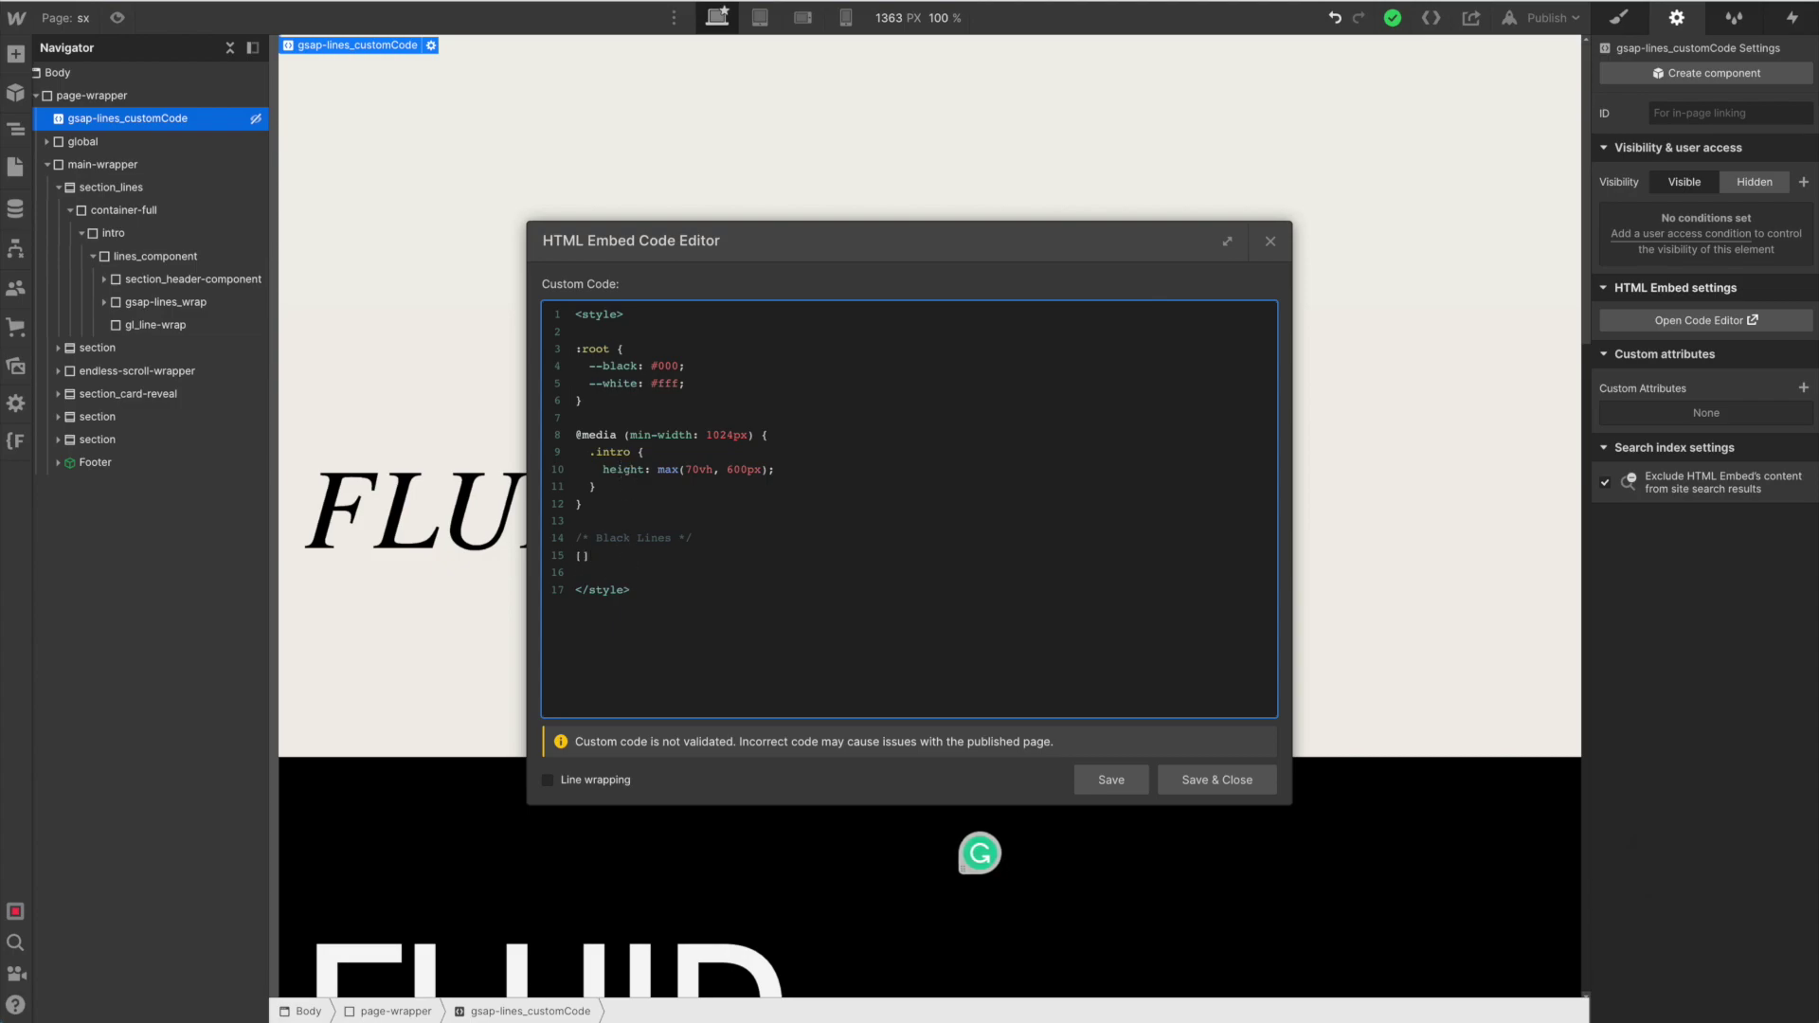
# - Write the attribute selector [fb-color="black"] under the Black Lines comment
pyautogui.press('Left')
pyautogui.write('fb-col')
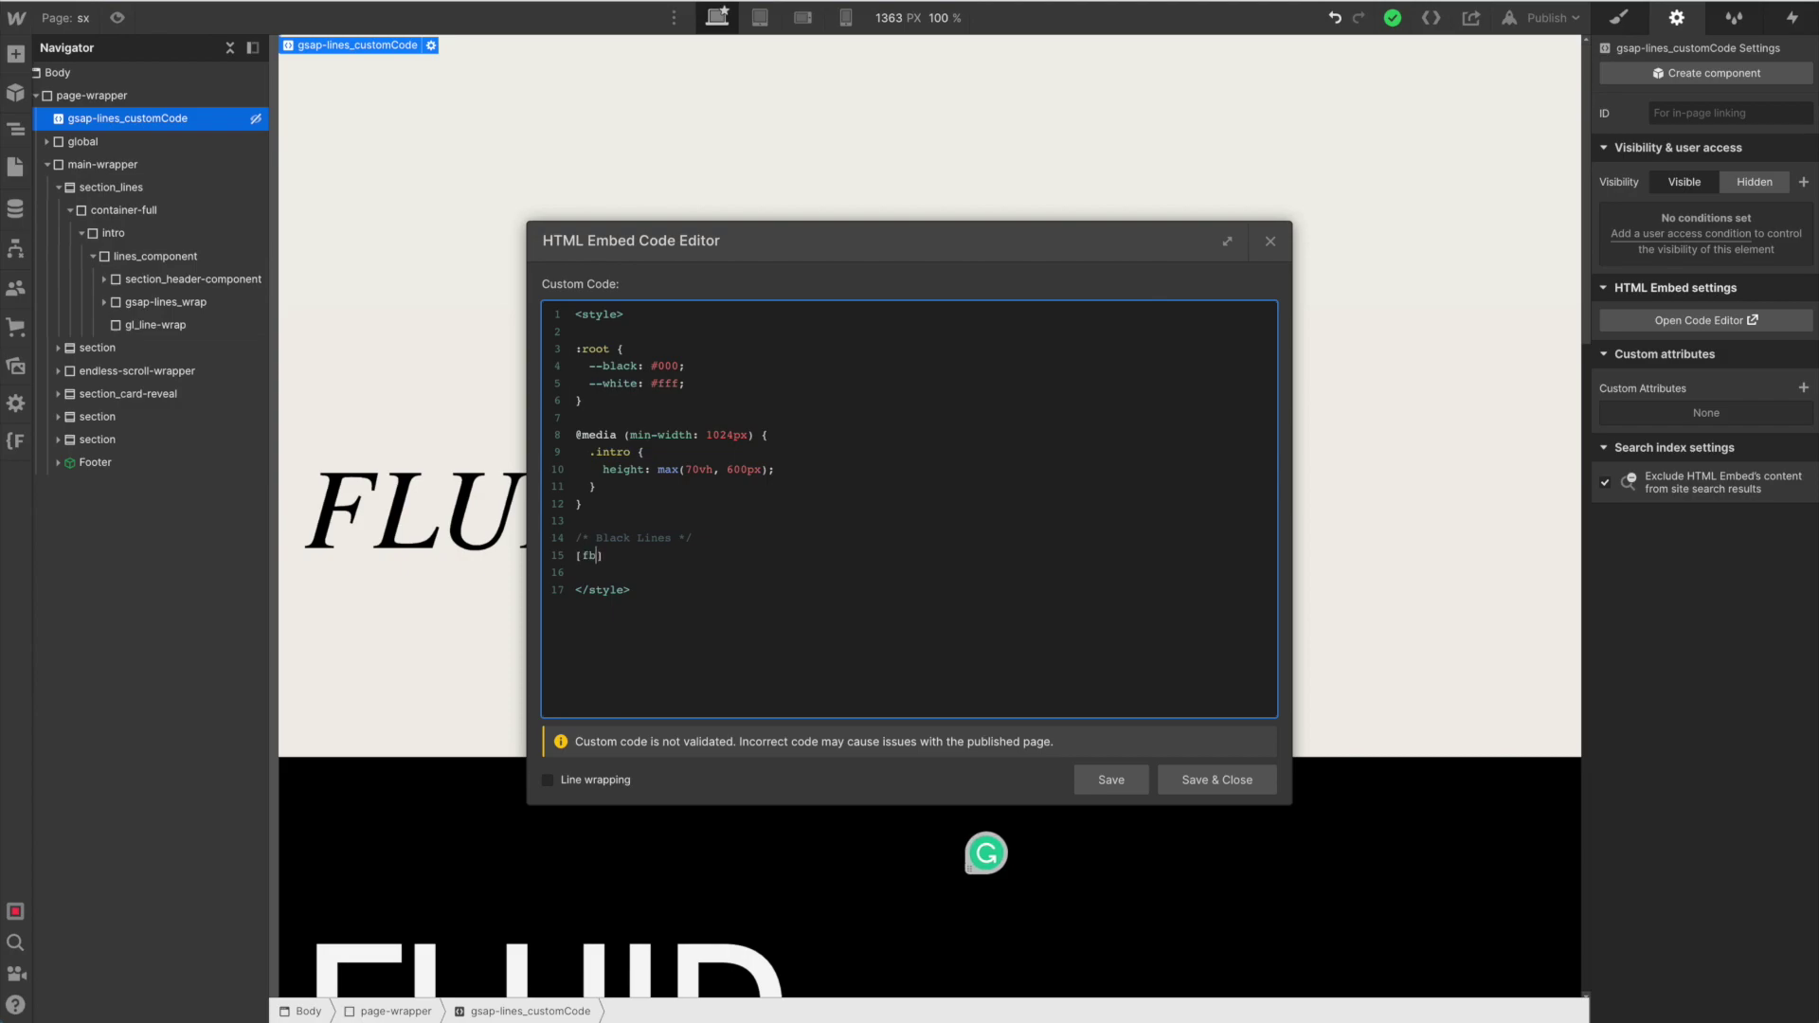
pyautogui.write('or=')
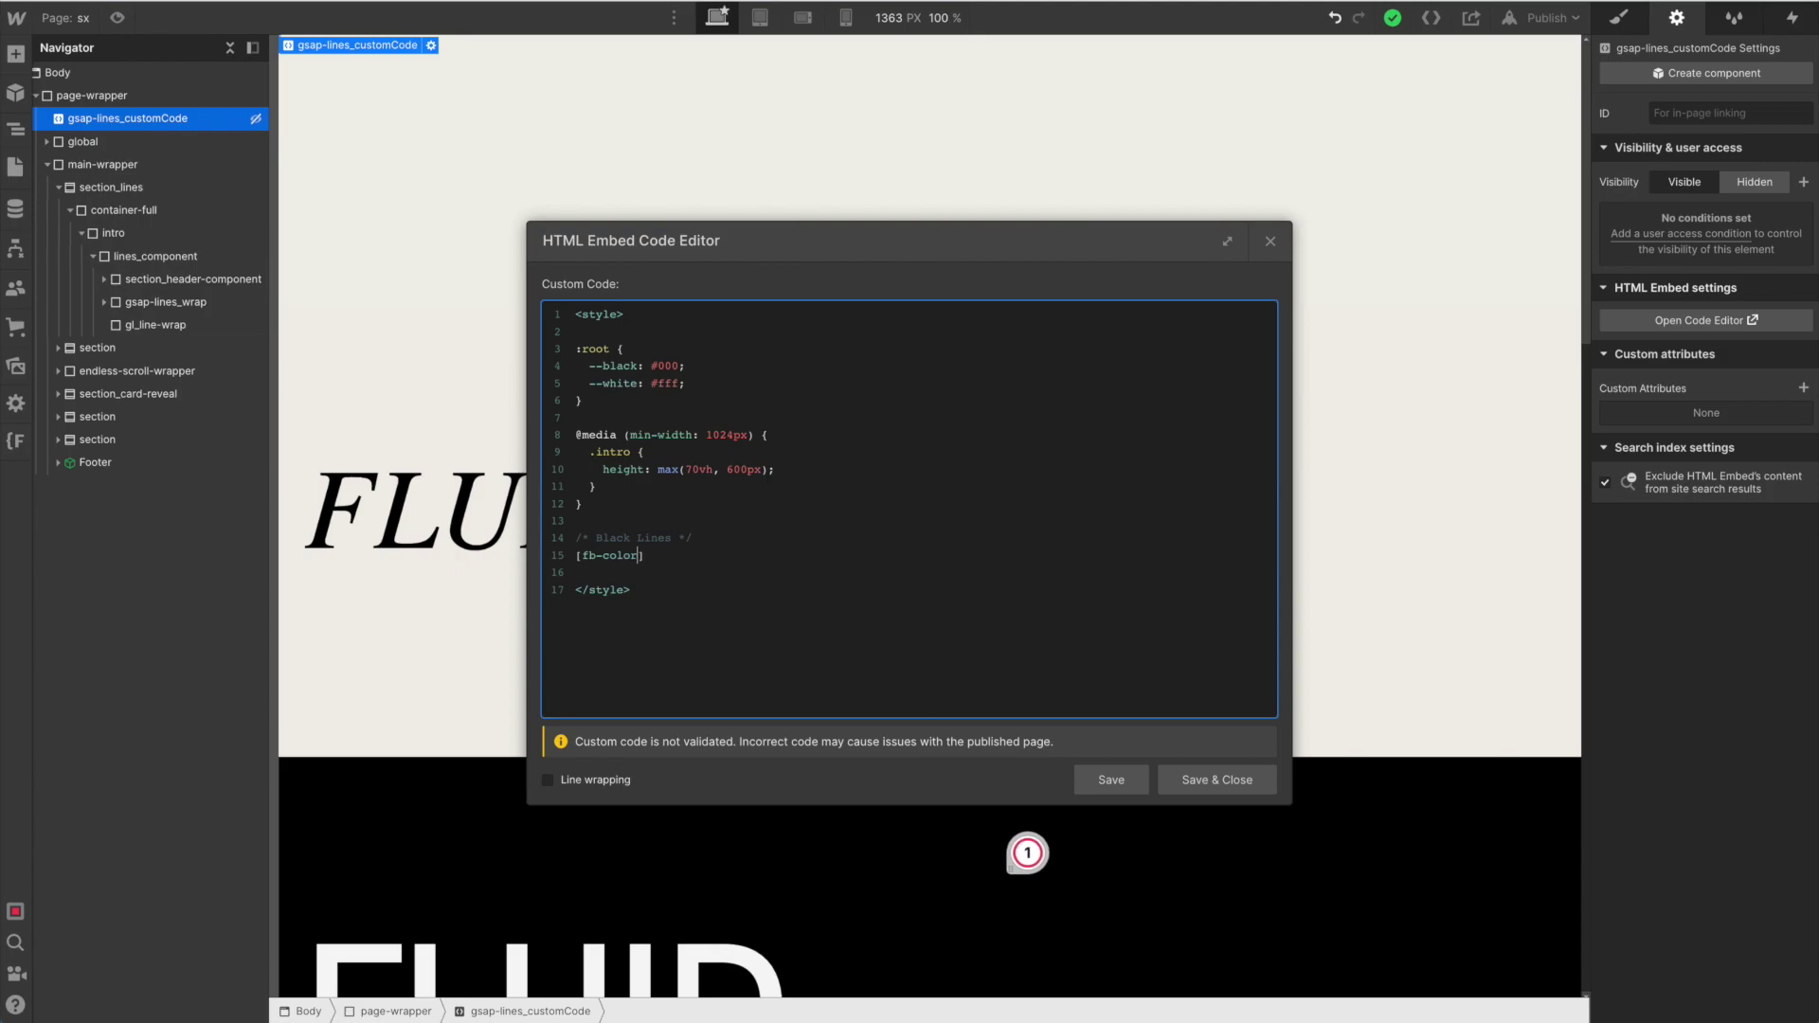
pyautogui.write('b')
pyautogui.press('BackSpace')
pyautogui.write('"')
pyautogui.write('black"')
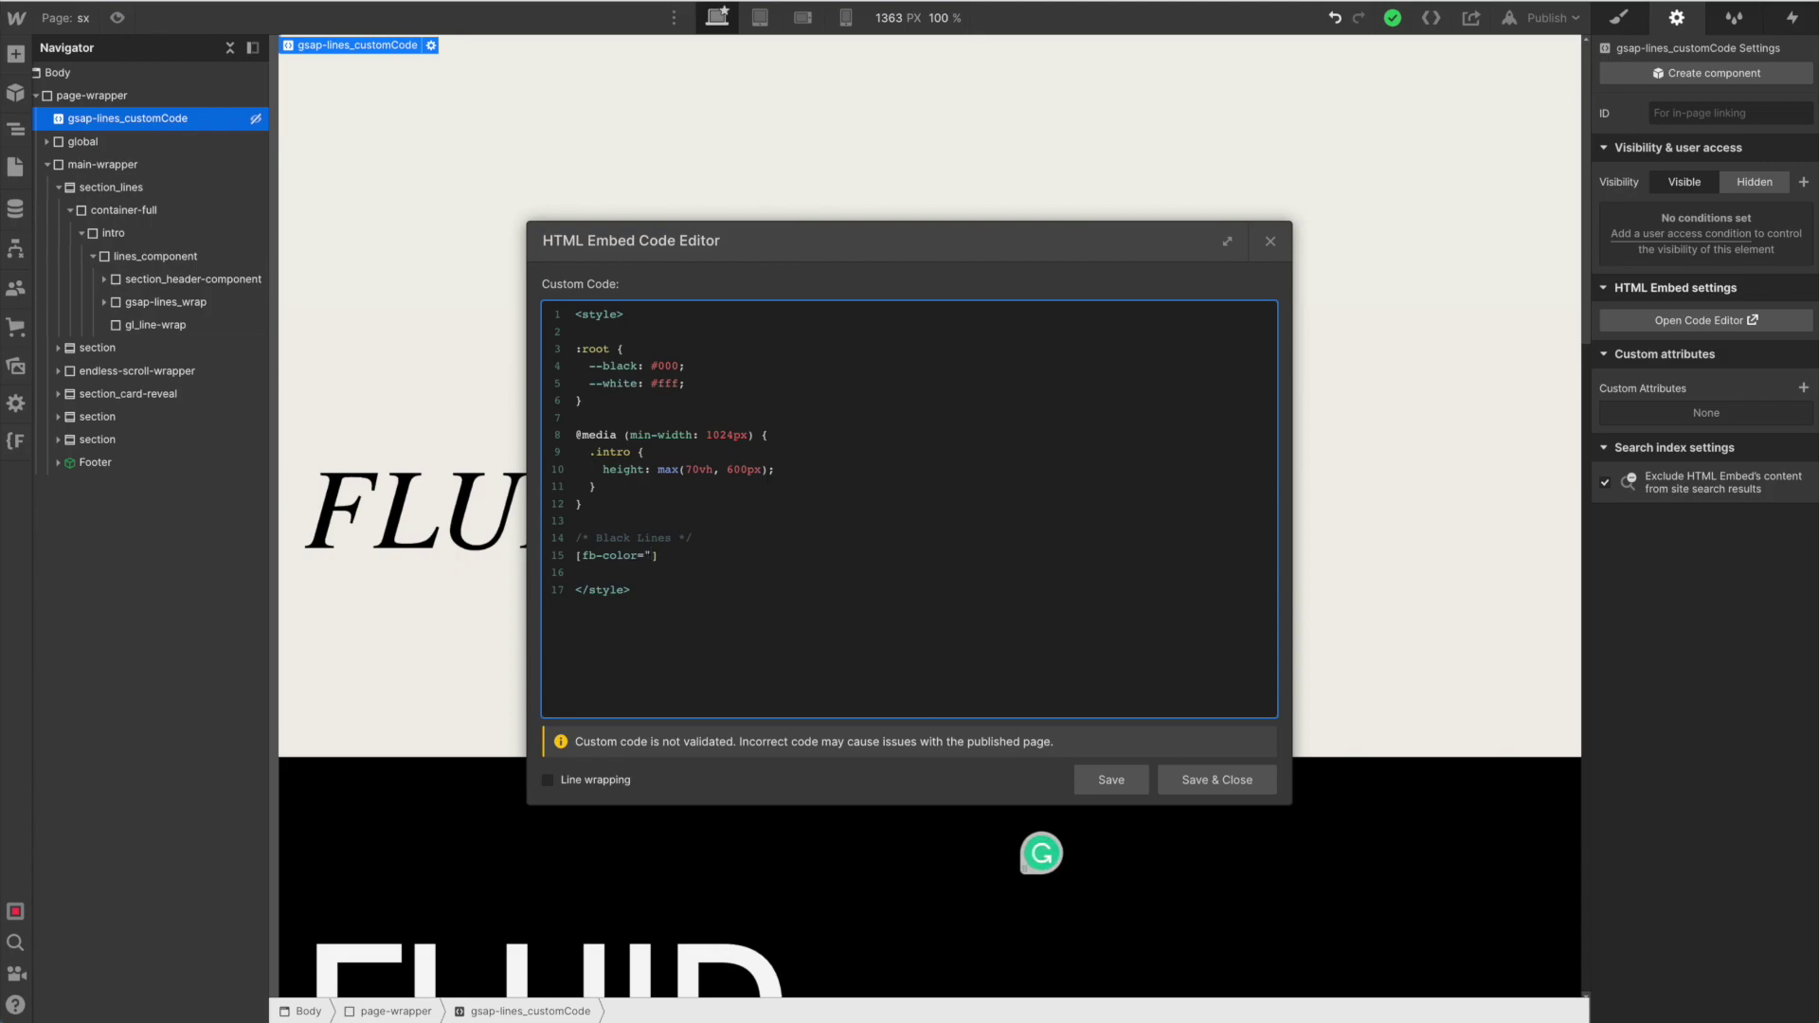
pyautogui.write(']')
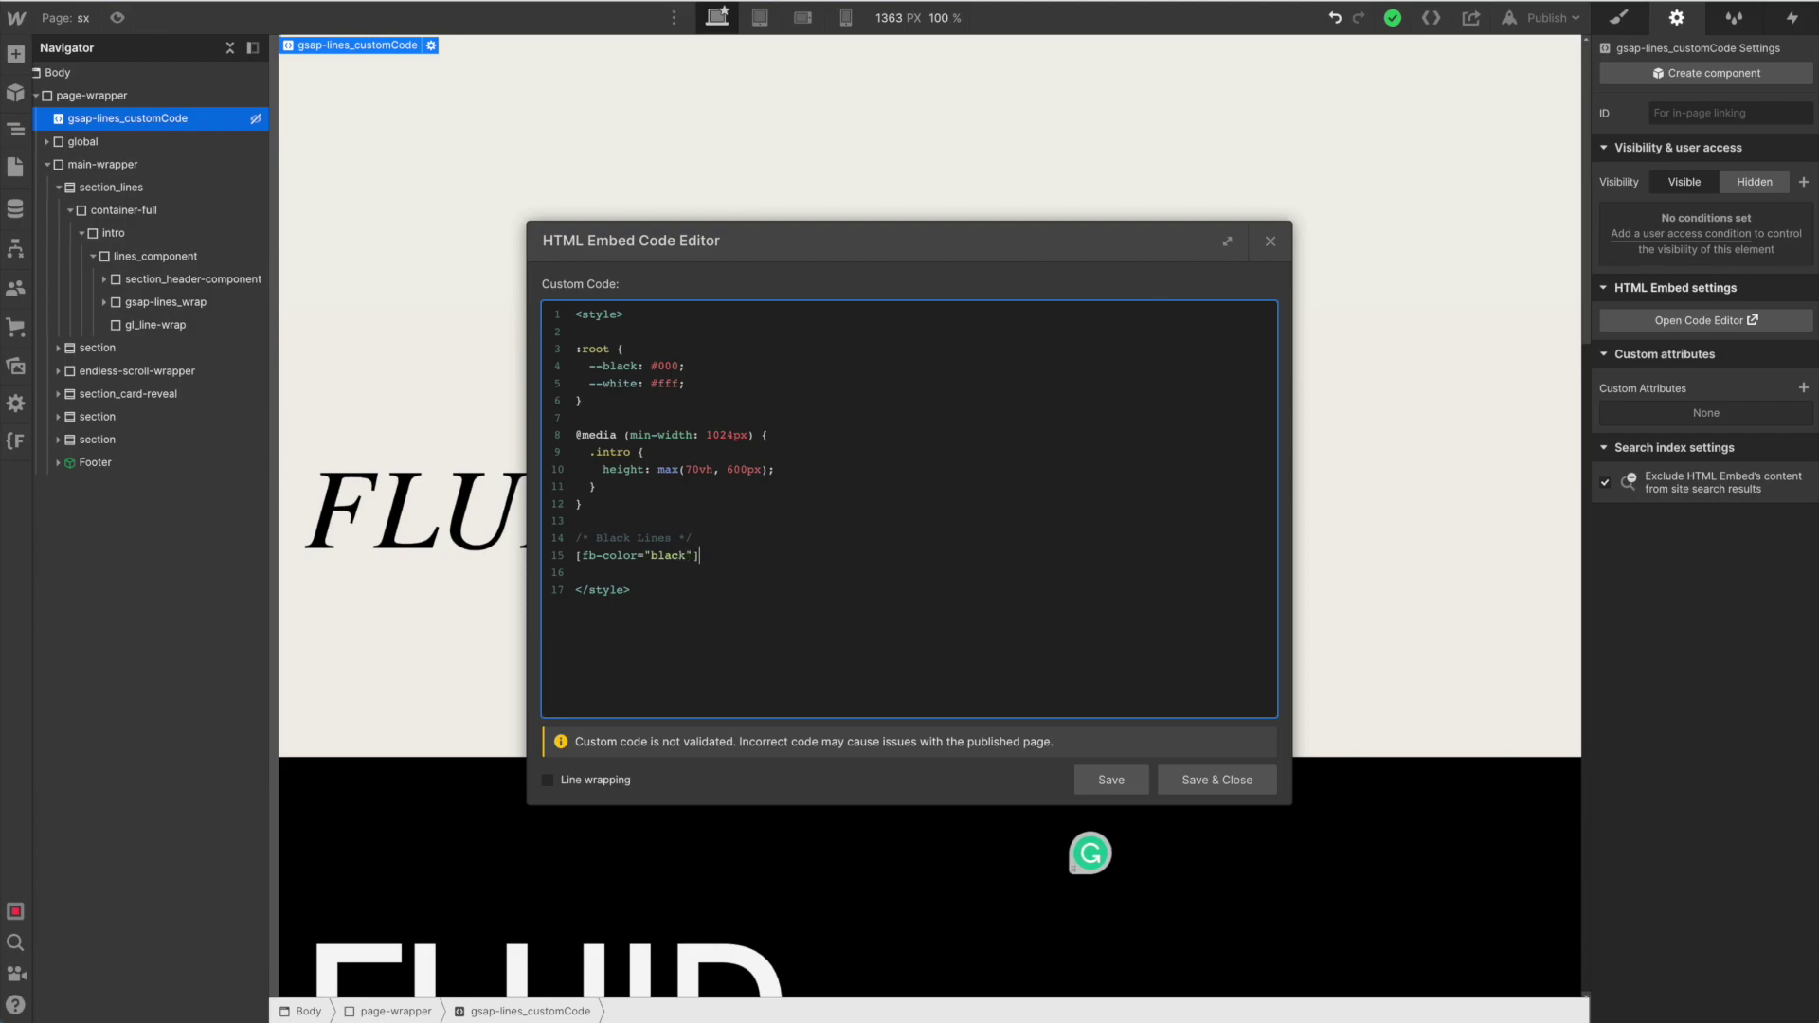
# - Give the [fb-color="black"] selector a braced rule body containing background-color: var(--black);
pyautogui.write(' {')
pyautogui.press('Return')
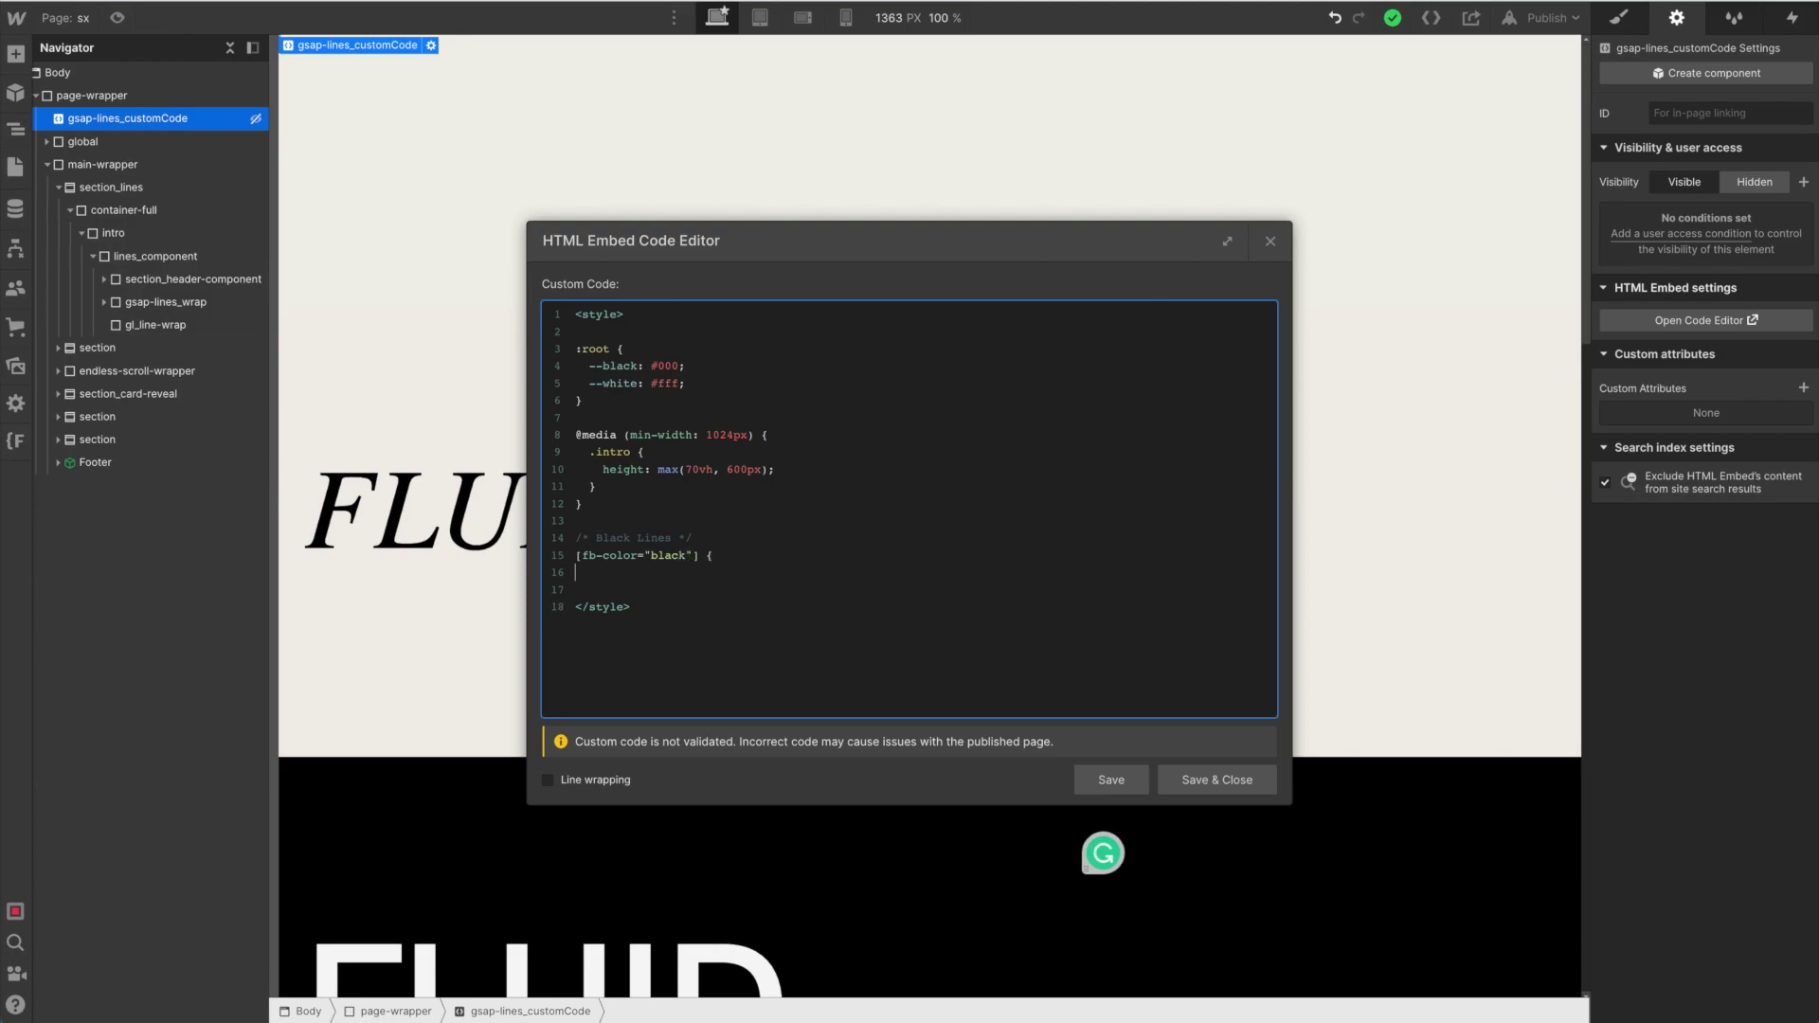
pyautogui.write('}')
pyautogui.press('Left')
pyautogui.press('Return')
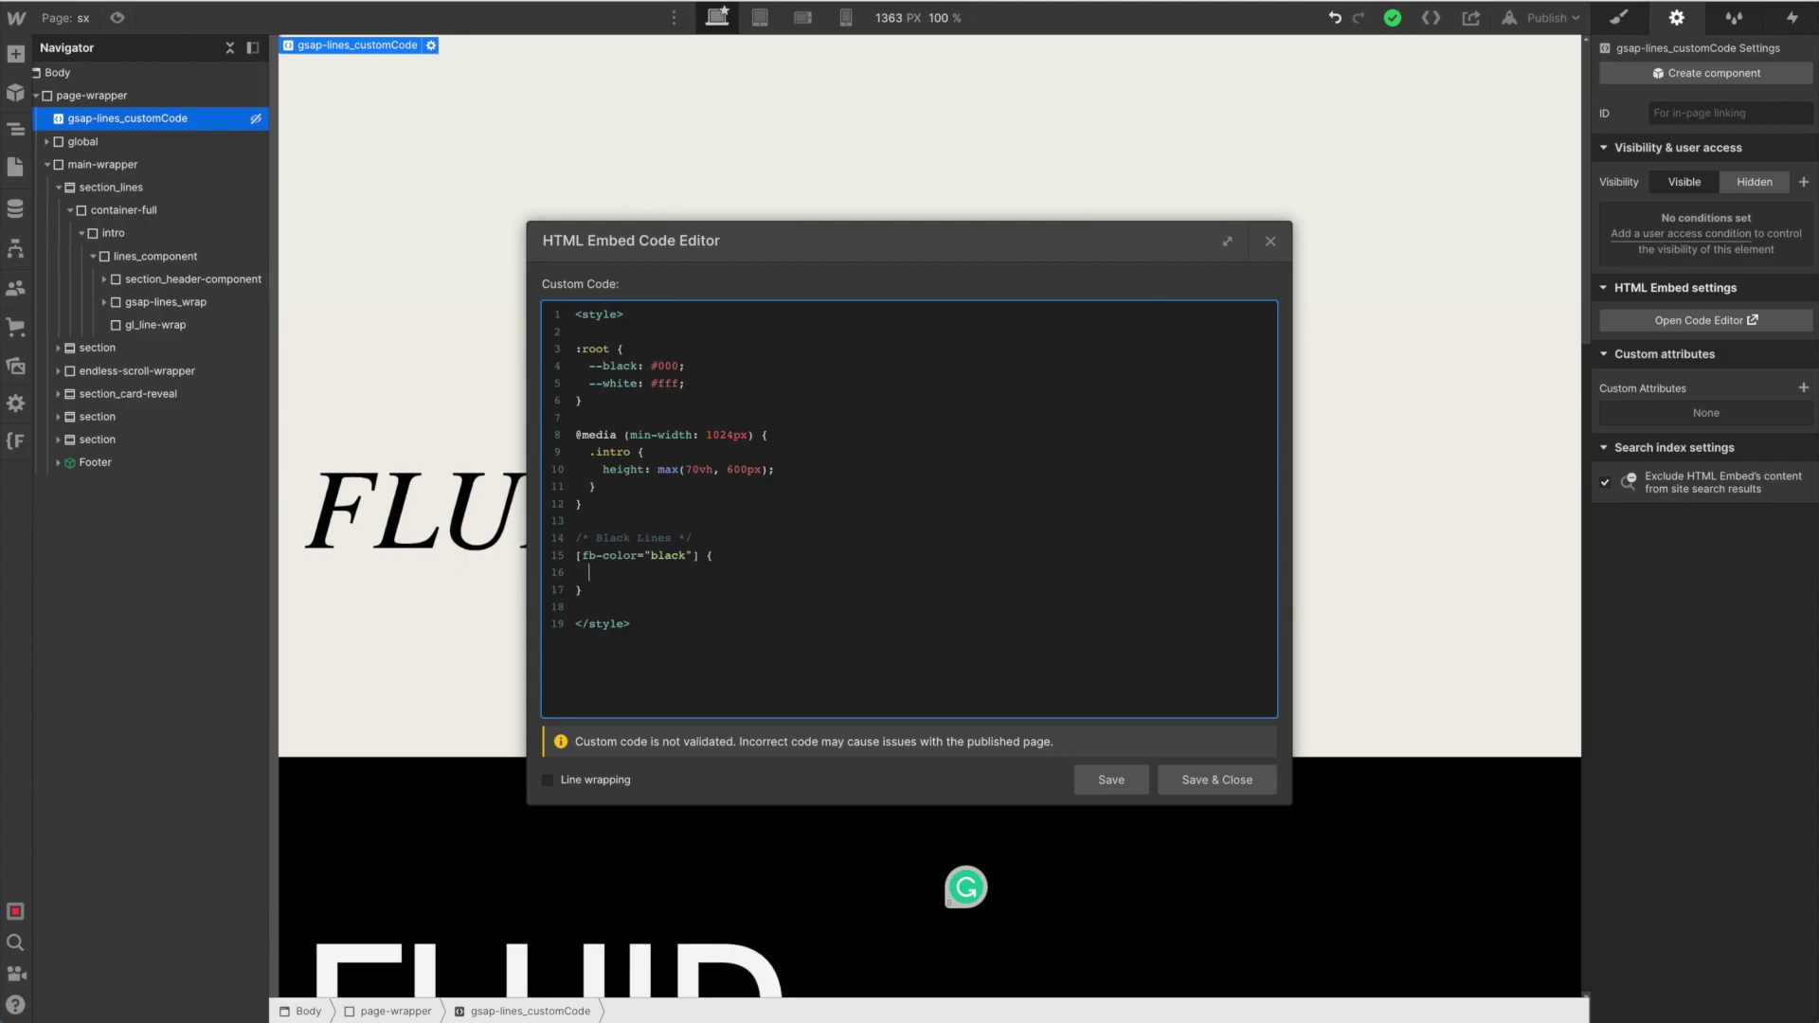
pyautogui.write('background-color:')
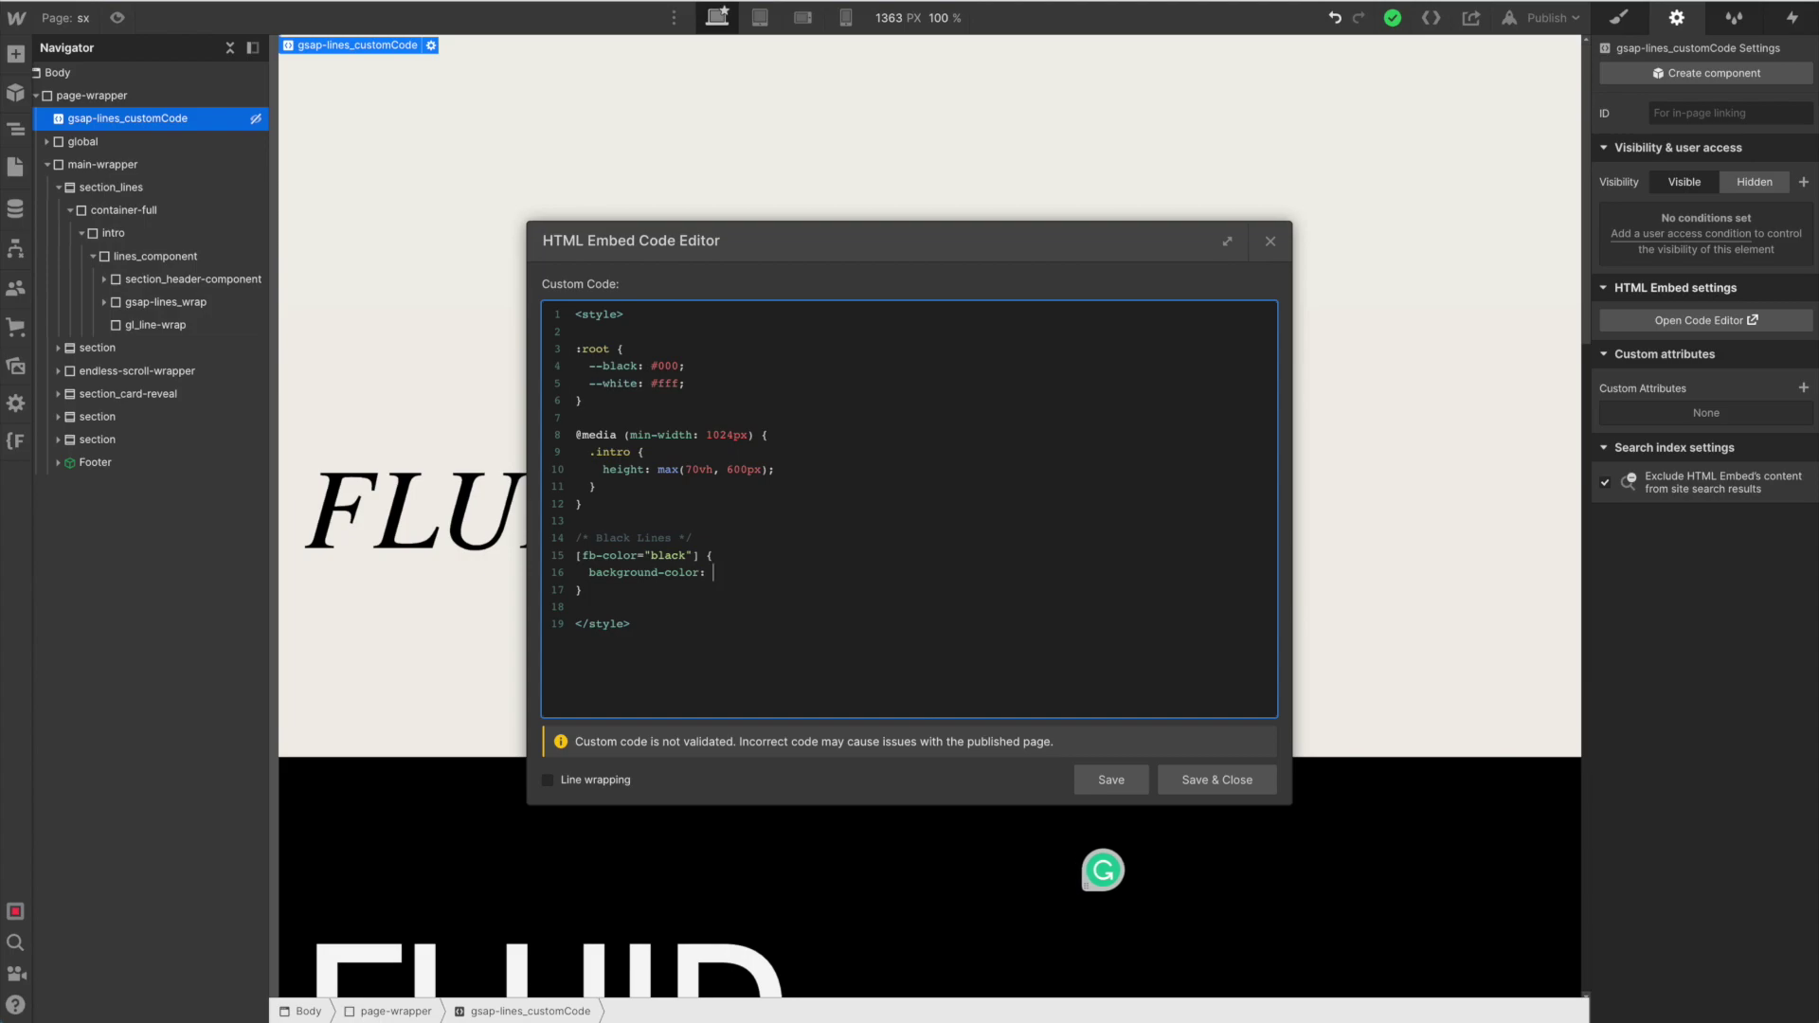
pyautogui.write(' va')
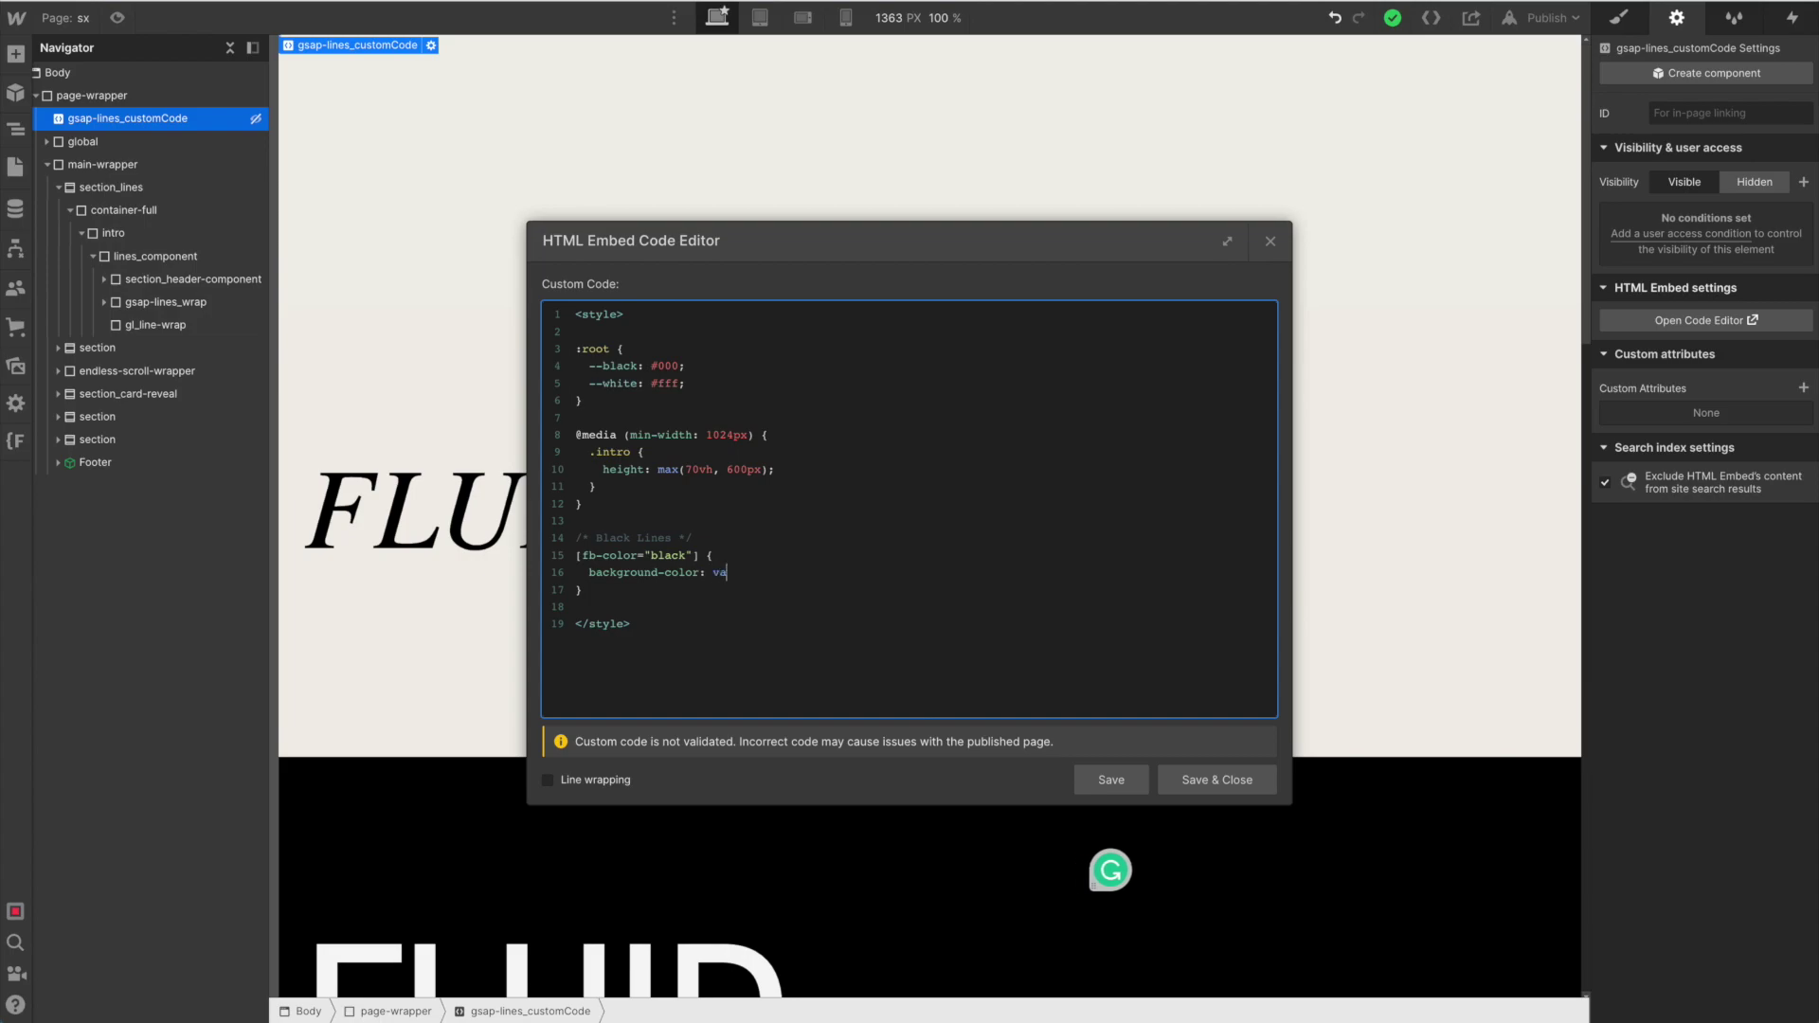
pyautogui.write('r(--black);')
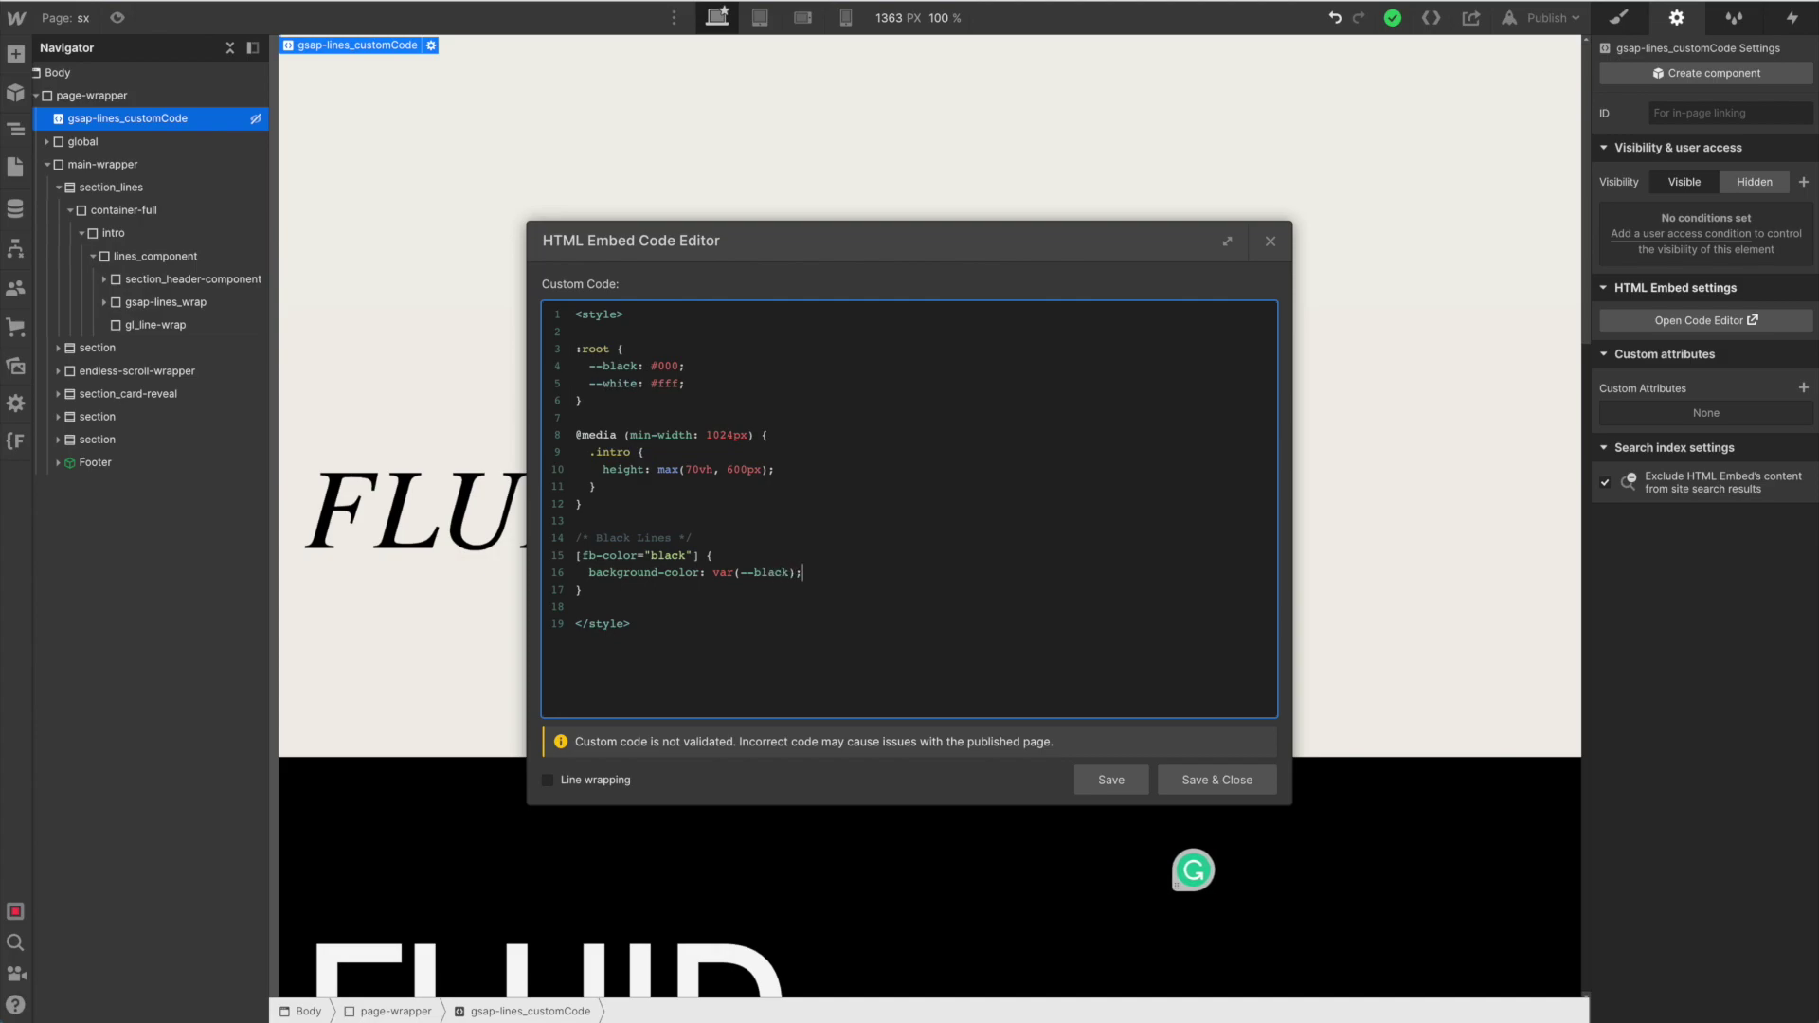
# - Add color: var(--white); to the [fb-color="black"] rule, then save and close the embed code
pyautogui.press('Return')
pyautogui.write('col')
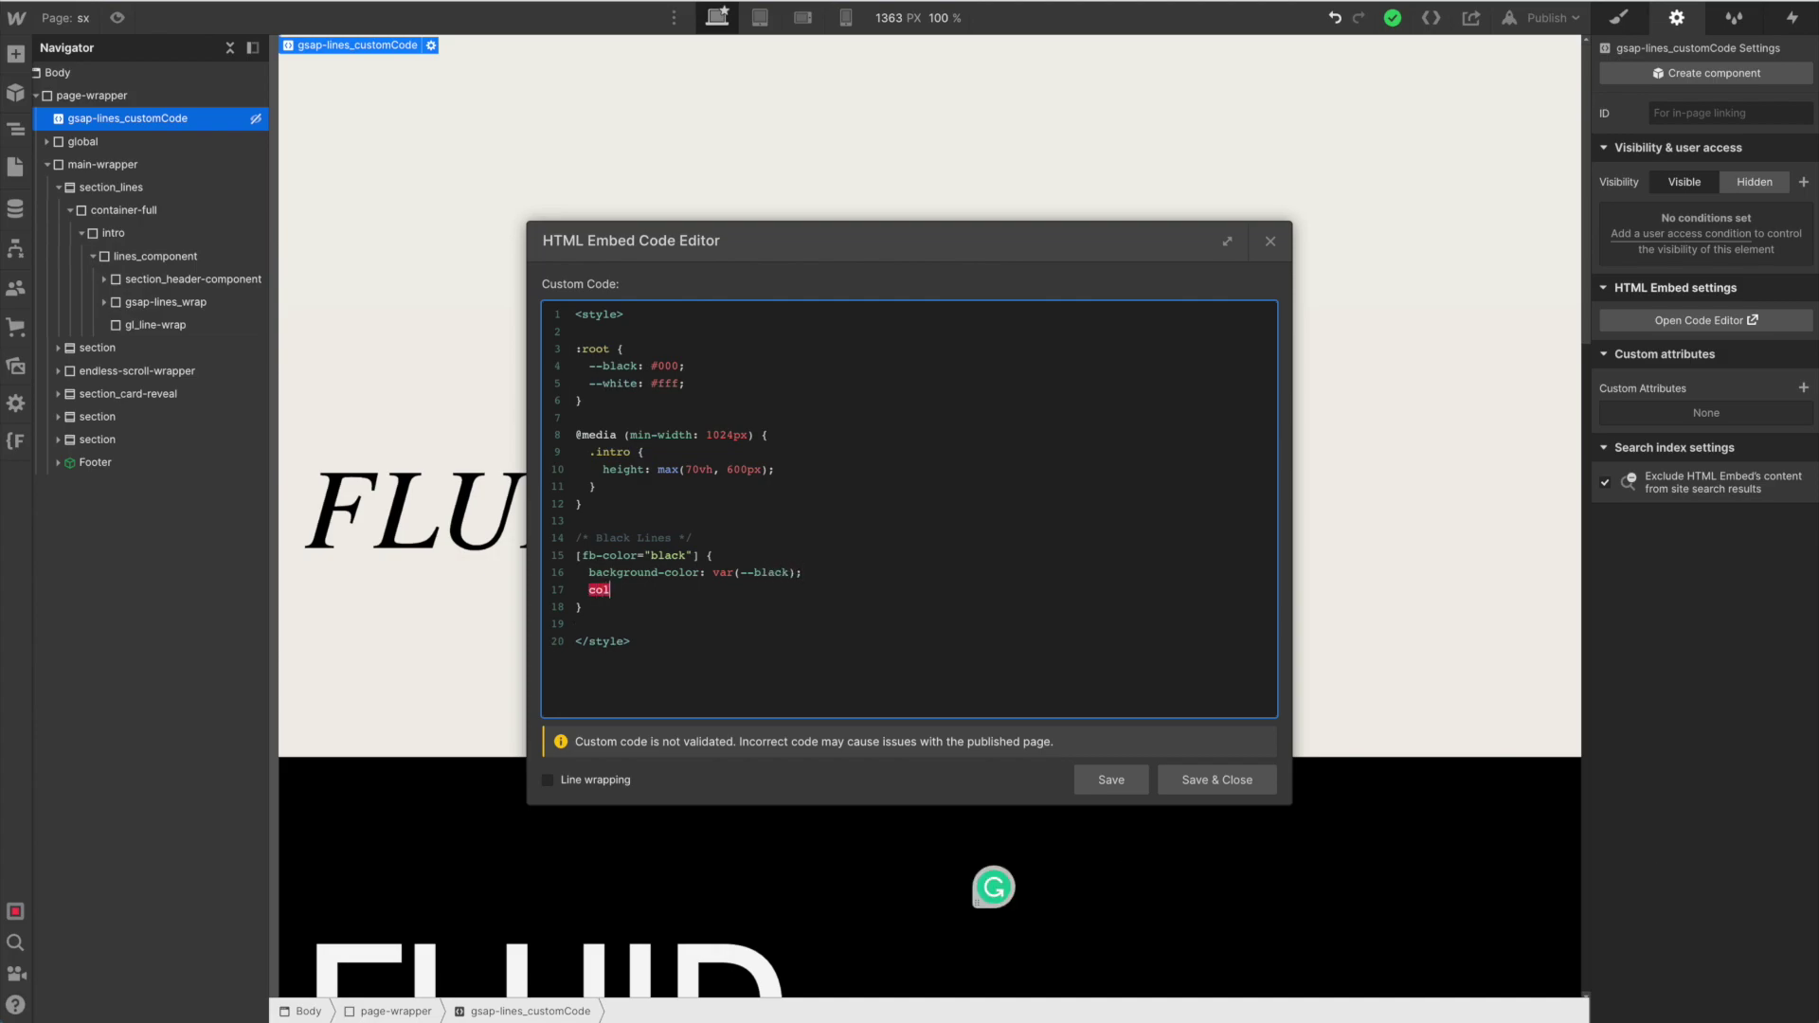
pyautogui.write('or: var=')
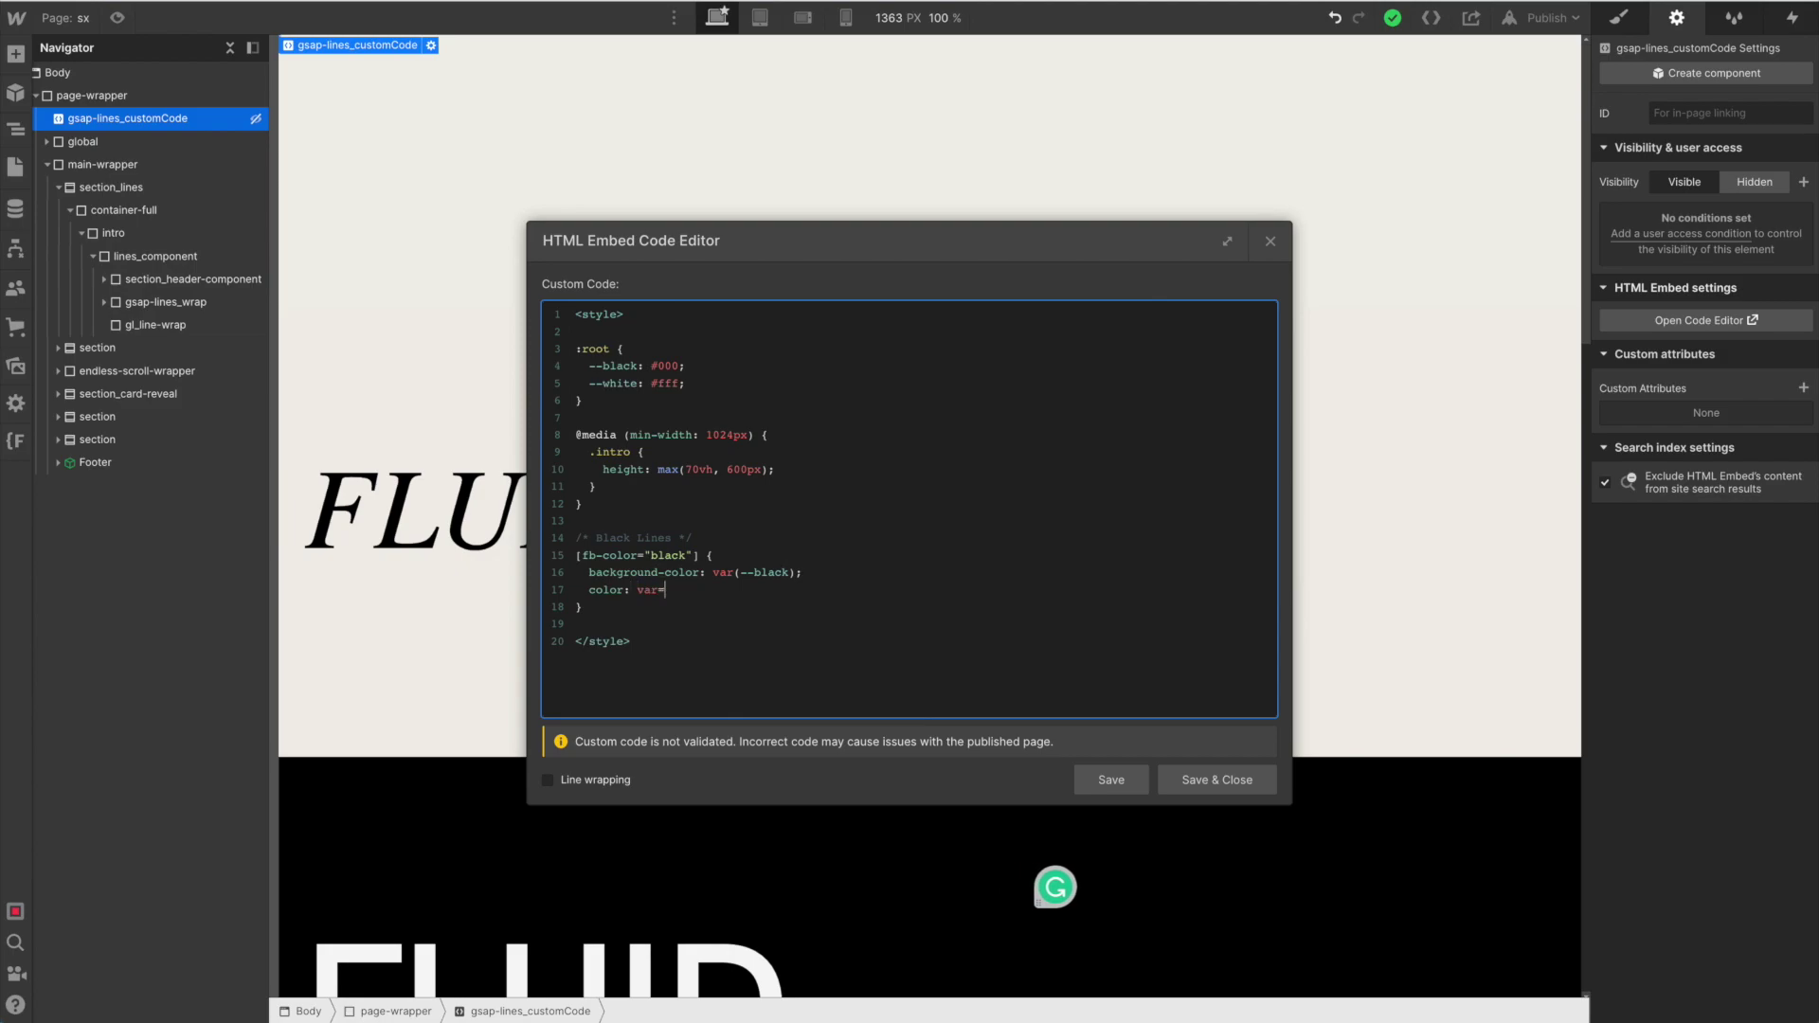
pyautogui.press('BackSpace')
pyautogui.write('(--white);')
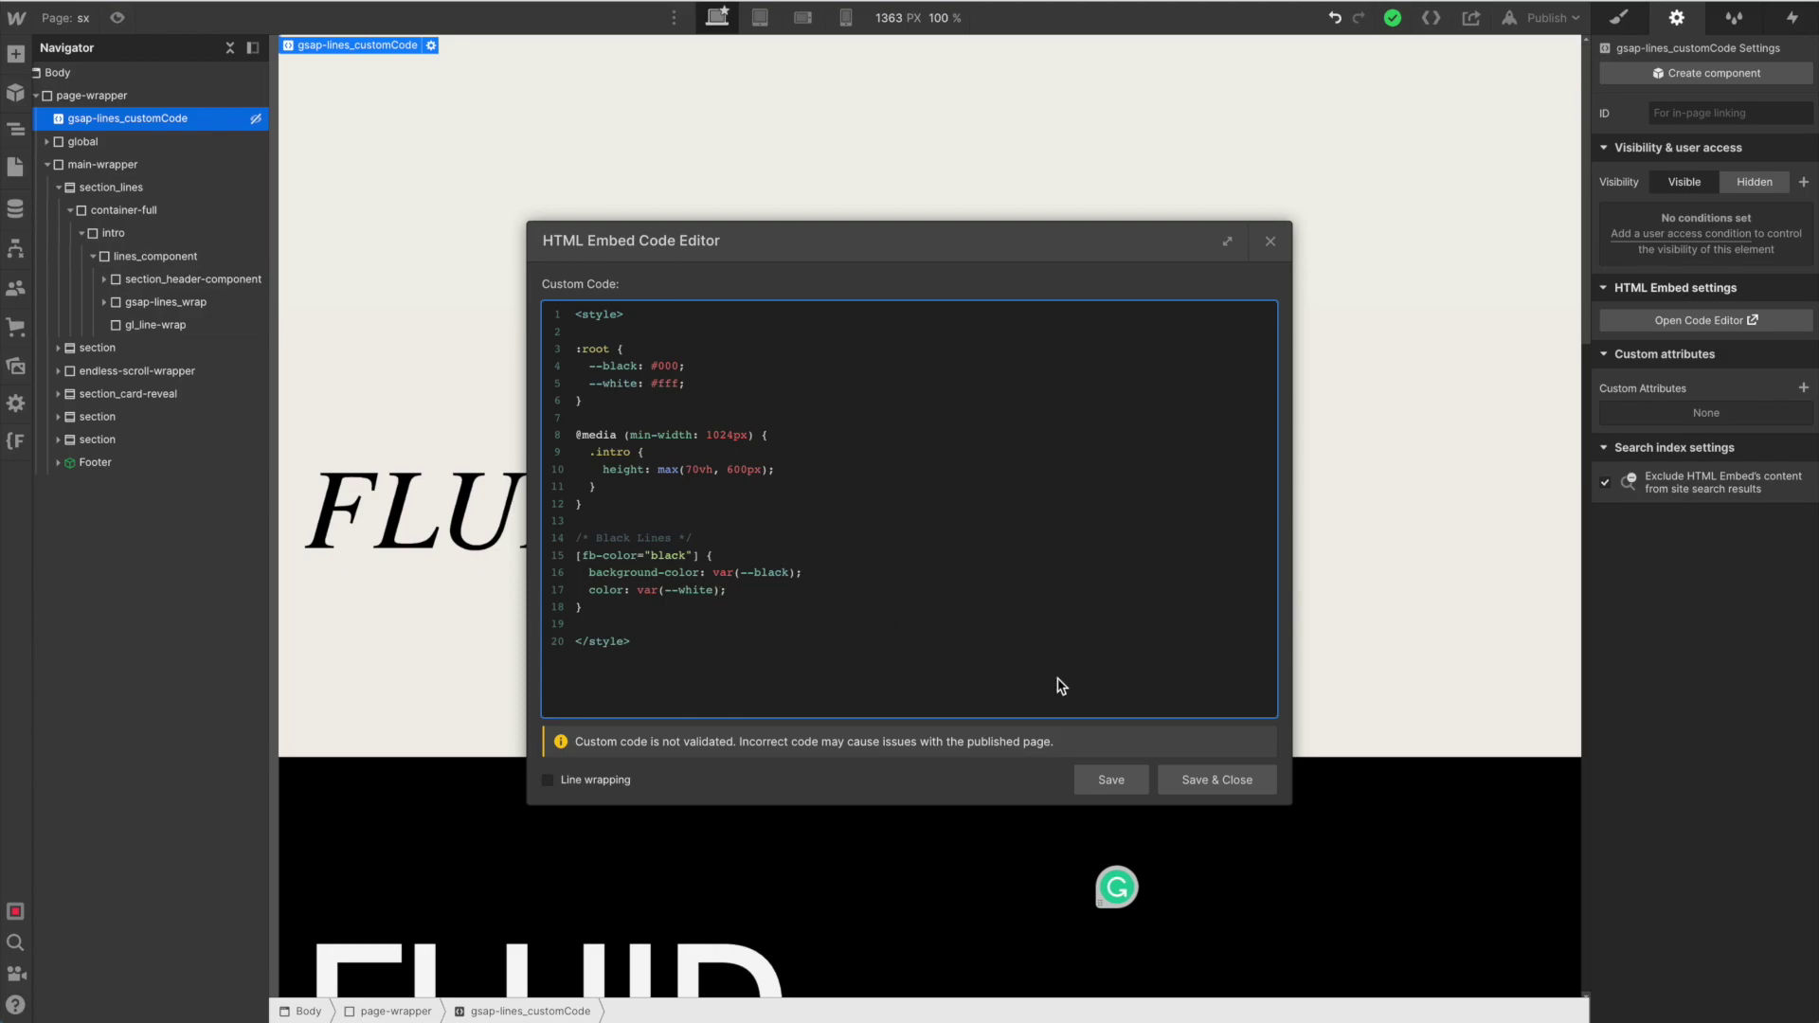
pyautogui.click(1111, 777)
pyautogui.click(1215, 778)
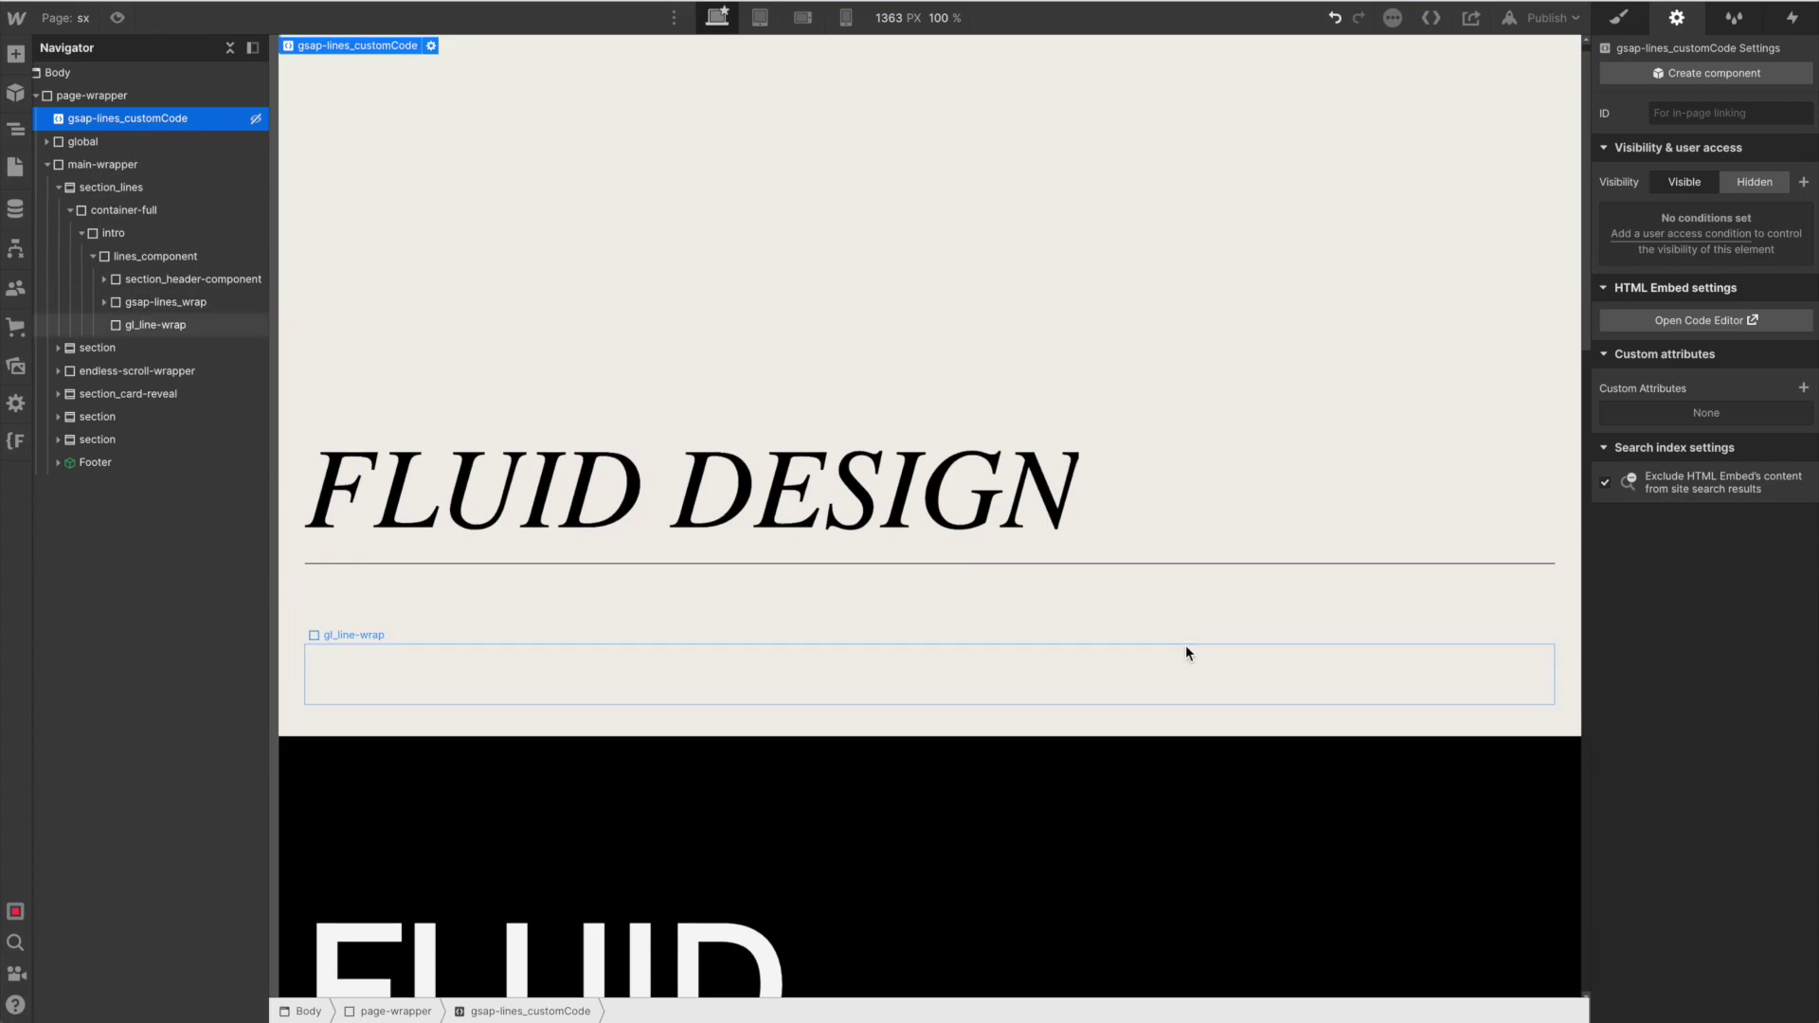
# - Duplicate the gl_line-wrap inside gsap-lines_wrap, together with its gl_line, until there are six line wrappers
pyautogui.click(159, 325)
pyautogui.click(104, 301)
pyautogui.click(117, 325)
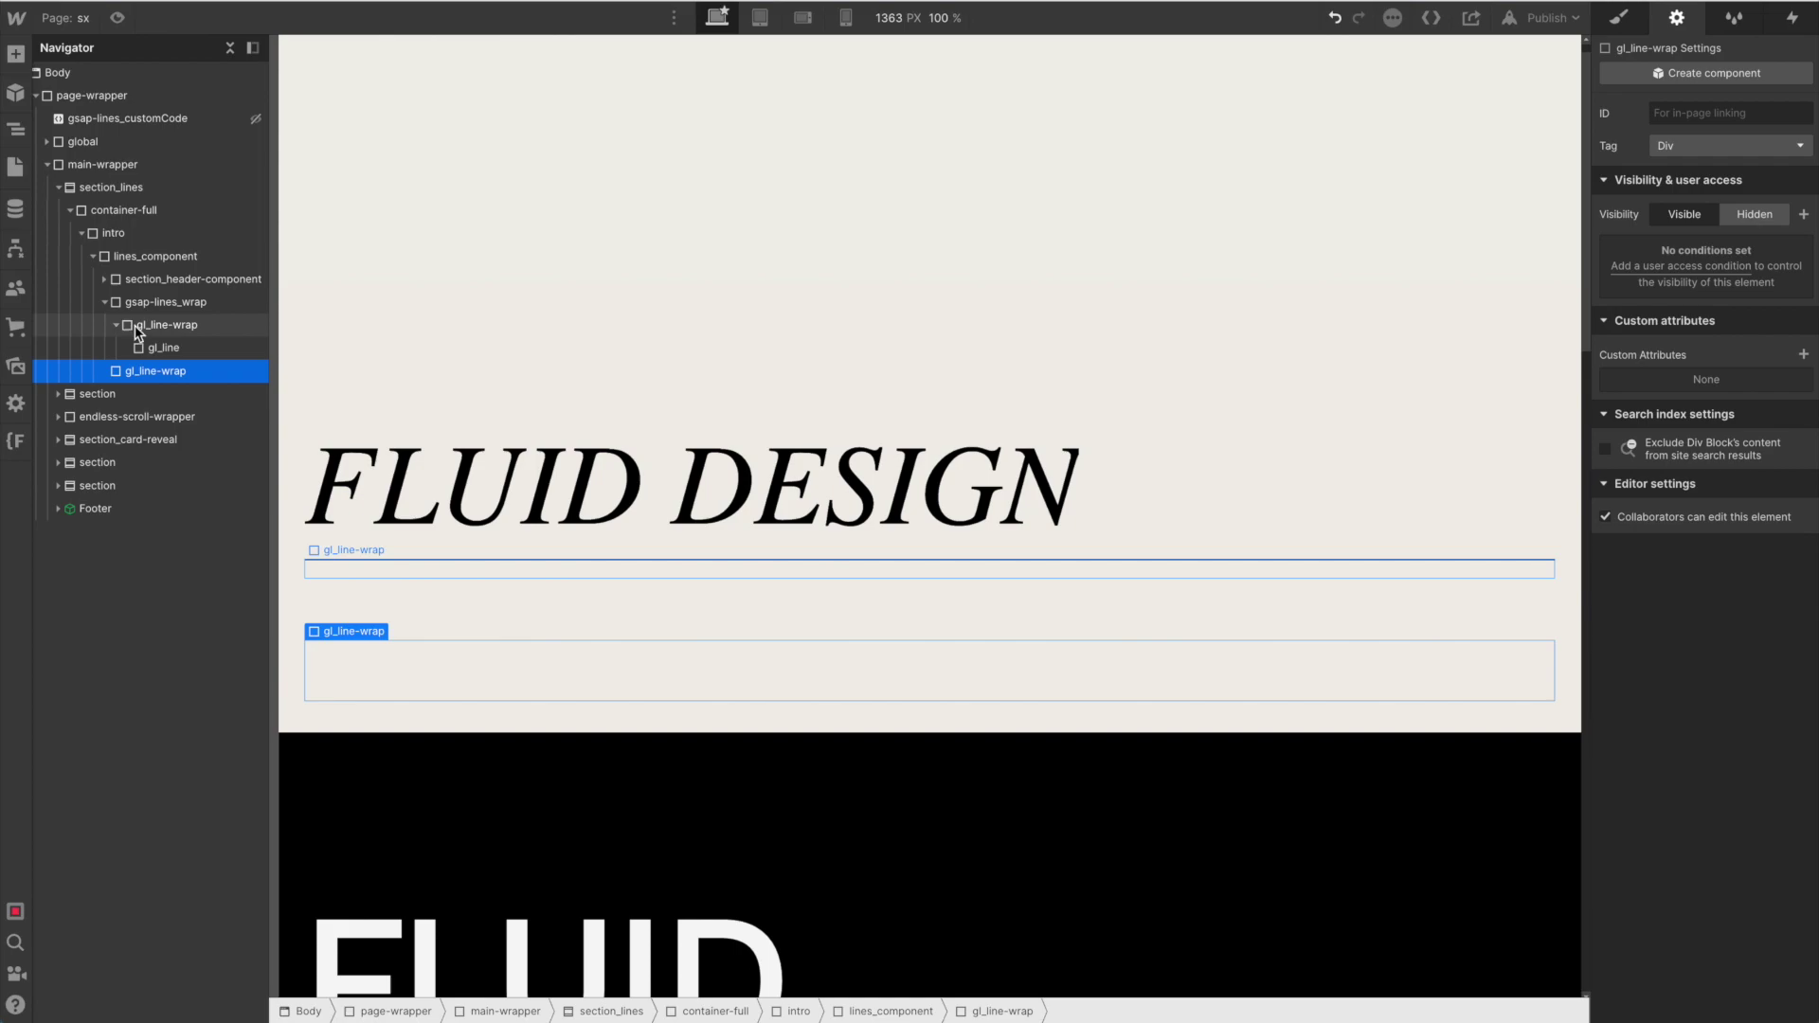
pyautogui.click(178, 349)
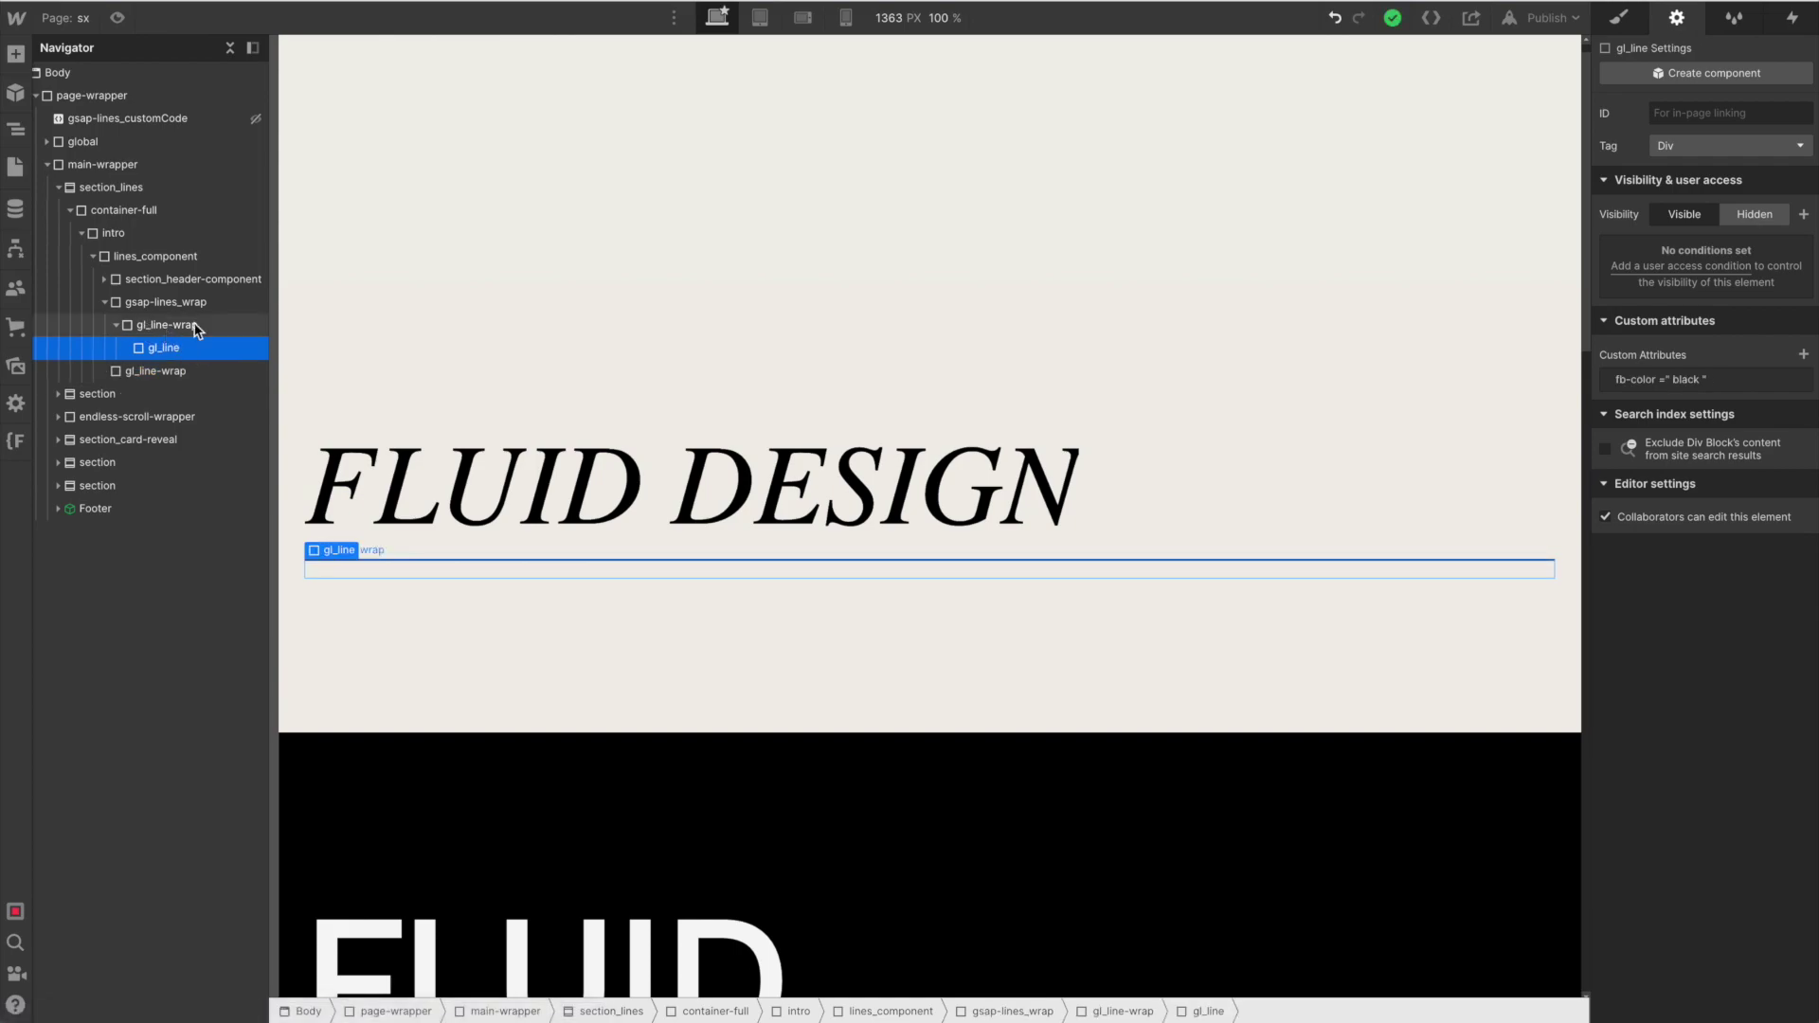
pyautogui.click(1635, 23)
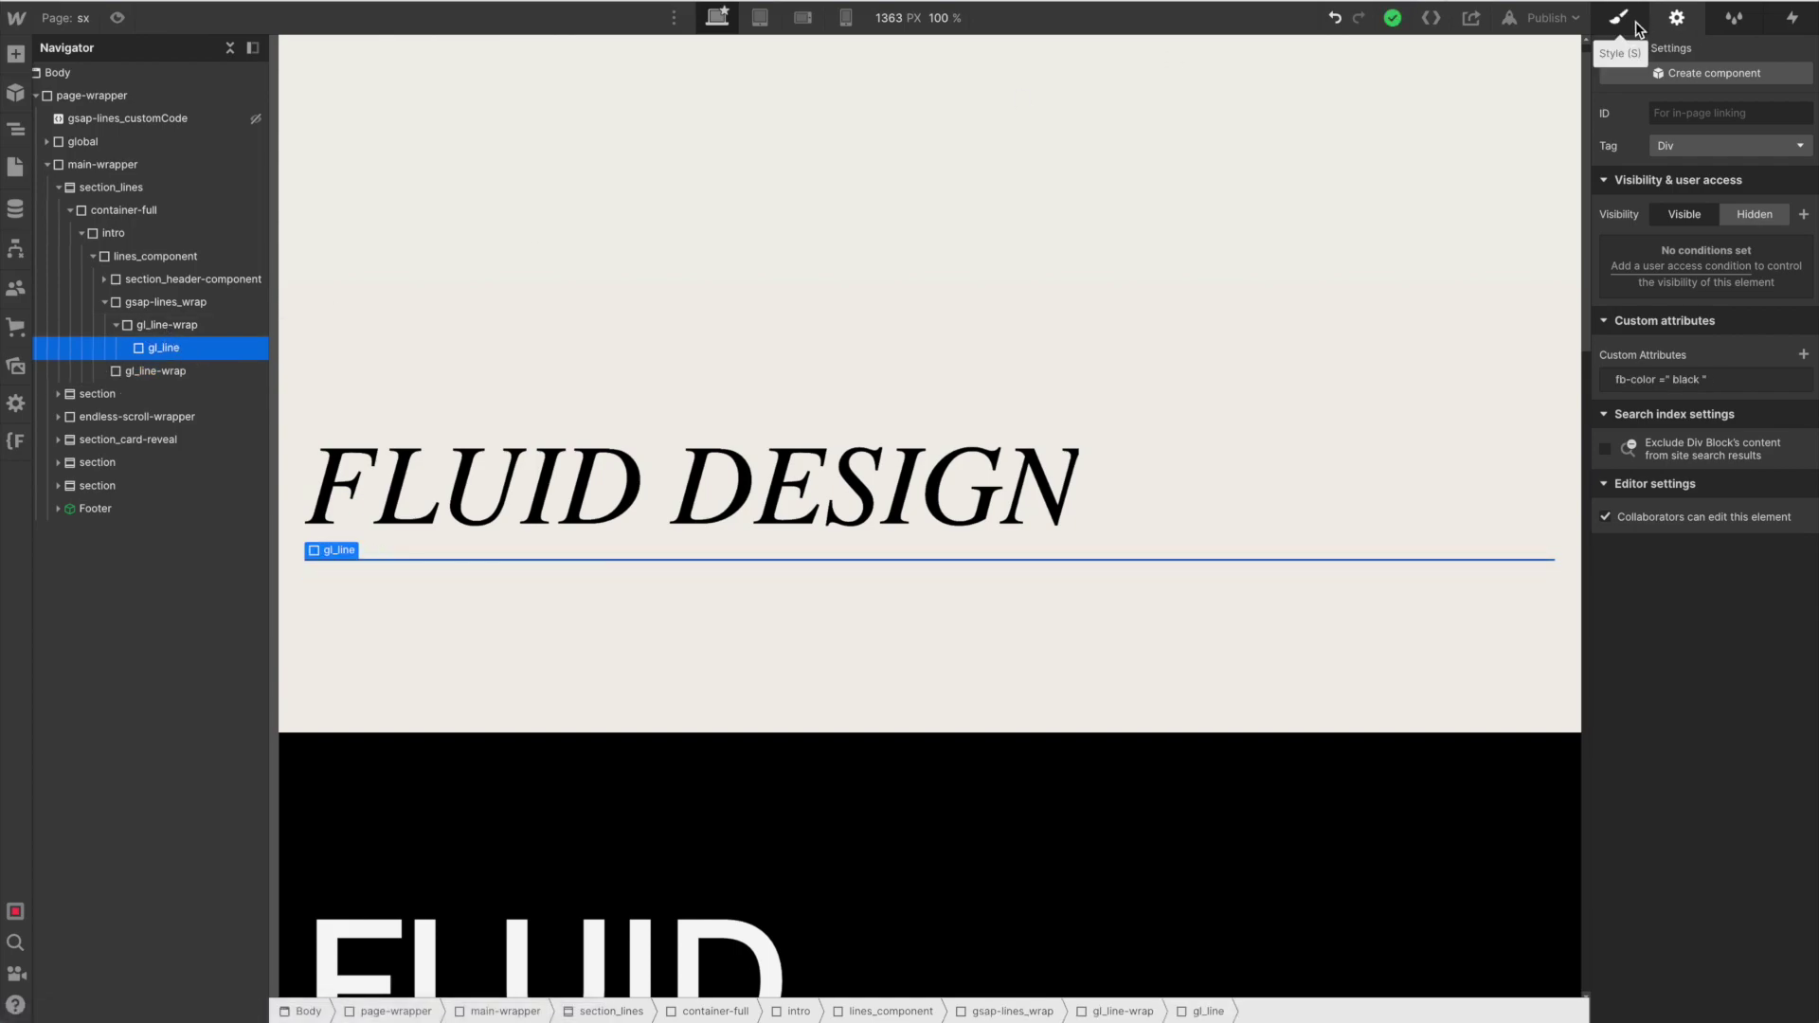
pyautogui.click(116, 325)
pyautogui.click(153, 327)
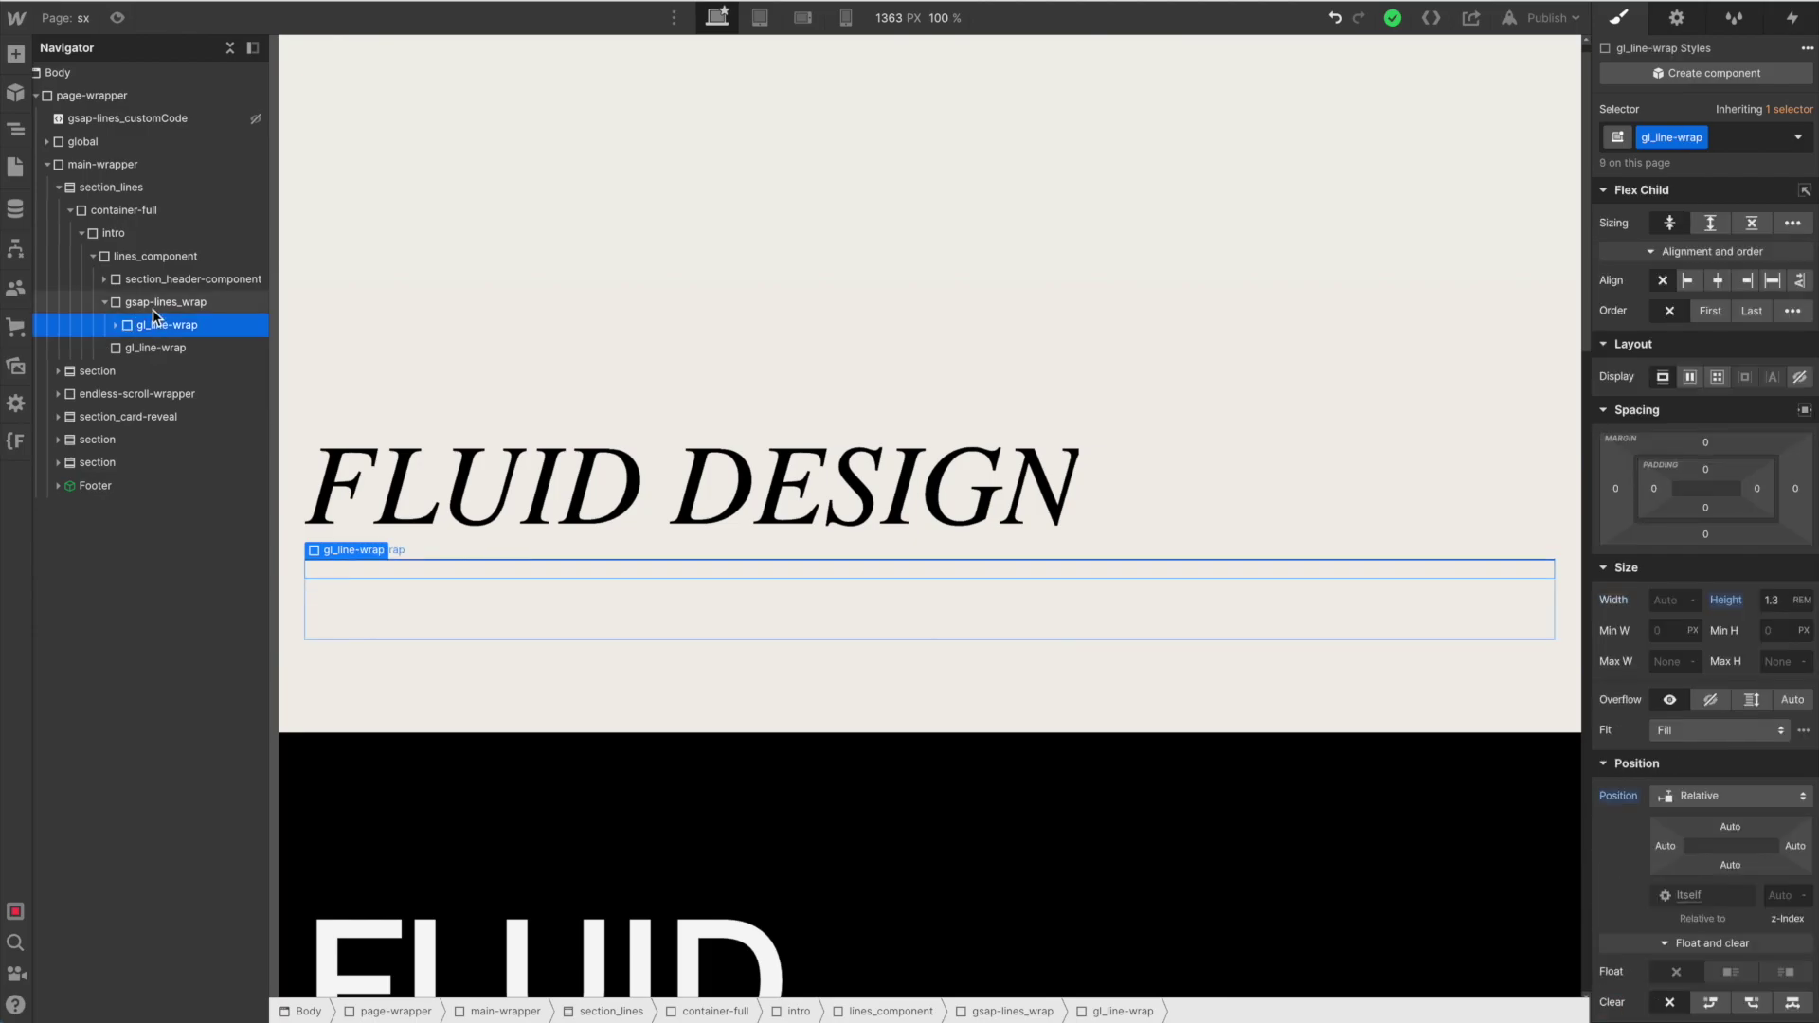
pyautogui.hotkey('ctrl', 'd')
pyautogui.hotkey('ctrl', 'd')
pyautogui.hotkey('ctrl', 'd')
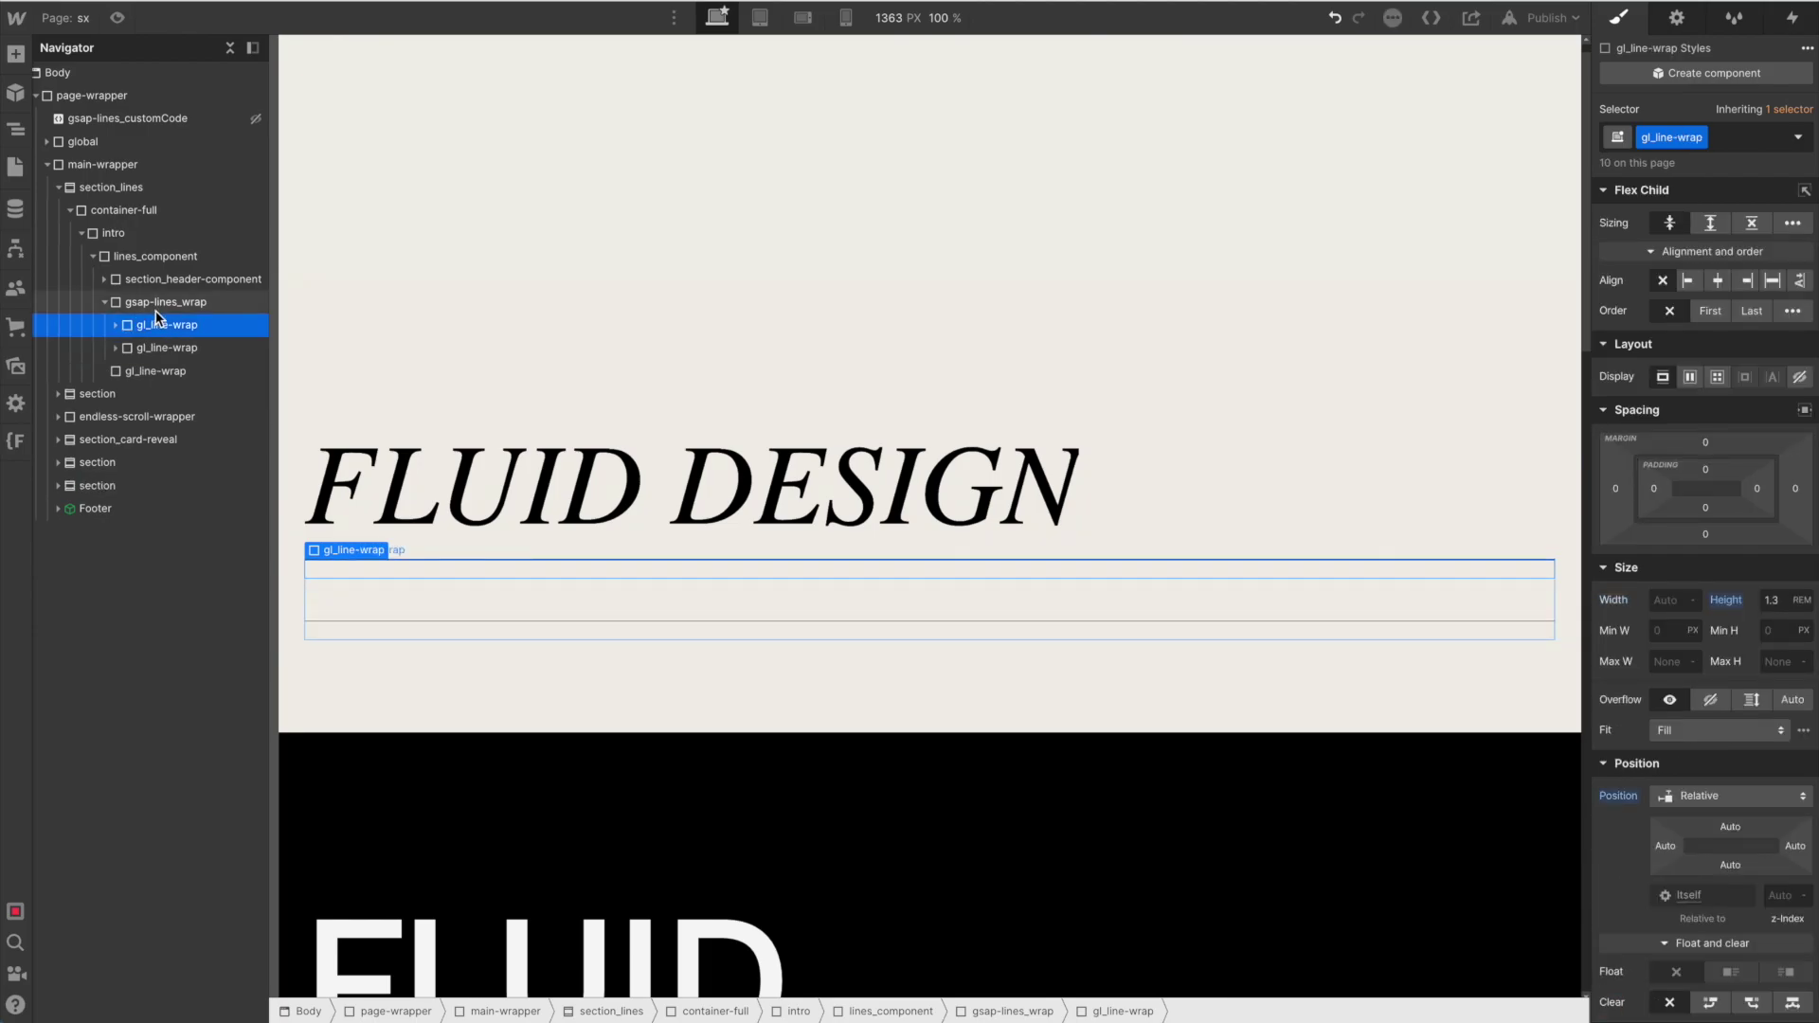
pyautogui.hotkey('ctrl', 'd')
pyautogui.hotkey('ctrl', 'd')
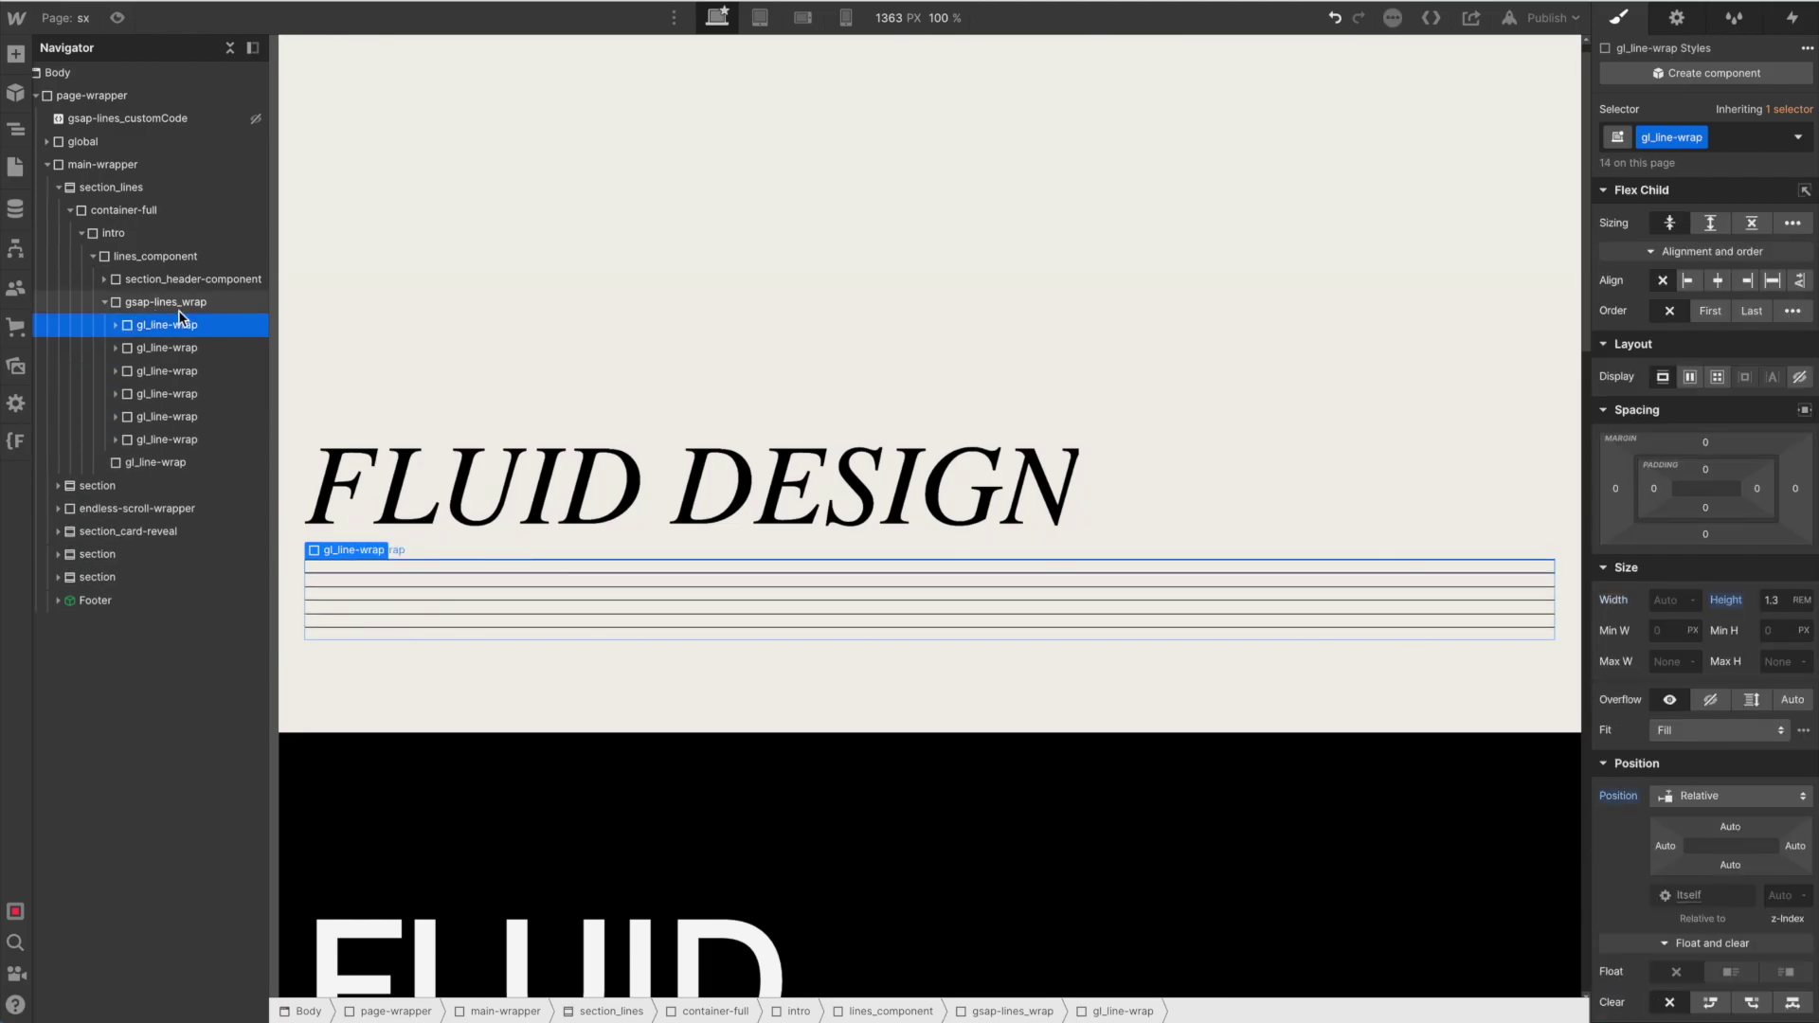
# - Add the existing combo class is-1st to the gl_line in the first gl_line-wrap
pyautogui.click(177, 462)
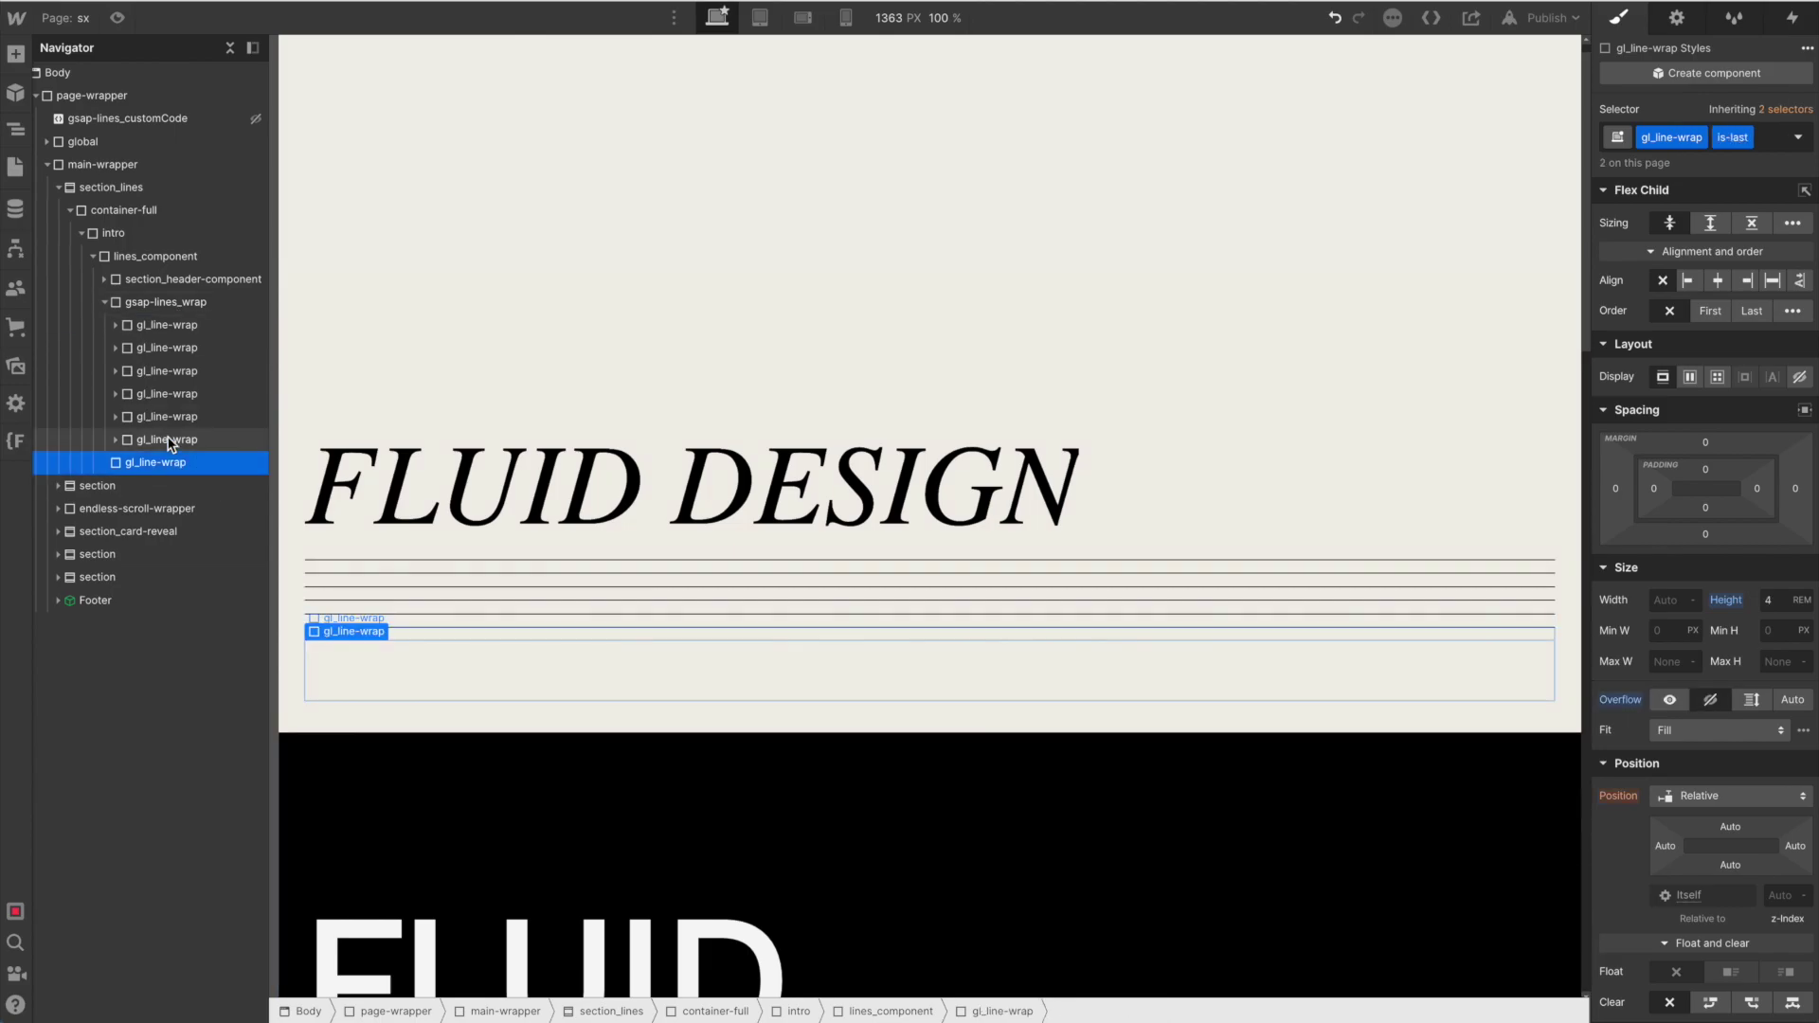
pyautogui.click(160, 327)
pyautogui.click(116, 325)
pyautogui.click(155, 351)
pyautogui.hotkey('ctrl', 'Return')
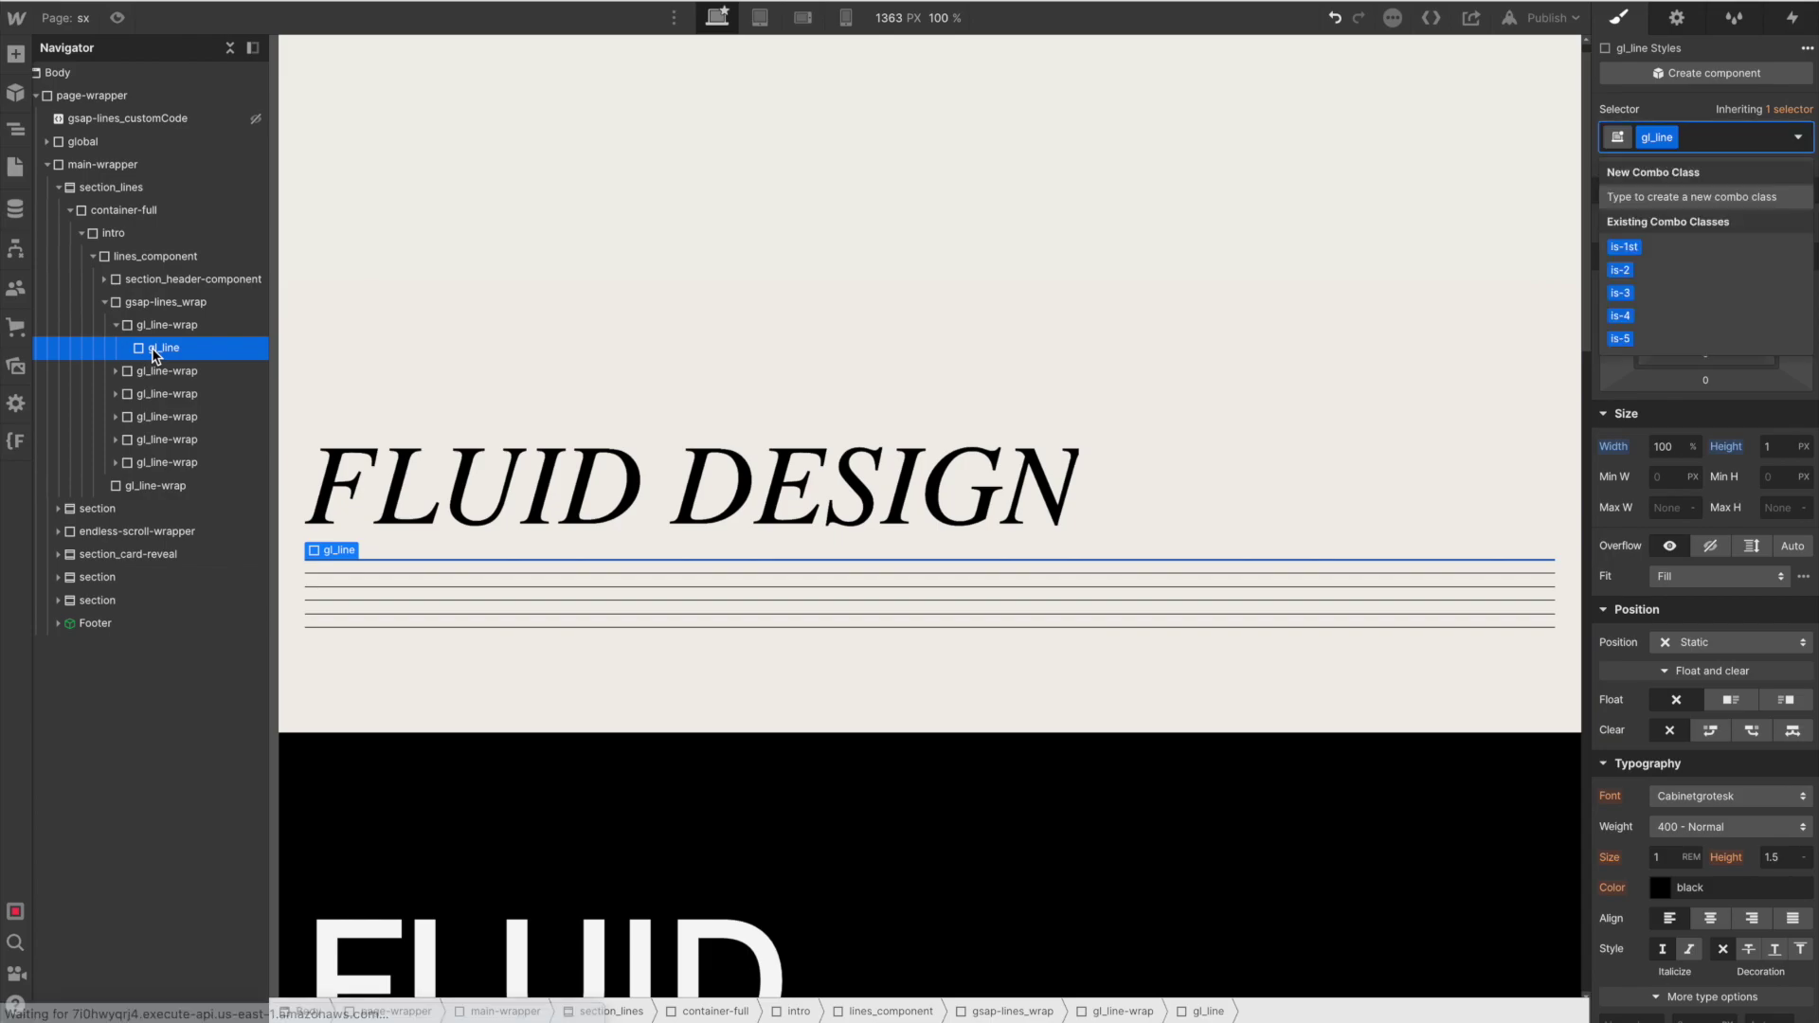
pyautogui.write('is')
pyautogui.press('Return')
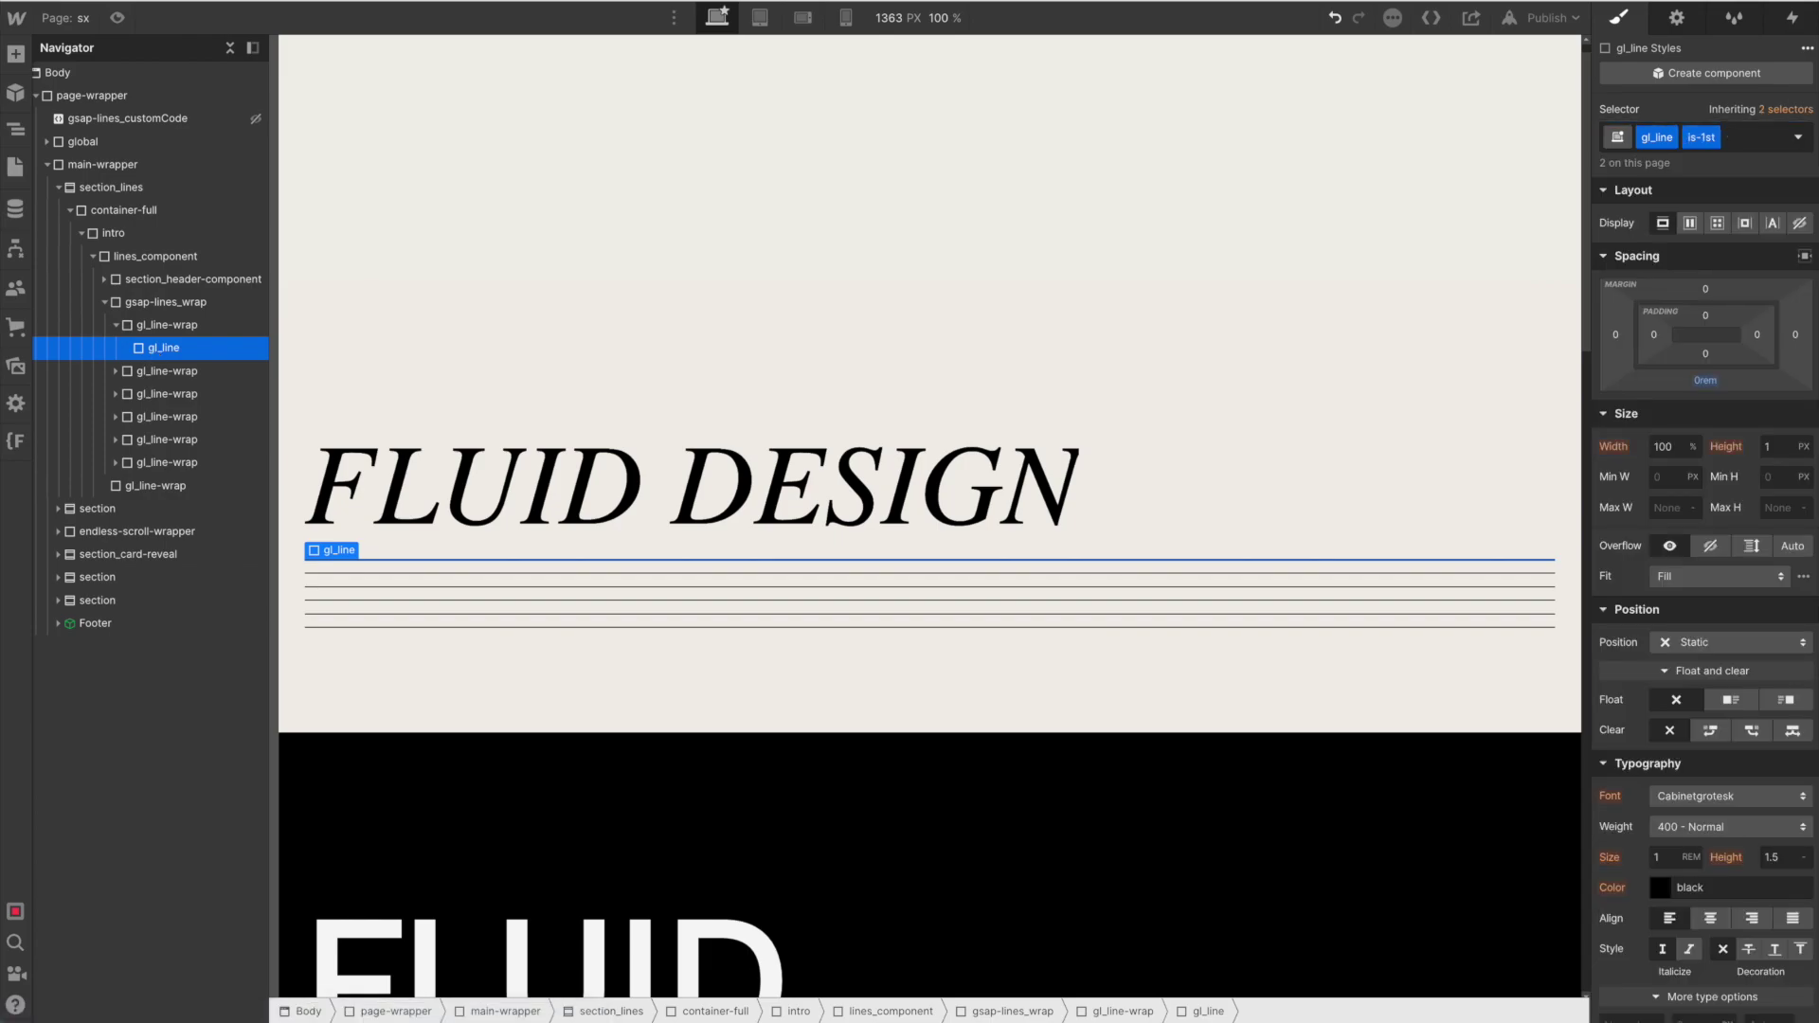
# - Add the existing combo class is-2 to the gl_line in the second gl_line-wrap
pyautogui.click(115, 370)
pyautogui.click(157, 394)
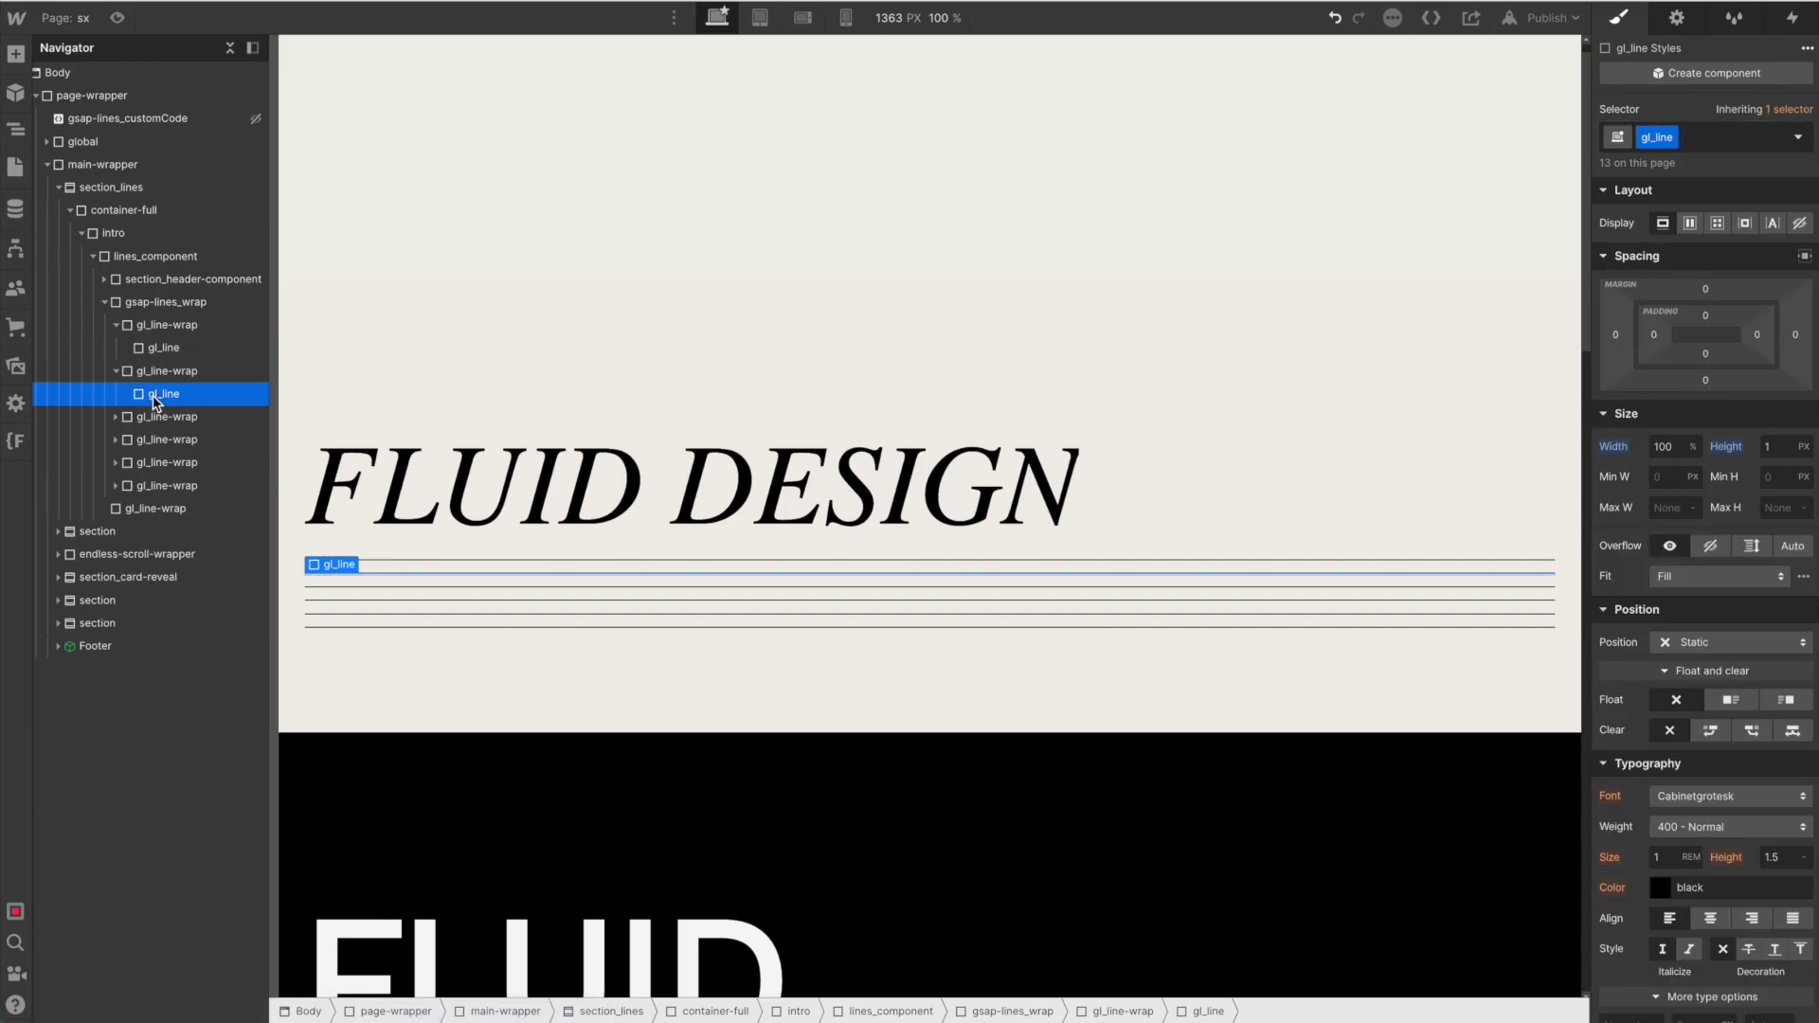
pyautogui.hotkey('ctrl', 'Return')
pyautogui.write('is')
pyautogui.press('Down')
pyautogui.press('Down')
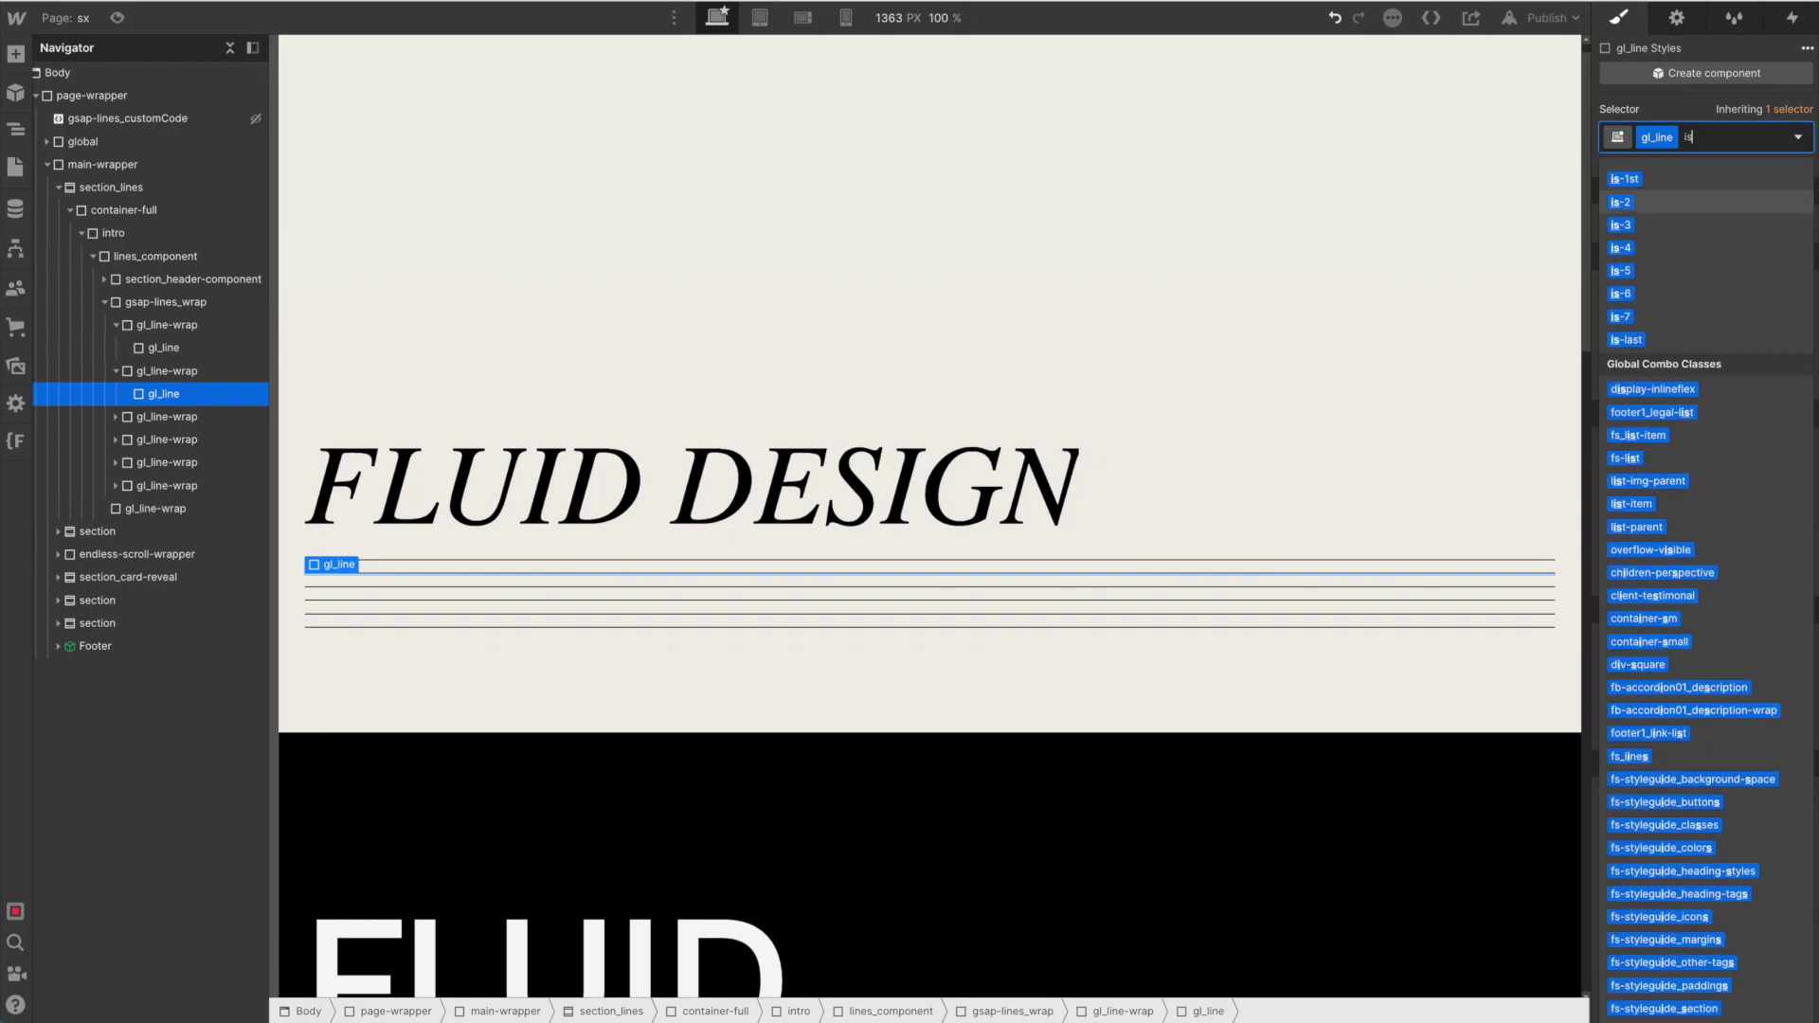
pyautogui.press('Return')
pyautogui.click(1768, 446)
# - Add the existing combo class is-3 to the gl_line in the third gl_line-wrap
pyautogui.click(116, 417)
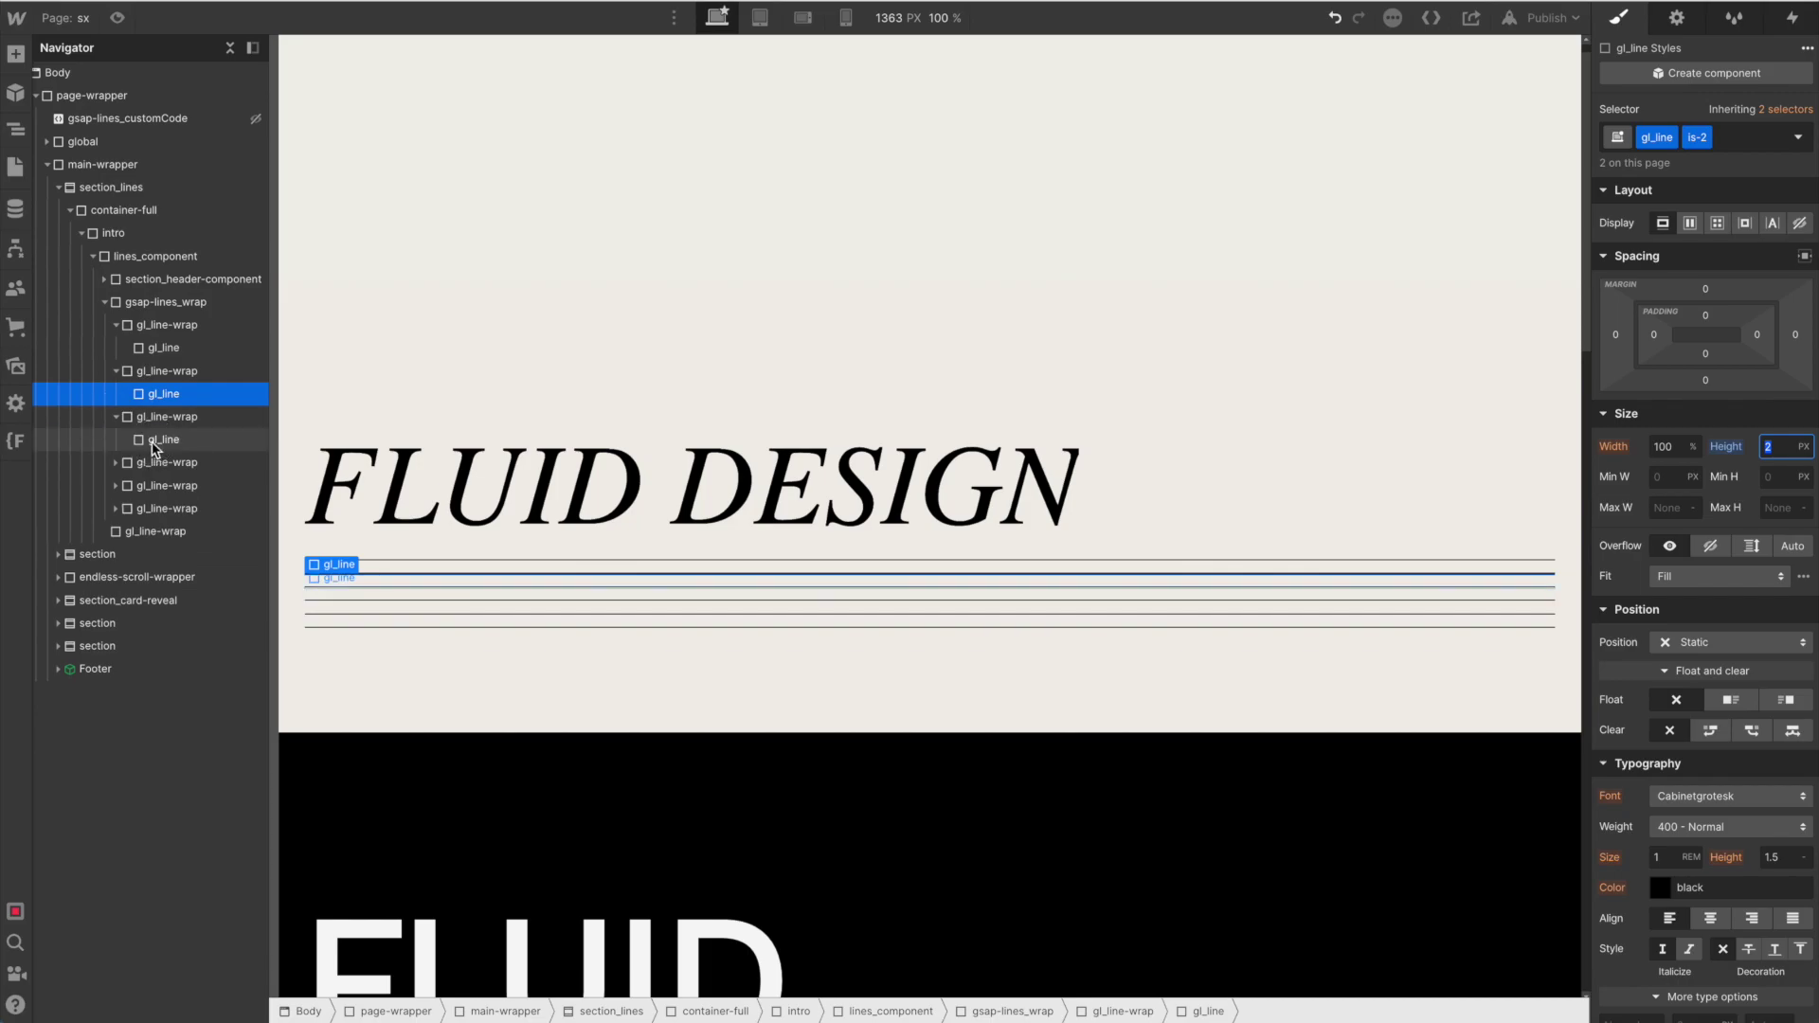
pyautogui.click(160, 440)
pyautogui.click(1703, 137)
pyautogui.write('is-3')
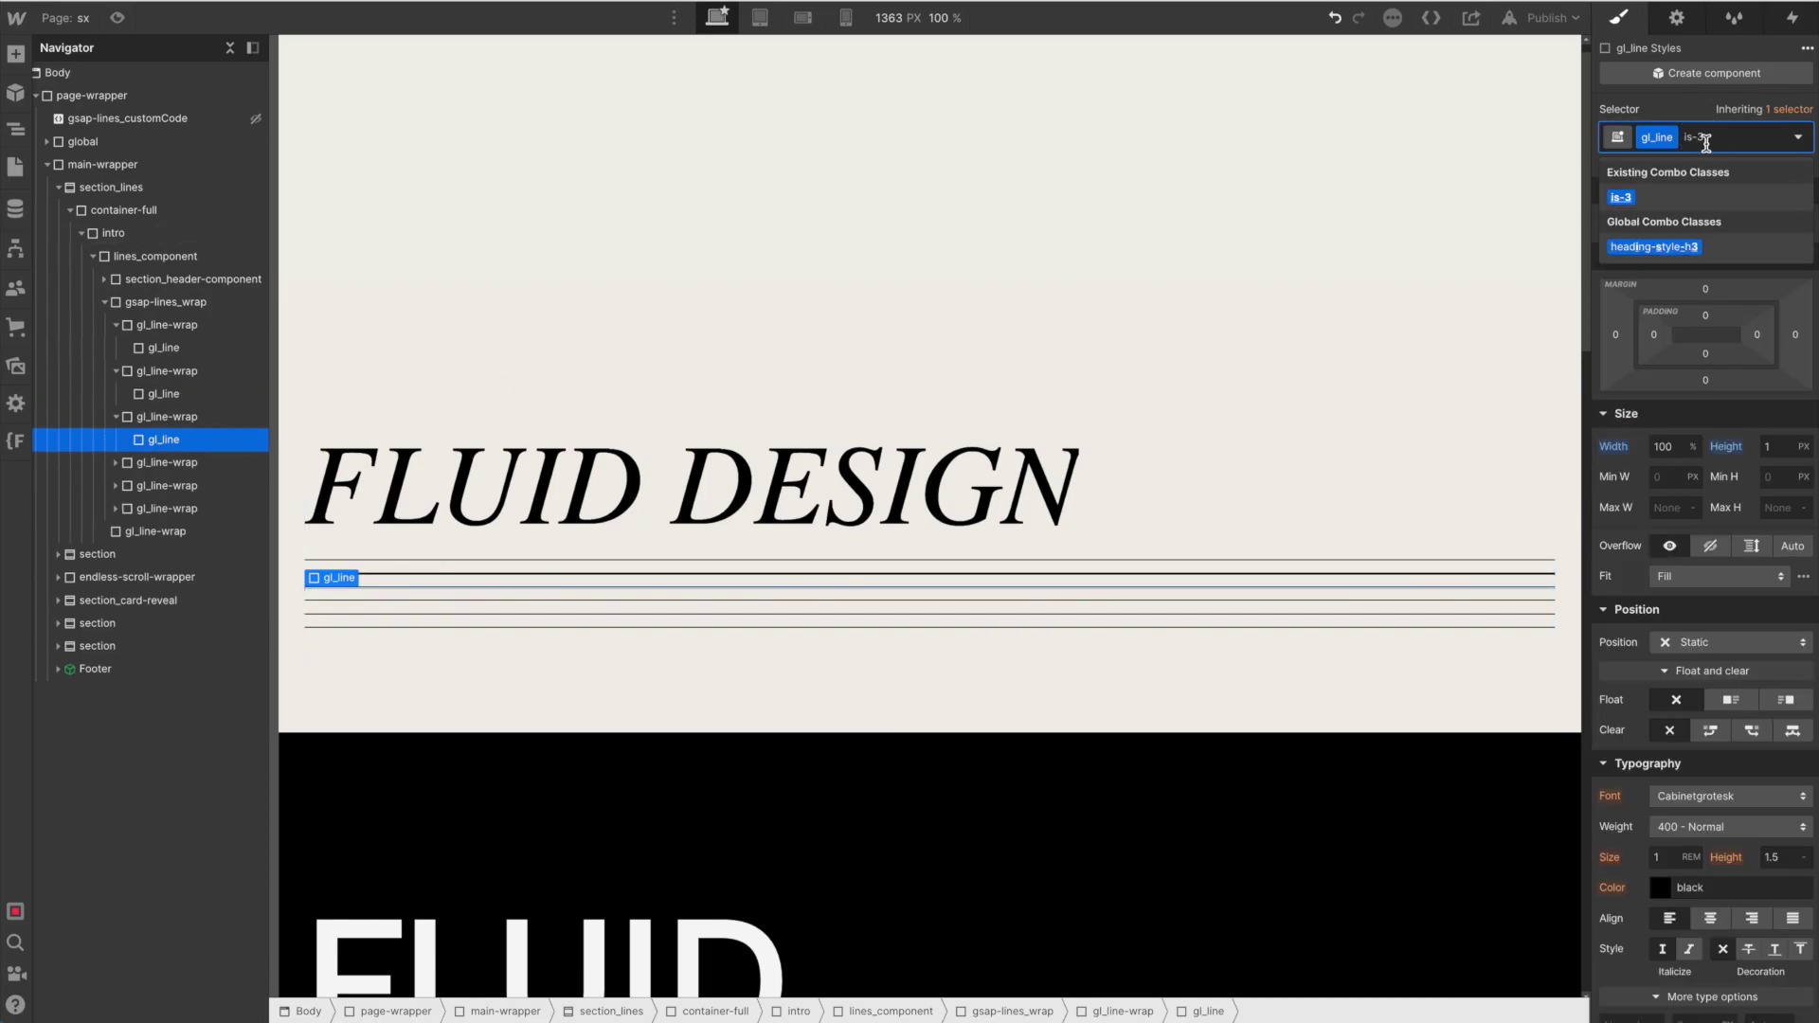
pyautogui.press('Return')
pyautogui.click(1777, 446)
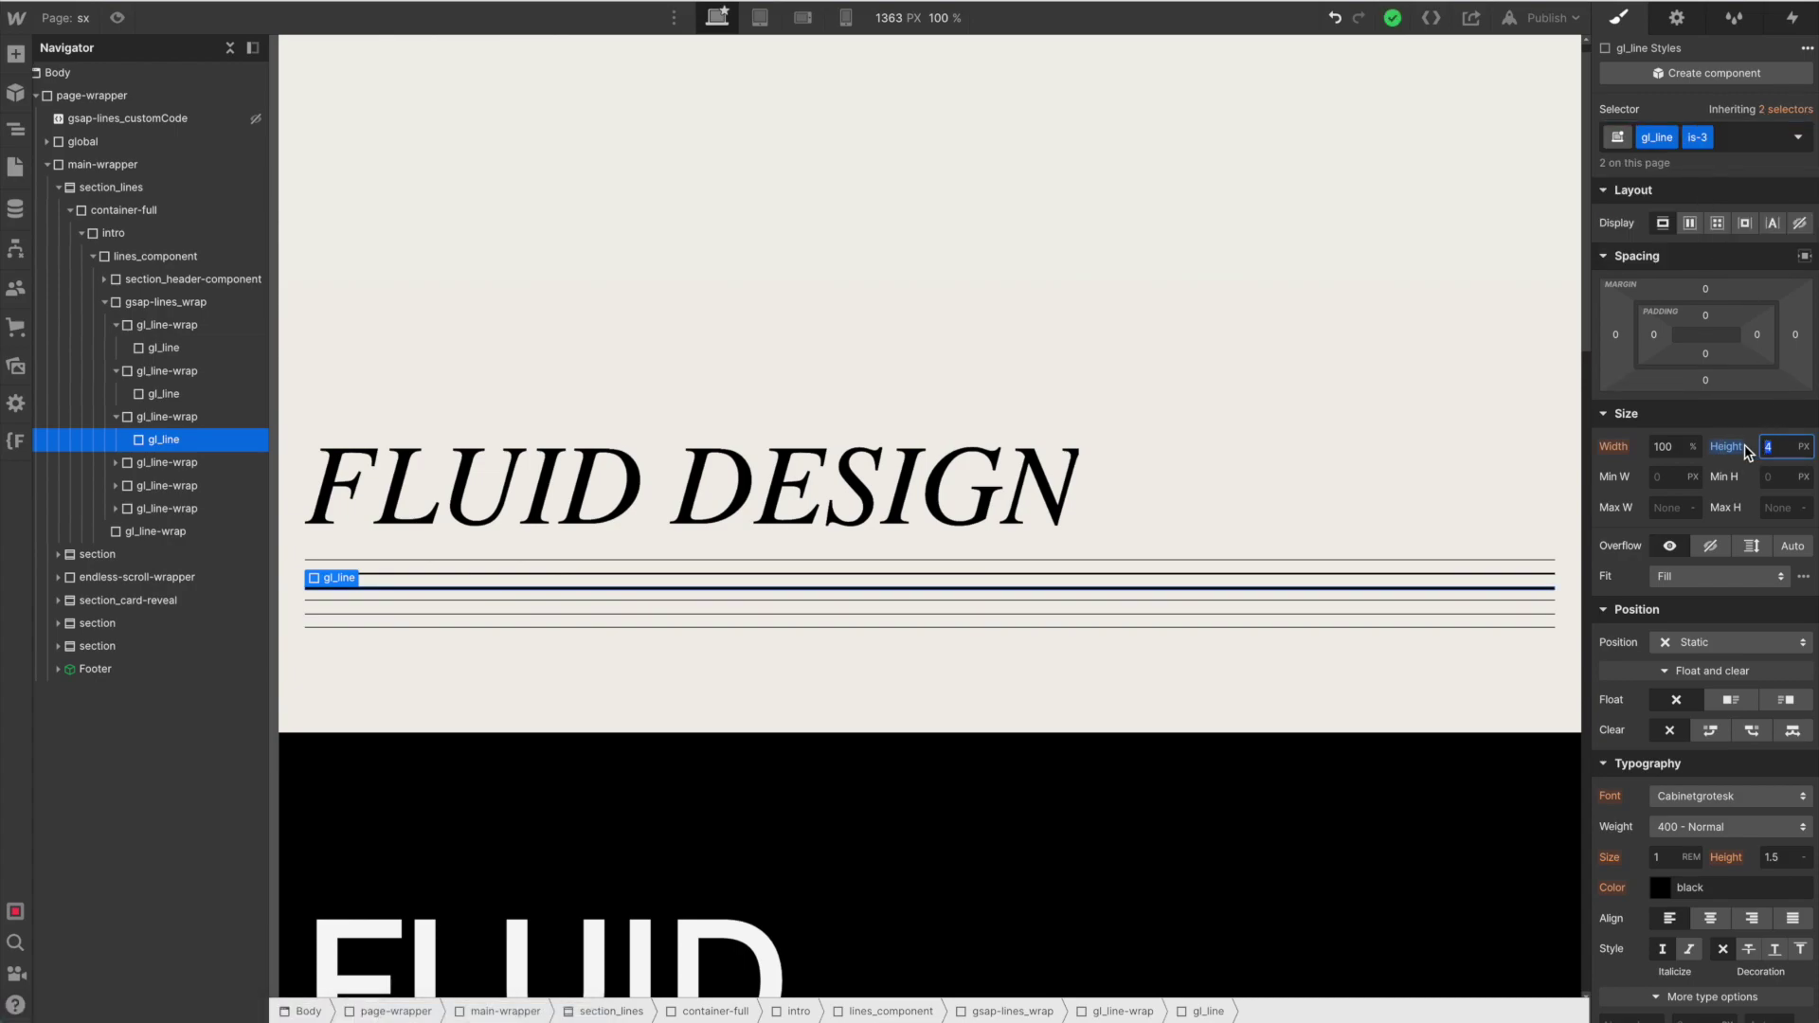
# - Add the existing combo class is-4 to the gl_line in the fourth gl_line-wrap and set its height to 6 px
pyautogui.click(115, 462)
pyautogui.click(163, 486)
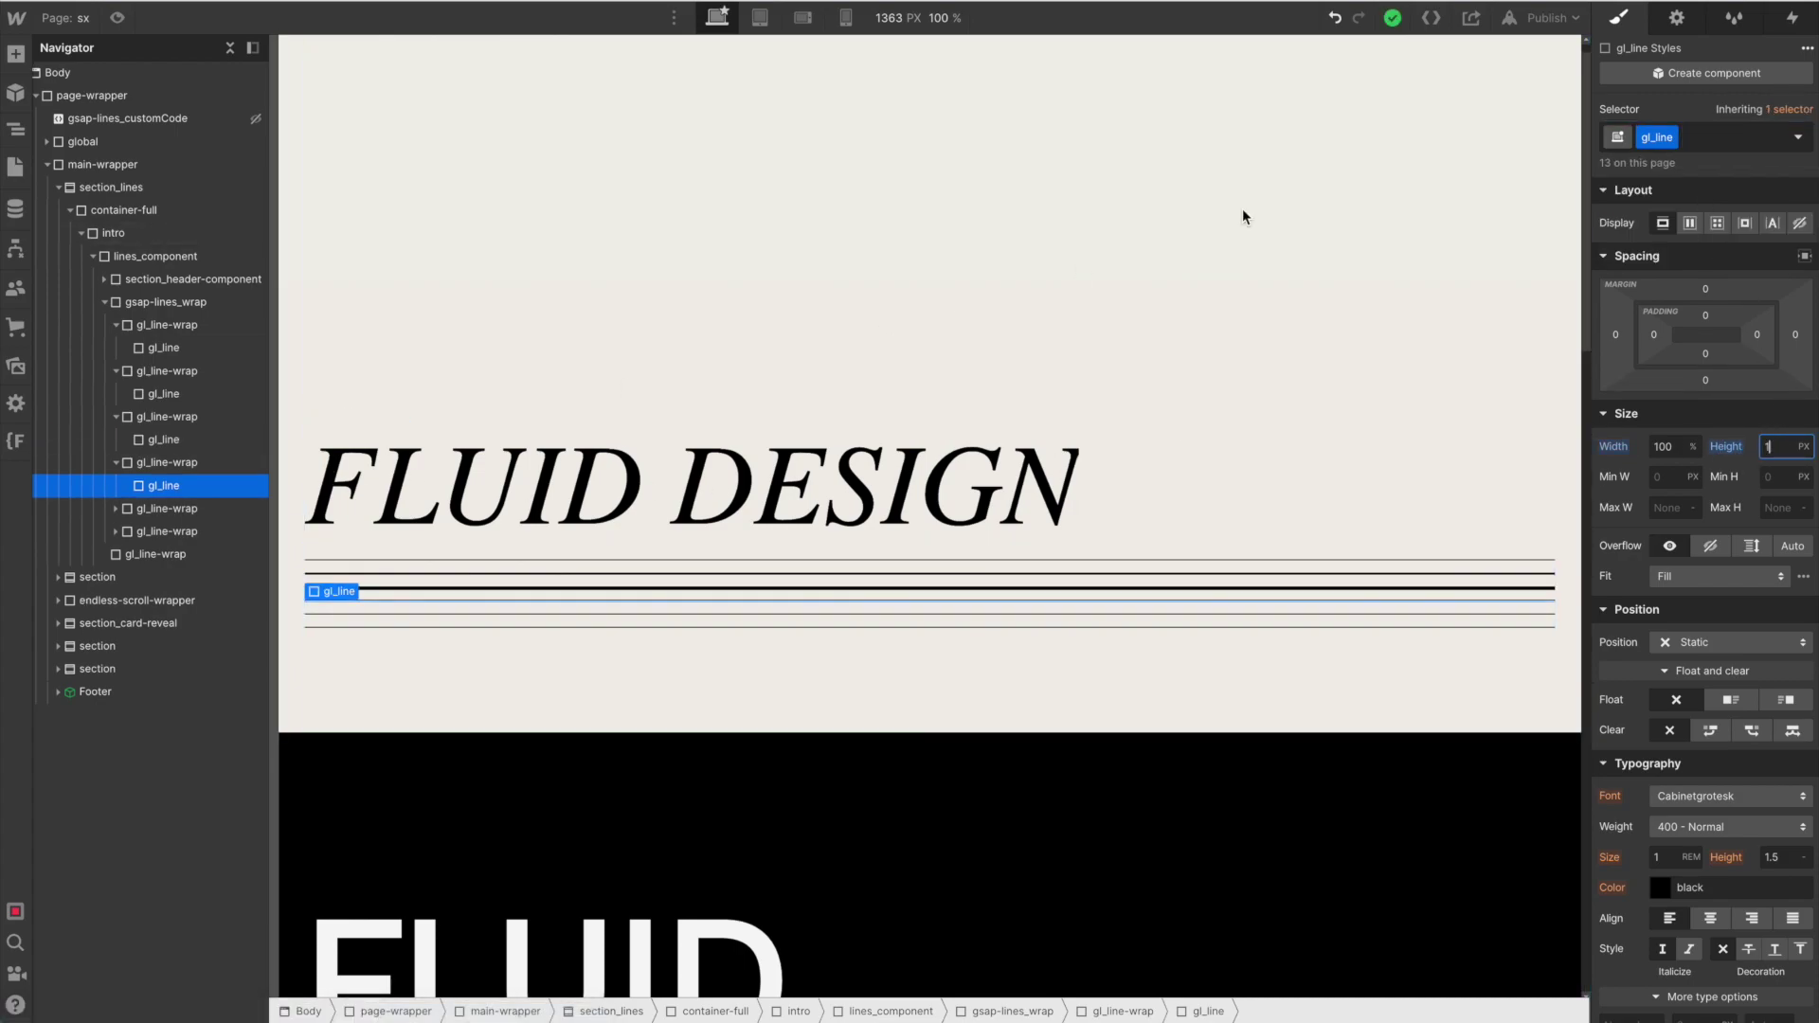
pyautogui.click(1734, 138)
pyautogui.write('is-')
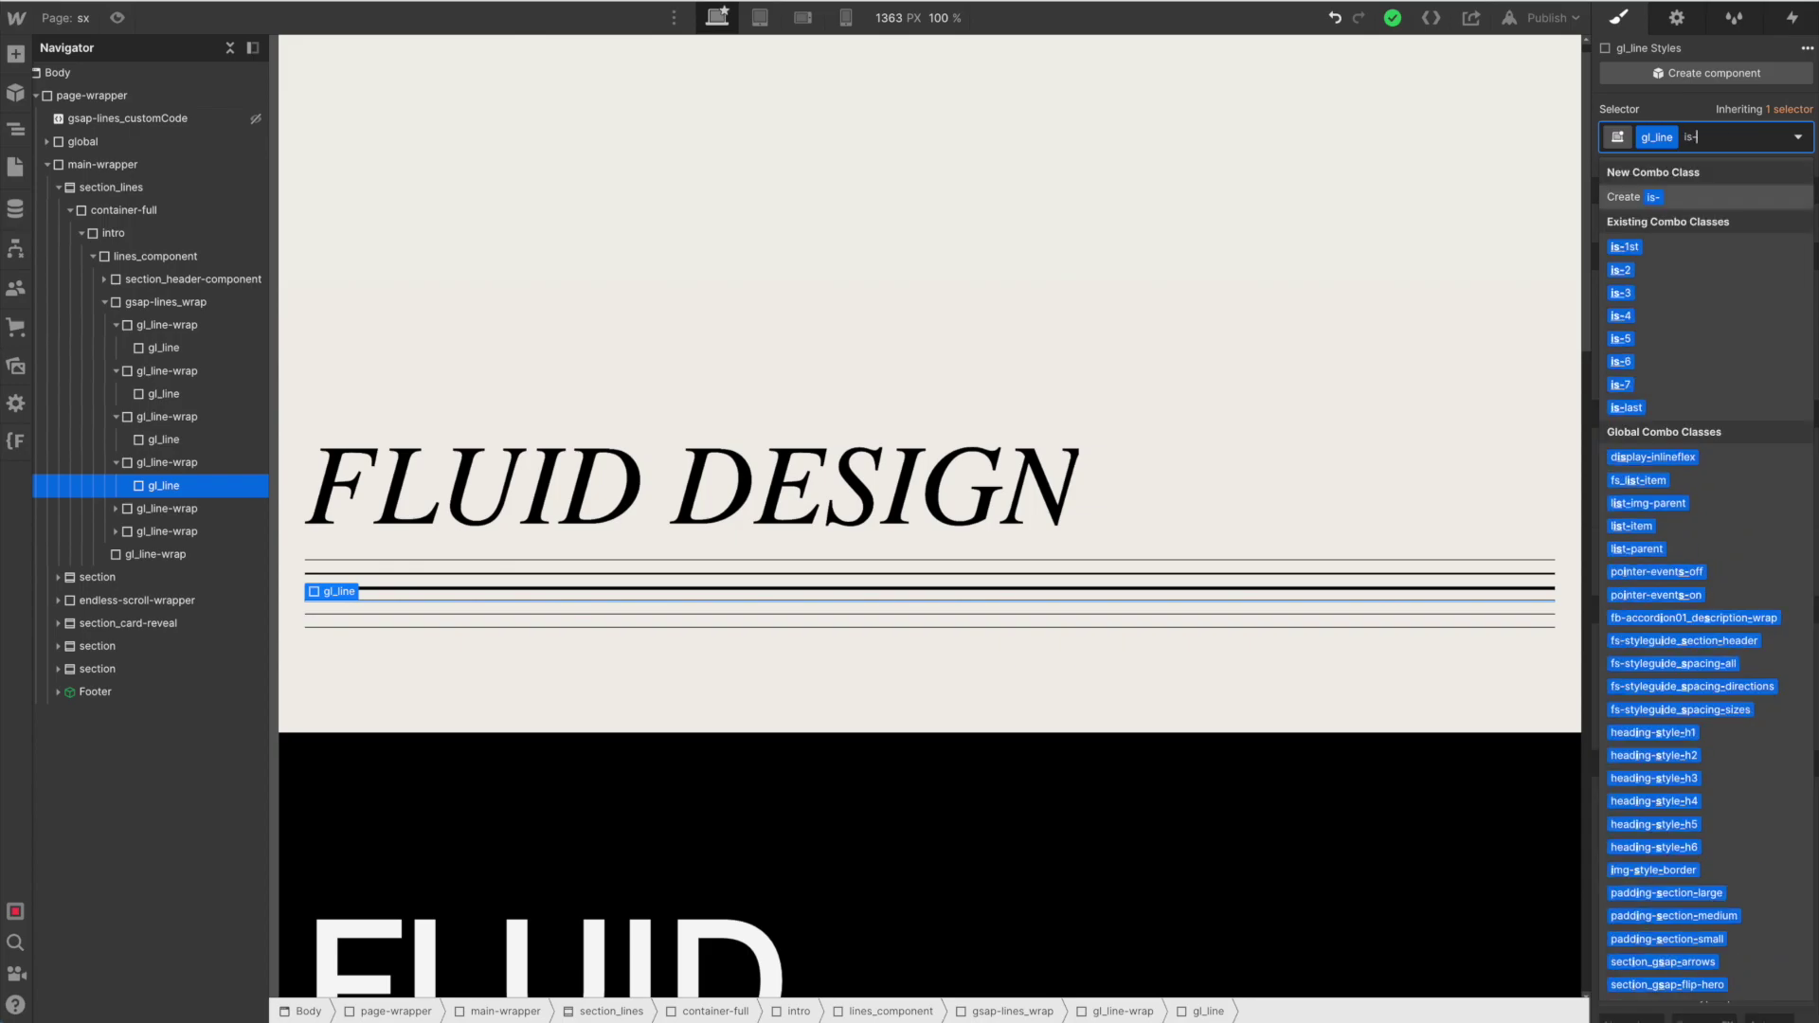
pyautogui.press('Down')
pyautogui.press('Down')
pyautogui.press('Down')
pyautogui.press('Down')
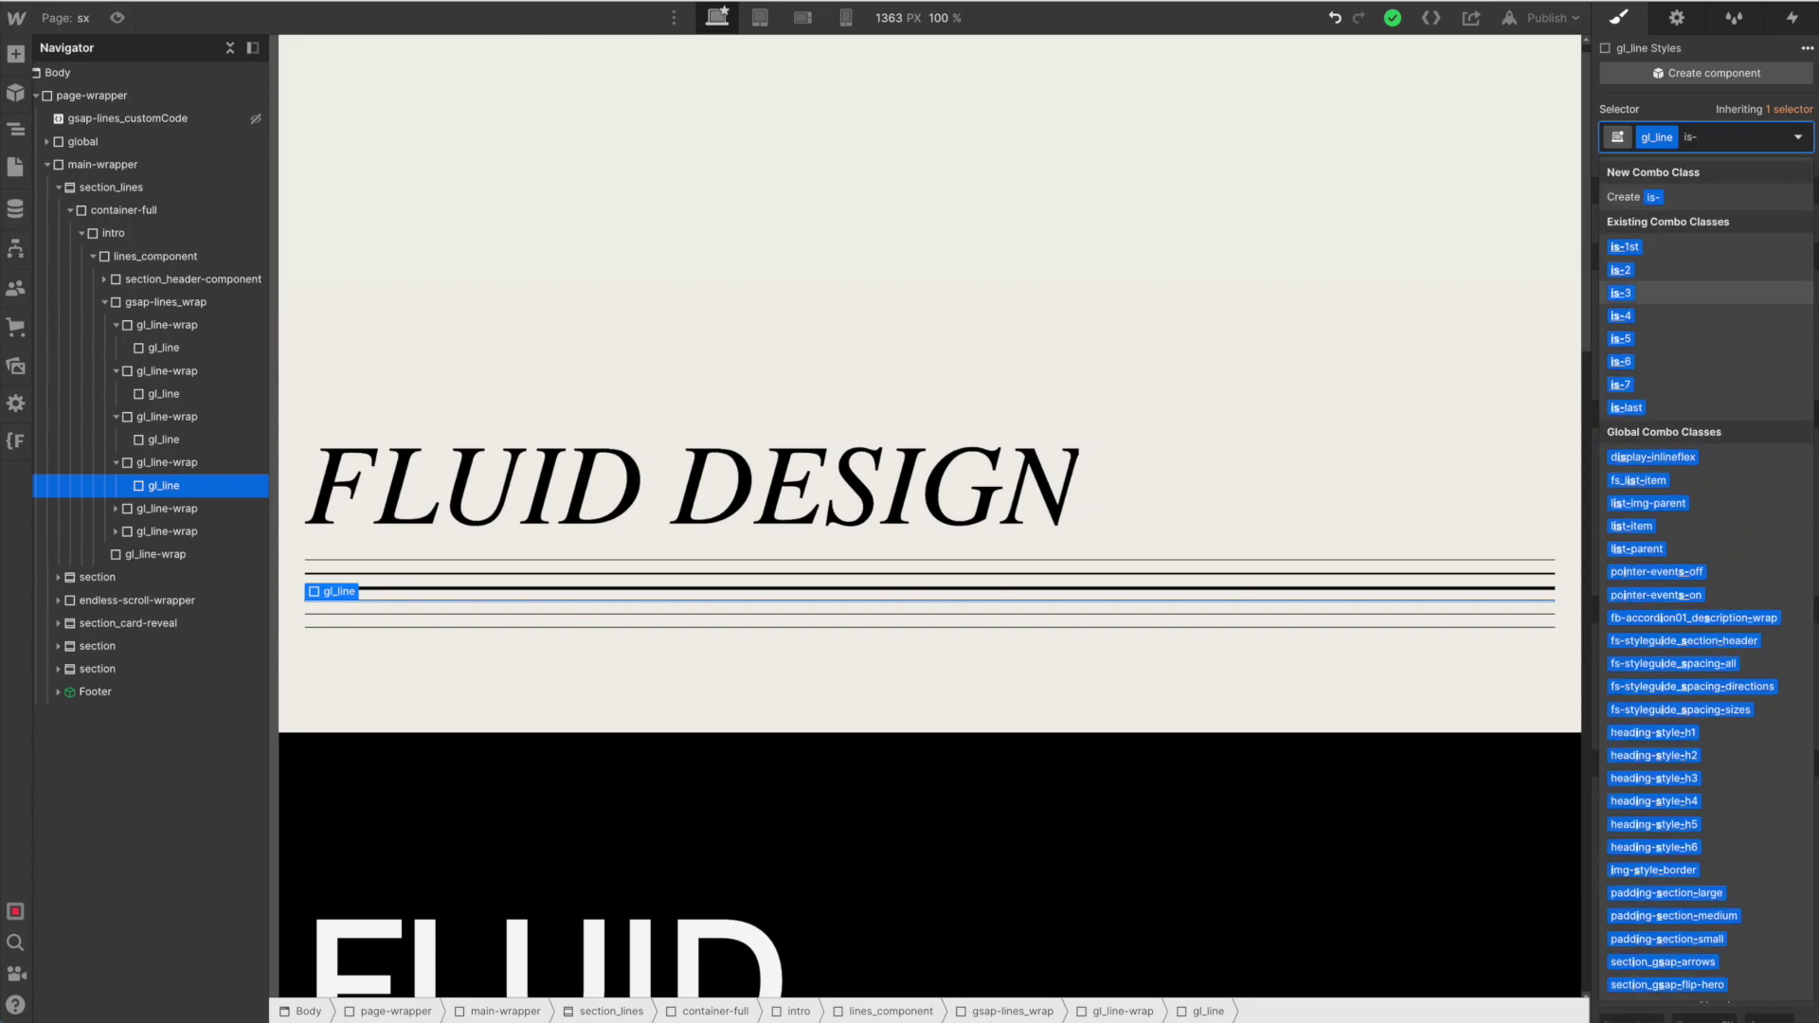
pyautogui.press('Return')
pyautogui.click(1775, 445)
pyautogui.press('BackSpace')
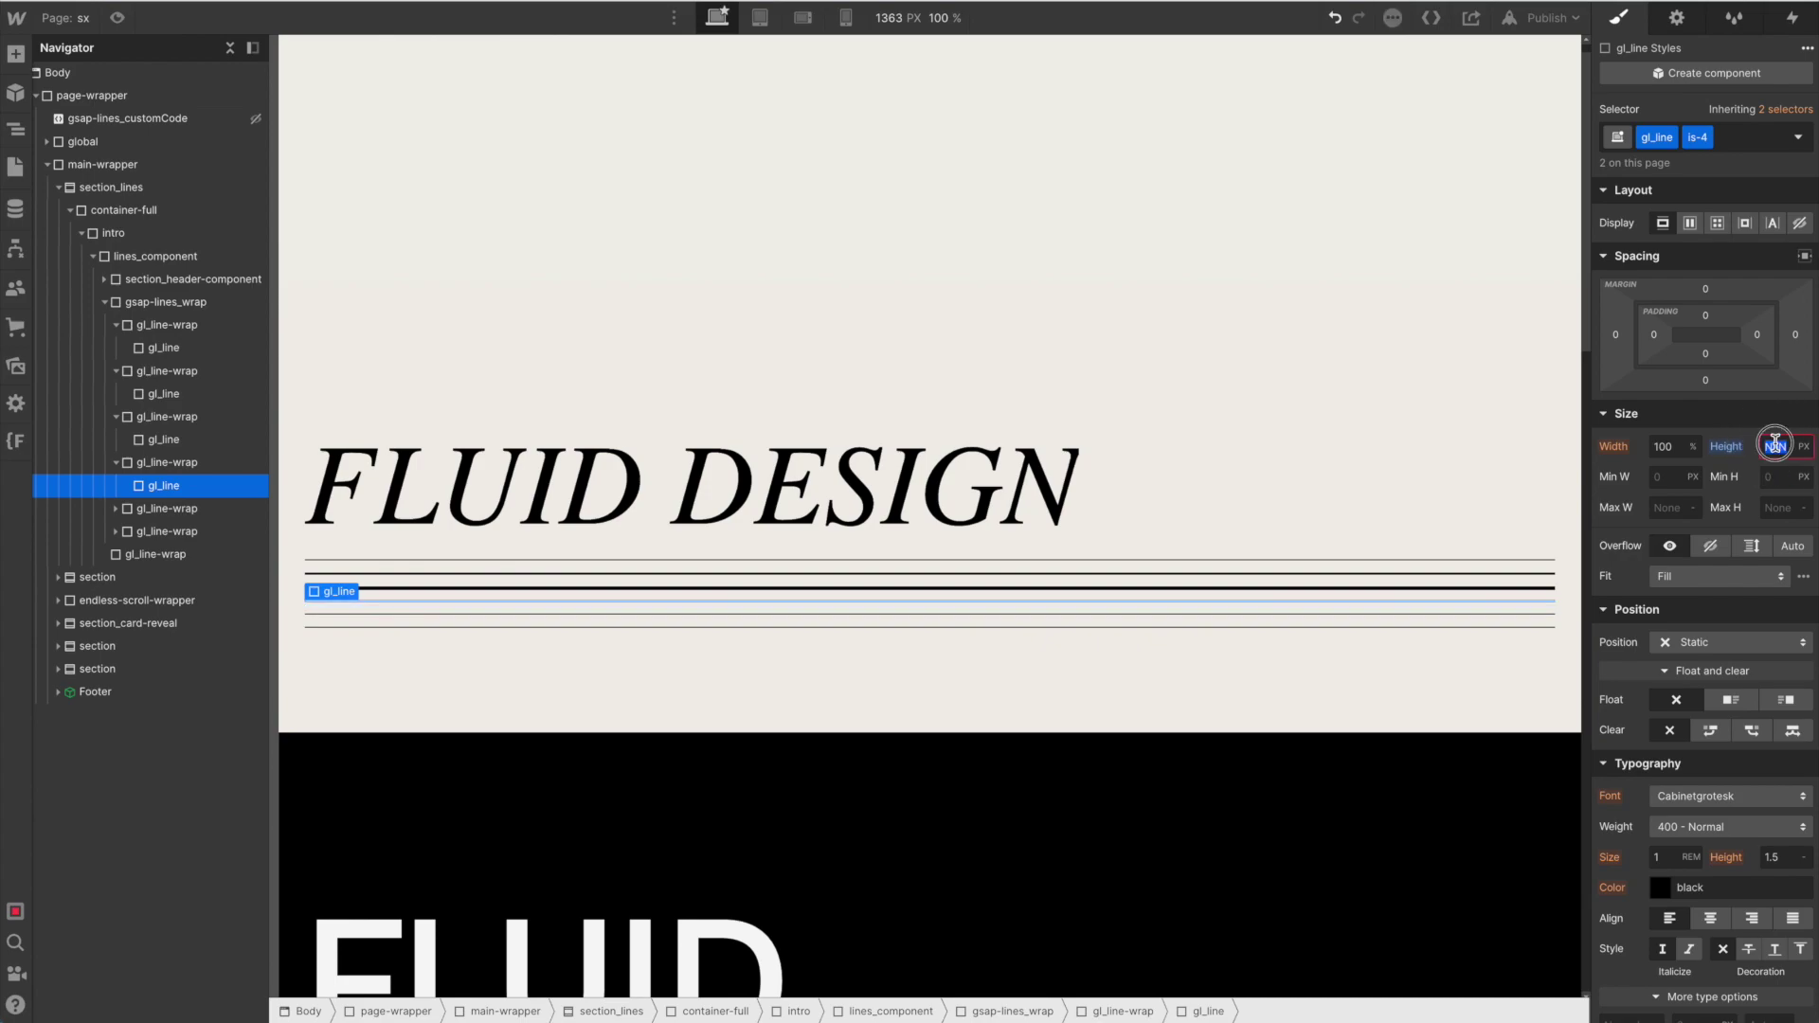
pyautogui.write('6')
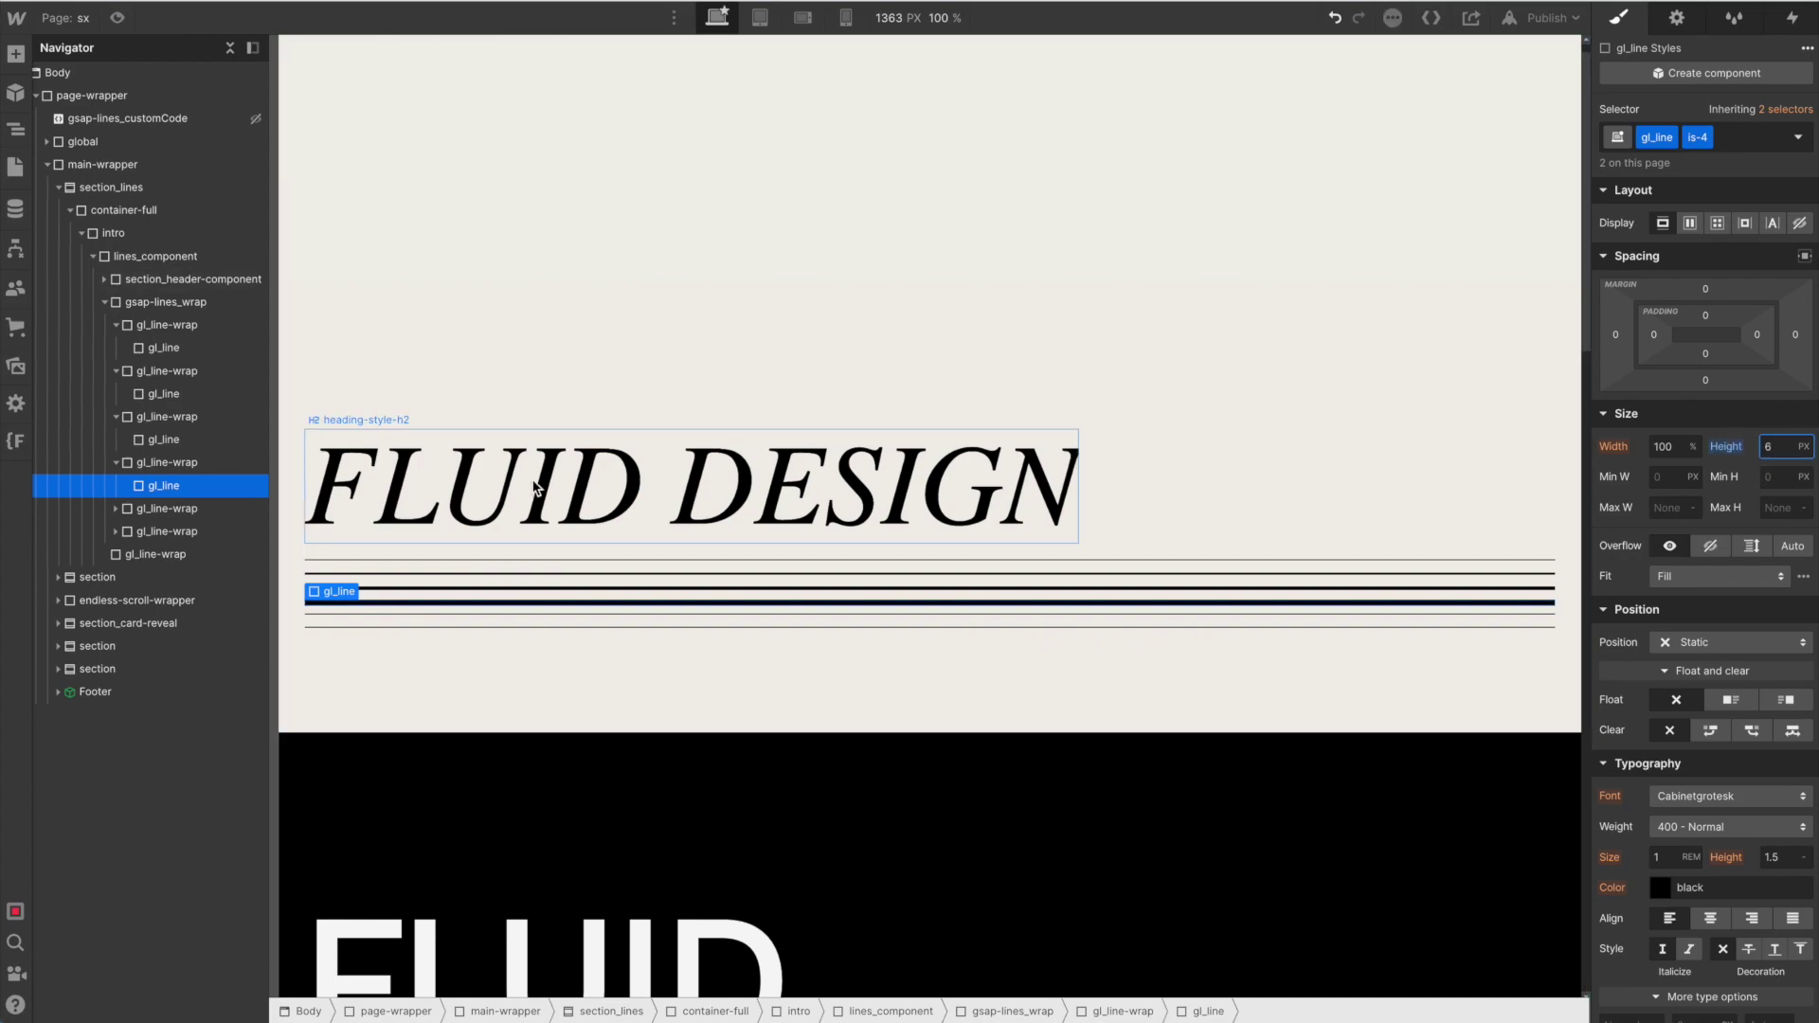
# - Add the existing combo class is-5 to the gl_line in the fifth gl_line-wrap
pyautogui.click(115, 509)
pyautogui.click(128, 536)
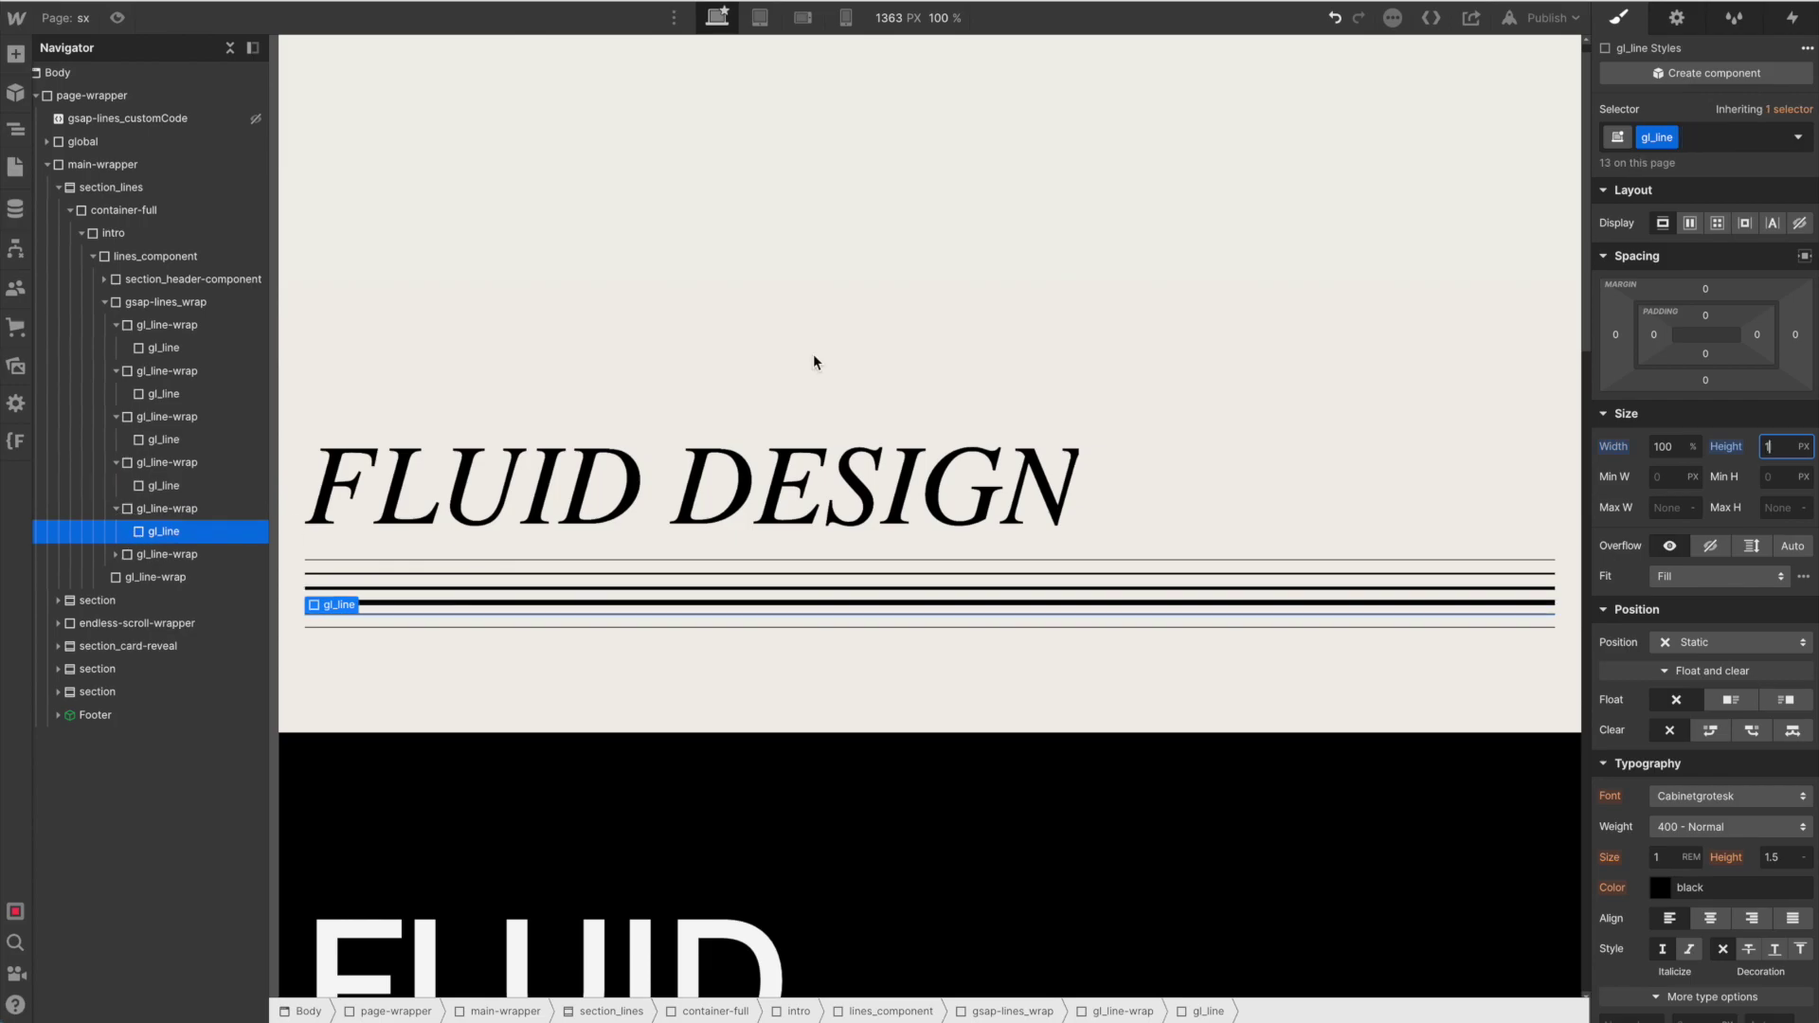
pyautogui.click(1727, 140)
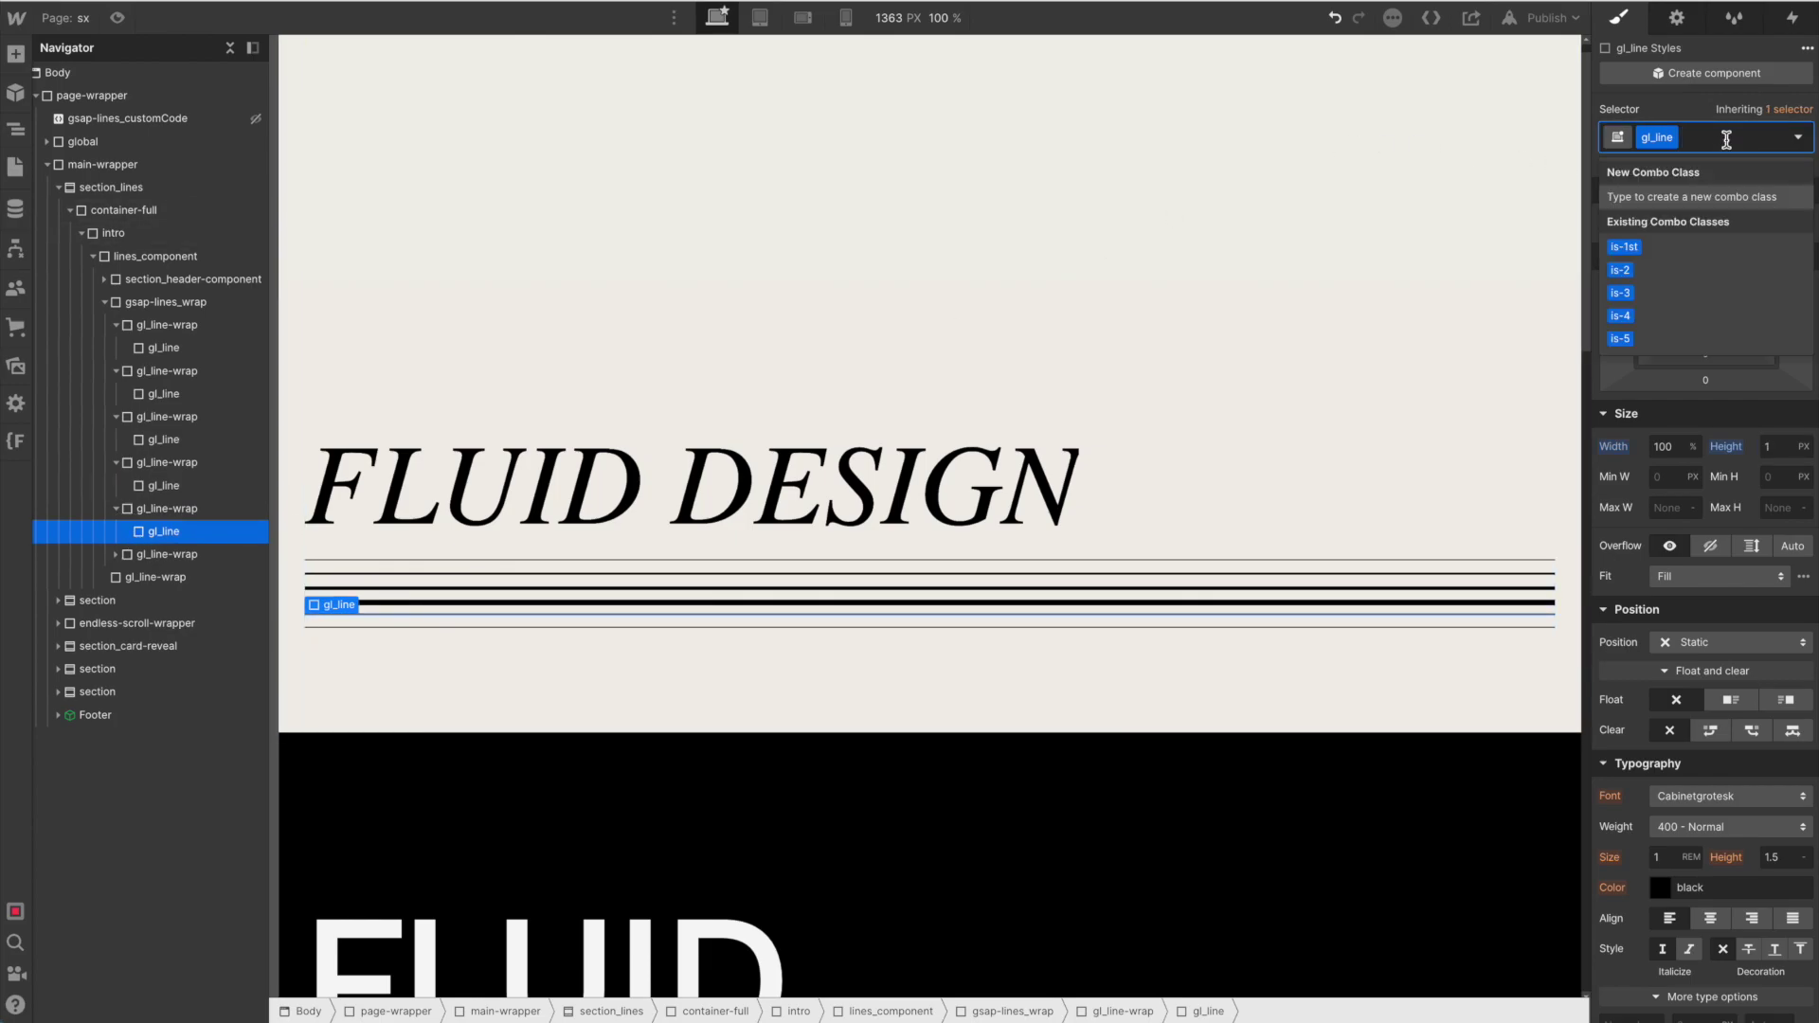
pyautogui.write('is')
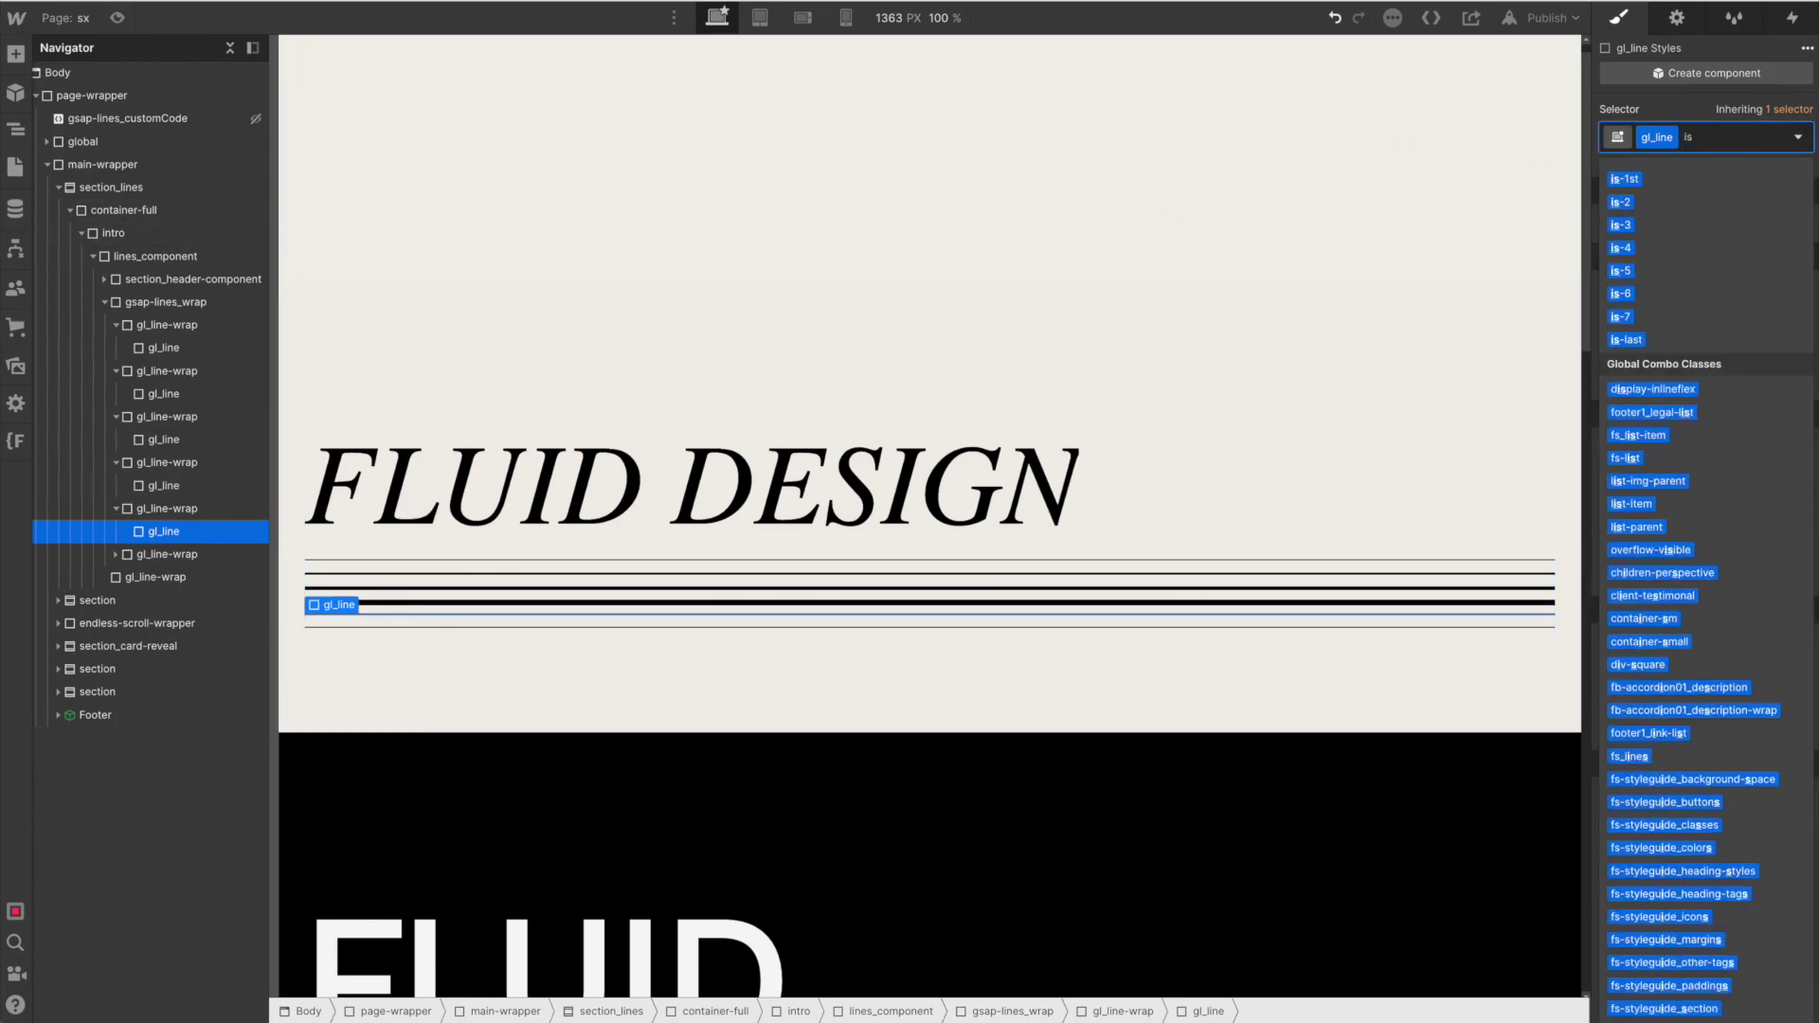
pyautogui.click(1628, 271)
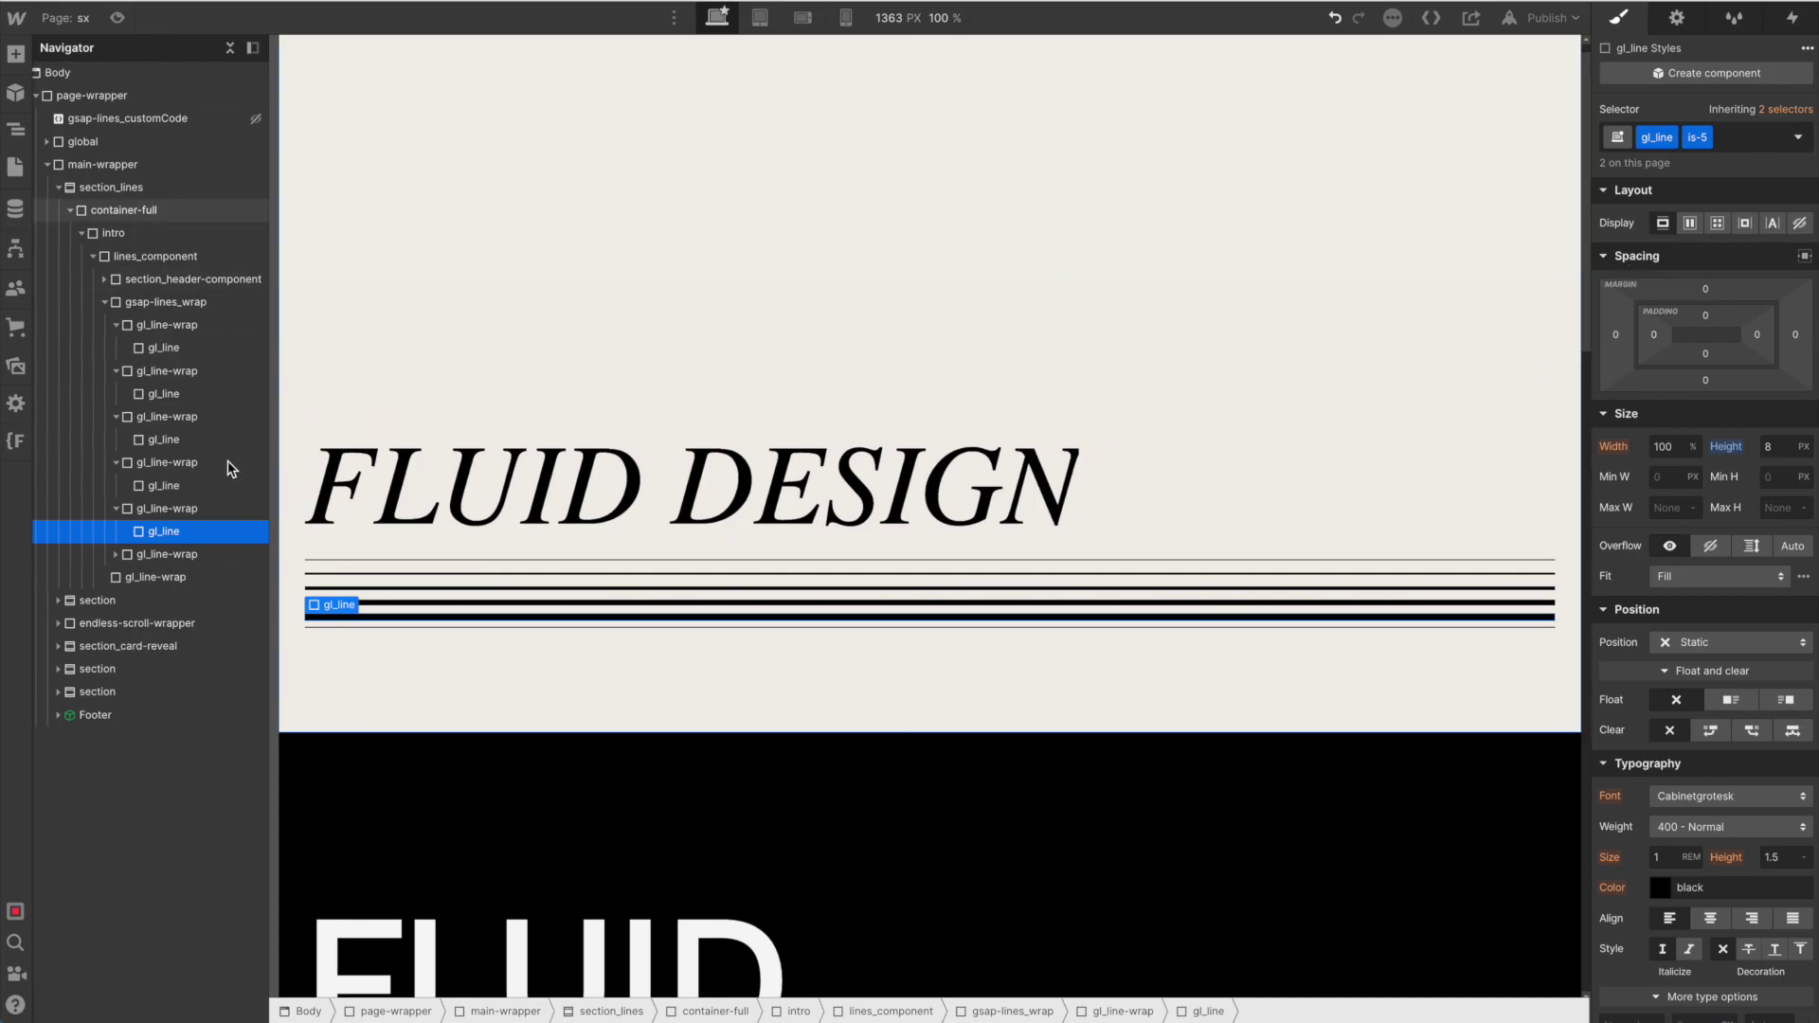
# - Add the existing combo class is-6 to the gl_line in the sixth gl_line-wrap
pyautogui.click(116, 554)
pyautogui.click(163, 577)
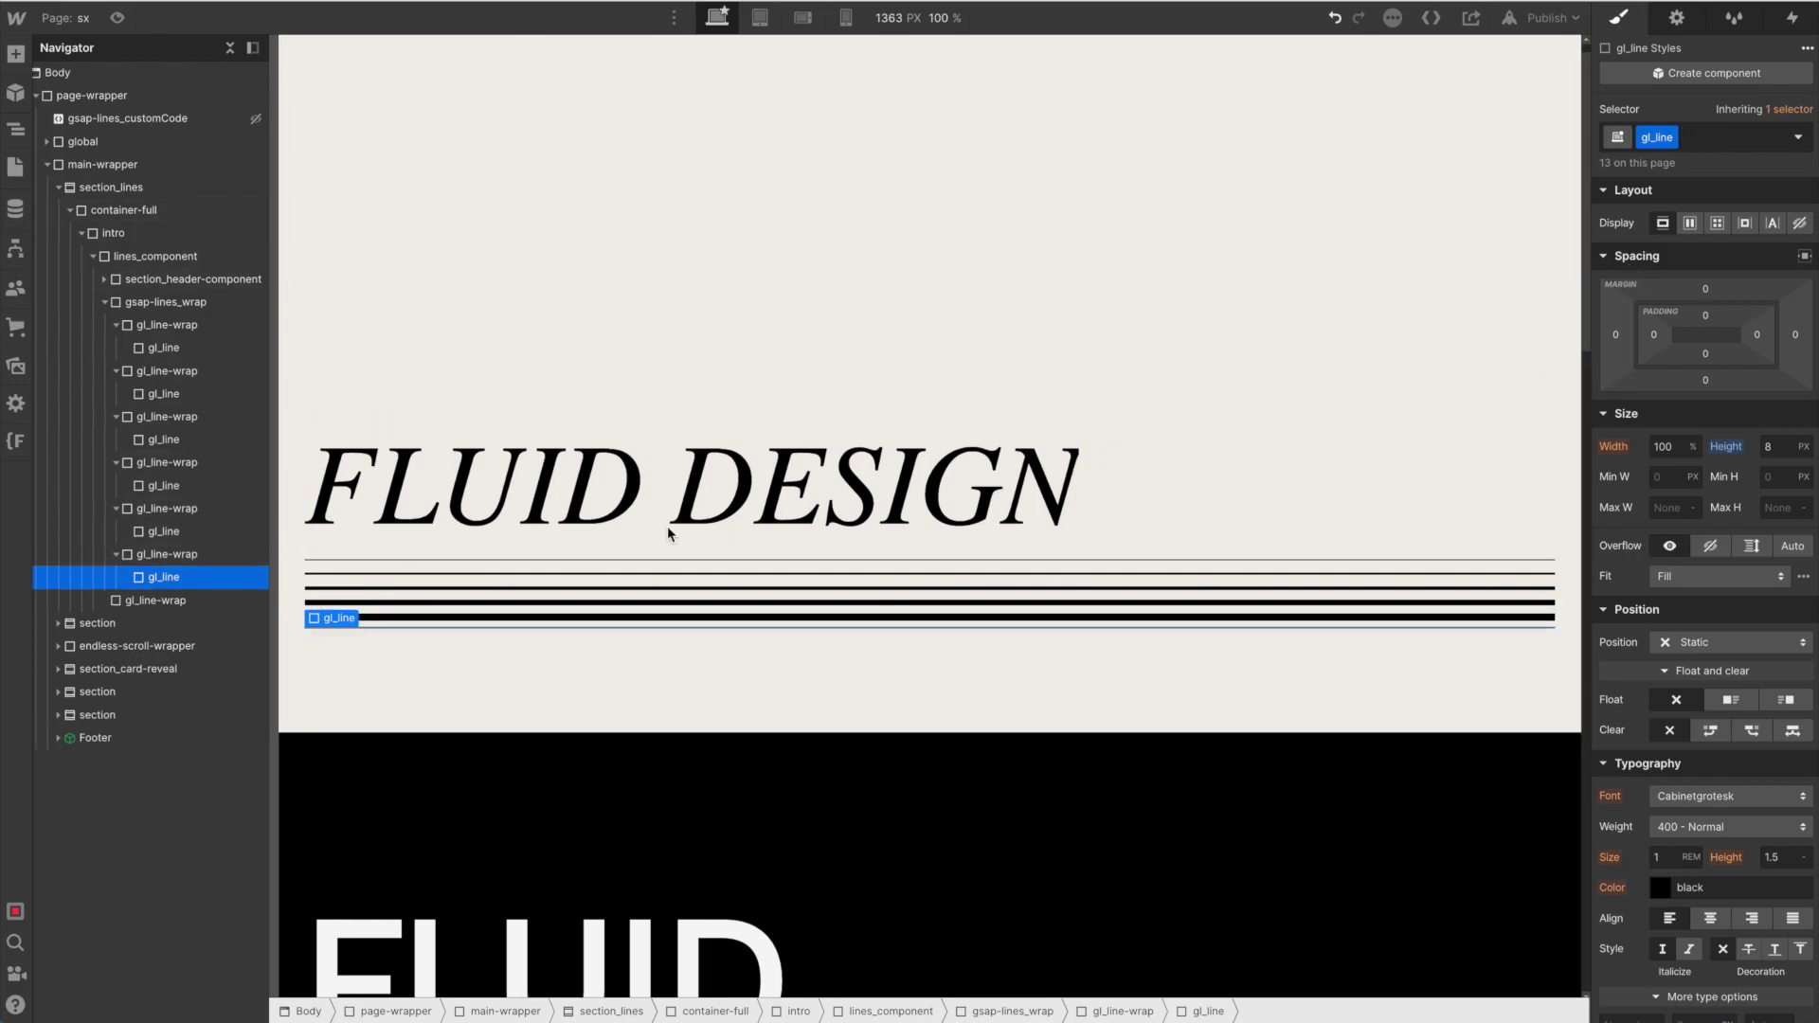
pyautogui.click(1739, 134)
pyautogui.write('is')
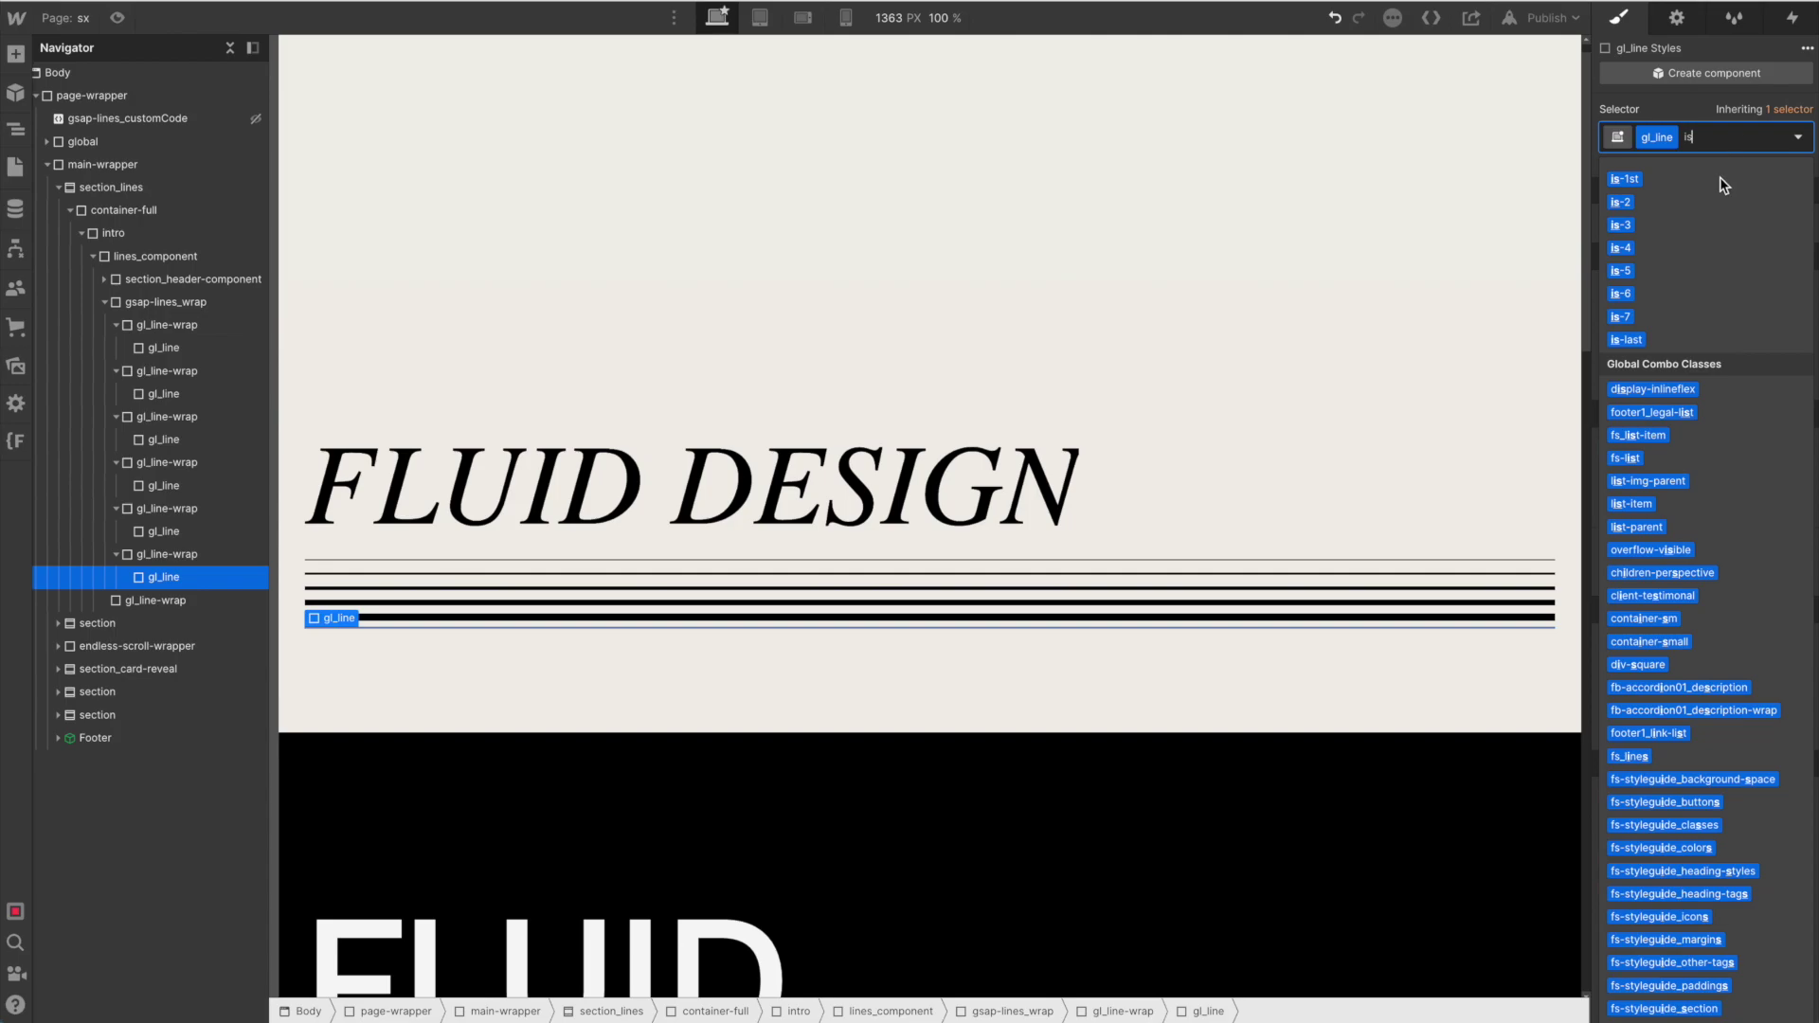
pyautogui.click(1639, 293)
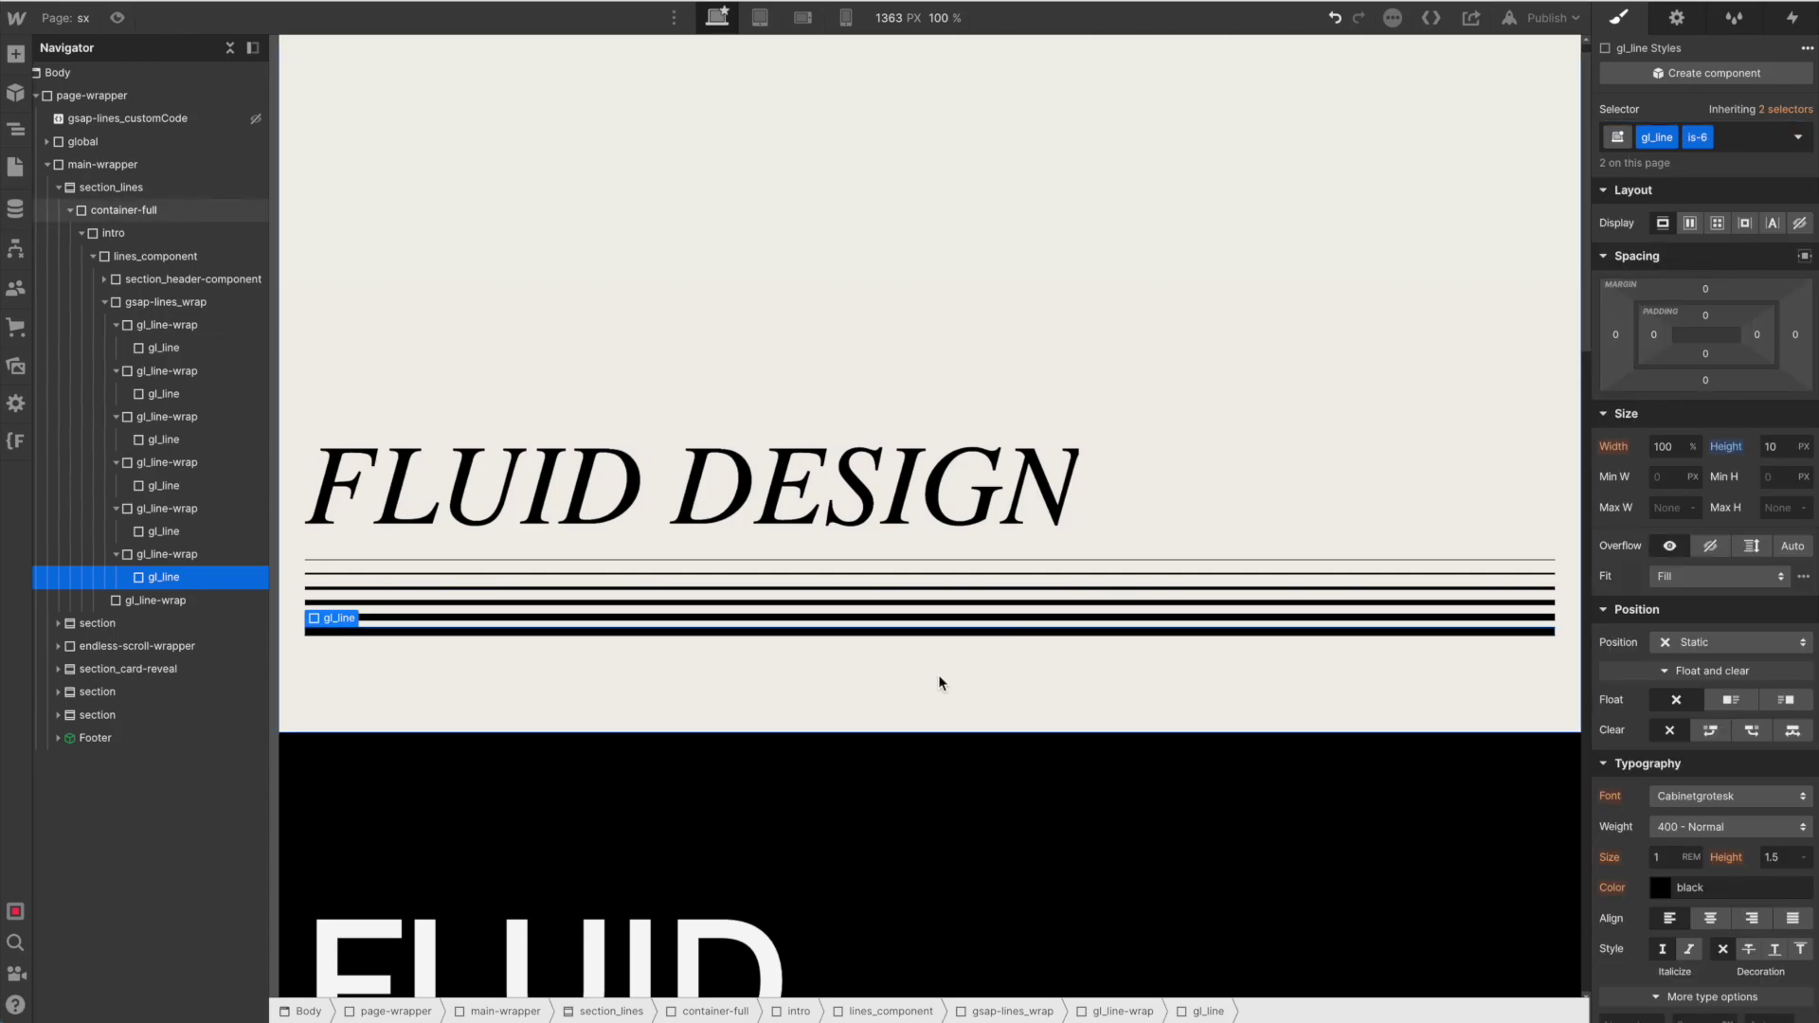
# - Collapse the six gl_line-wrap elements inside gsap-lines_wrap in the element tree
pyautogui.click(116, 554)
pyautogui.click(115, 509)
pyautogui.click(115, 462)
pyautogui.click(116, 417)
pyautogui.click(116, 372)
pyautogui.click(115, 325)
# - Add a div block inside the last gl_line-wrap, the one with the is-last combo class
pyautogui.click(175, 463)
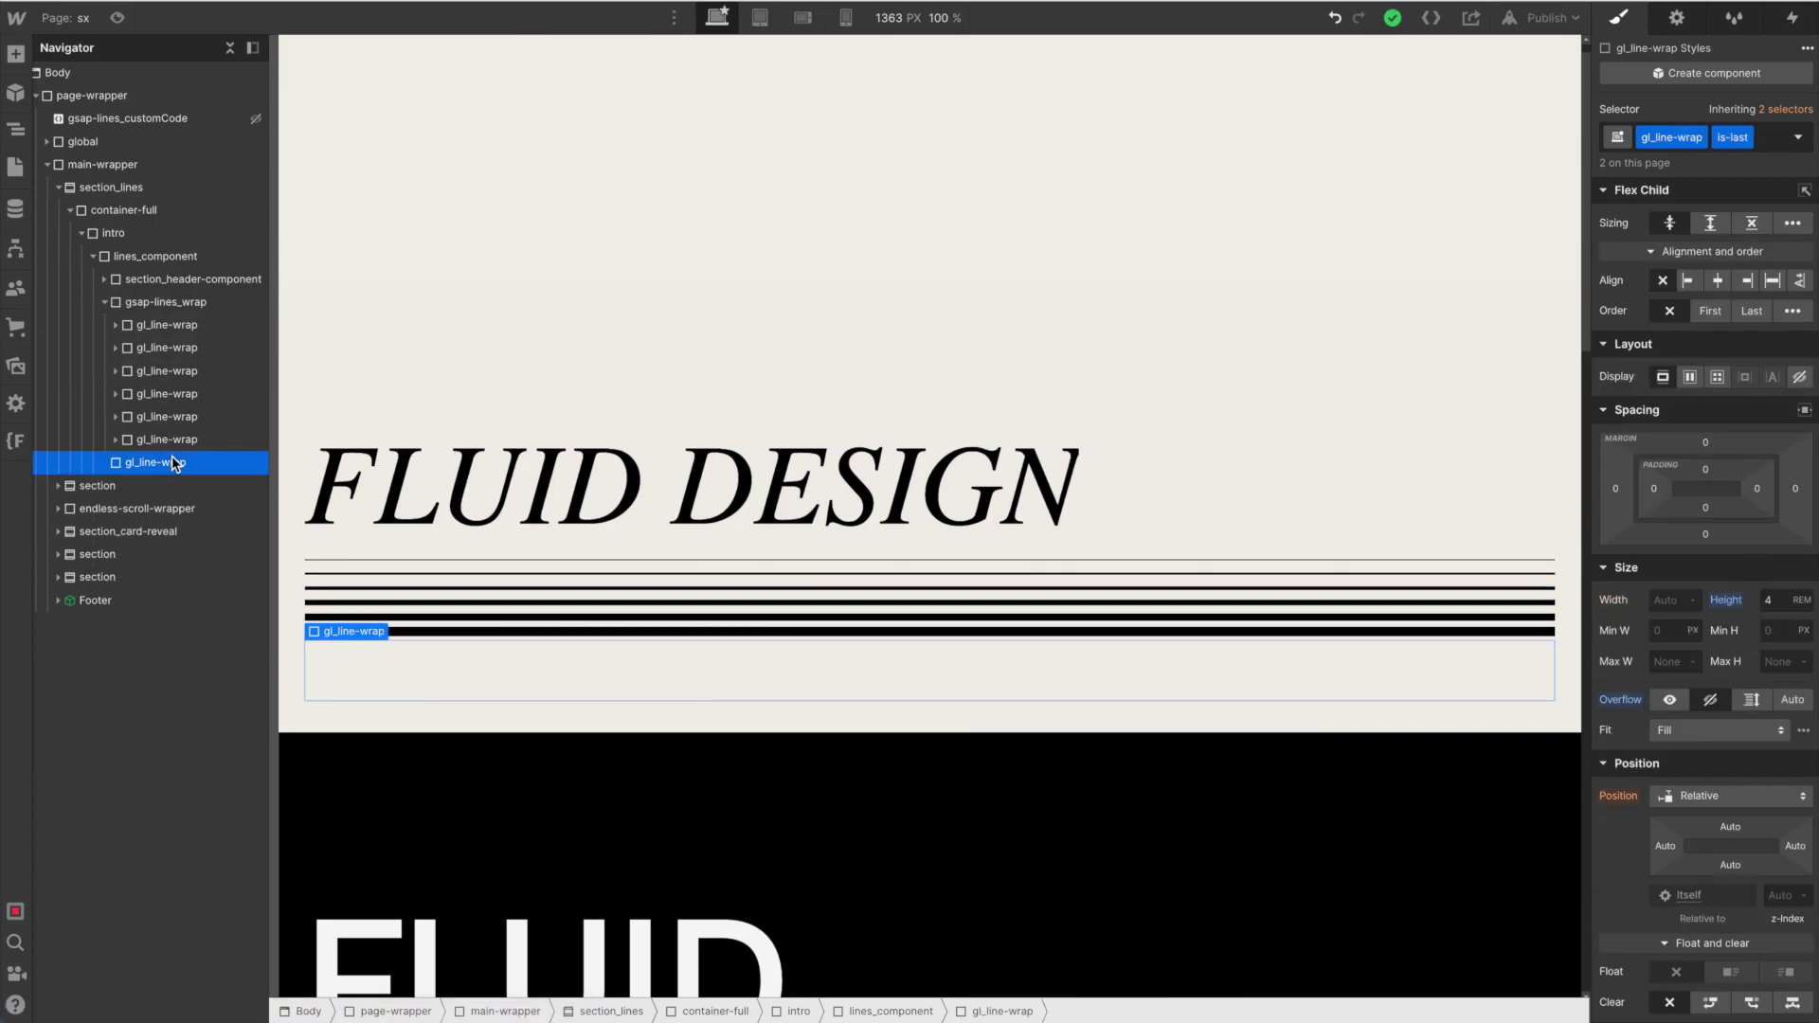
pyautogui.hotkey('ctrl', 'e')
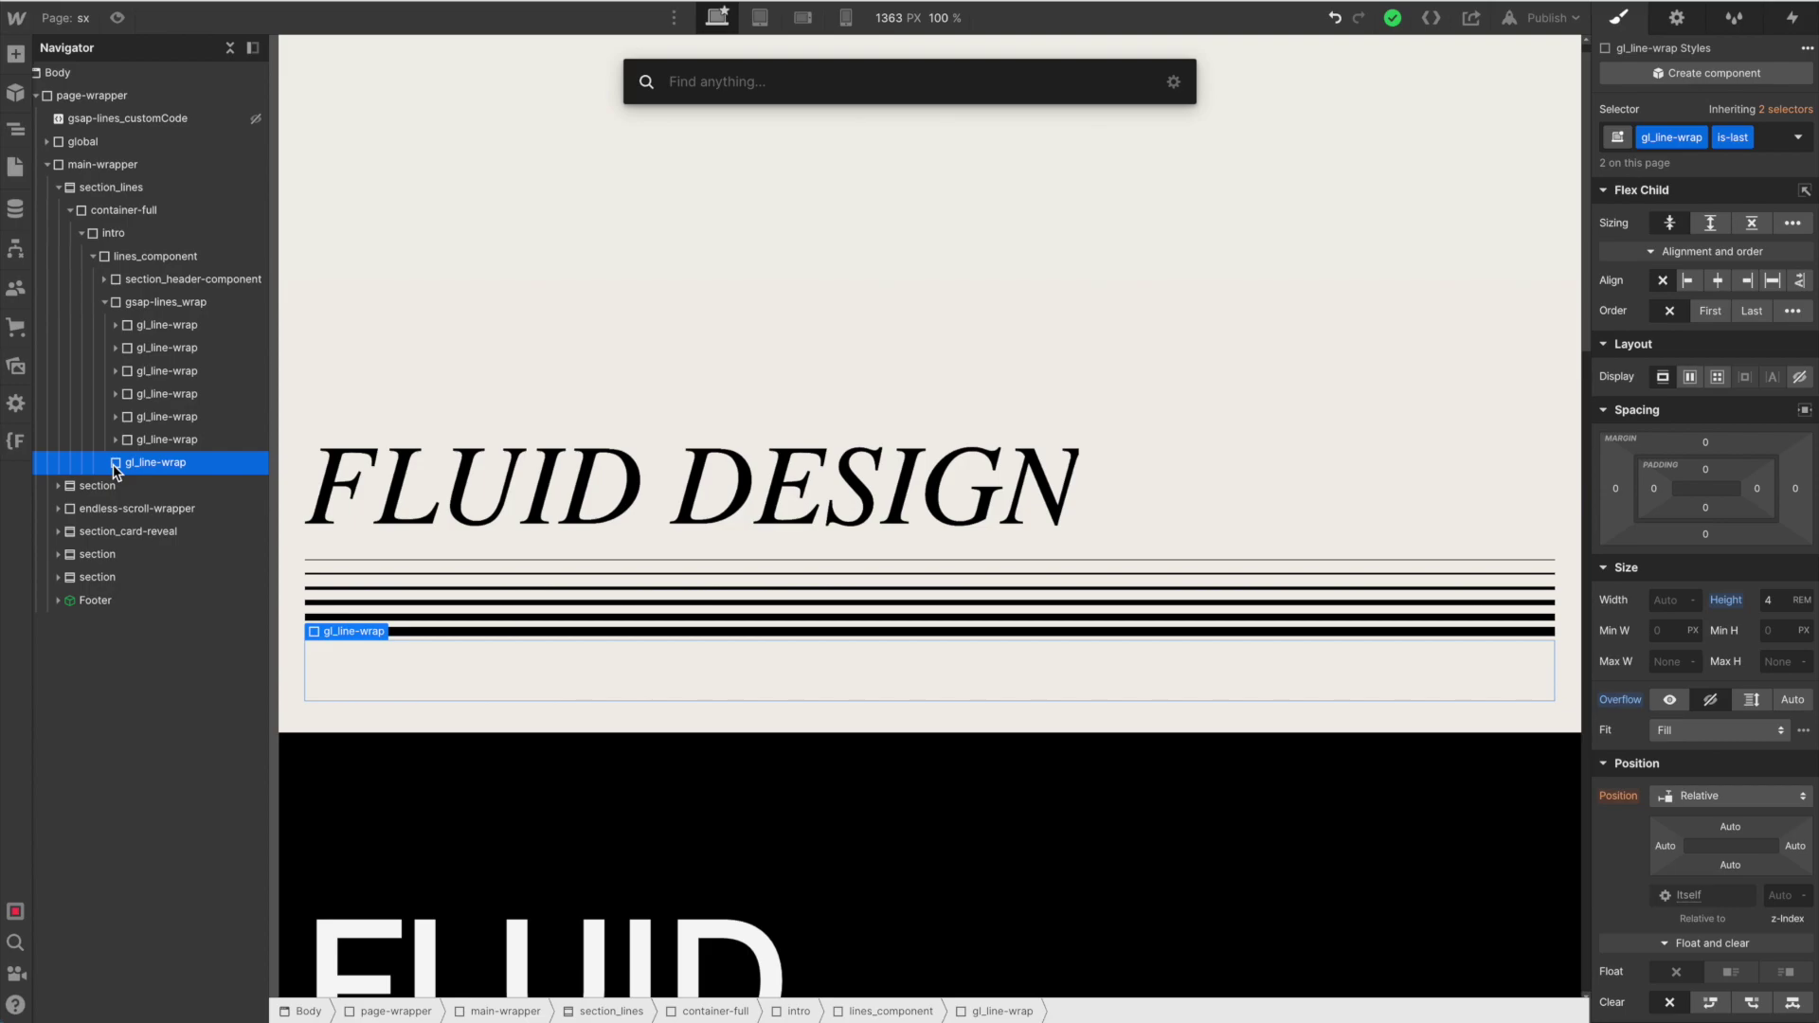
pyautogui.write('div')
pyautogui.press('Return')
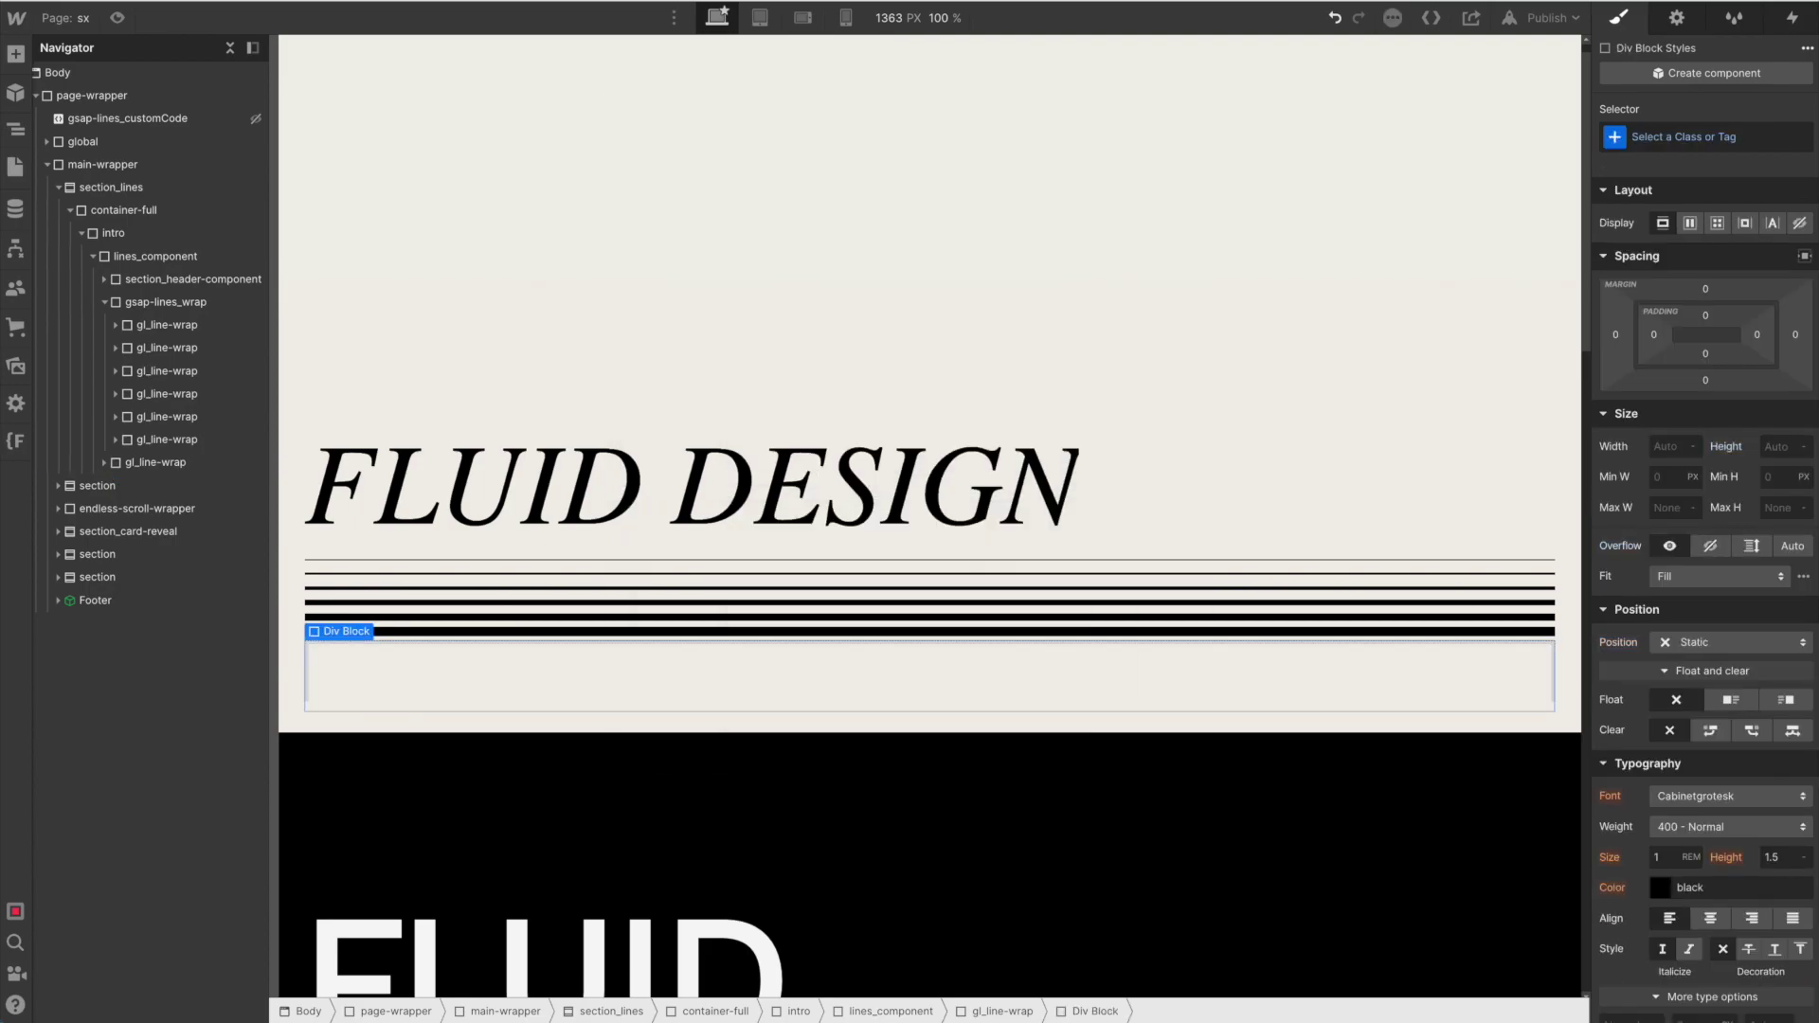
# - Give the new div block the existing class gl_line with the combo class is-last
pyautogui.hotkey('ctrl', 'Return')
pyautogui.write('g')
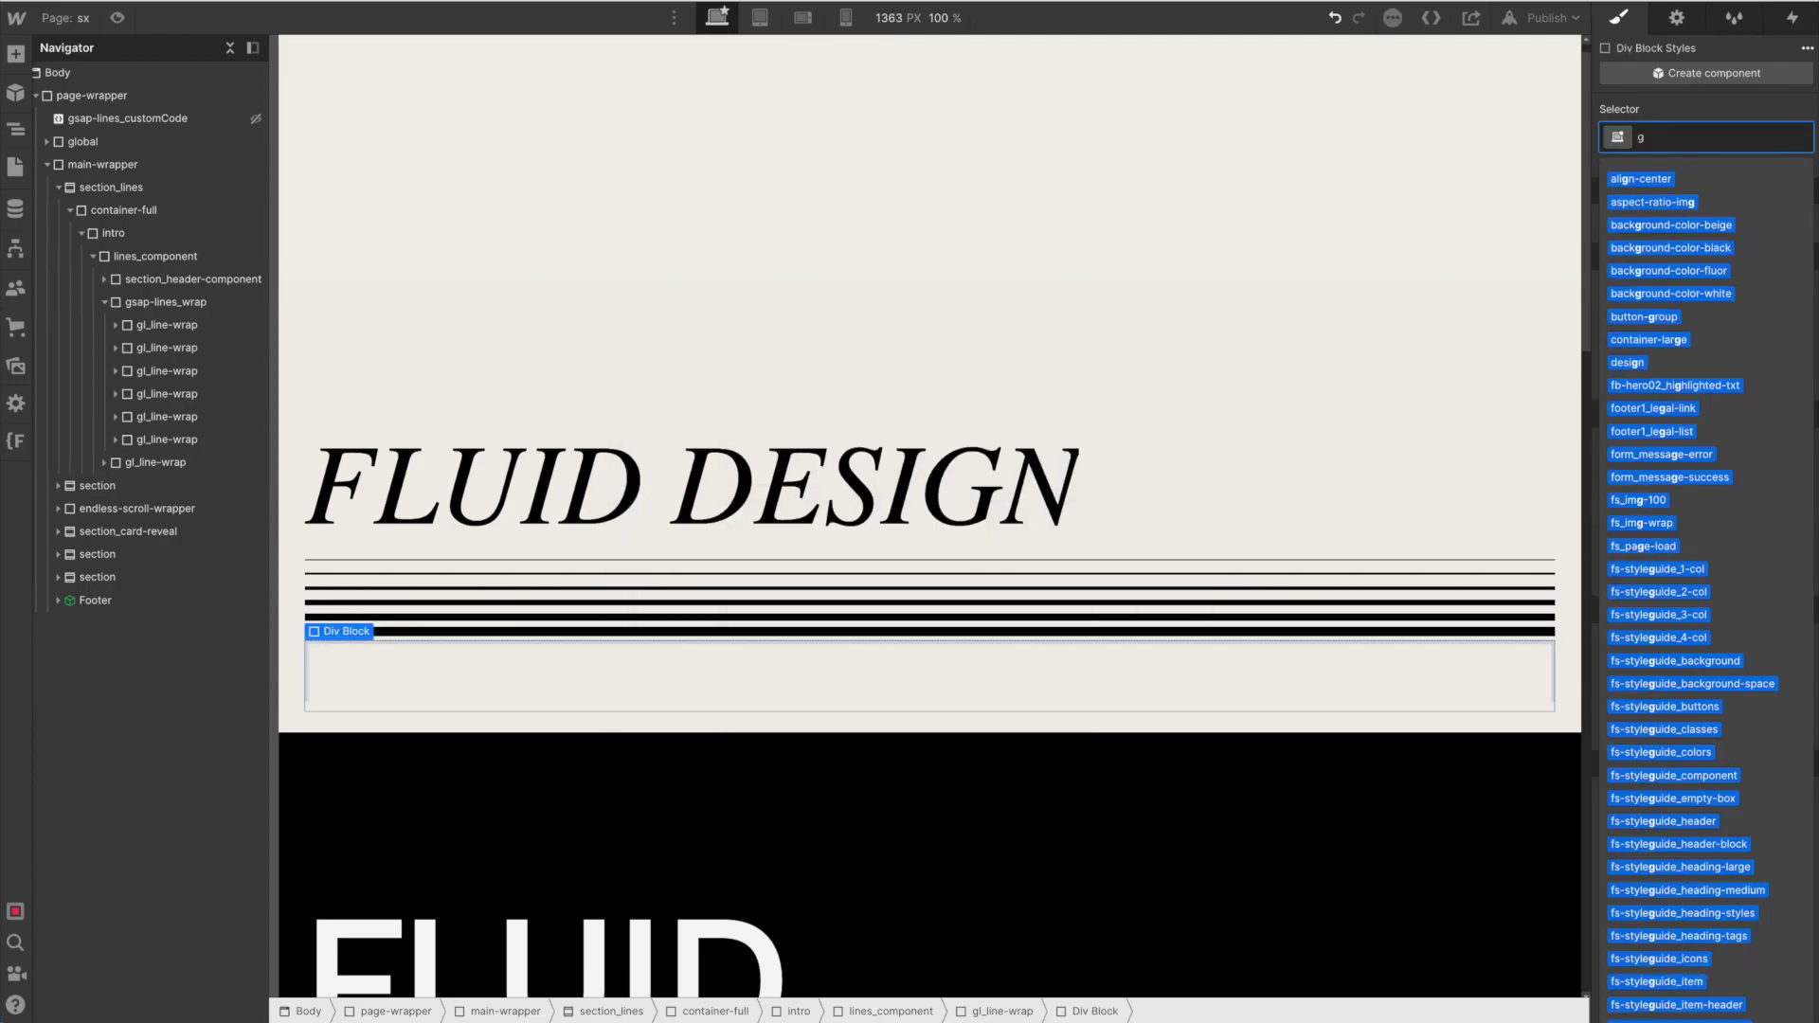
pyautogui.write('l_')
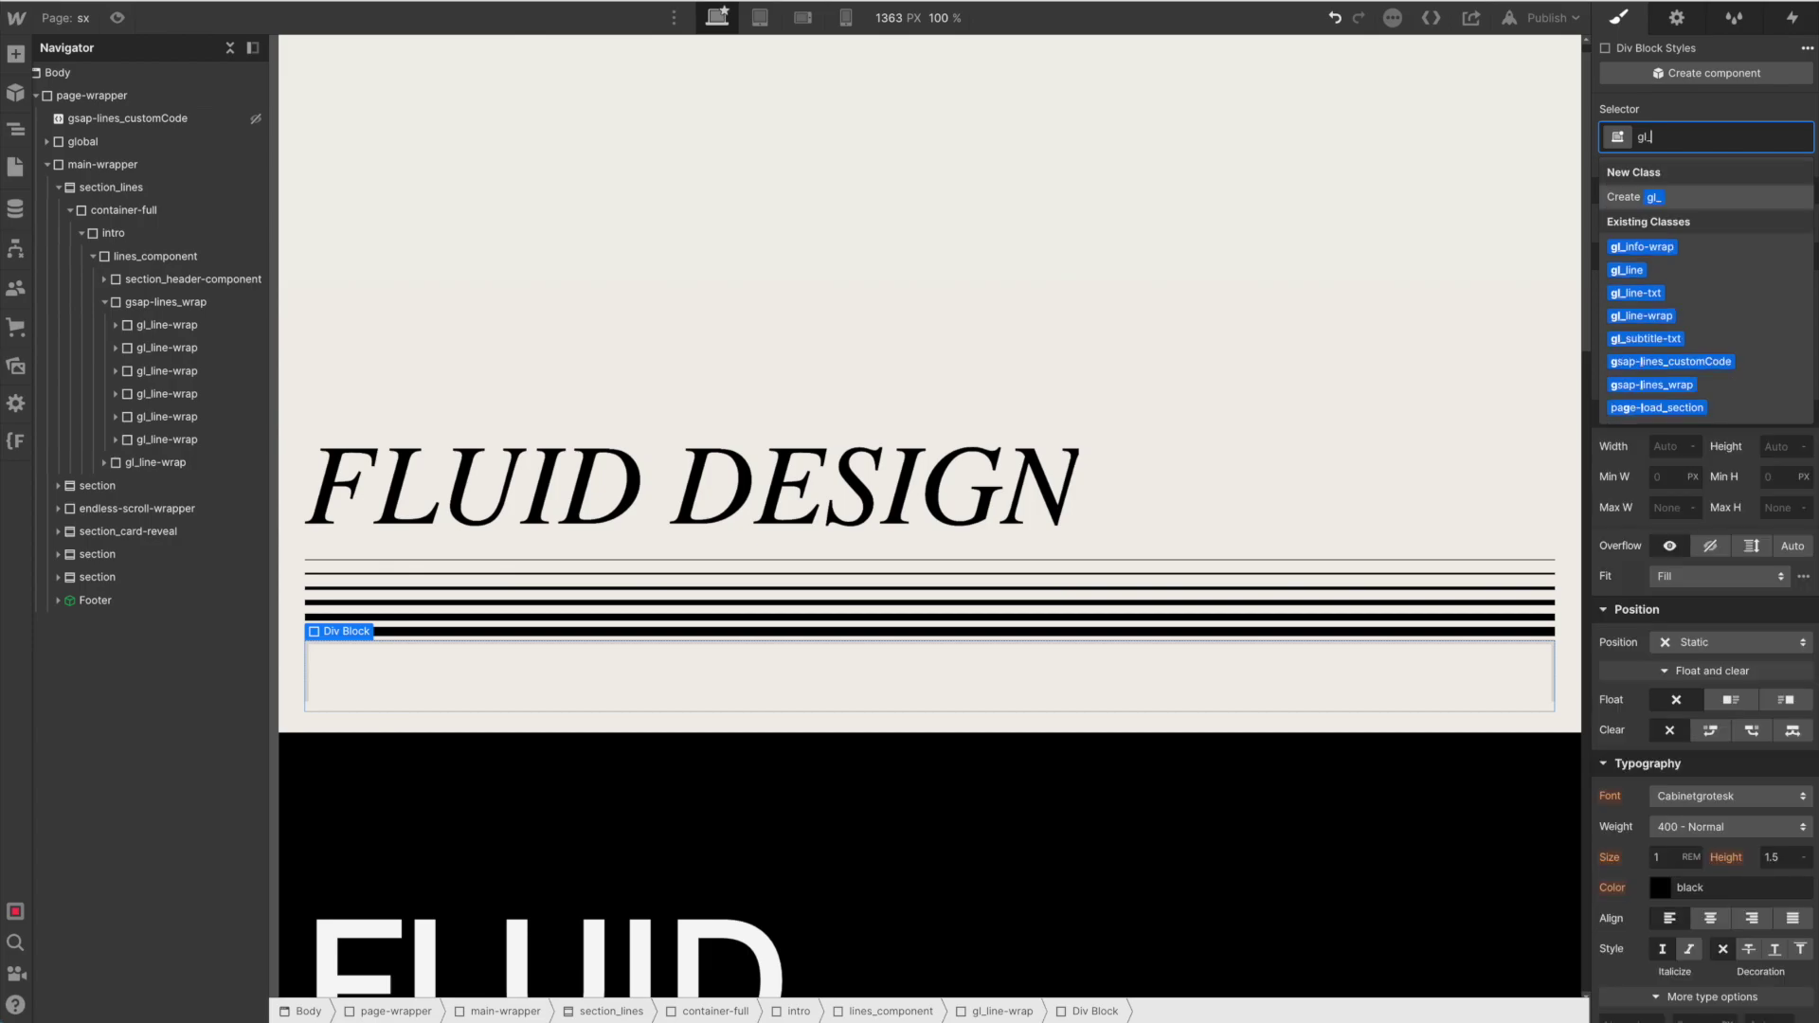
pyautogui.press('Down')
pyautogui.press('Down')
pyautogui.press('Return')
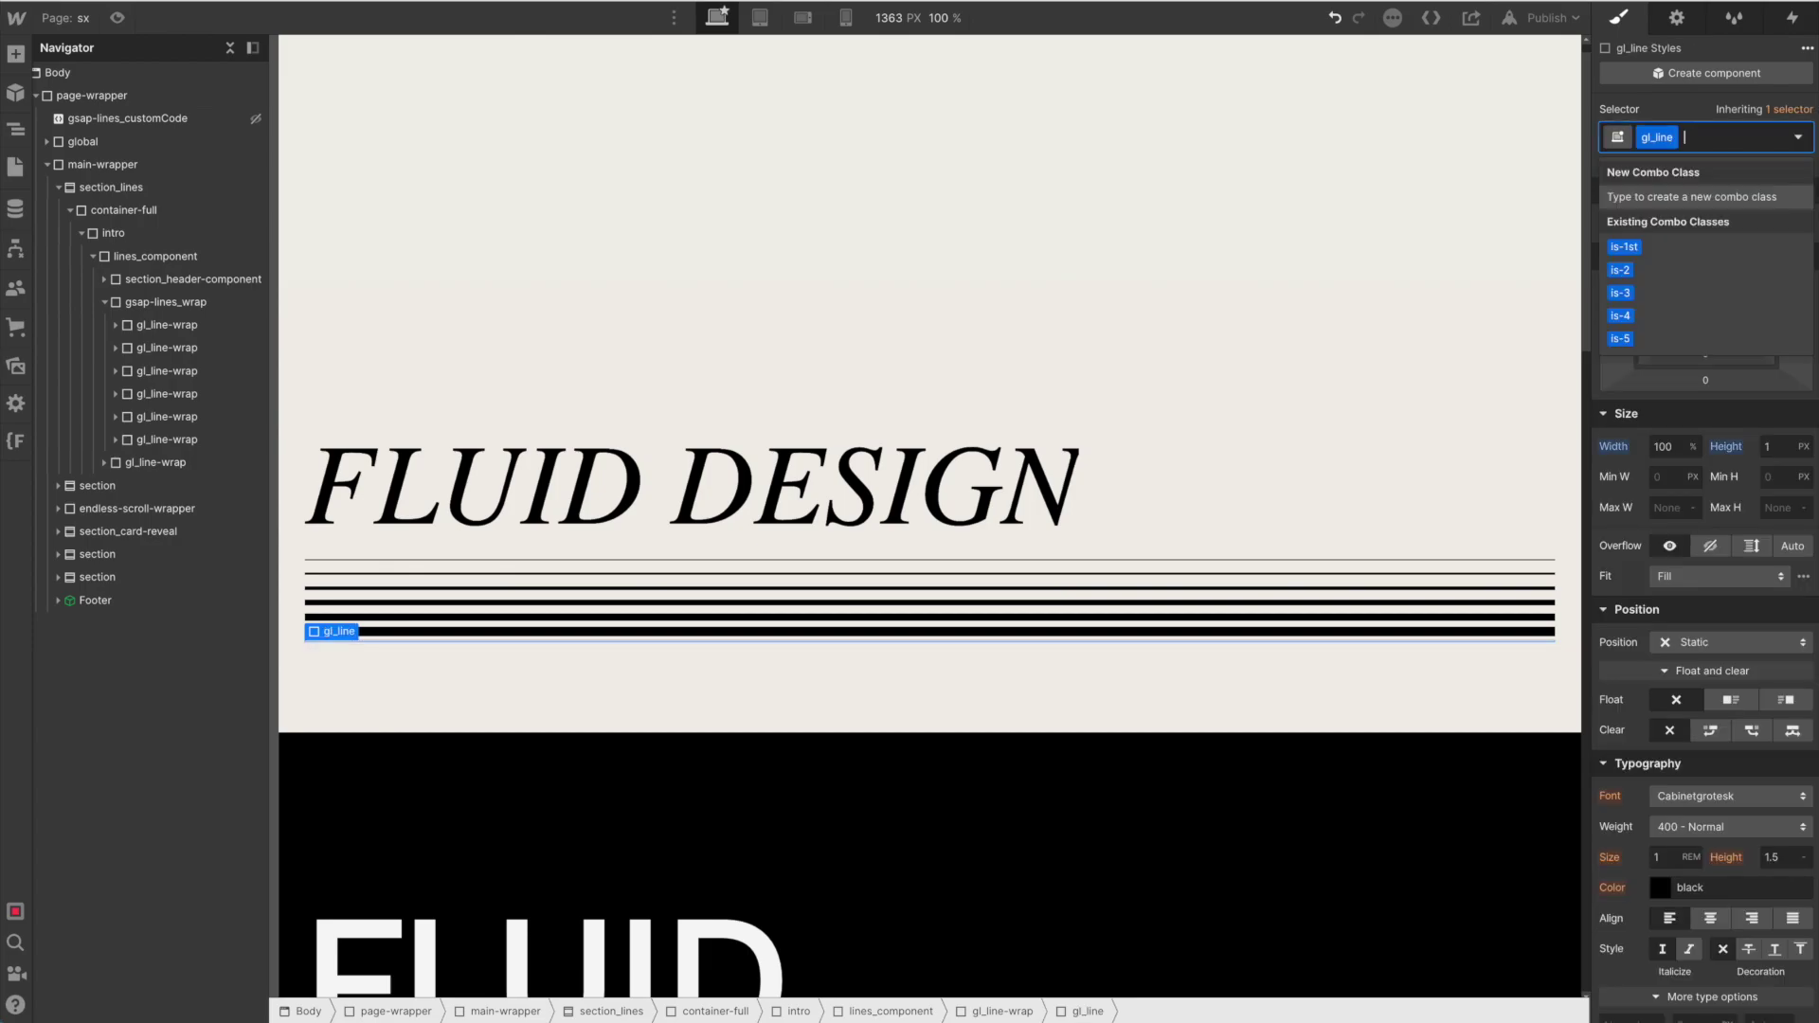
pyautogui.write('is-')
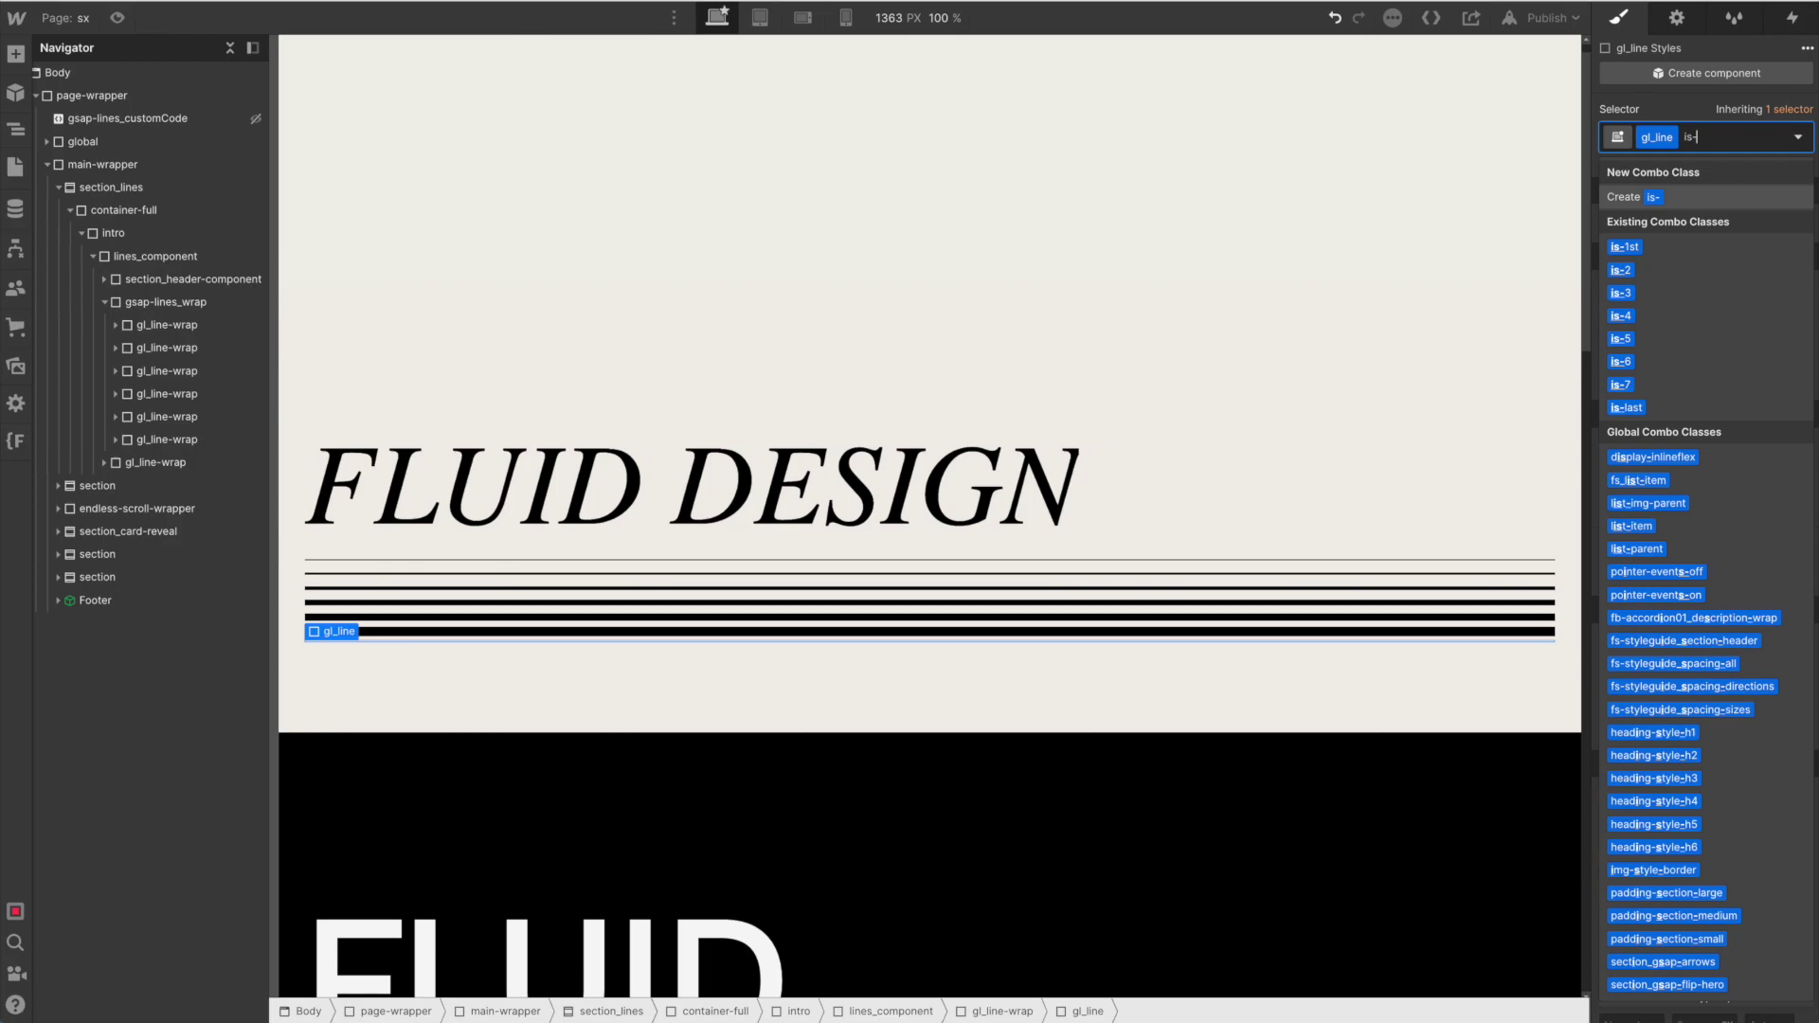
pyautogui.write('last')
pyautogui.press('Down')
pyautogui.press('Return')
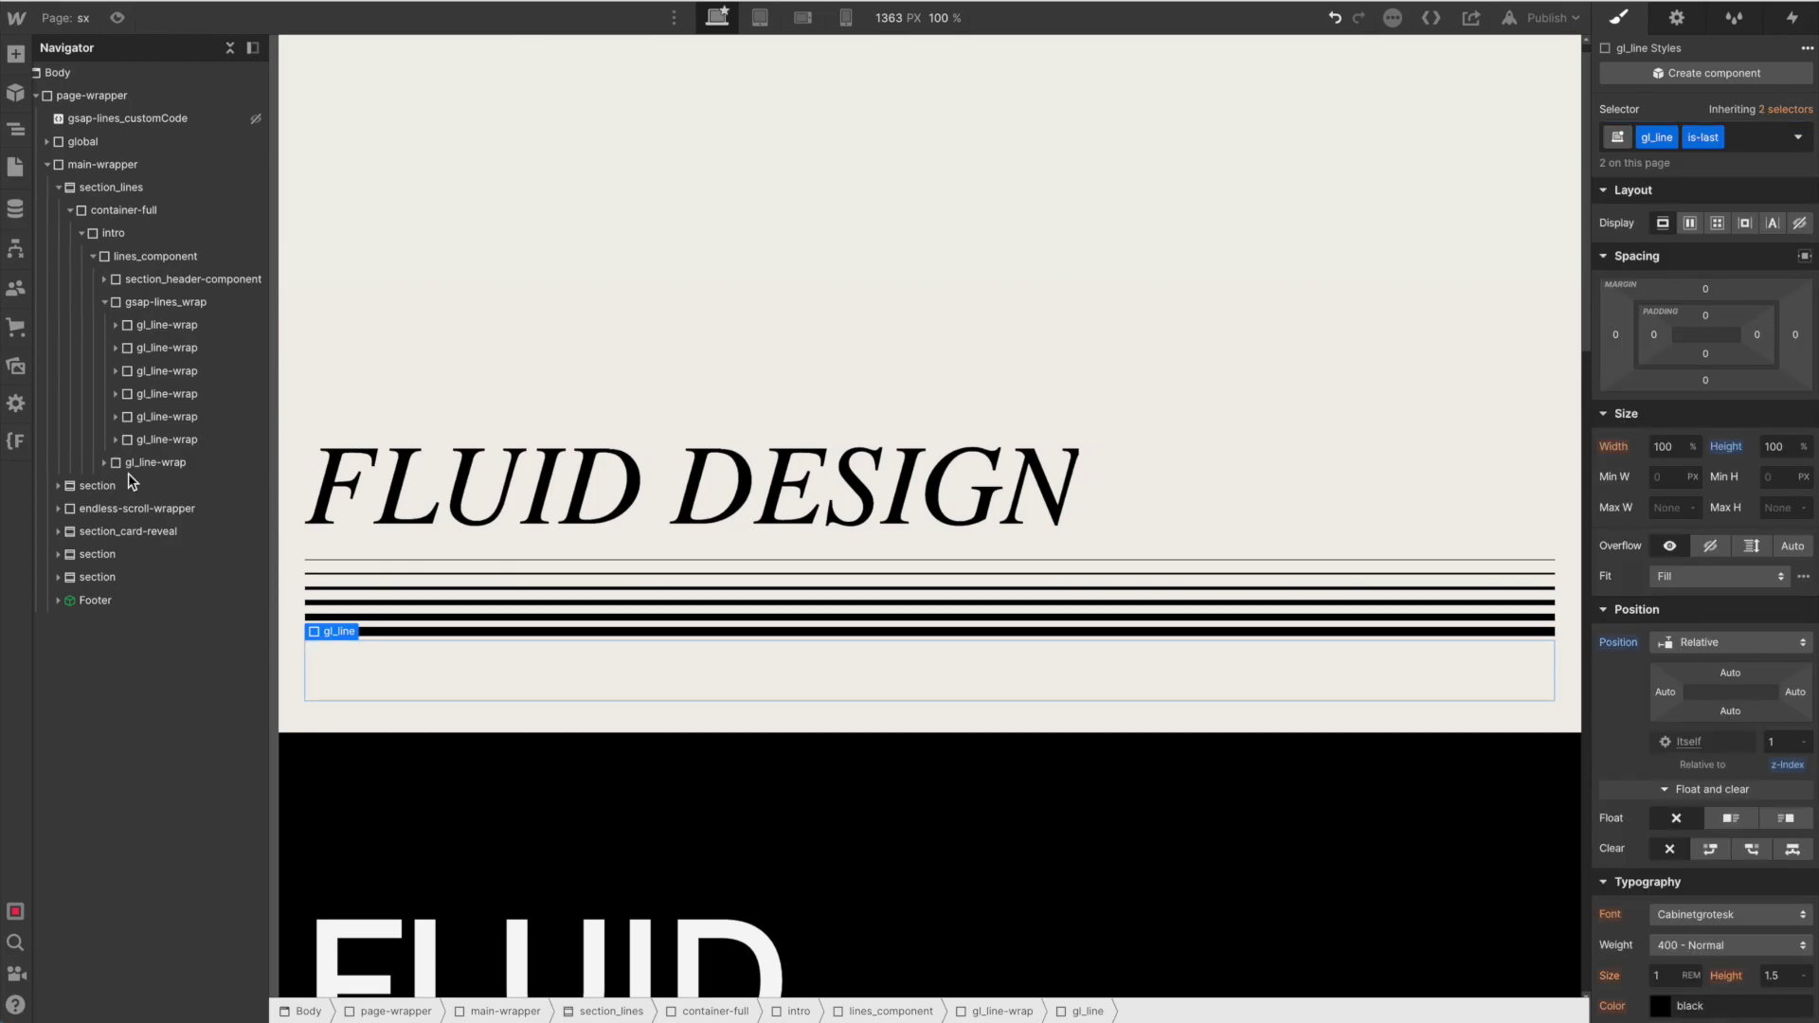
pyautogui.click(1732, 448)
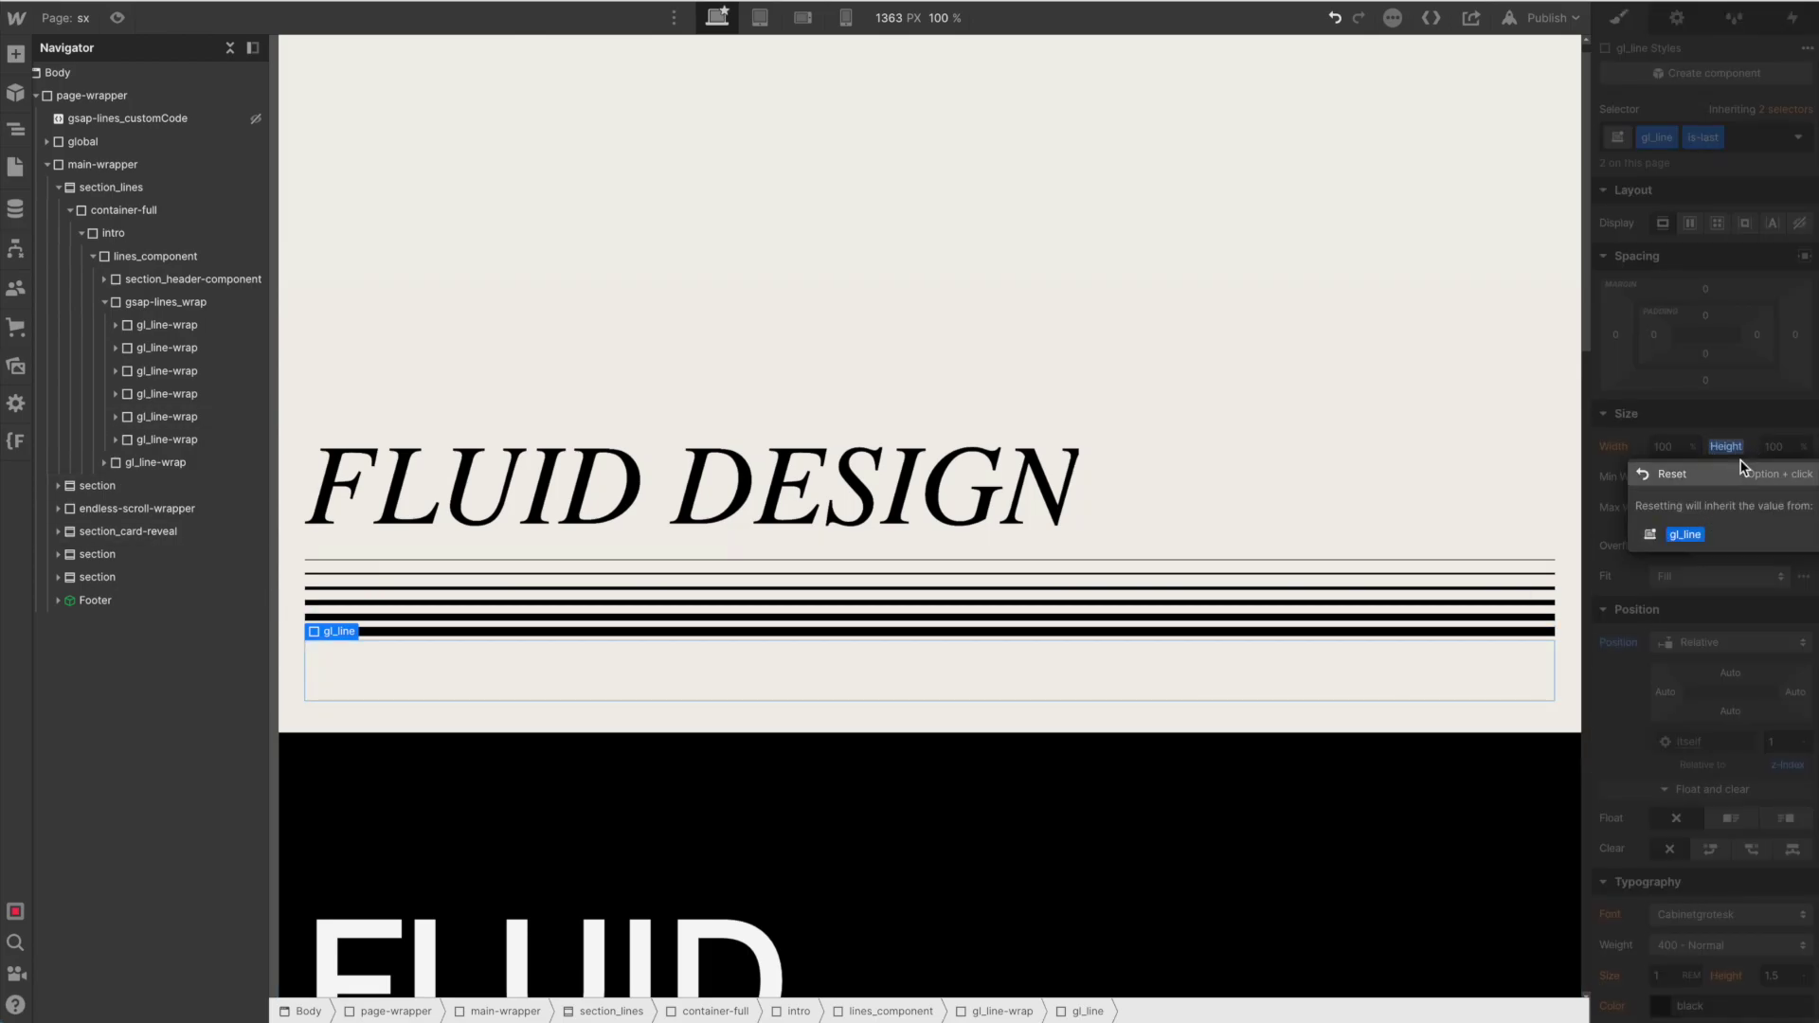
pyautogui.click(1774, 447)
pyautogui.write('10')
pyautogui.click(1803, 446)
pyautogui.click(1782, 445)
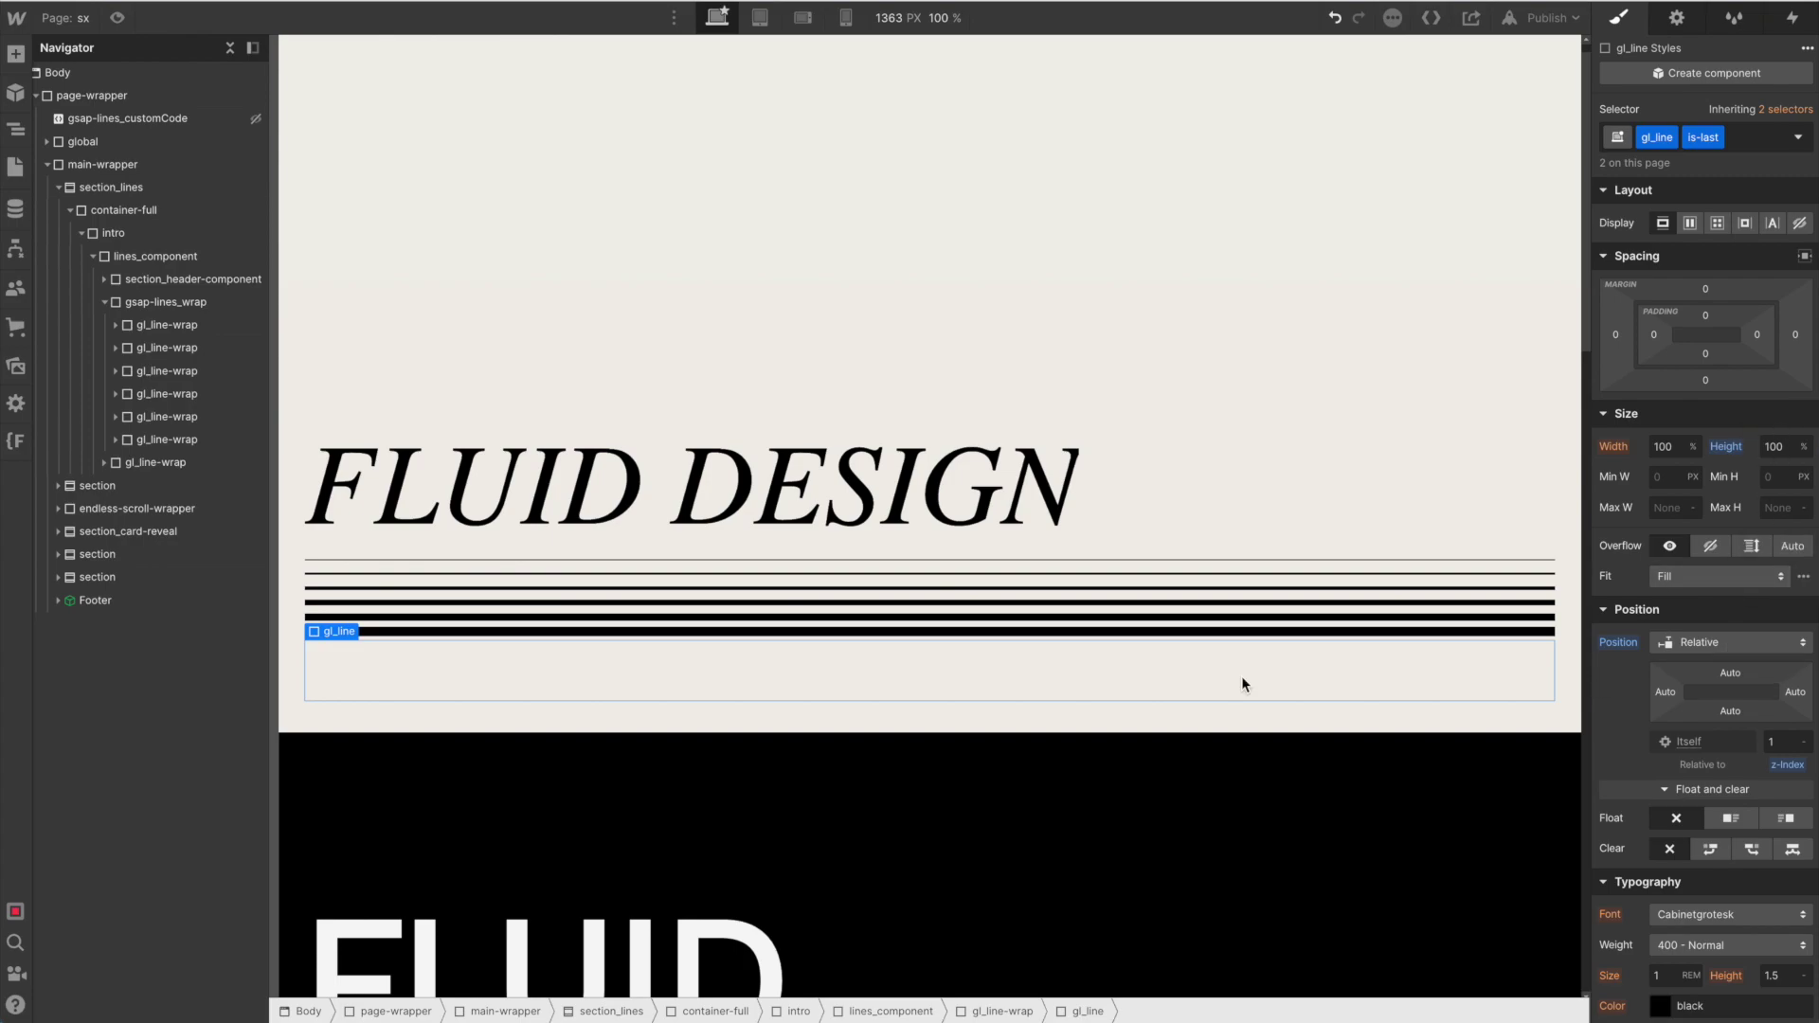
# - Add a custom attribute named fb-color with the value black to the is-last gl_line
pyautogui.click(1674, 23)
pyautogui.click(1803, 354)
pyautogui.click(1734, 416)
pyautogui.write('fb-color')
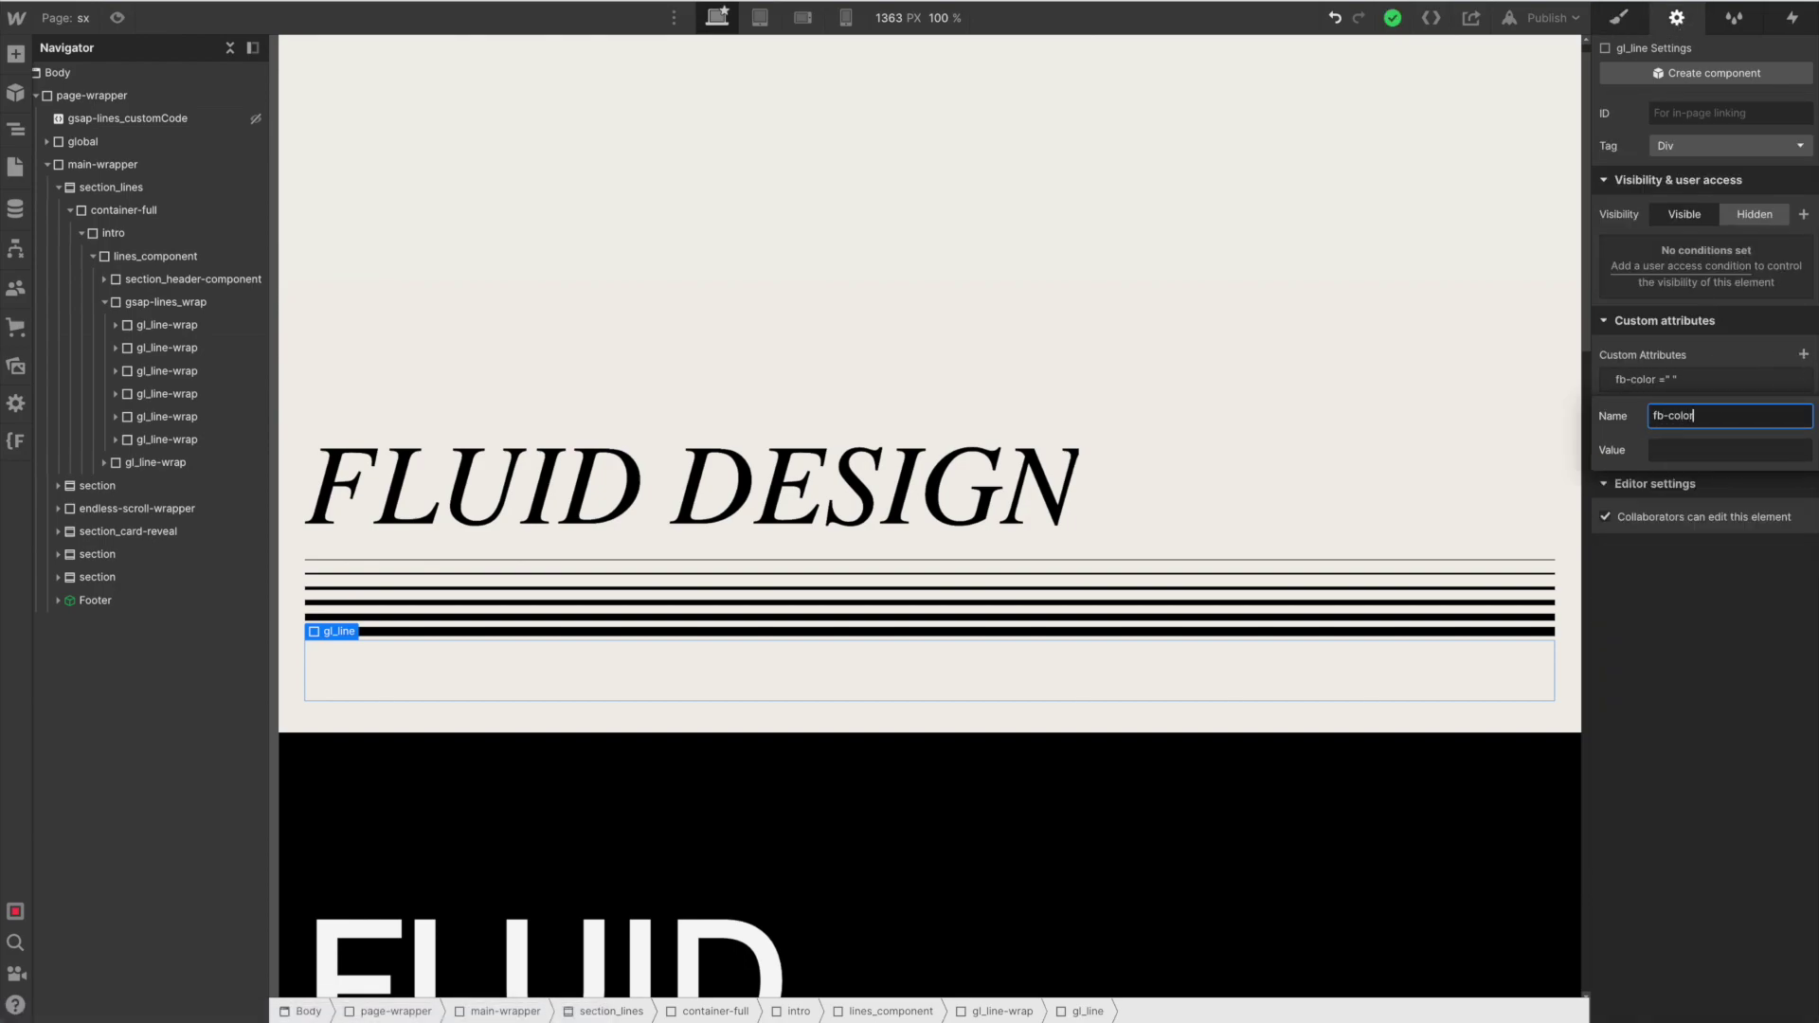
pyautogui.click(1731, 451)
pyautogui.write('black')
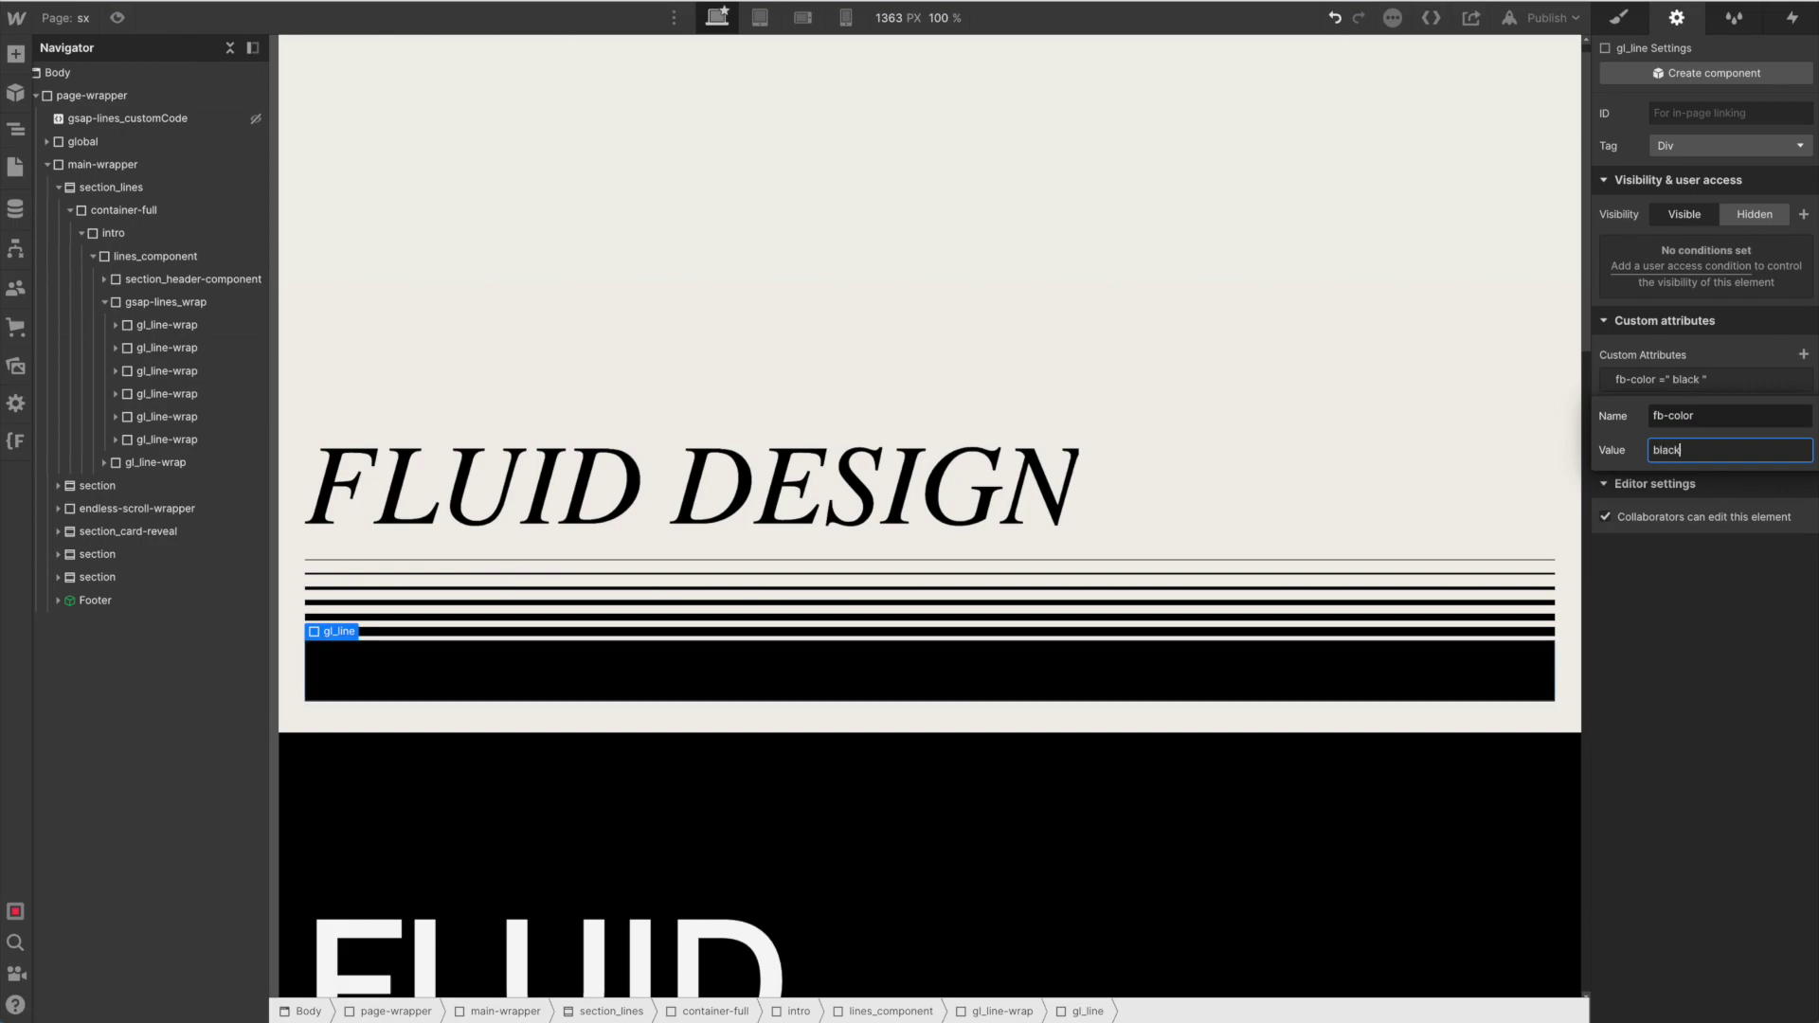
pyautogui.click(654, 667)
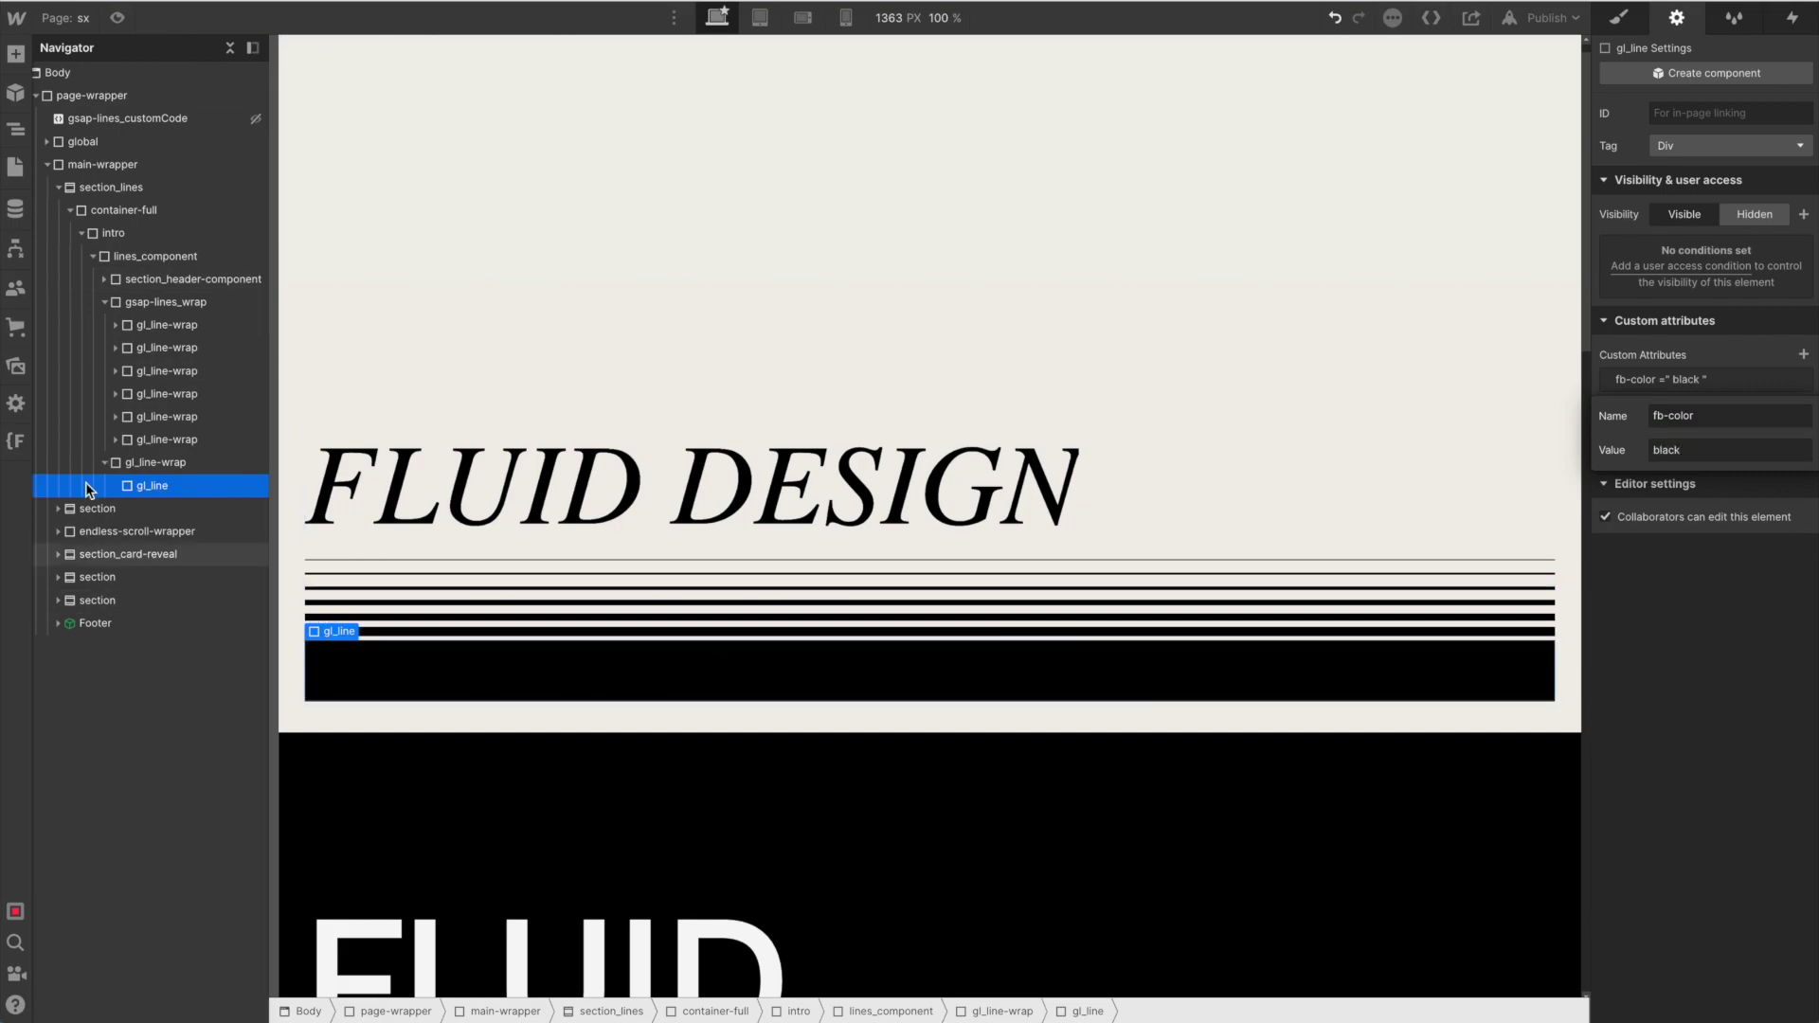
# - Add another div block to the last gl_line-wrap and place it before the gl_line
pyautogui.click(133, 468)
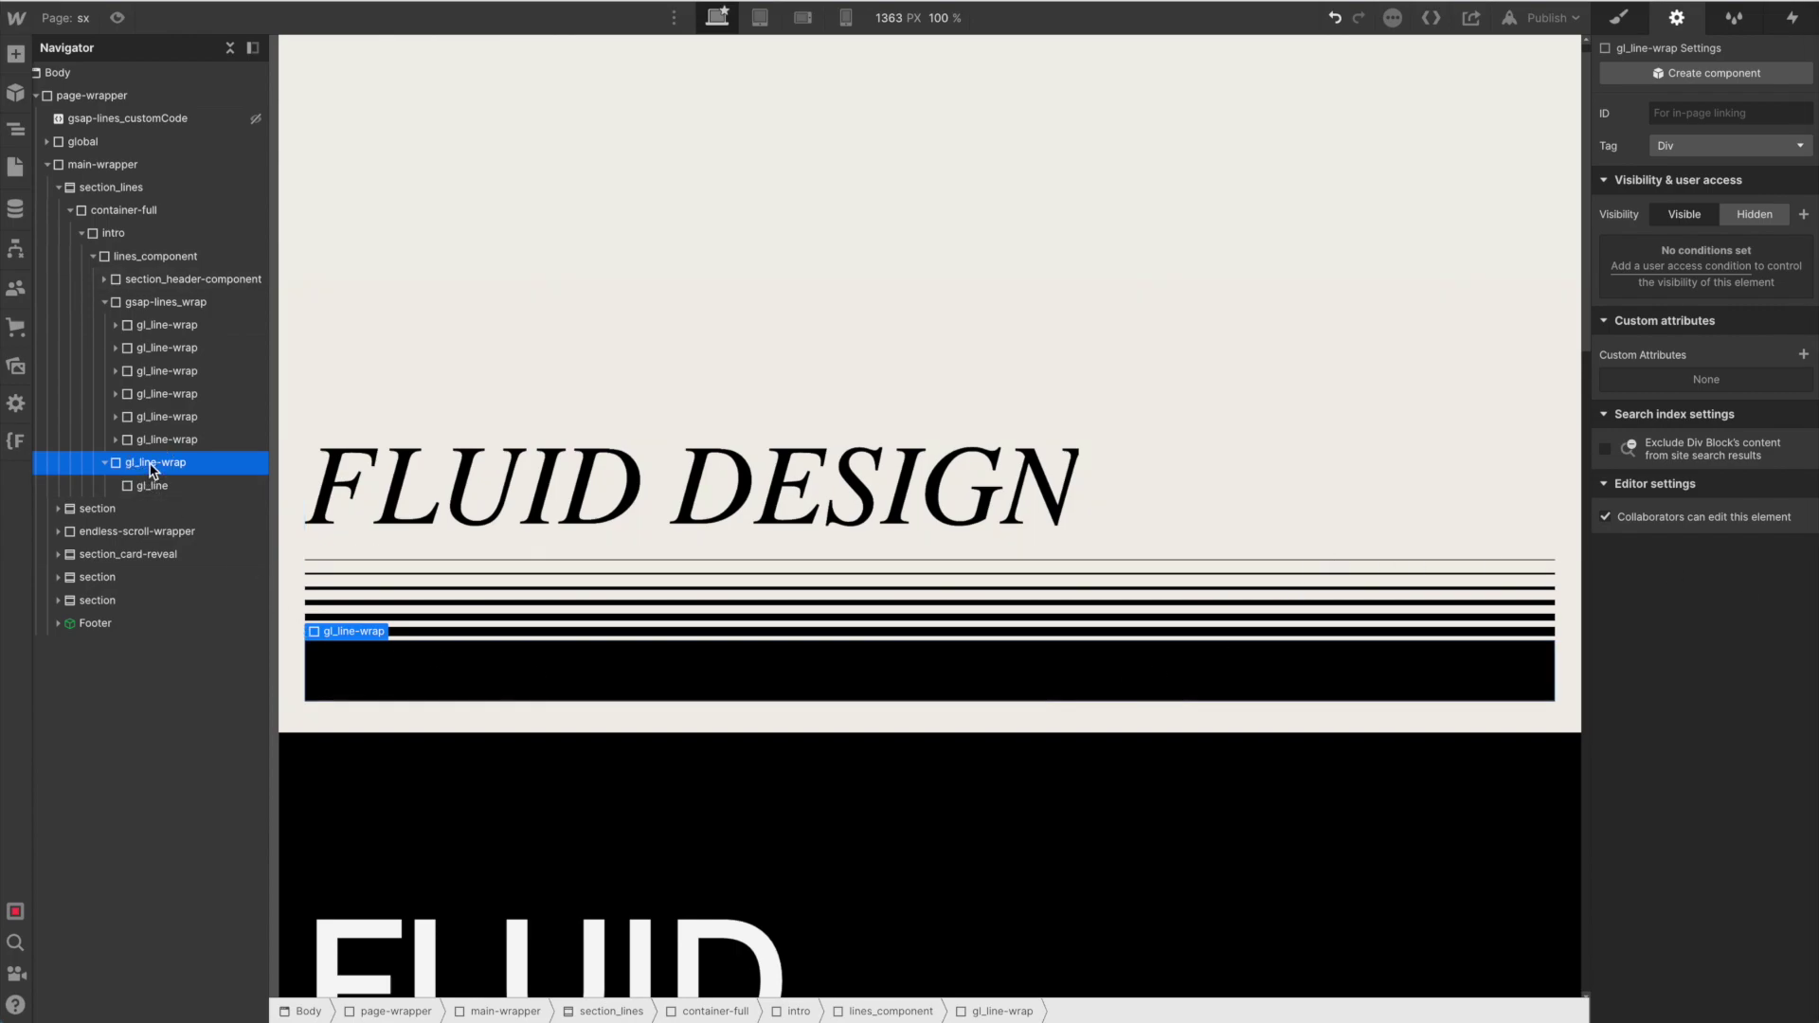
pyautogui.hotkey('ctrl', 'e')
pyautogui.write('d')
pyautogui.press('Return')
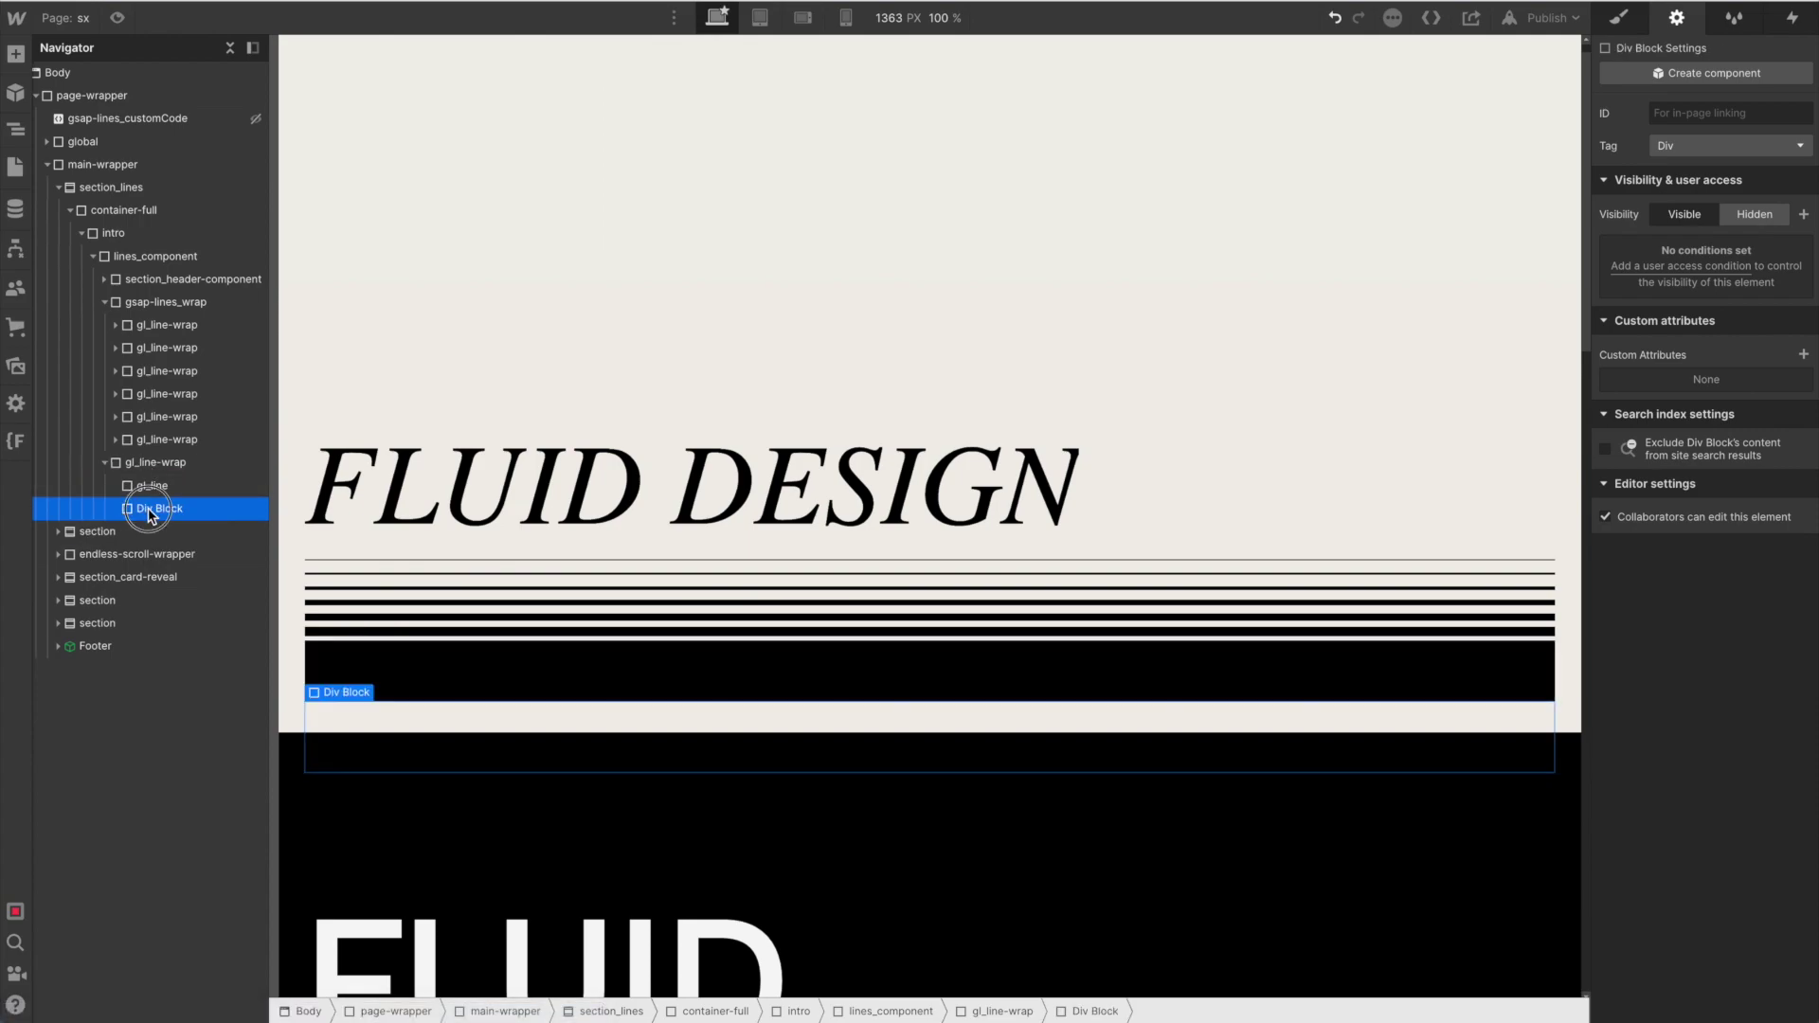
pyautogui.moveTo(152, 507); pyautogui.dragTo(156, 476)
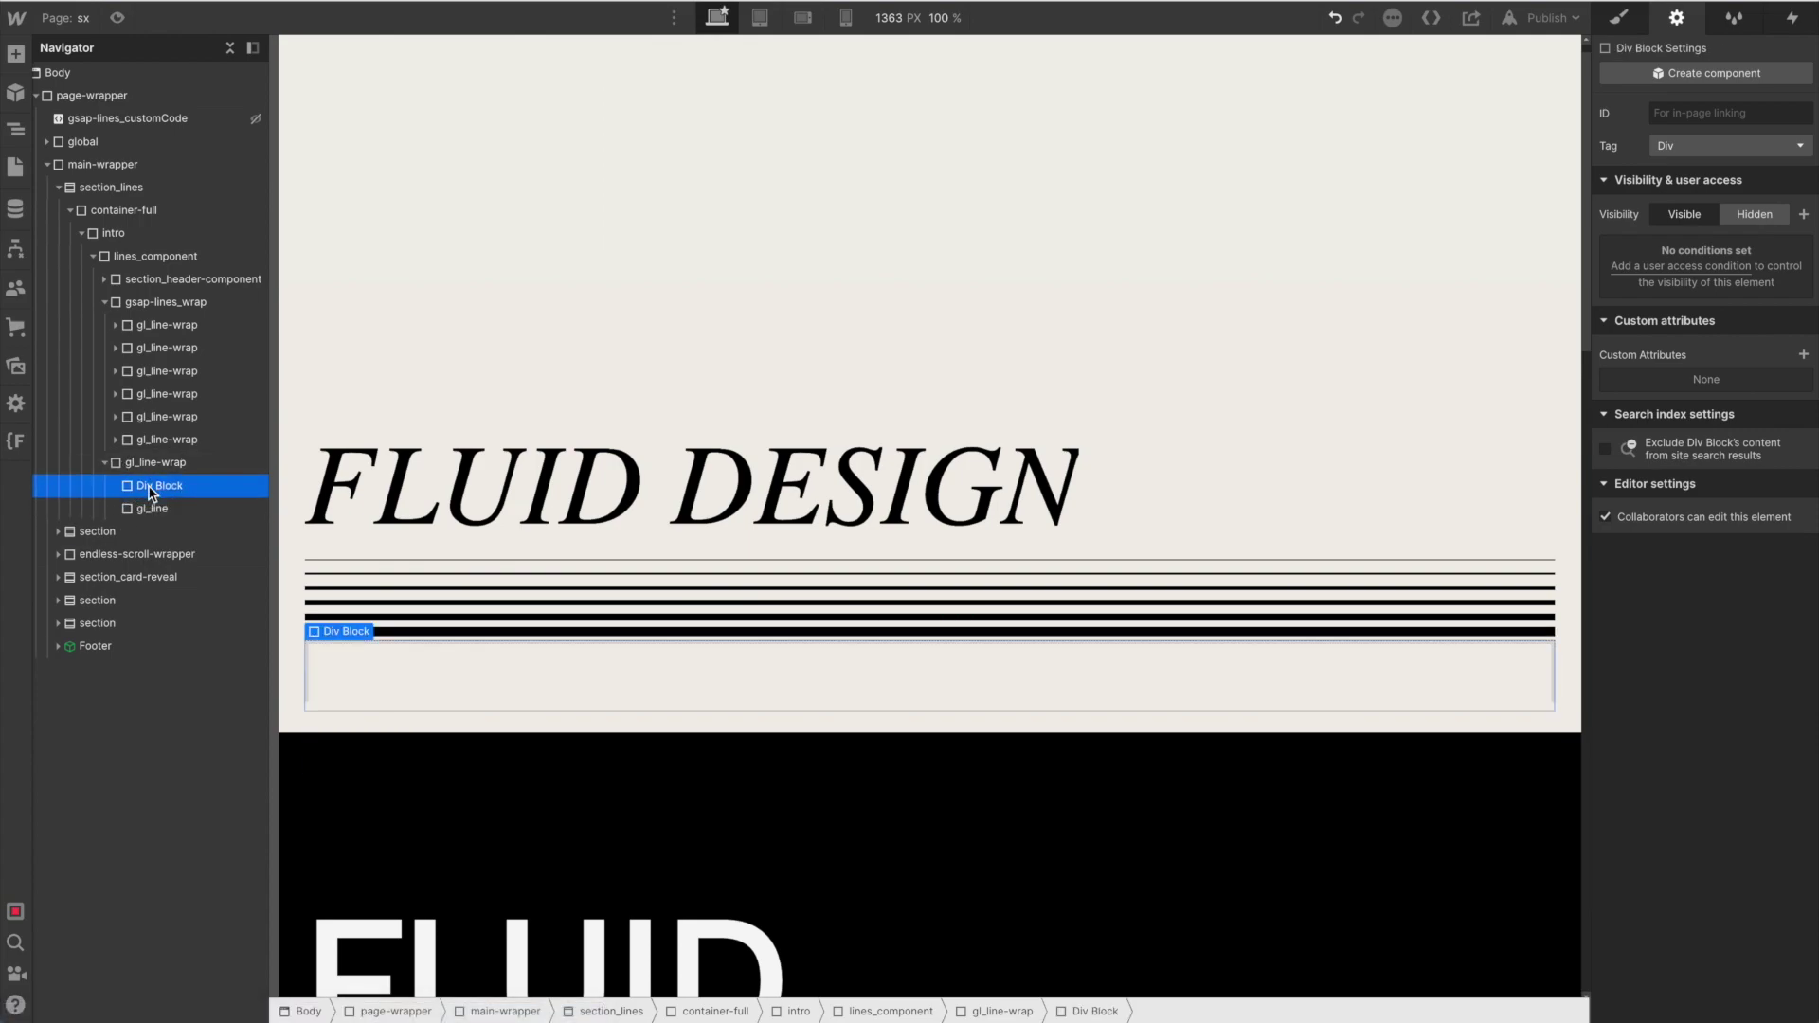
# - Assign the existing class gl_line-txt to the new div block in the last gl_line-wrap
pyautogui.hotkey('ctrl', 'Return')
pyautogui.write('gl_line')
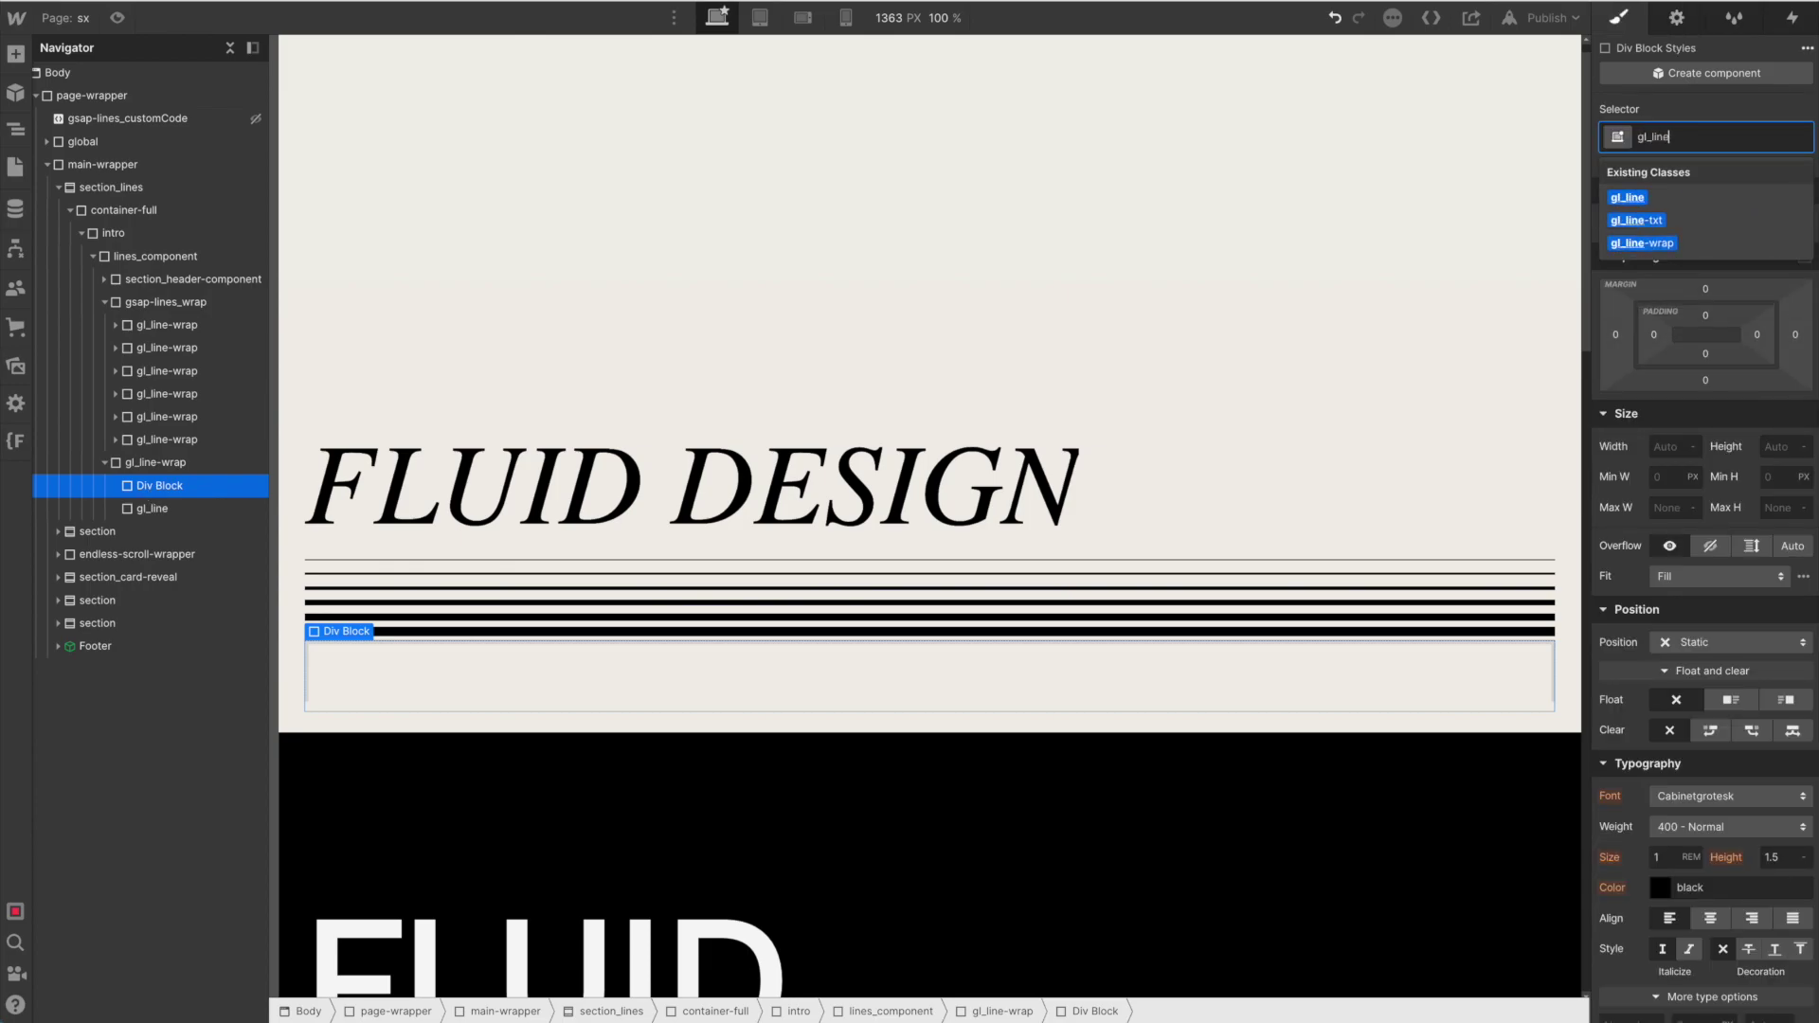
pyautogui.press('Down')
pyautogui.press('Return')
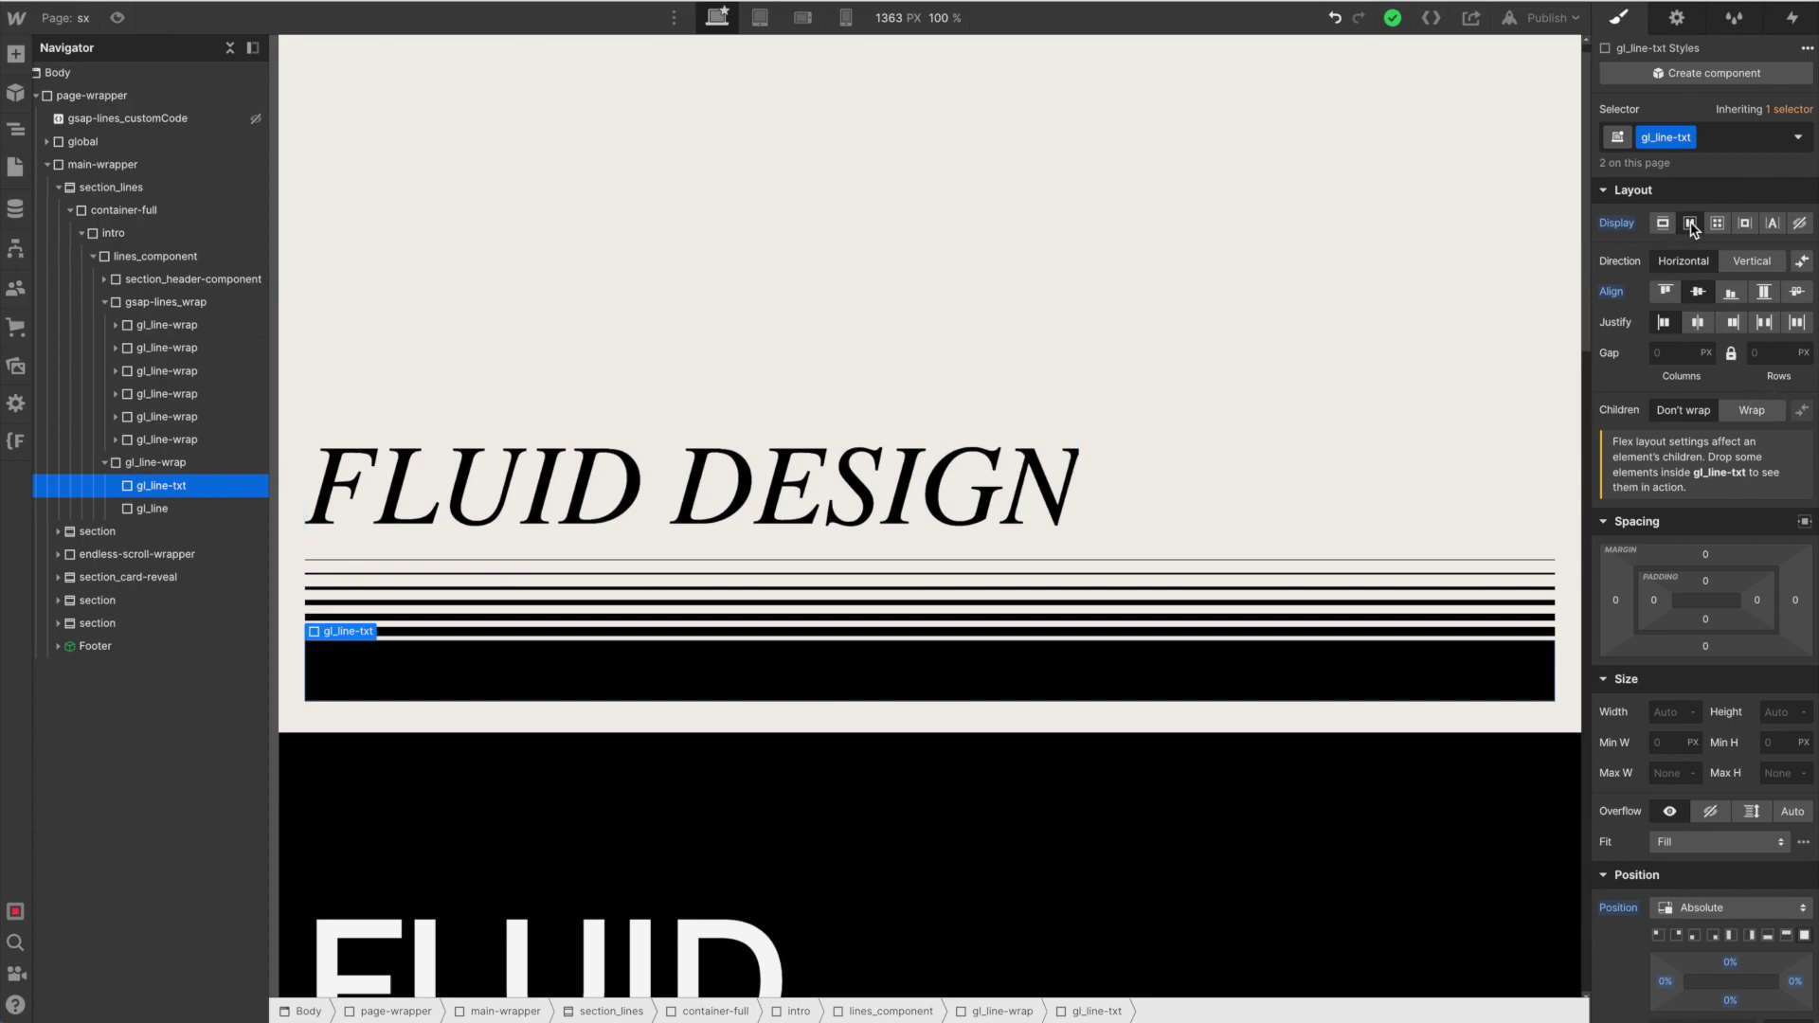
# - Examine the layout, position and effects styles of gl_line-txt and its parent gl_line-wrap
pyautogui.scroll(-3, 1705, 805)
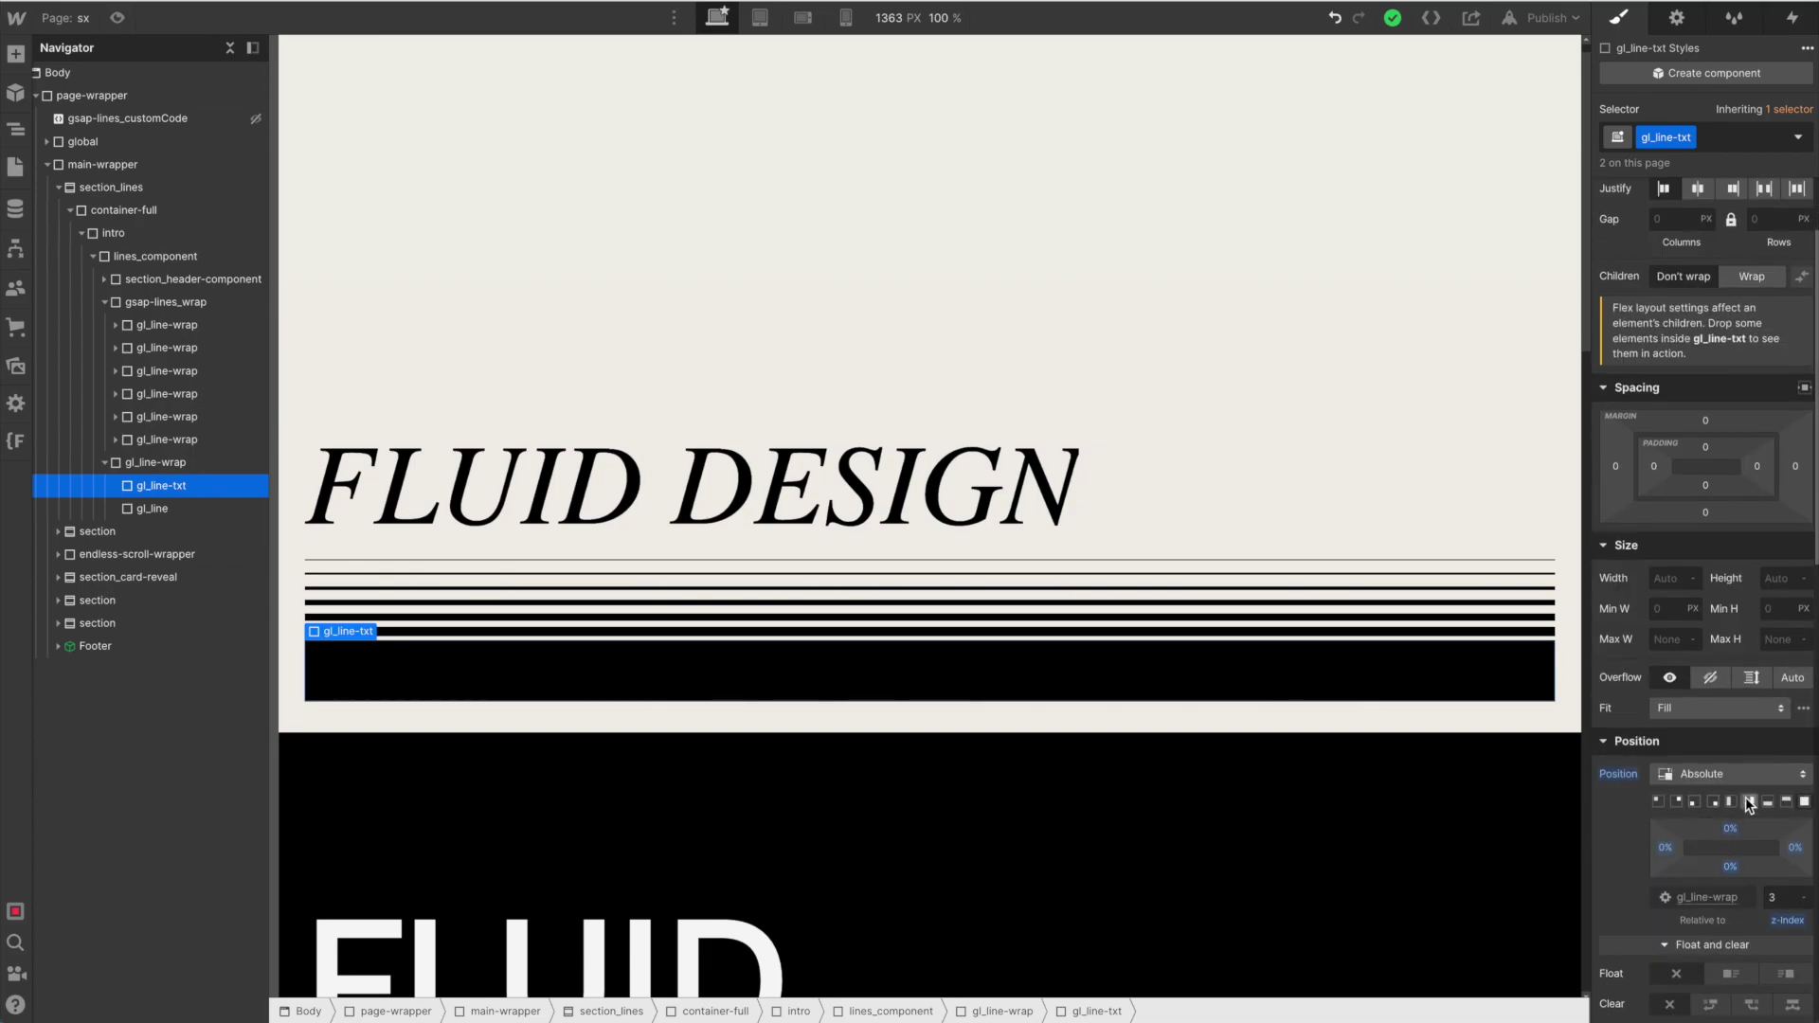
pyautogui.click(1696, 775)
pyautogui.click(1696, 774)
pyautogui.scroll(-10, 1774, 898)
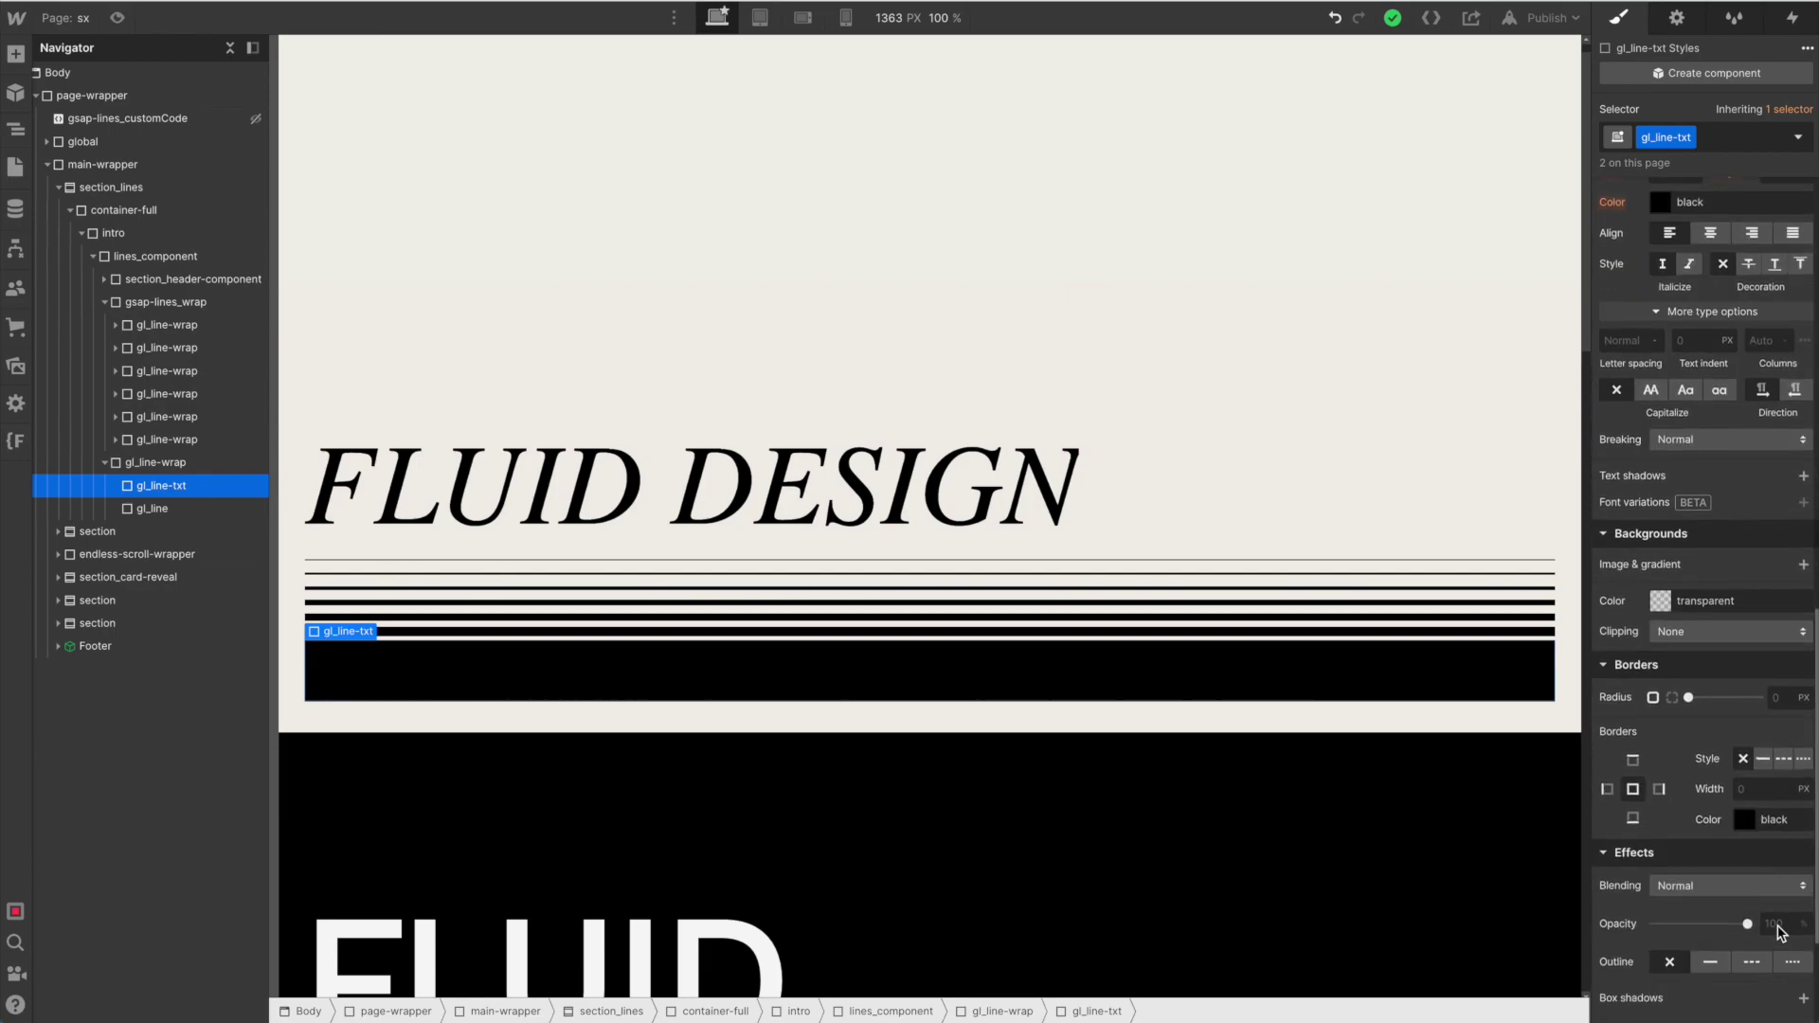
pyautogui.click(143, 464)
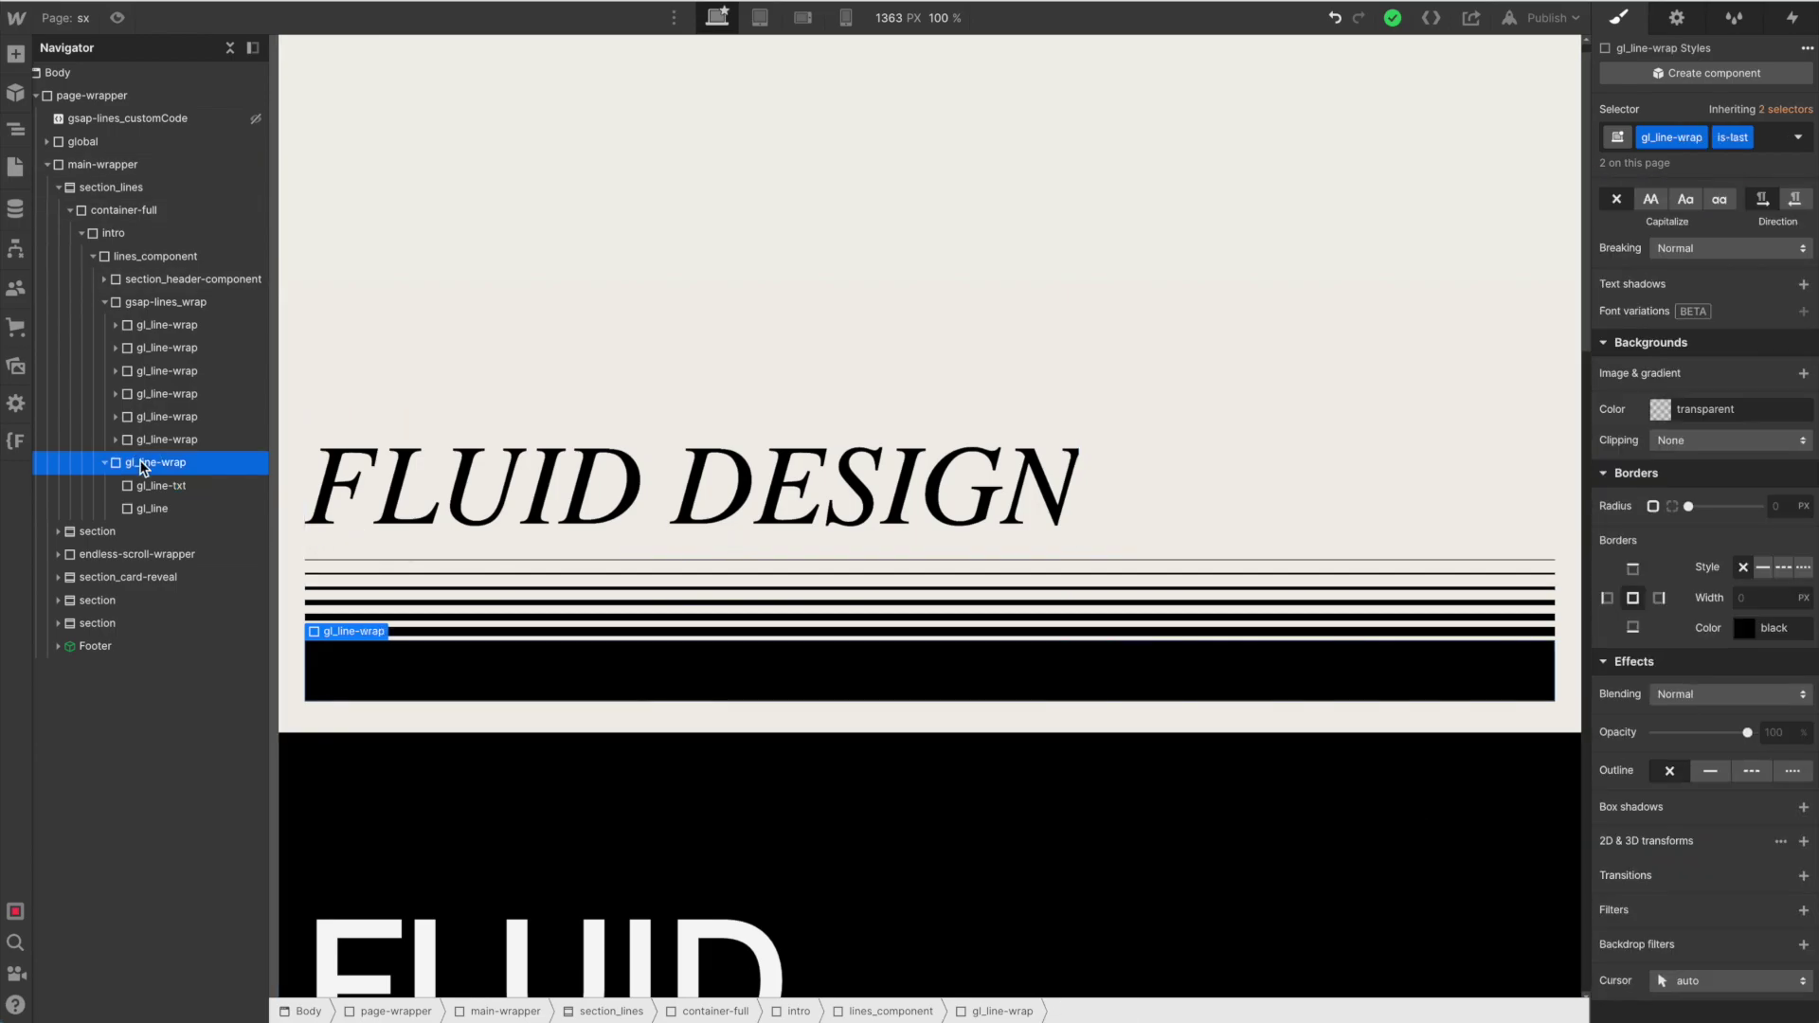
pyautogui.click(161, 487)
pyautogui.click(156, 463)
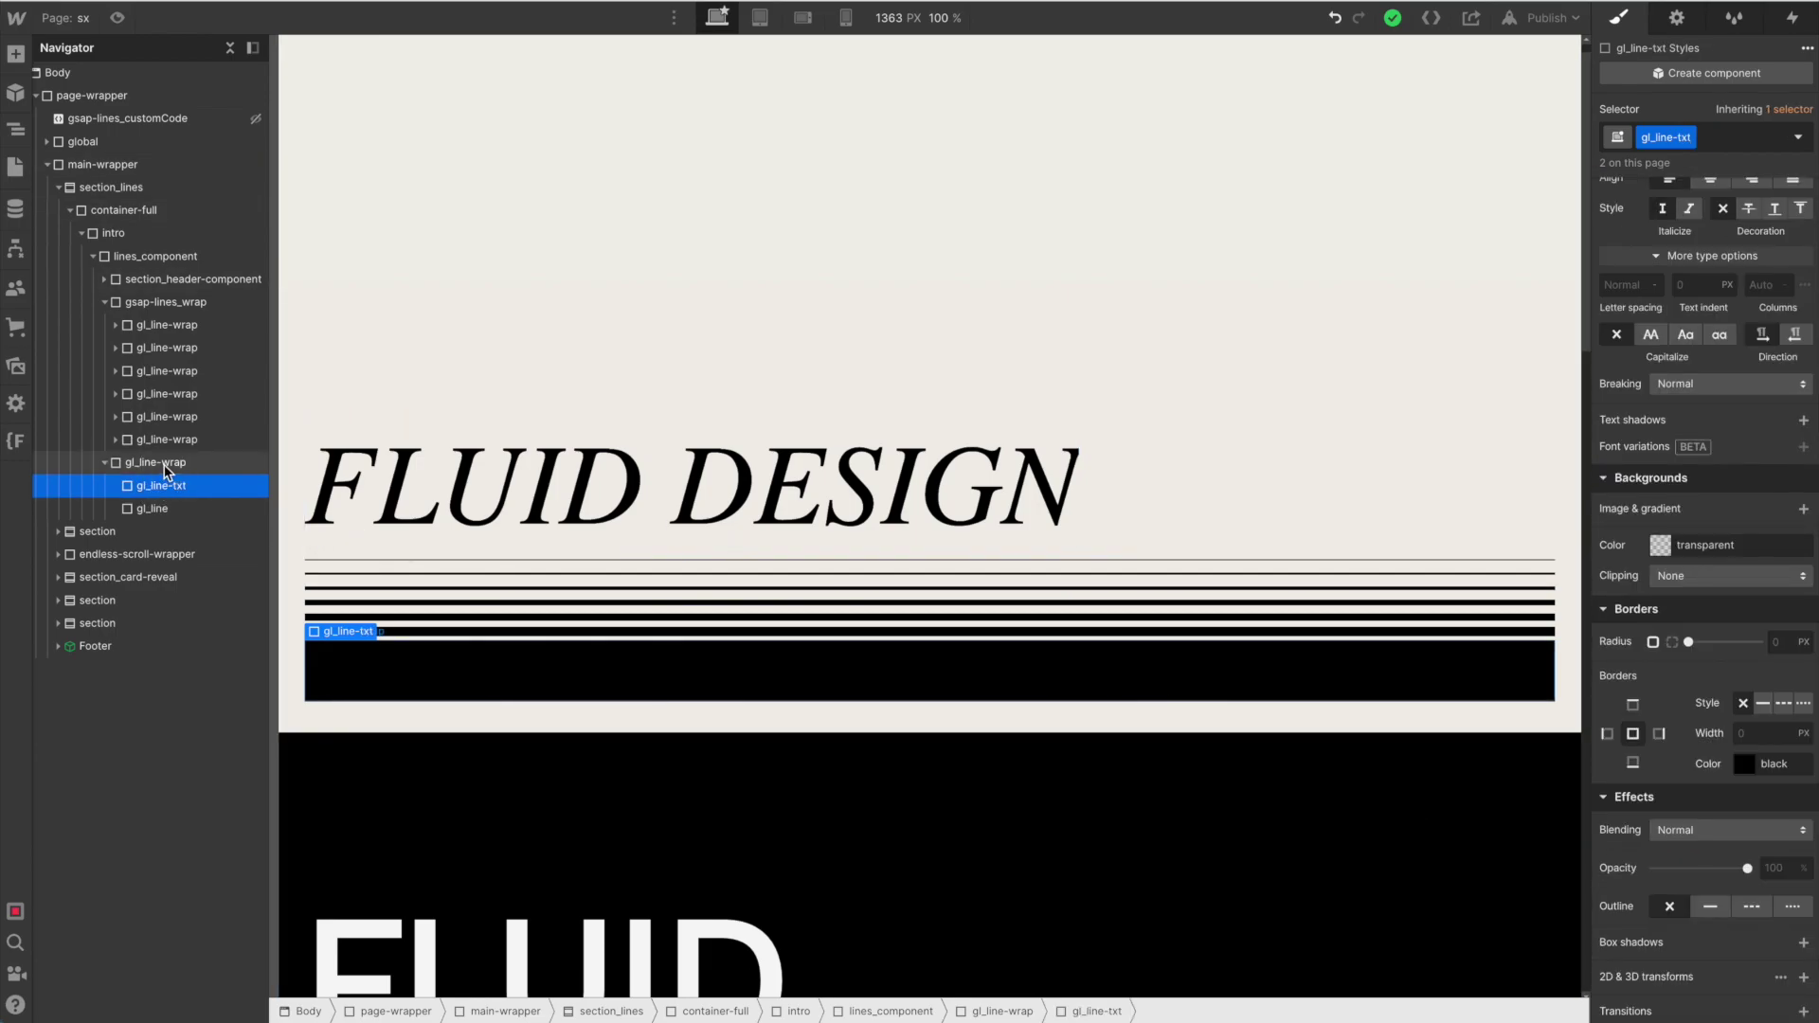
pyautogui.click(167, 489)
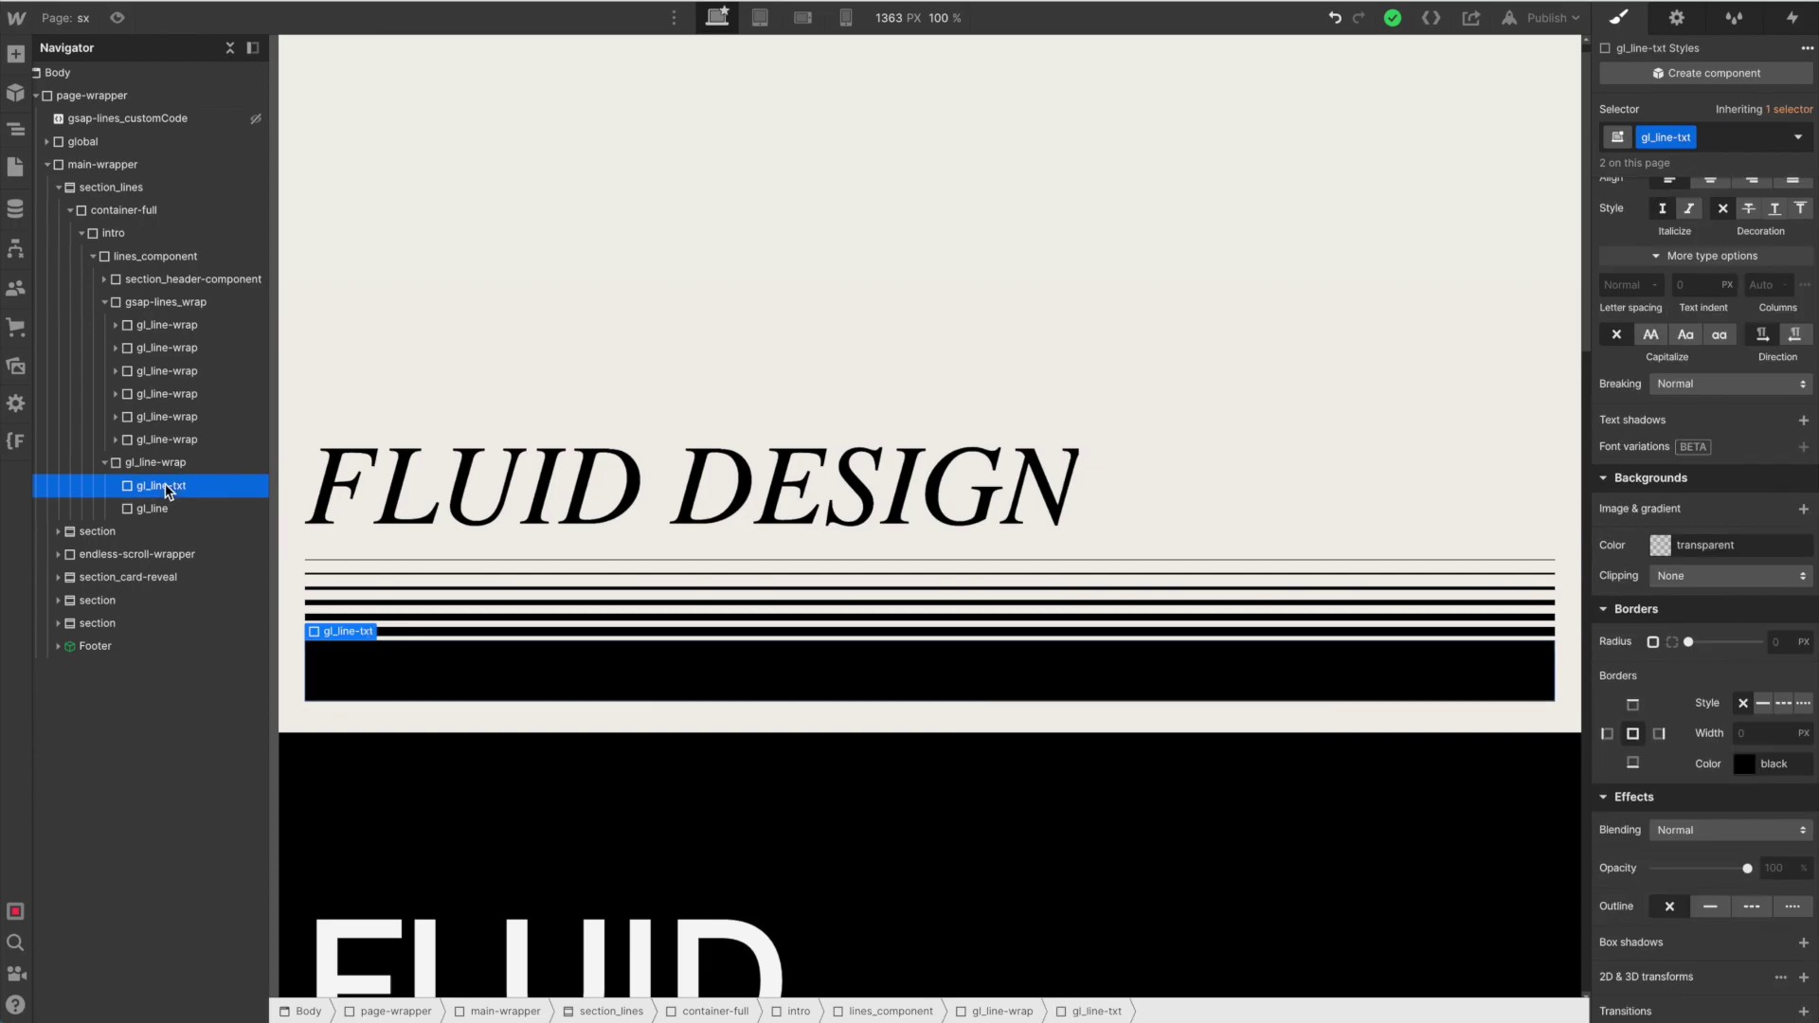
# - Insert a text block inside gl_line-txt and give it the existing class gl_subtitle-txt
pyautogui.press('super+e')
pyautogui.write('tex')
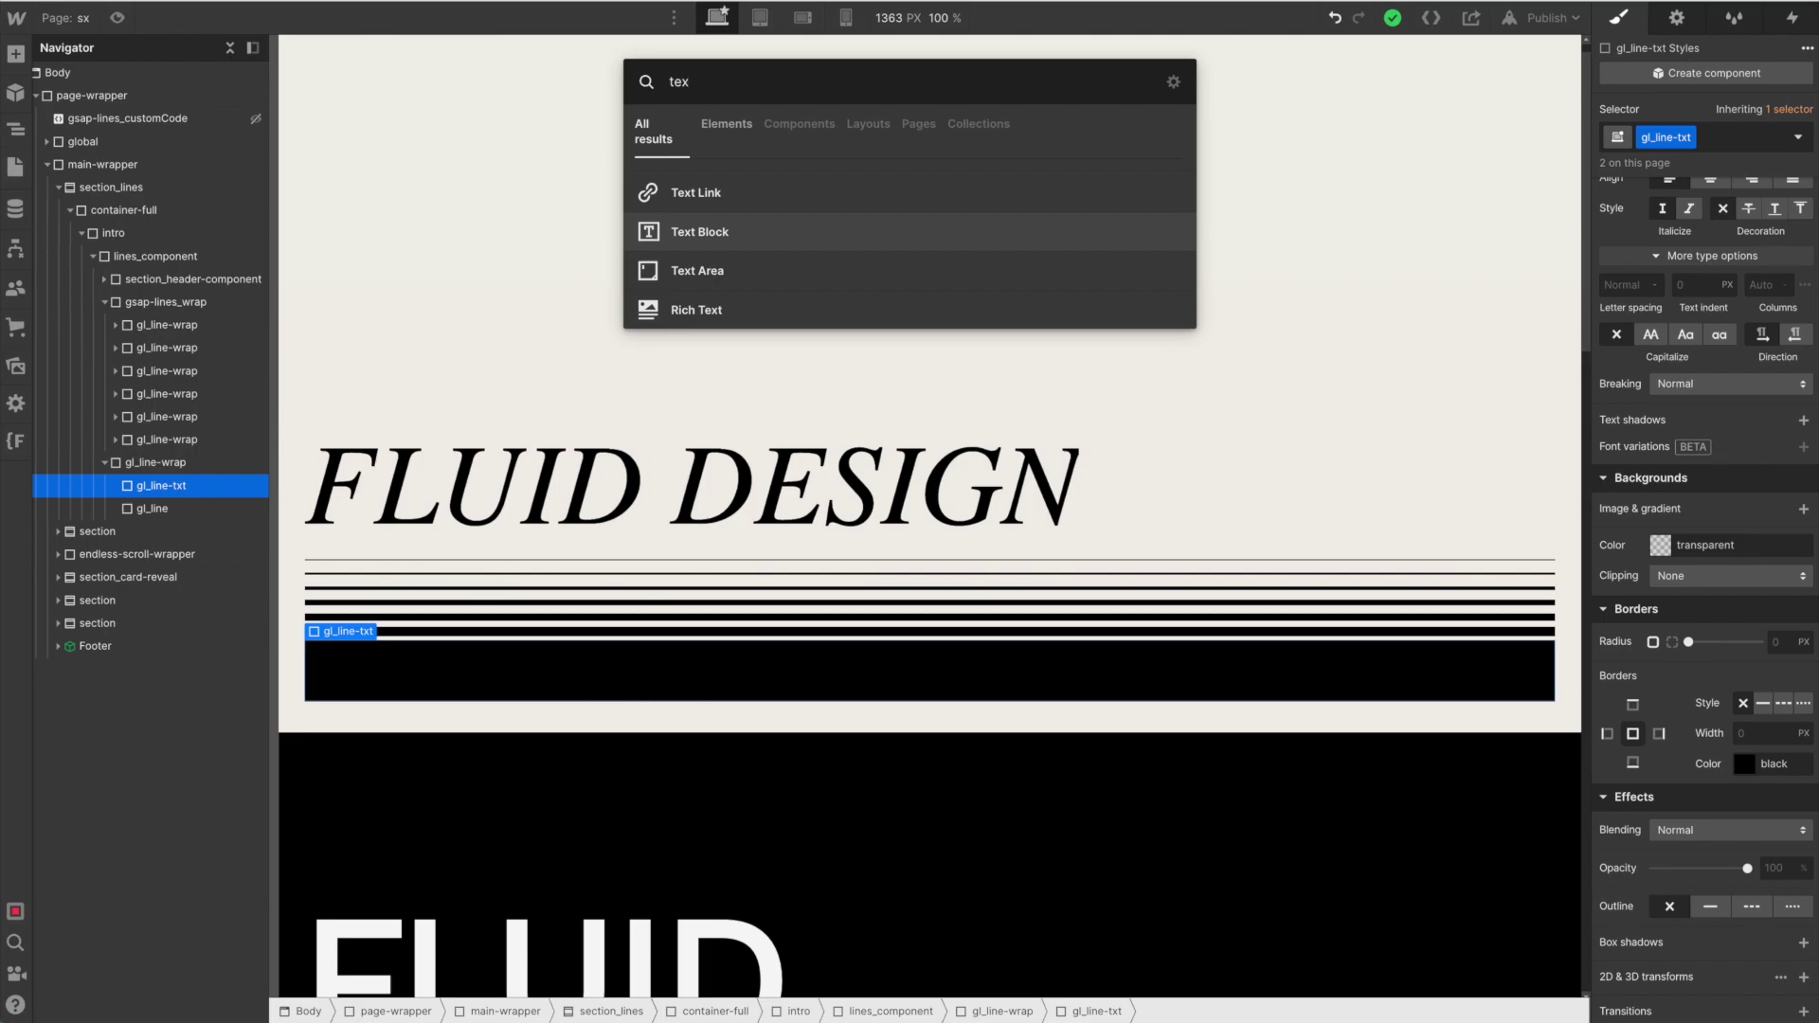
pyautogui.press('Return')
pyautogui.write('gl_')
pyautogui.press('Down')
pyautogui.press('Down')
pyautogui.press('Down')
pyautogui.press('Down')
pyautogui.press('Down')
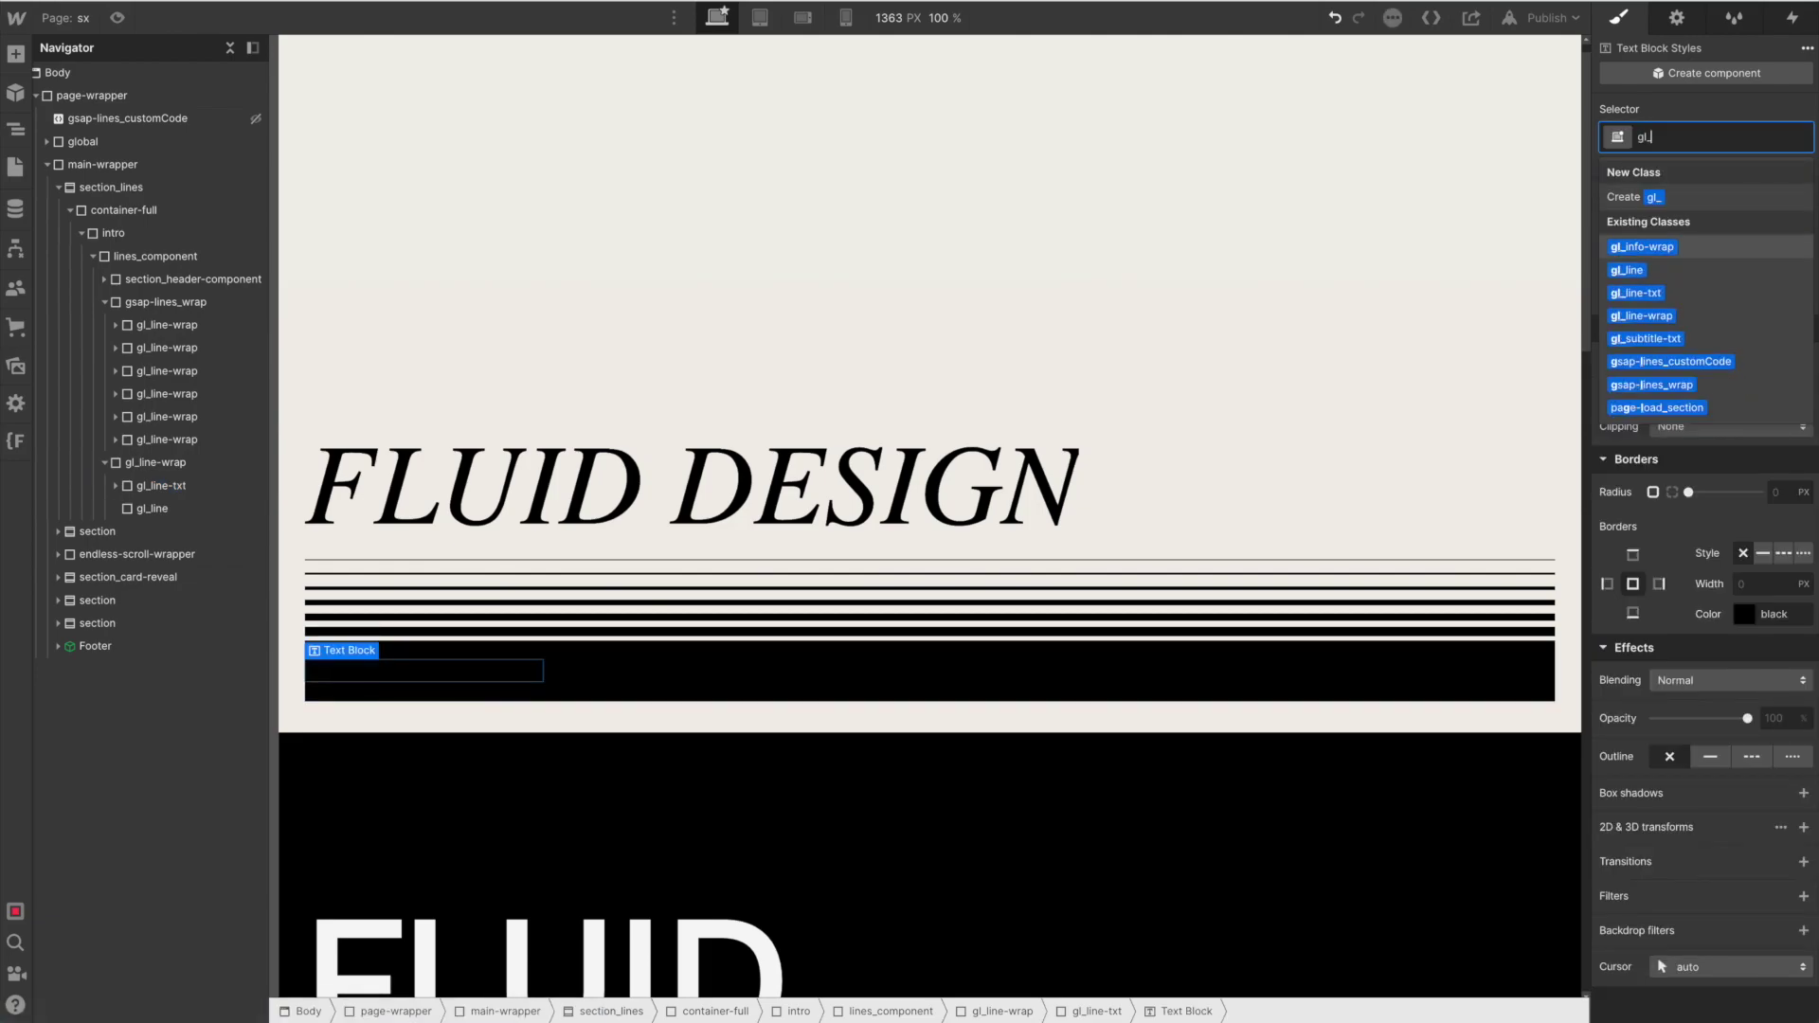
pyautogui.press('Return')
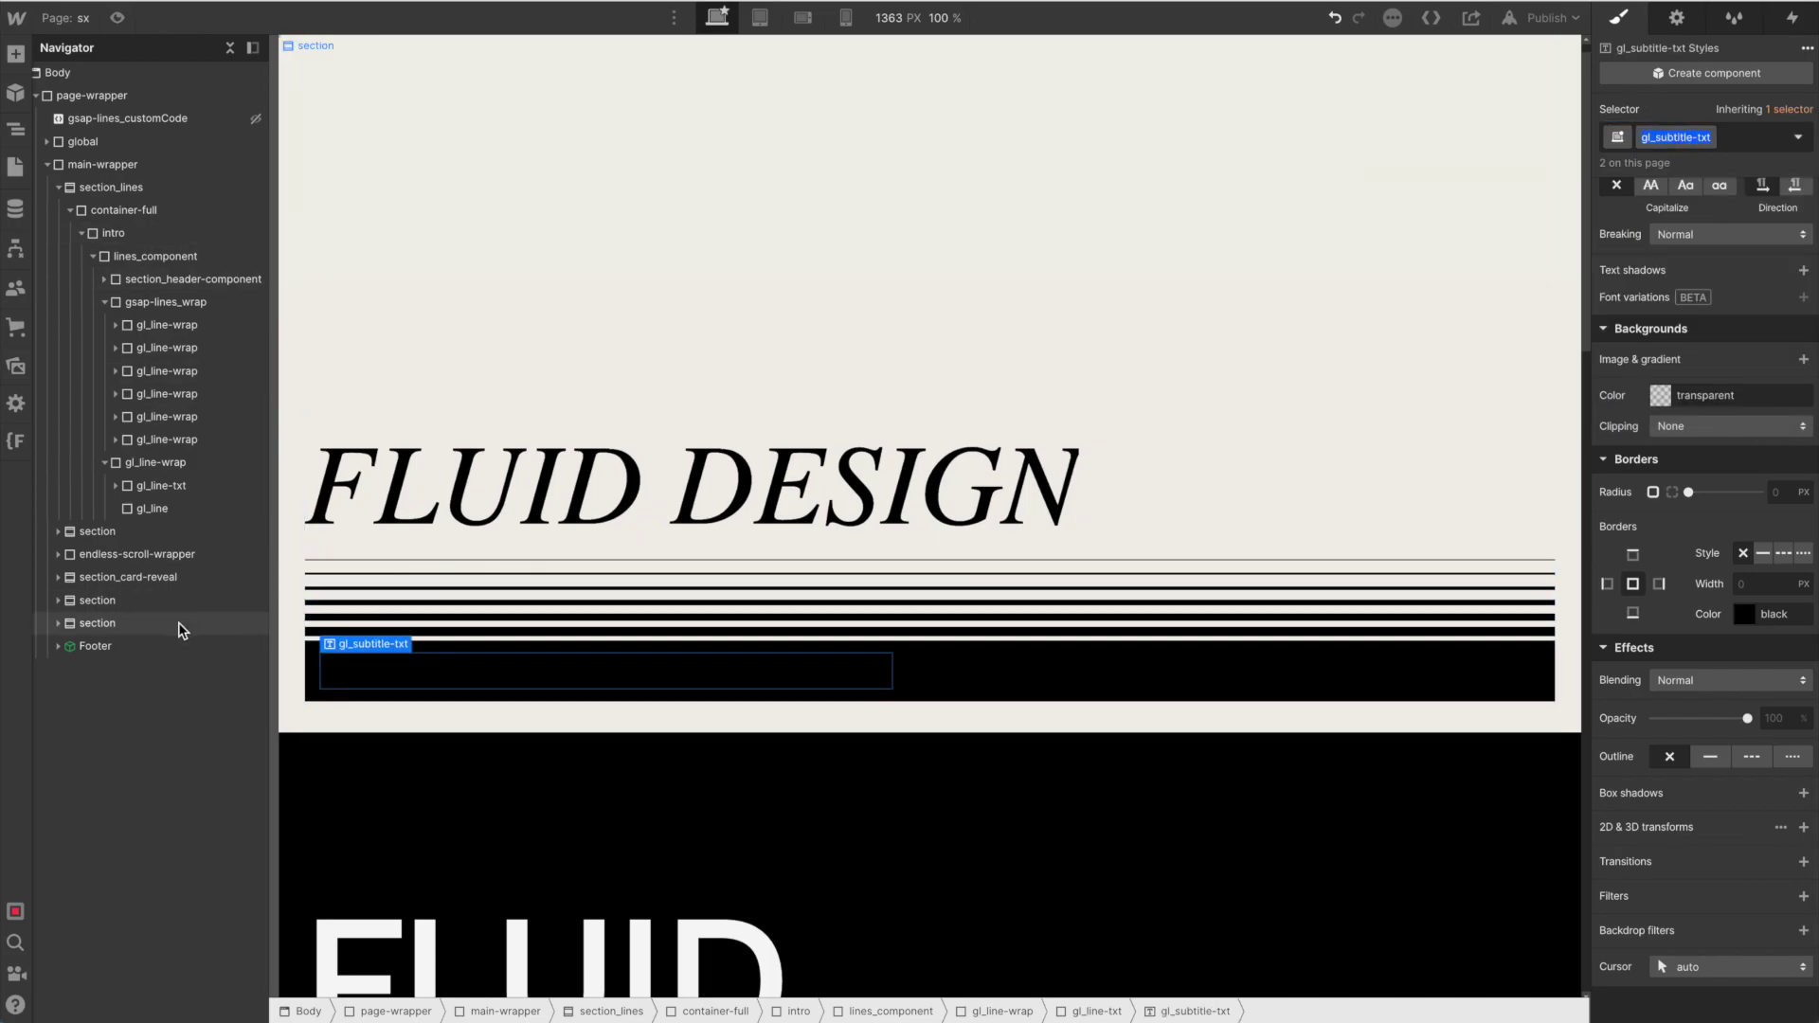
# - Set the subtitle's text to "Handcrafted GSAP animations" and add the combo class text-color-white to its parent gl_line-txt
pyautogui.click(394, 673)
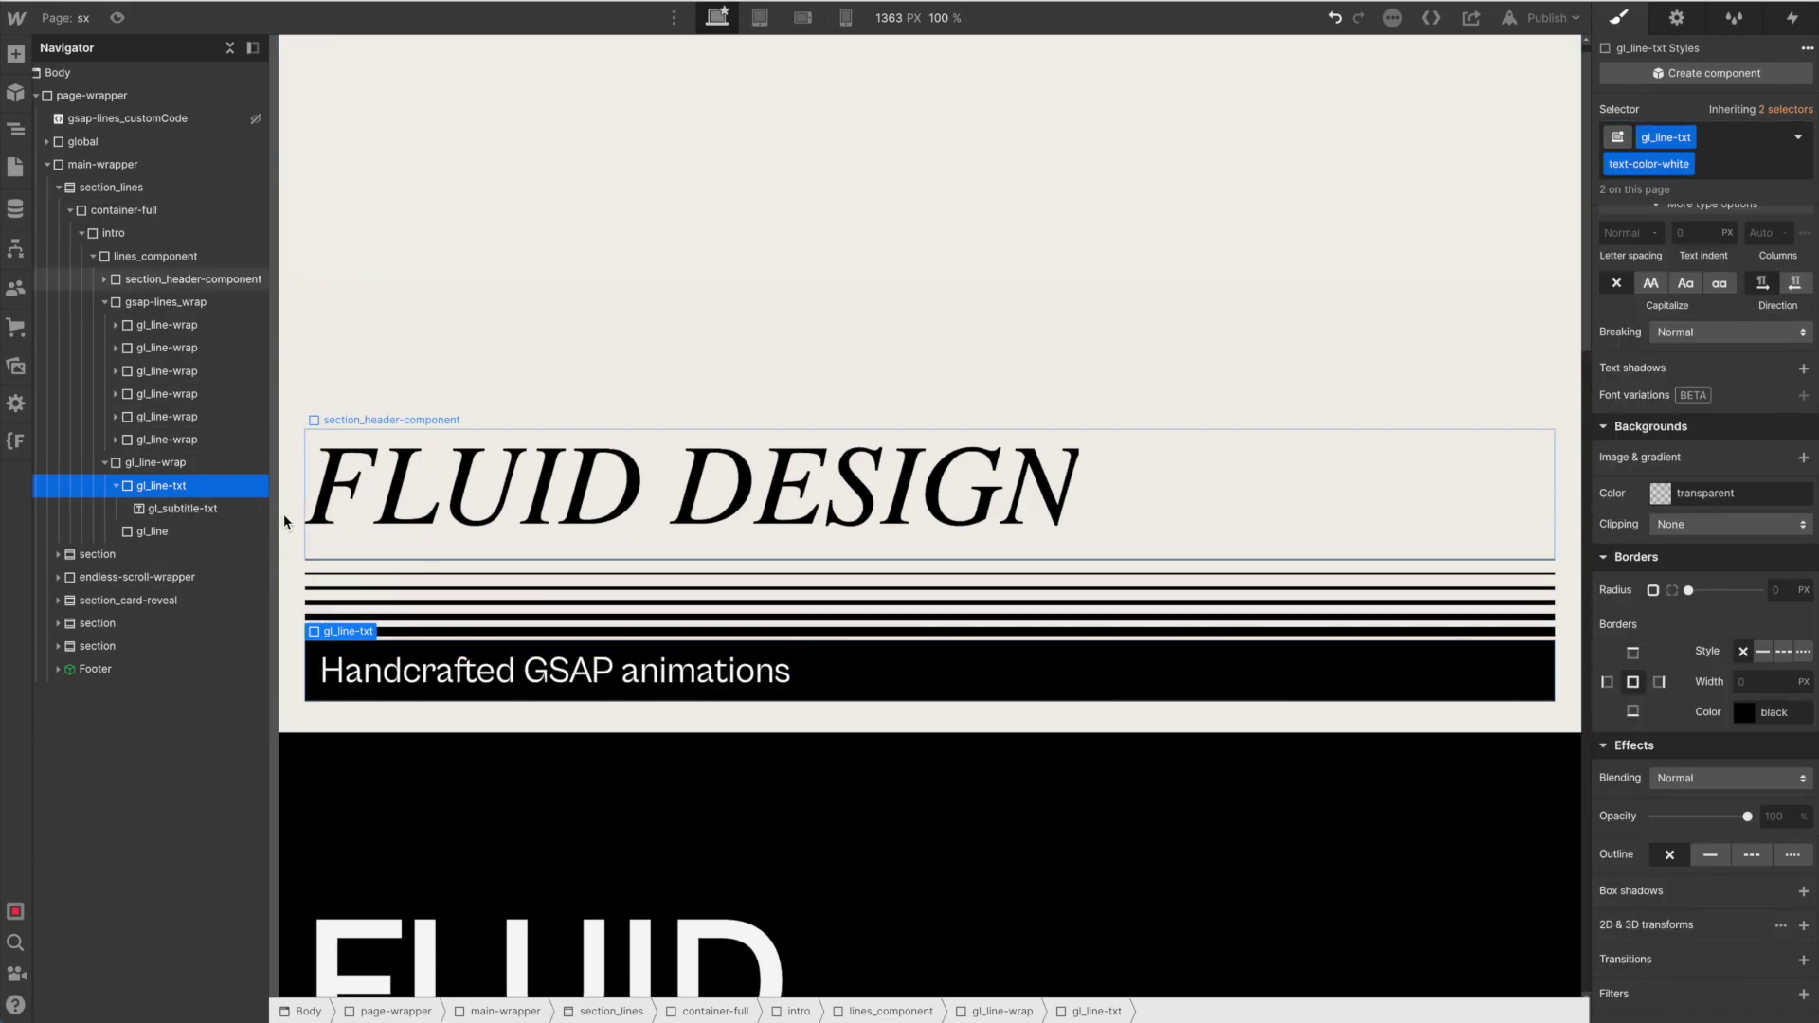
# - Add the combo classes fluid-bold, title-split-char and overflow-hidden to the gl_subtitle-txt text block
pyautogui.click(194, 510)
pyautogui.press('super+Return')
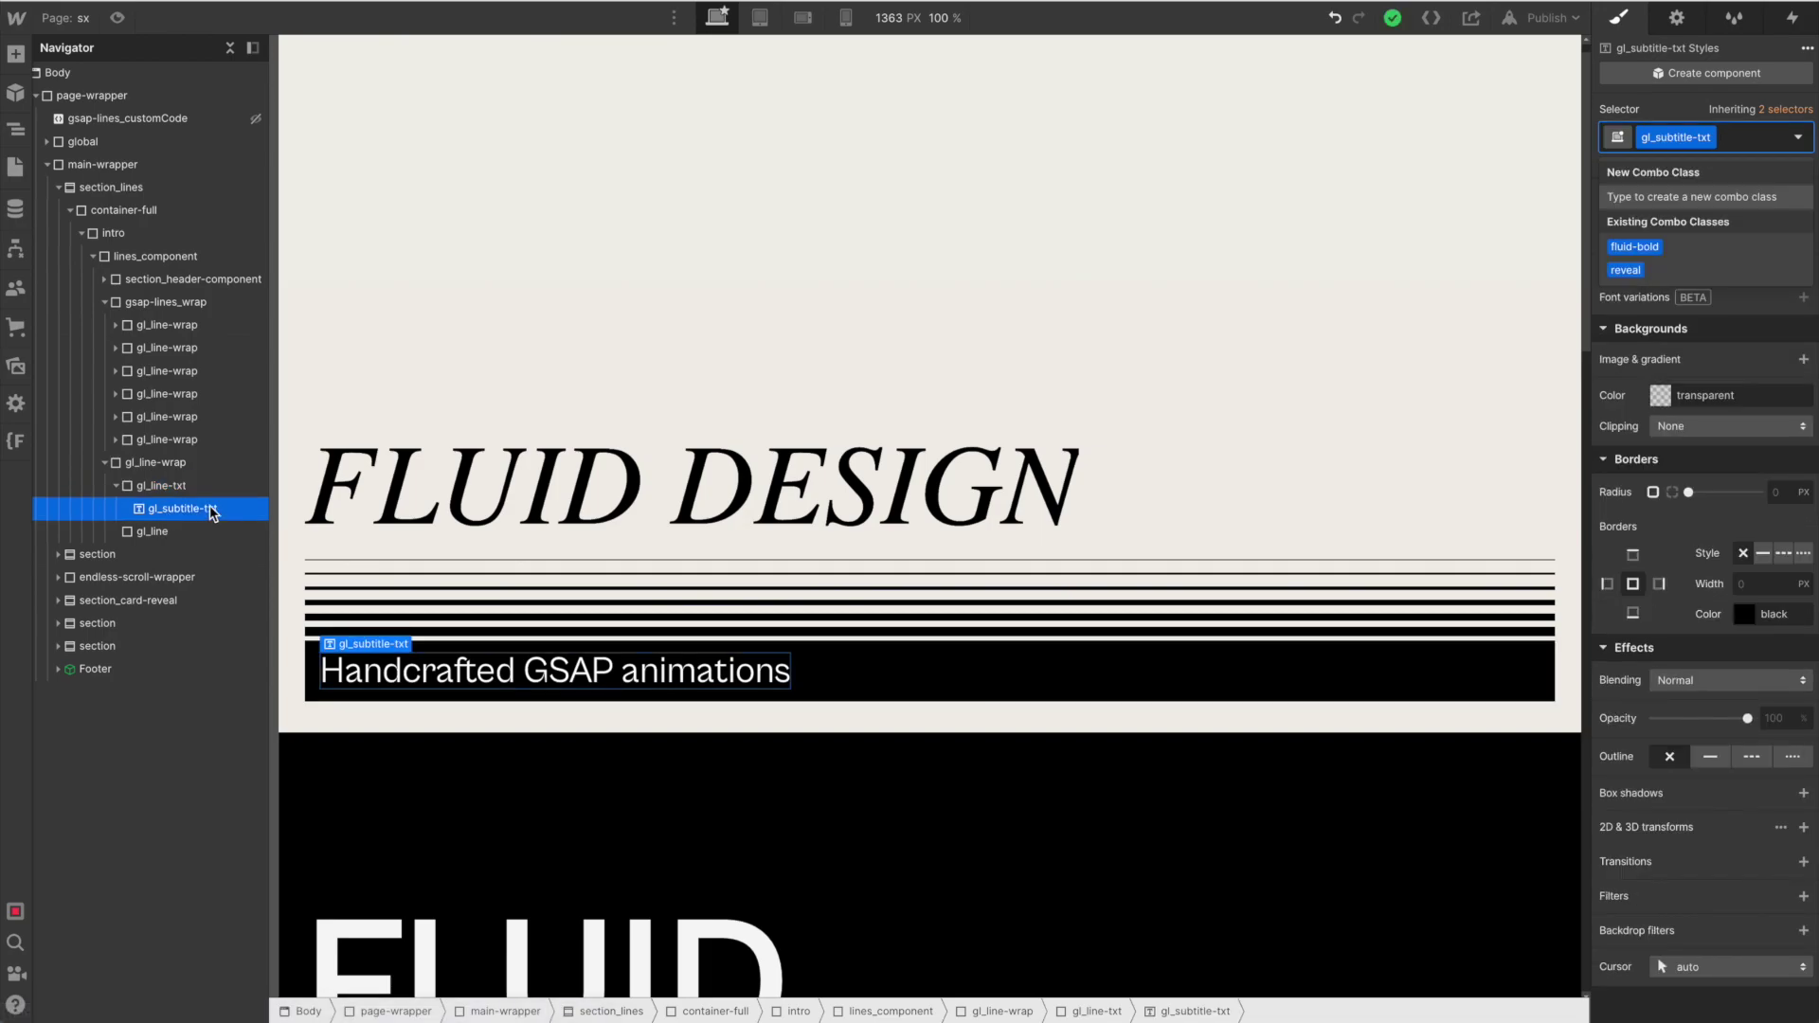
pyautogui.press('Down')
pyautogui.press('Return')
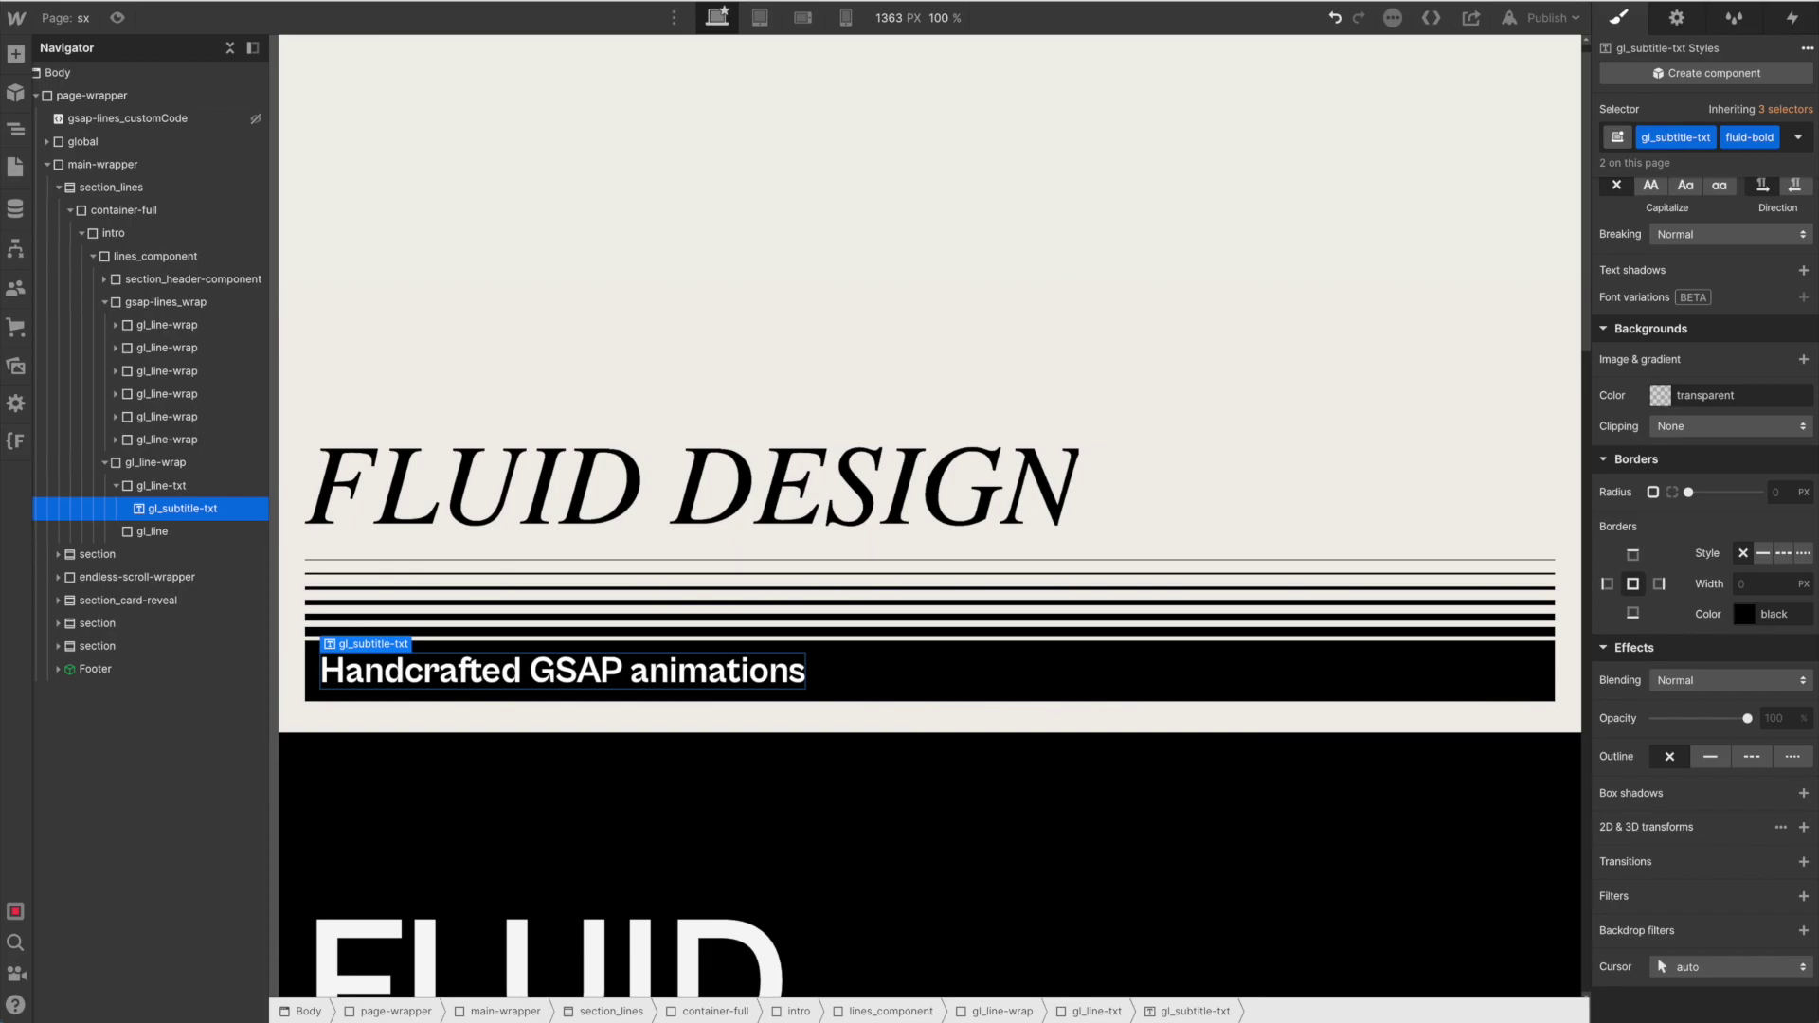
pyautogui.press('super+Return')
pyautogui.write('title')
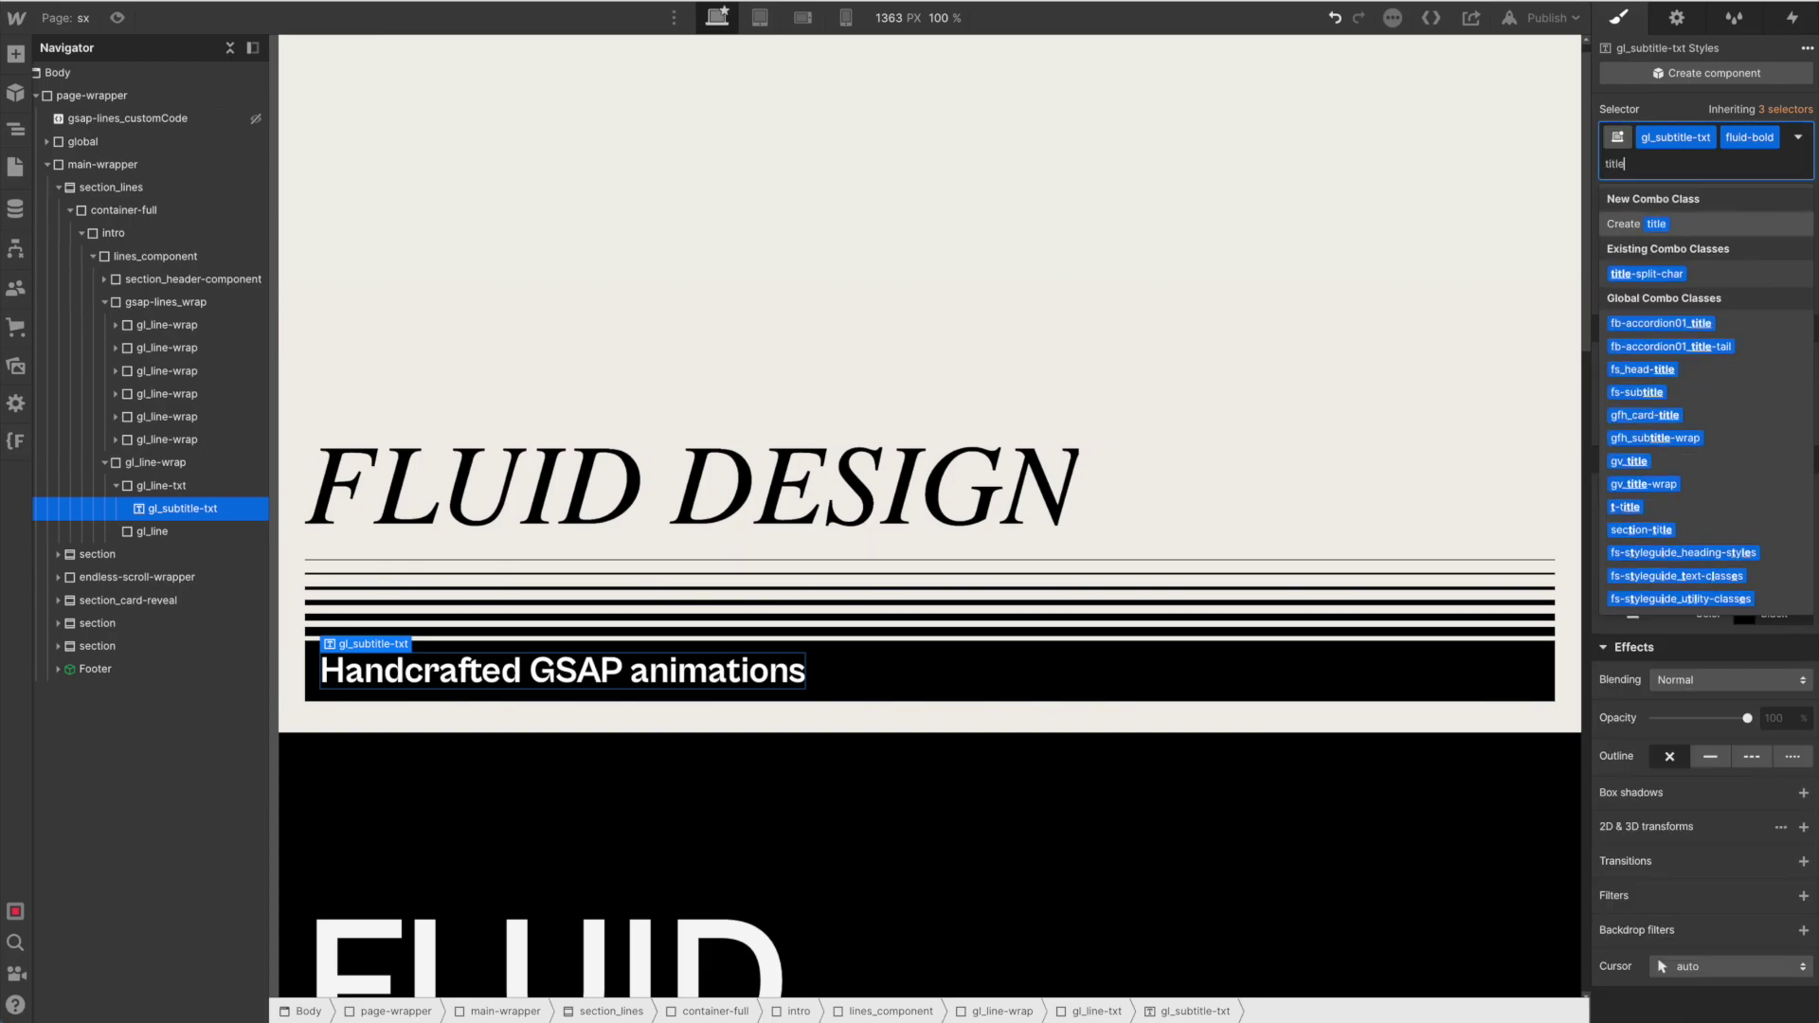
pyautogui.press('Down')
pyautogui.press('Return')
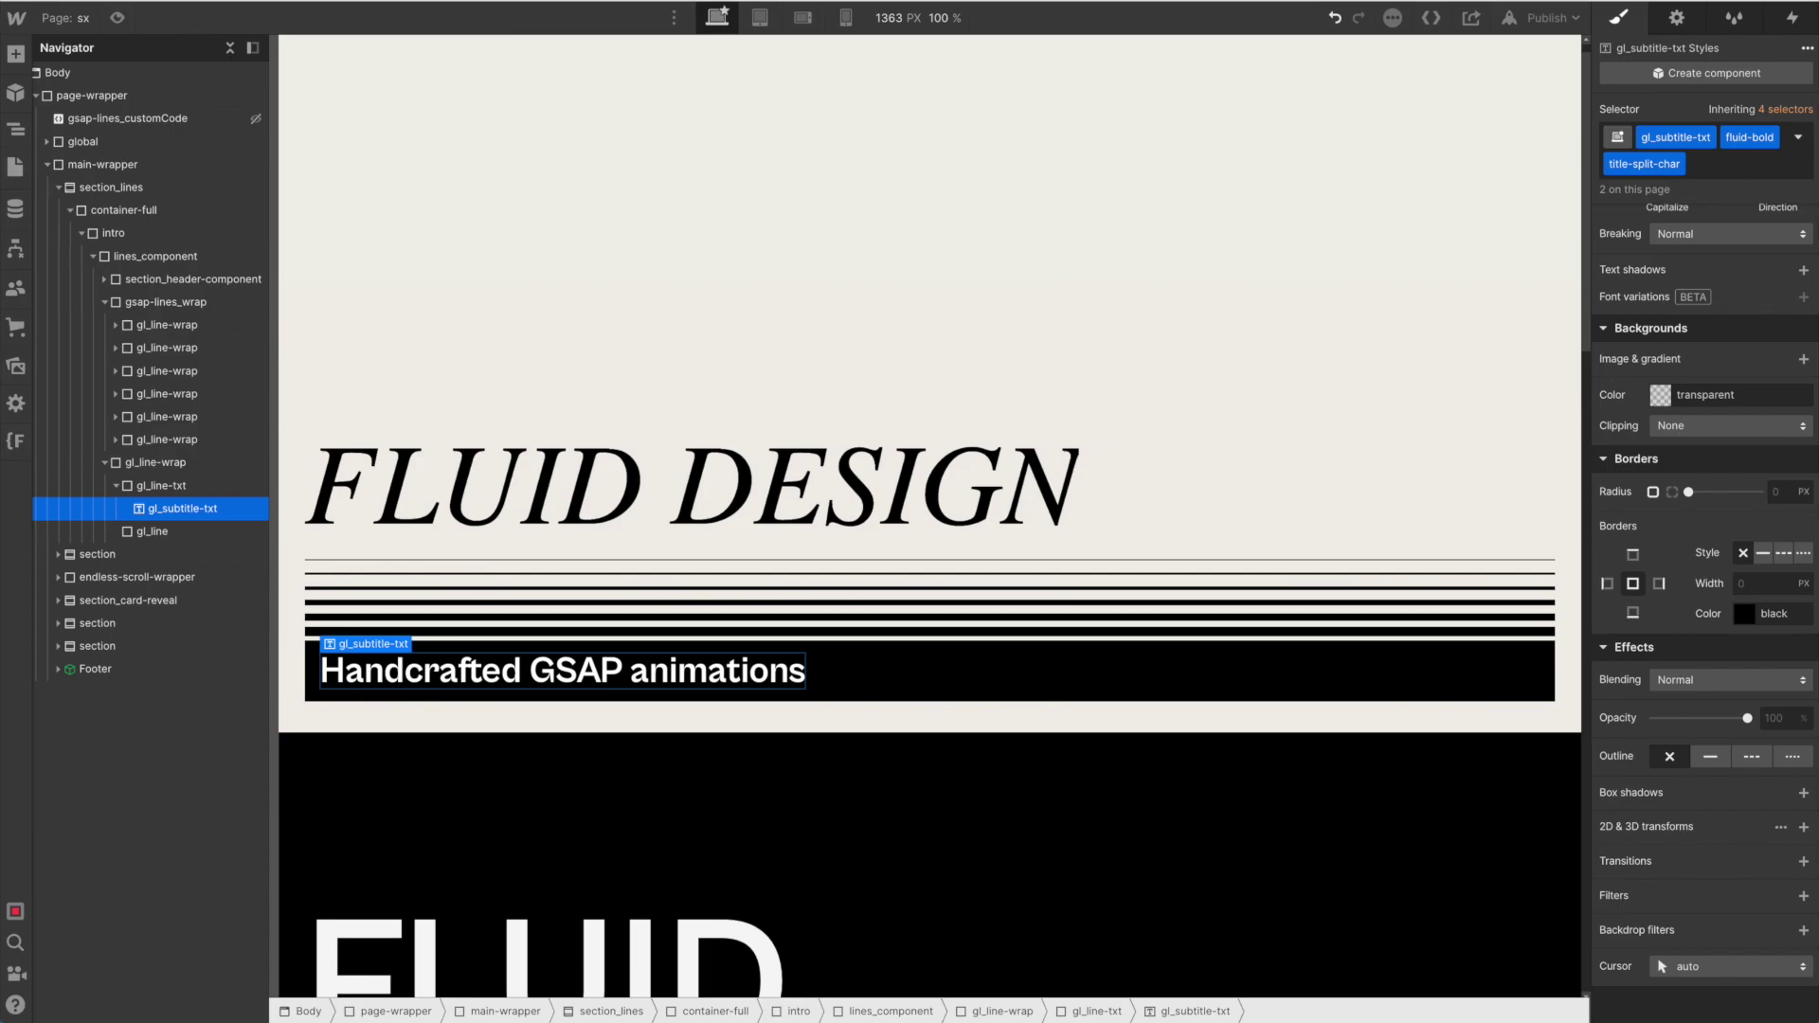
pyautogui.press('super+Return')
pyautogui.press('Down')
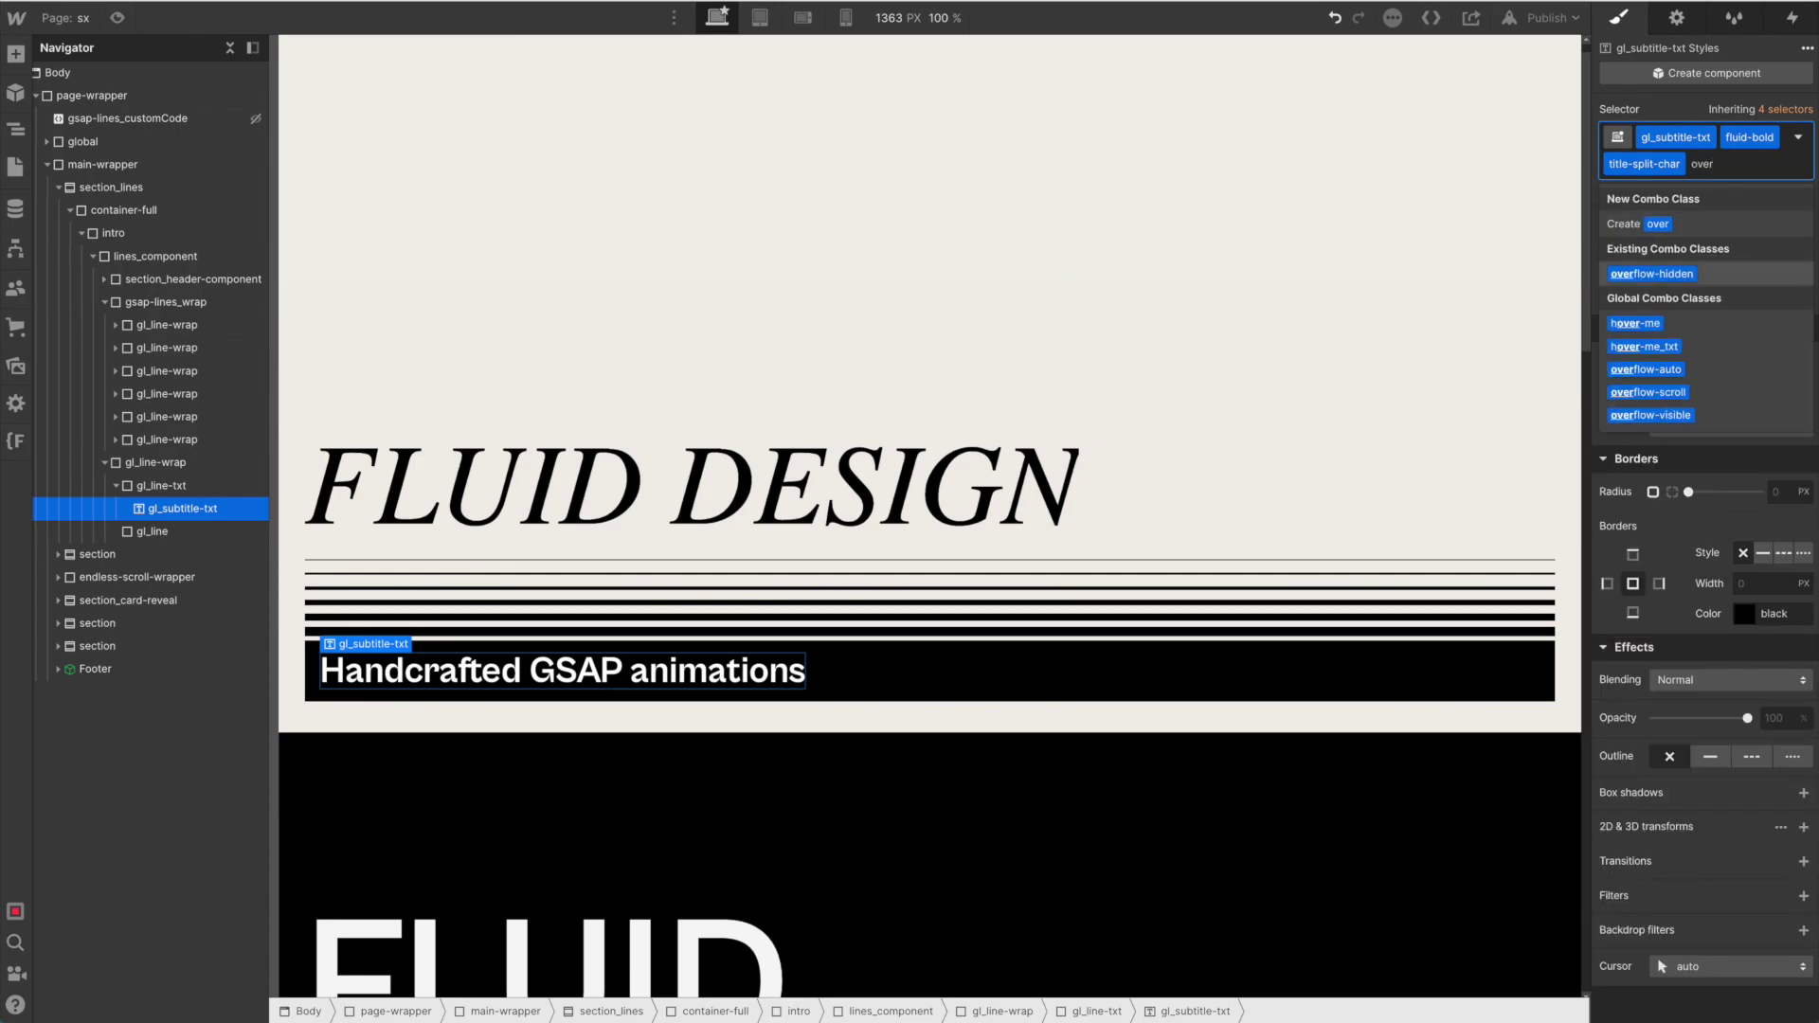
pyautogui.press('Return')
pyautogui.scroll(10, 1741, 469)
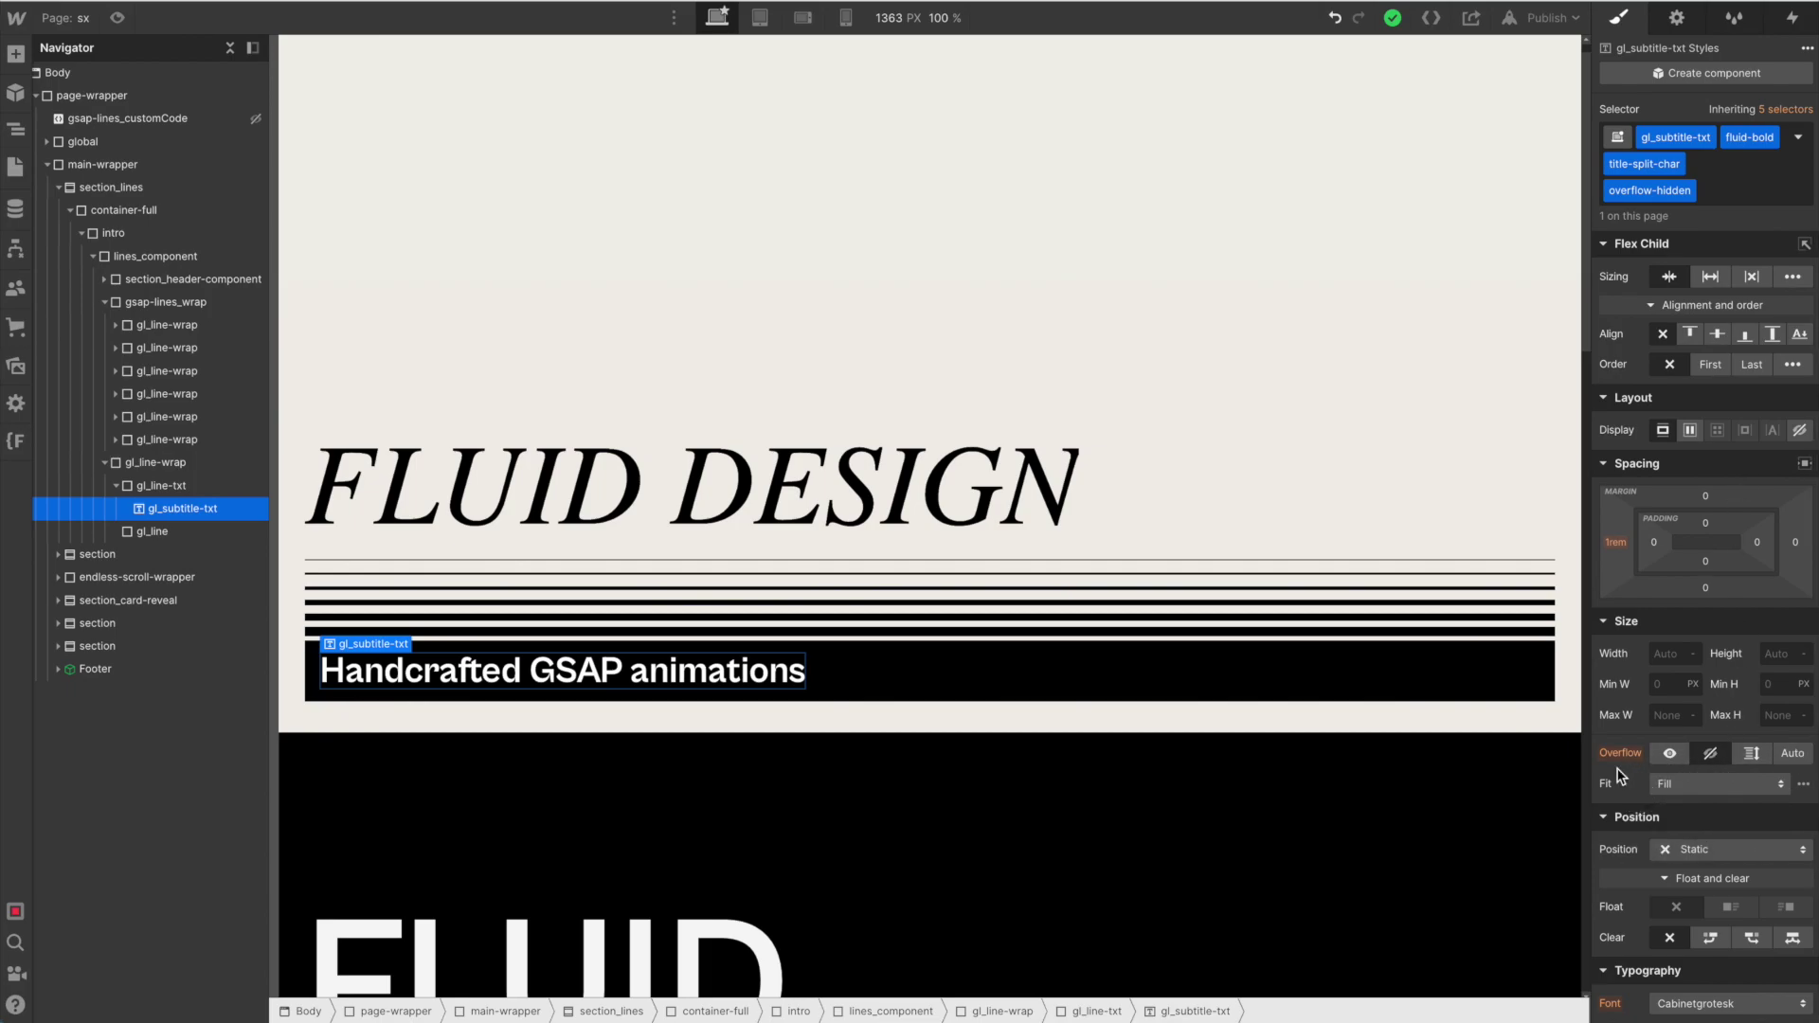
# - Check the classes applied to the FLUID DESIGN heading and collapse its margin-bottom wrapper in the element tree
pyautogui.click(611, 668)
pyautogui.click(563, 495)
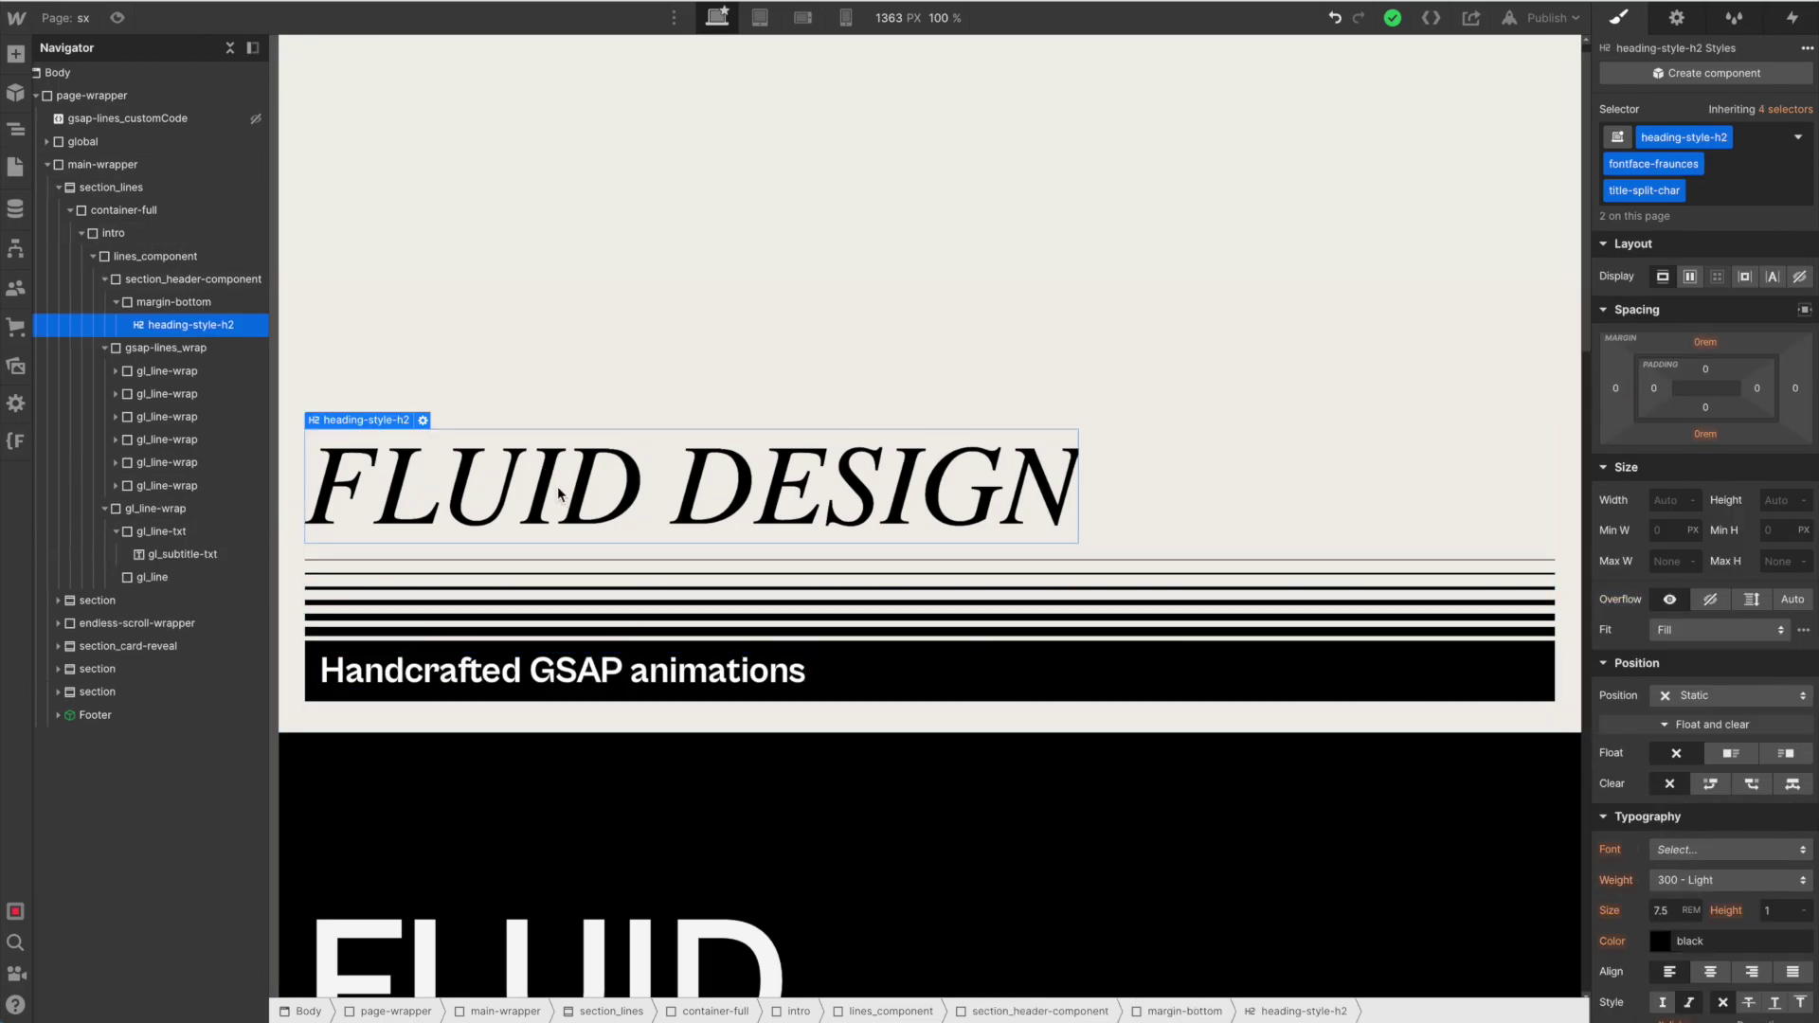
pyautogui.click(115, 301)
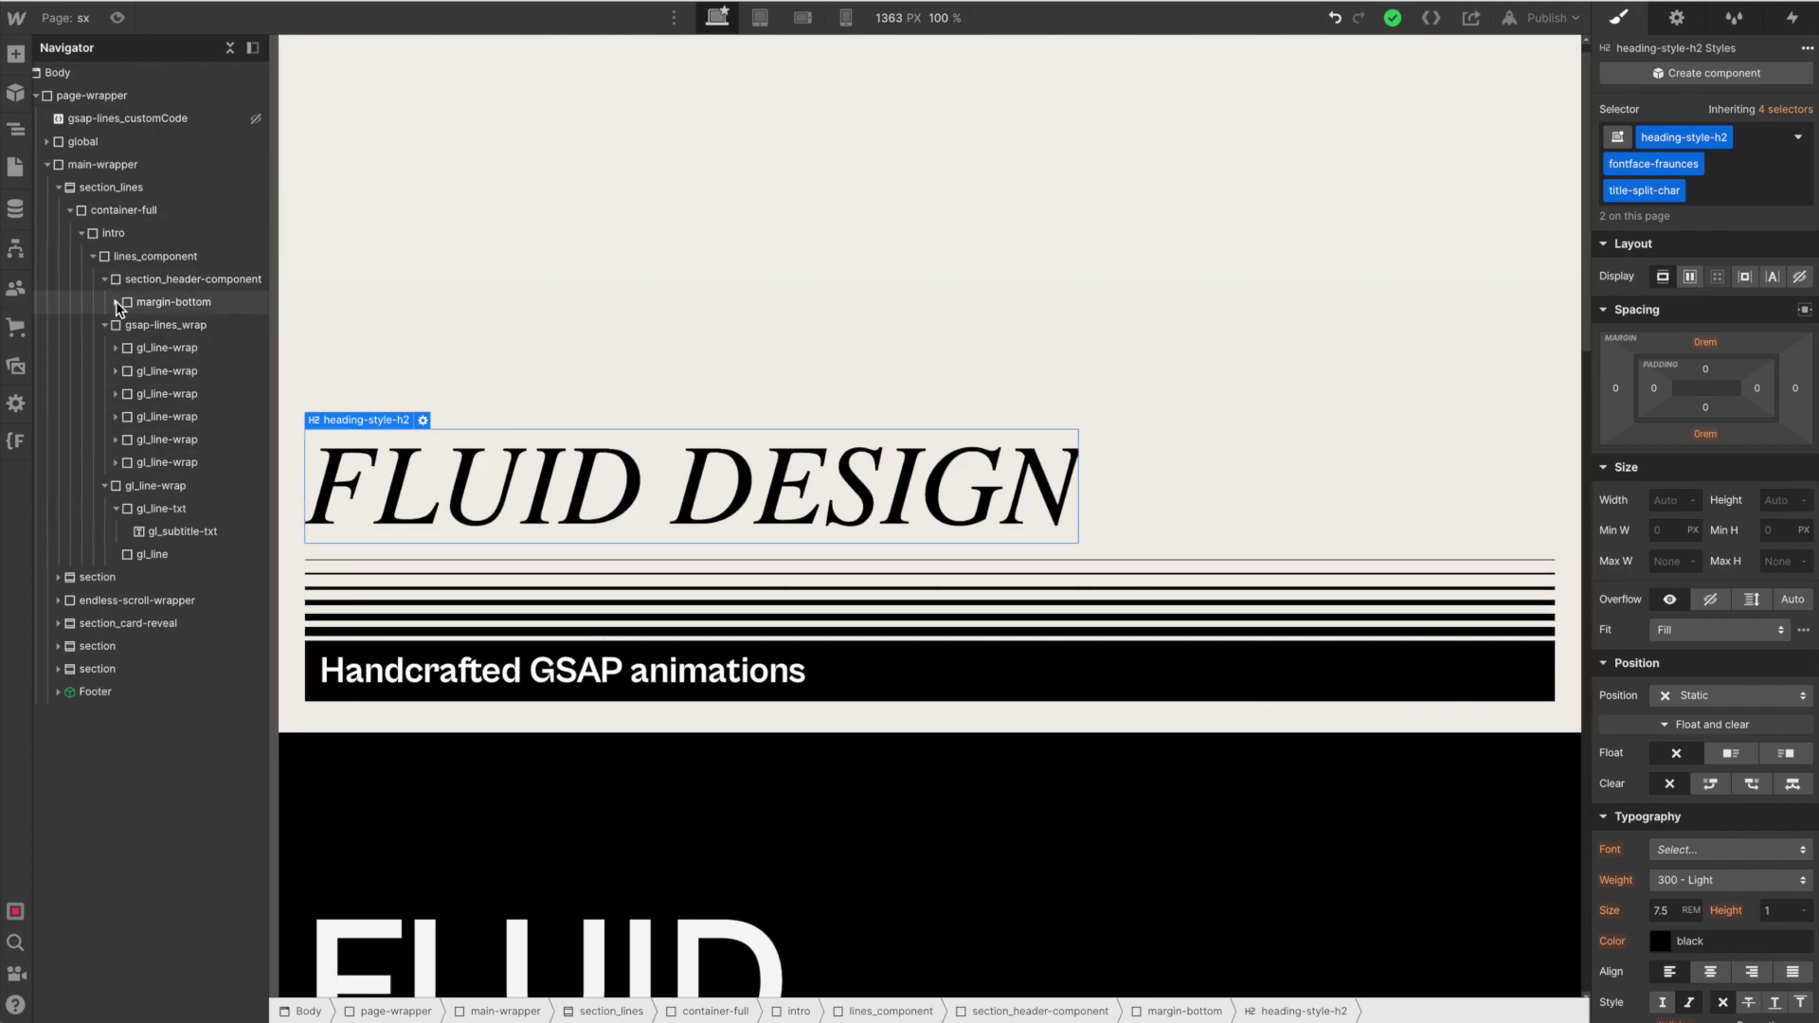
# - Insert a div block inside the first gl_line-wrap of gsap-lines_wrap, after its gl_line
pyautogui.click(105, 485)
pyautogui.click(144, 492)
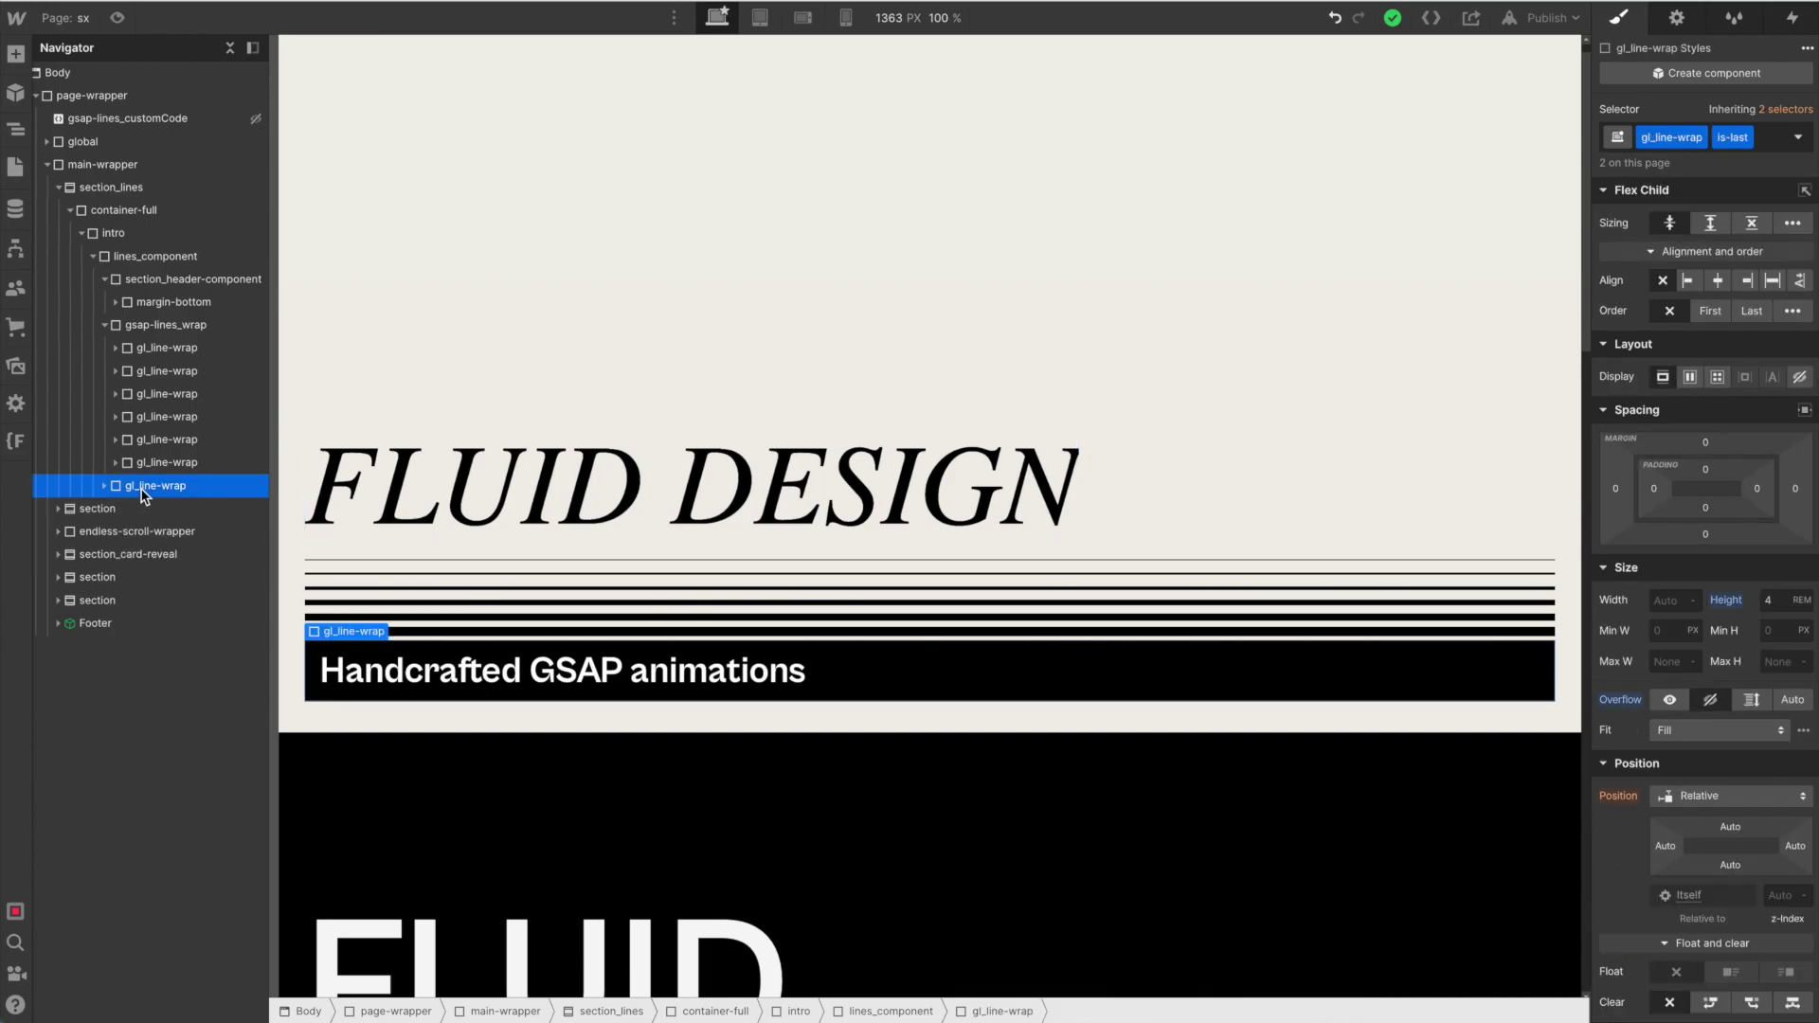
pyautogui.click(104, 326)
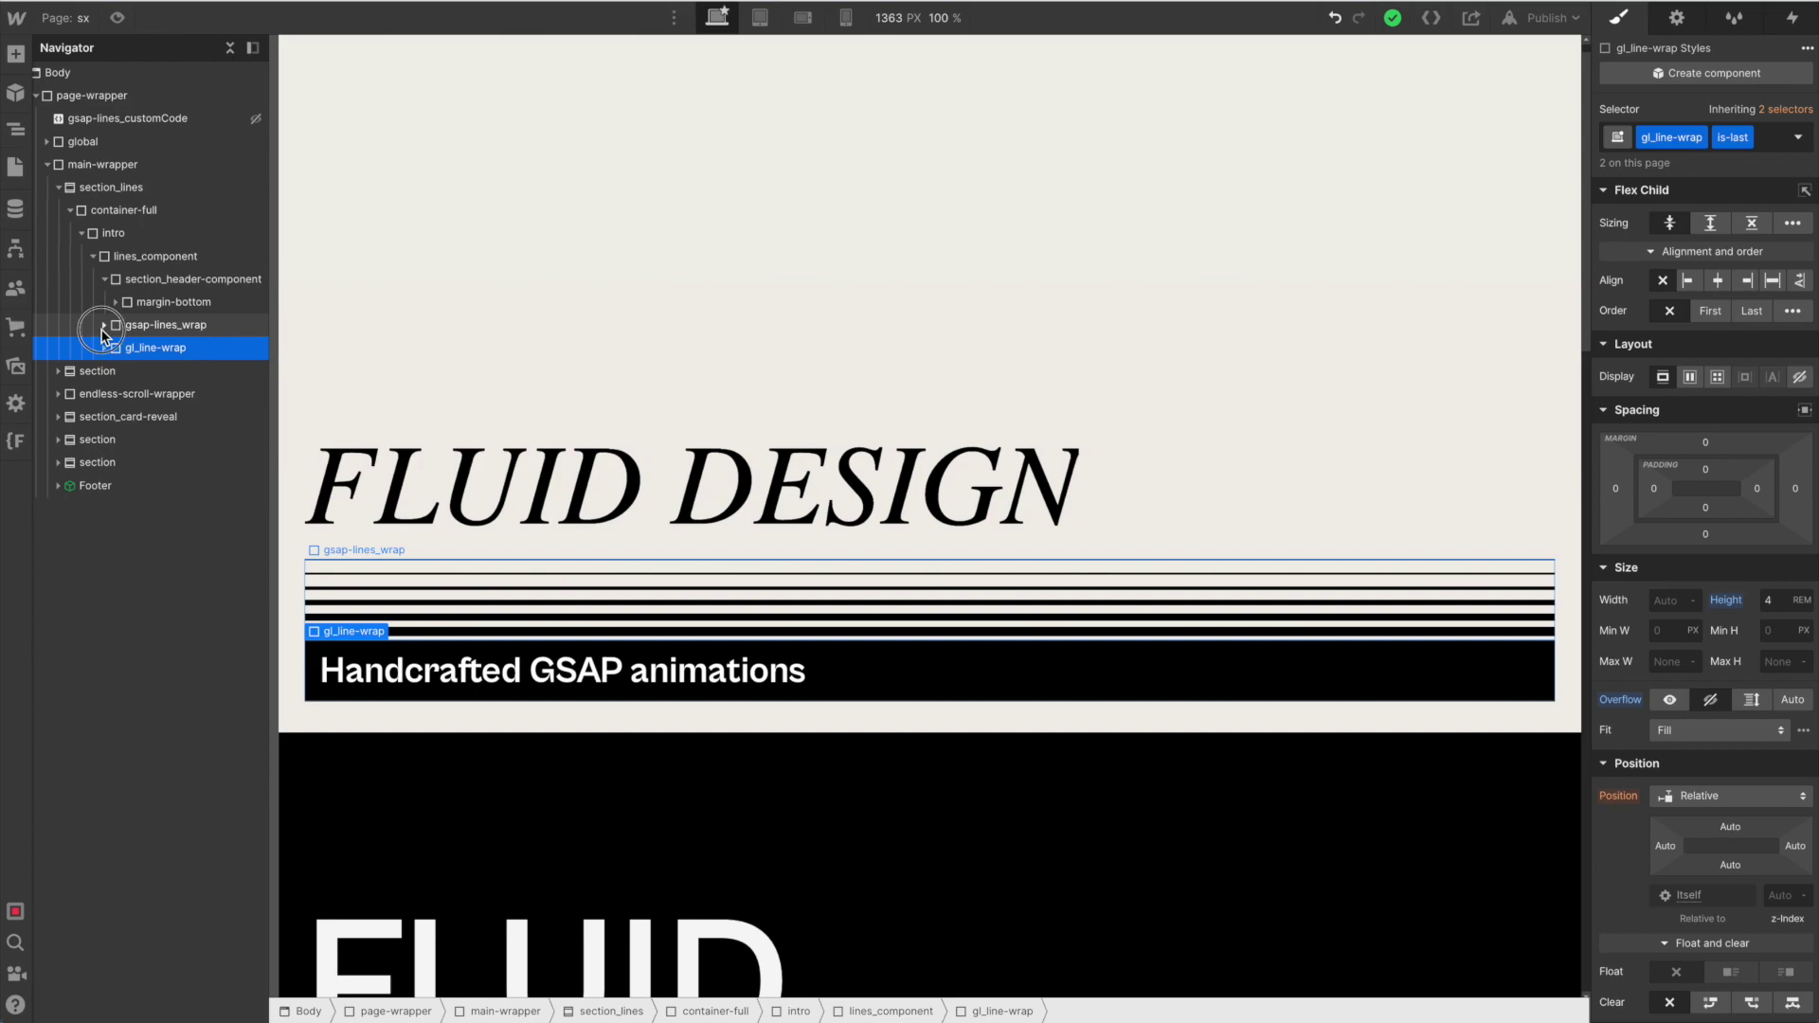
pyautogui.click(104, 325)
pyautogui.click(116, 348)
pyautogui.click(161, 348)
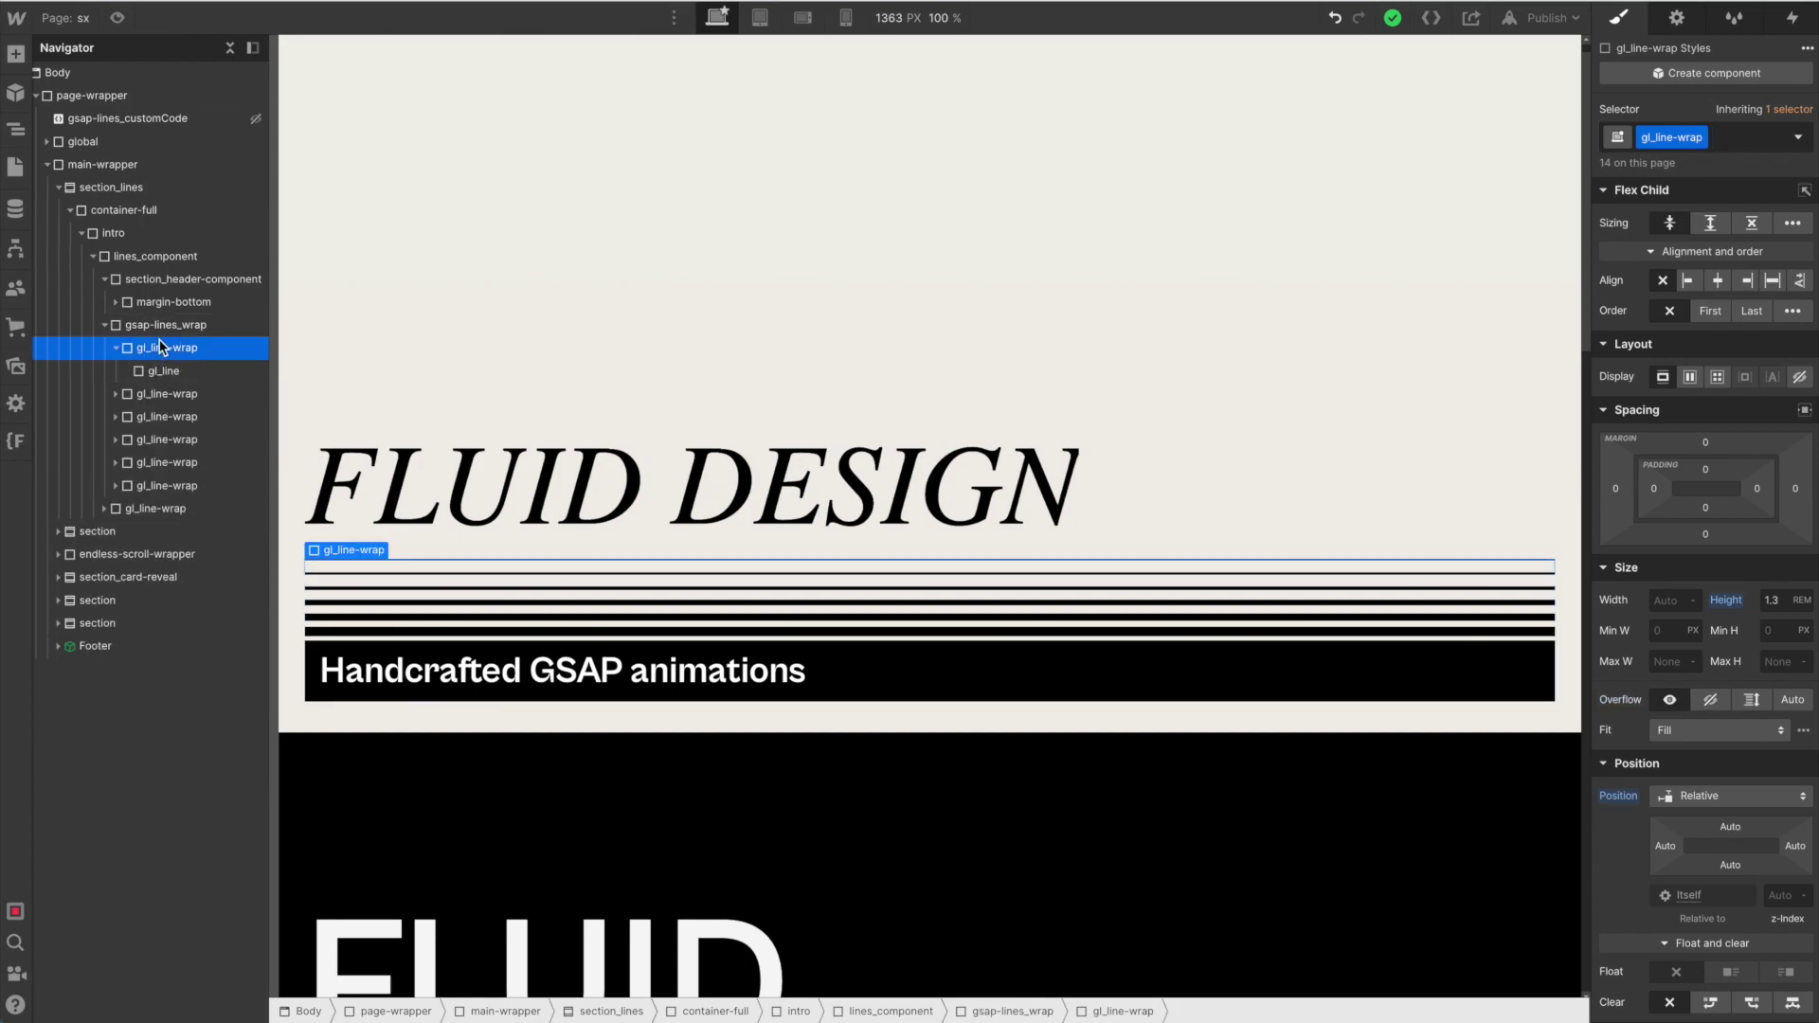
pyautogui.press('super+e')
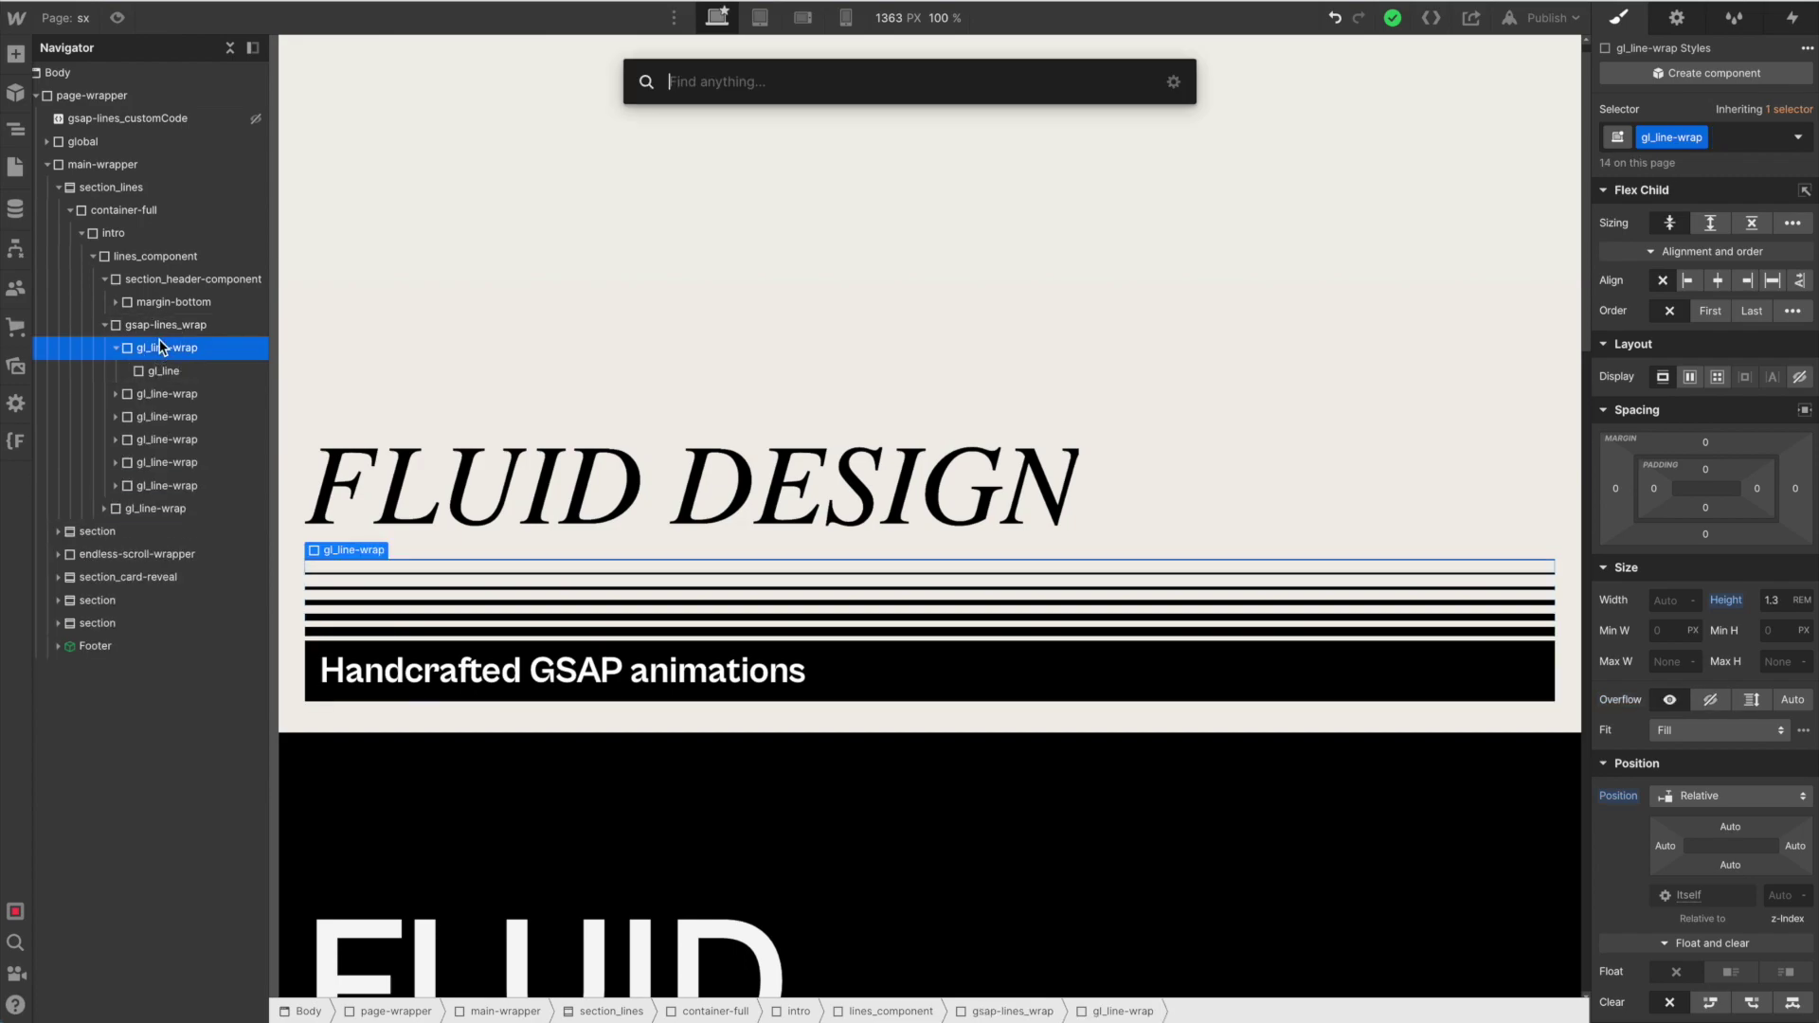
pyautogui.write('di')
pyautogui.press('Return')
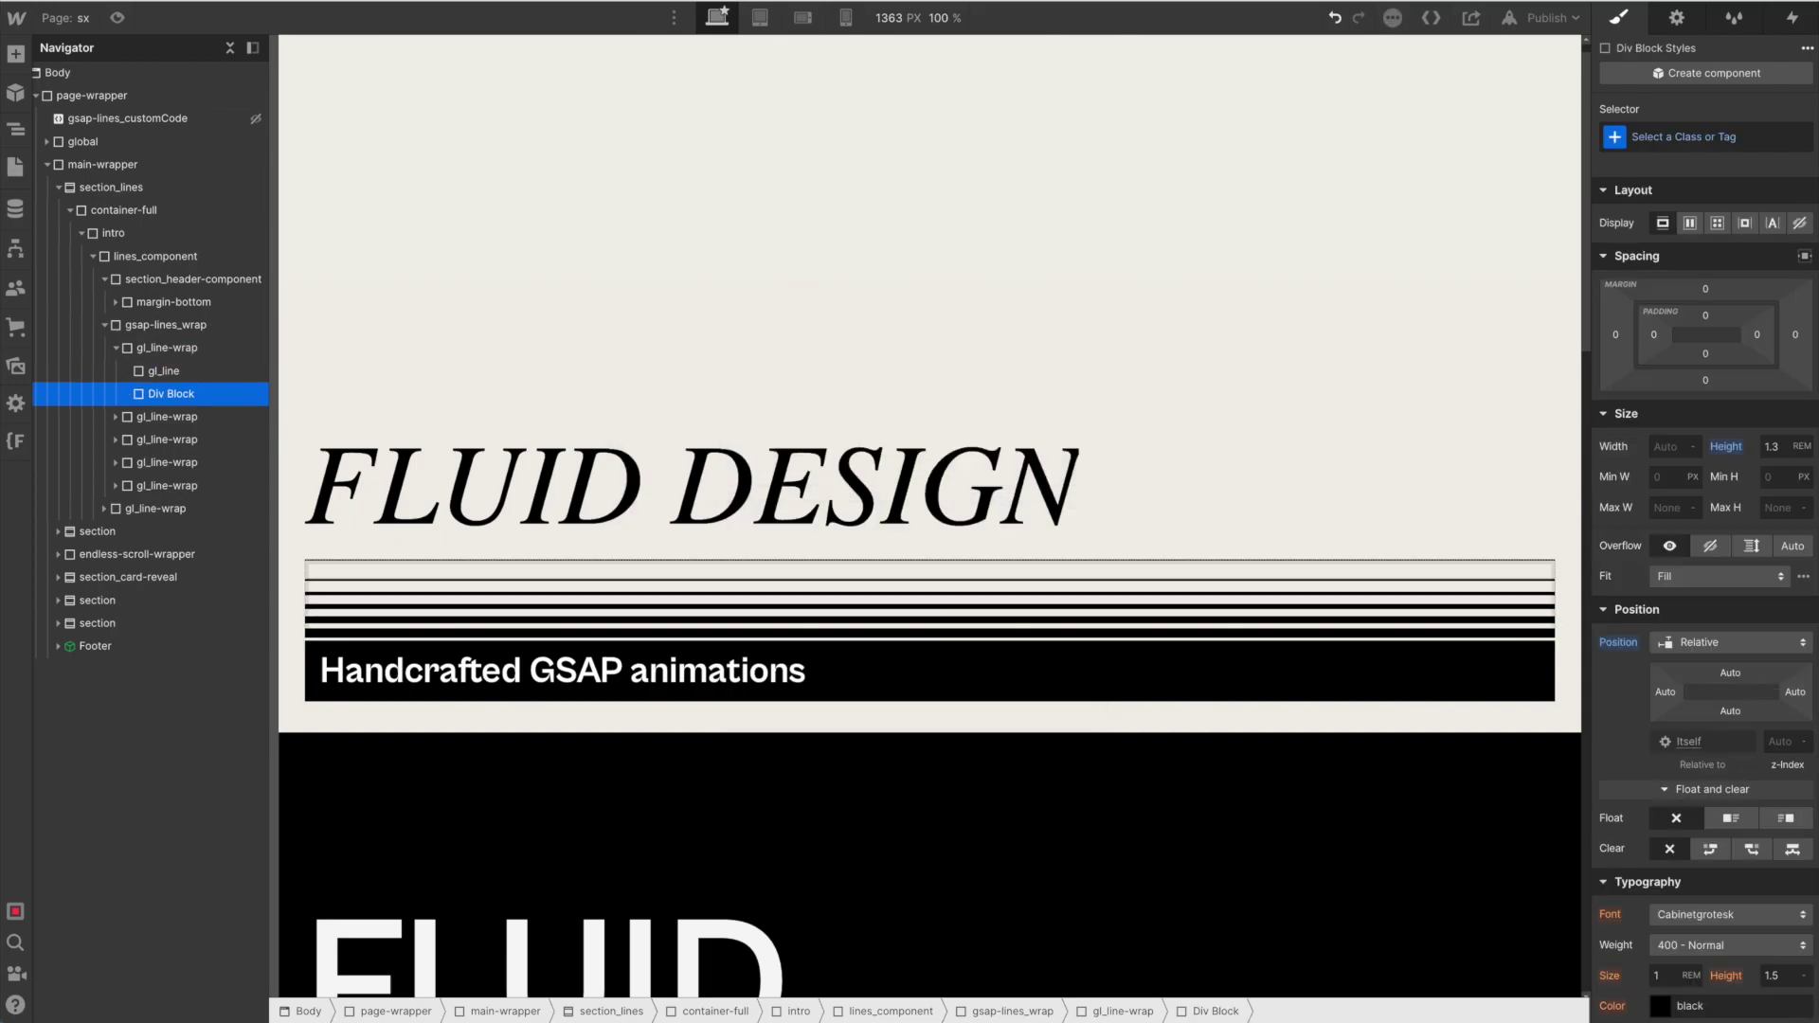
# - Give the new div block in the first gl_line-wrap the existing class gl_info-wrap
pyautogui.press('super+Return')
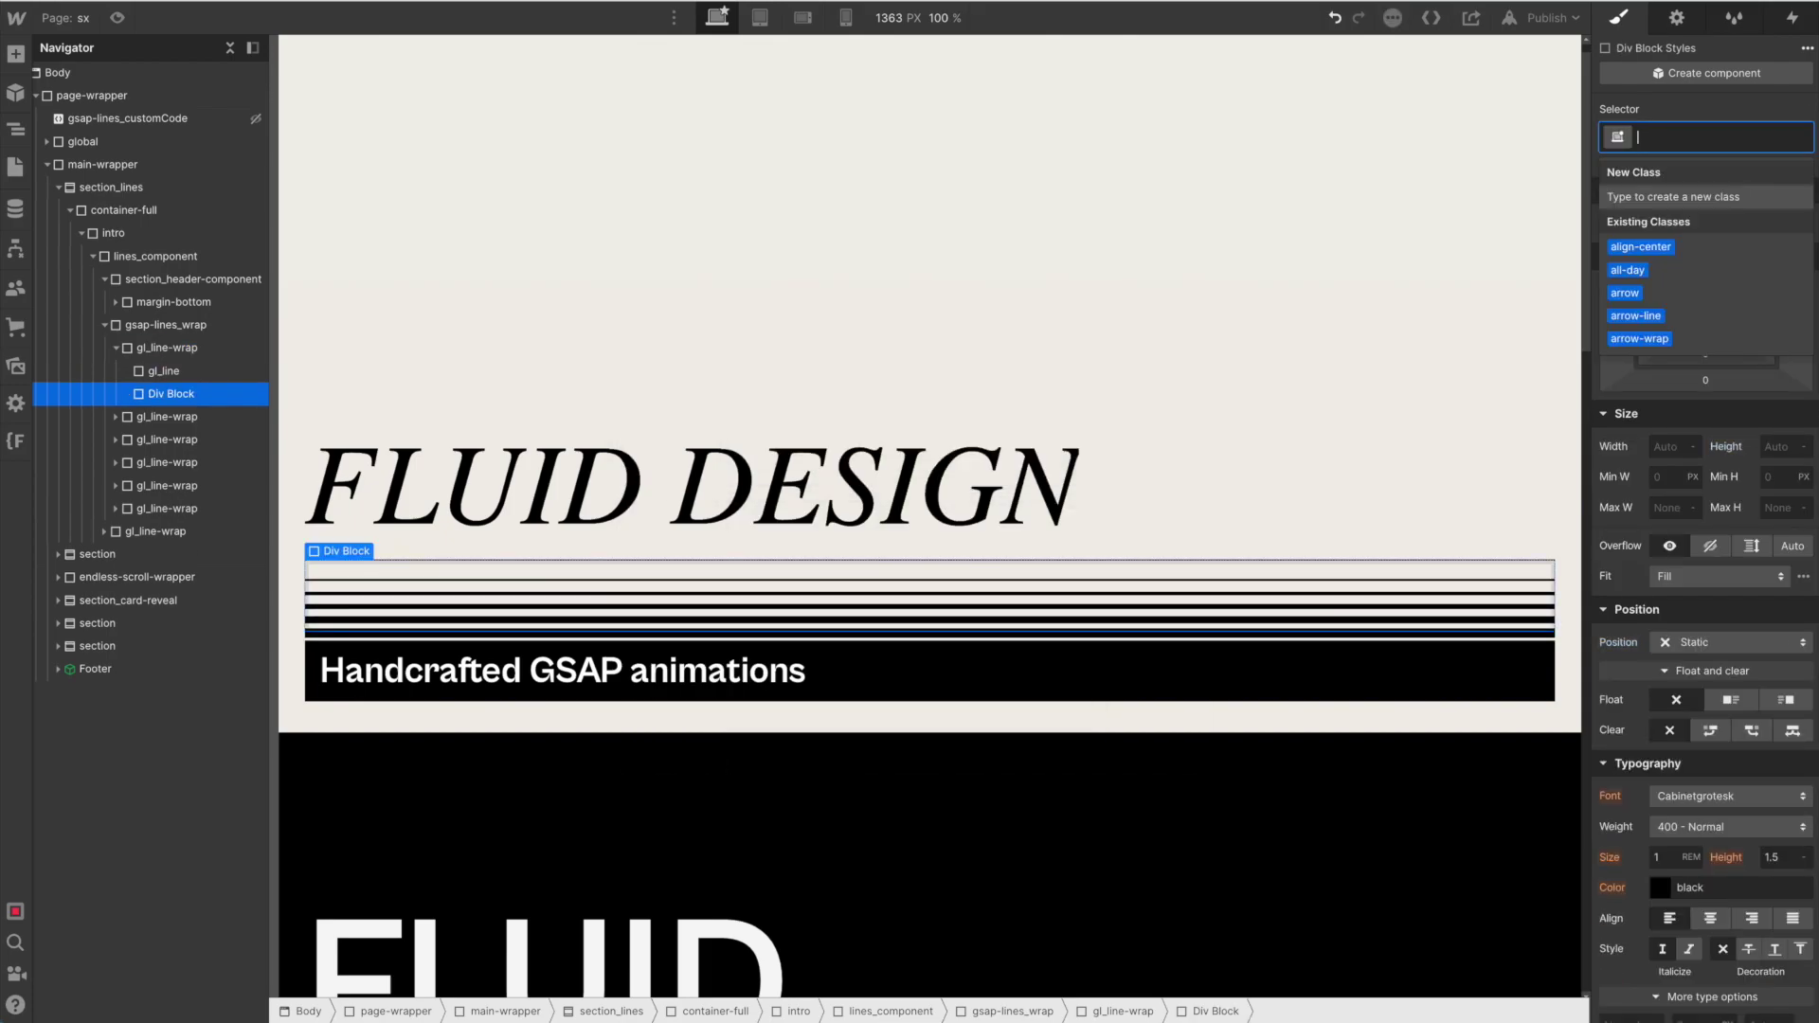
pyautogui.write('gl_int')
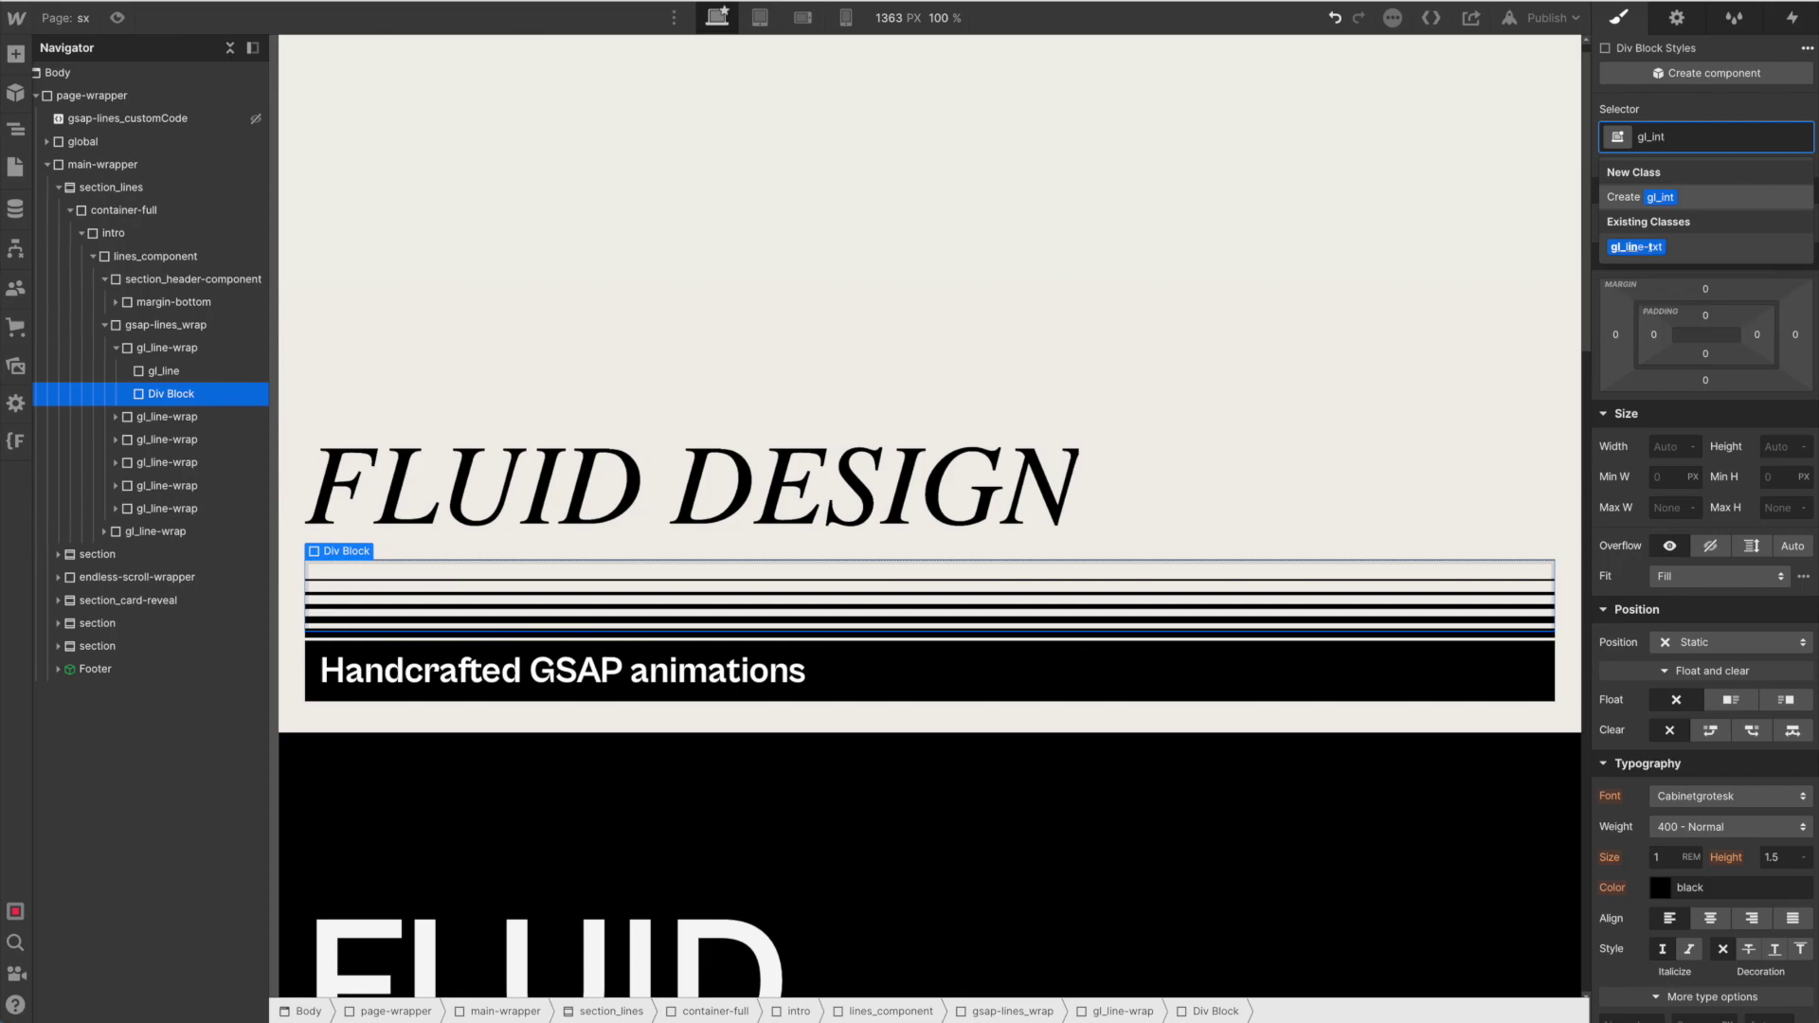
pyautogui.press('BackSpace')
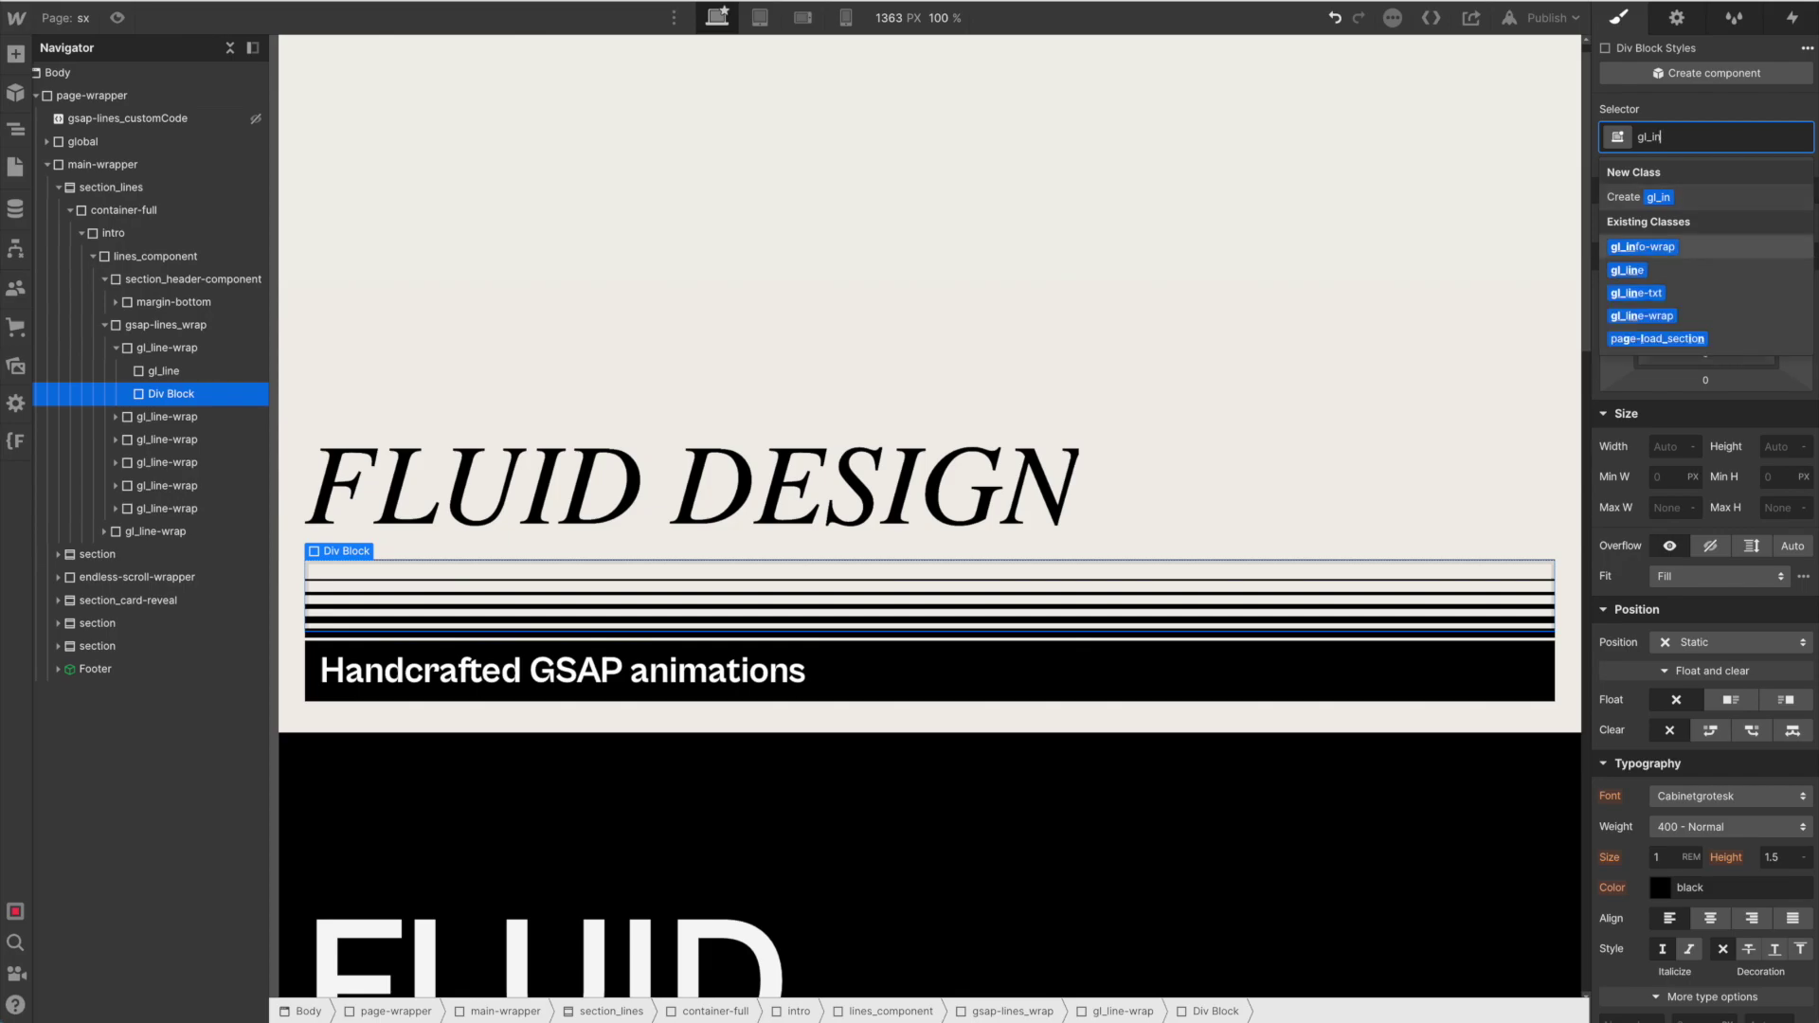
pyautogui.press('Return')
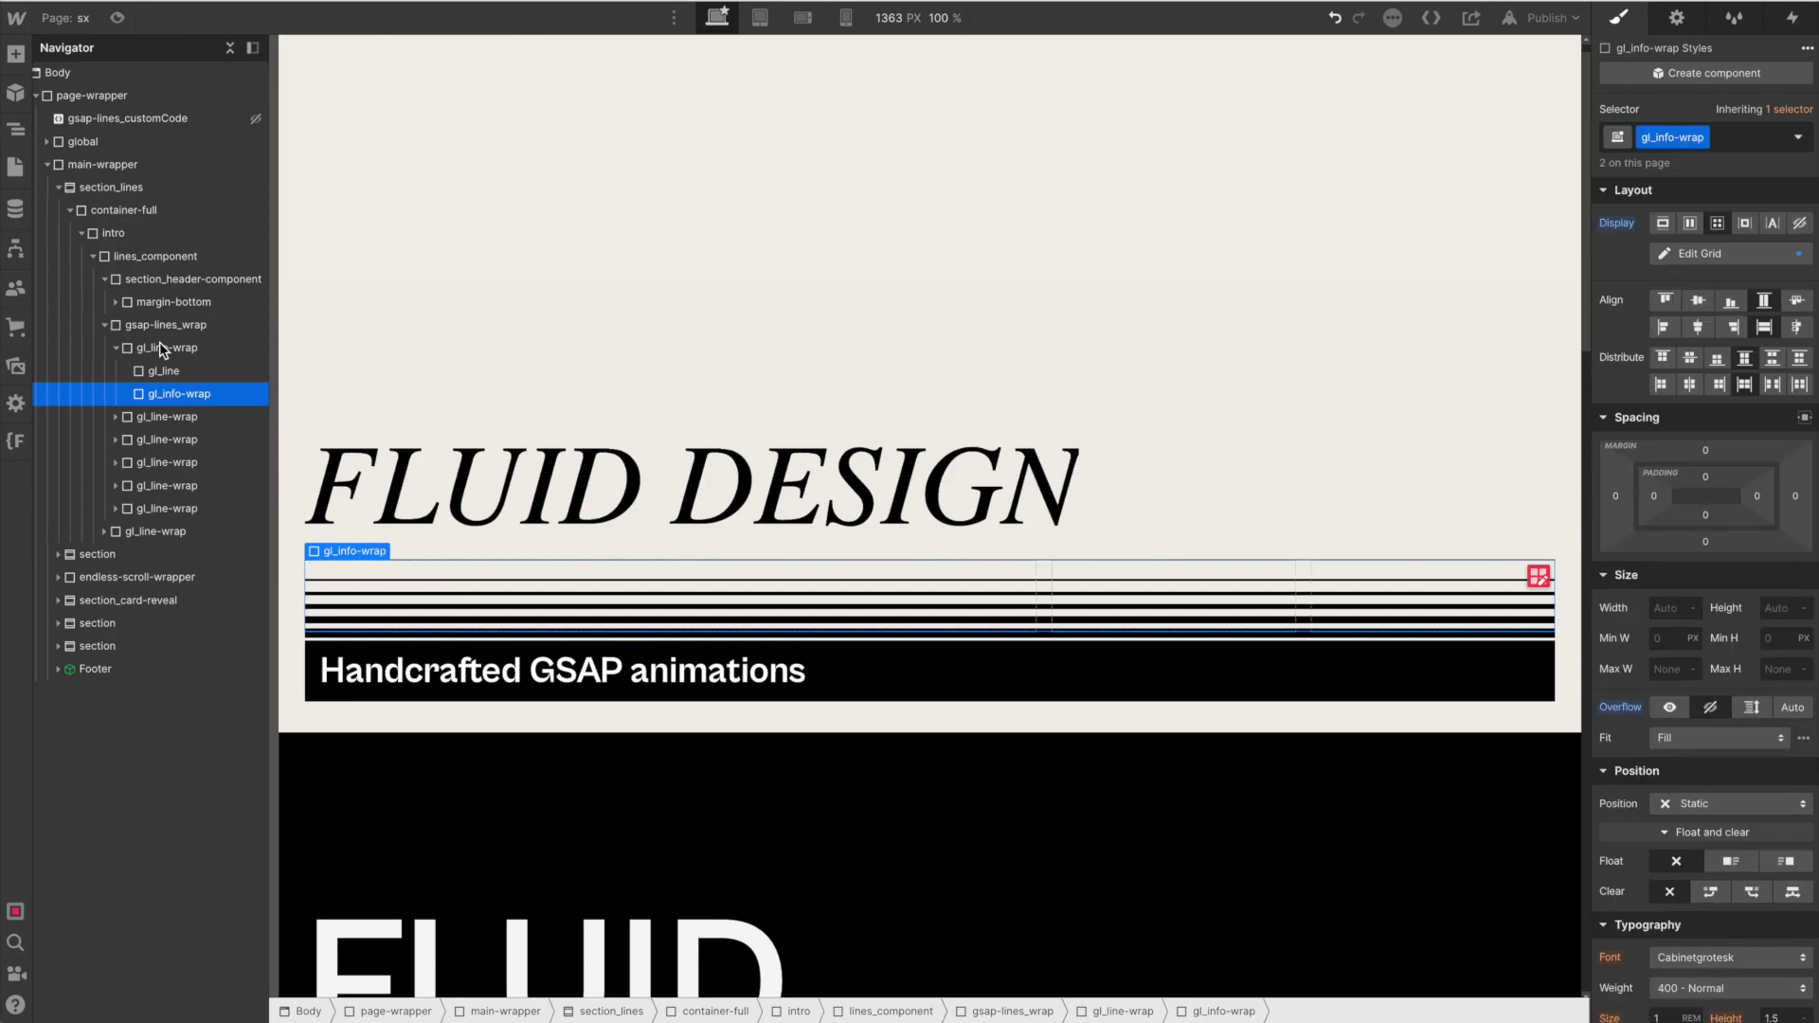
# - Examine the column sizes of the gl_info-wrap grid and its remaining style settings
pyautogui.click(1755, 250)
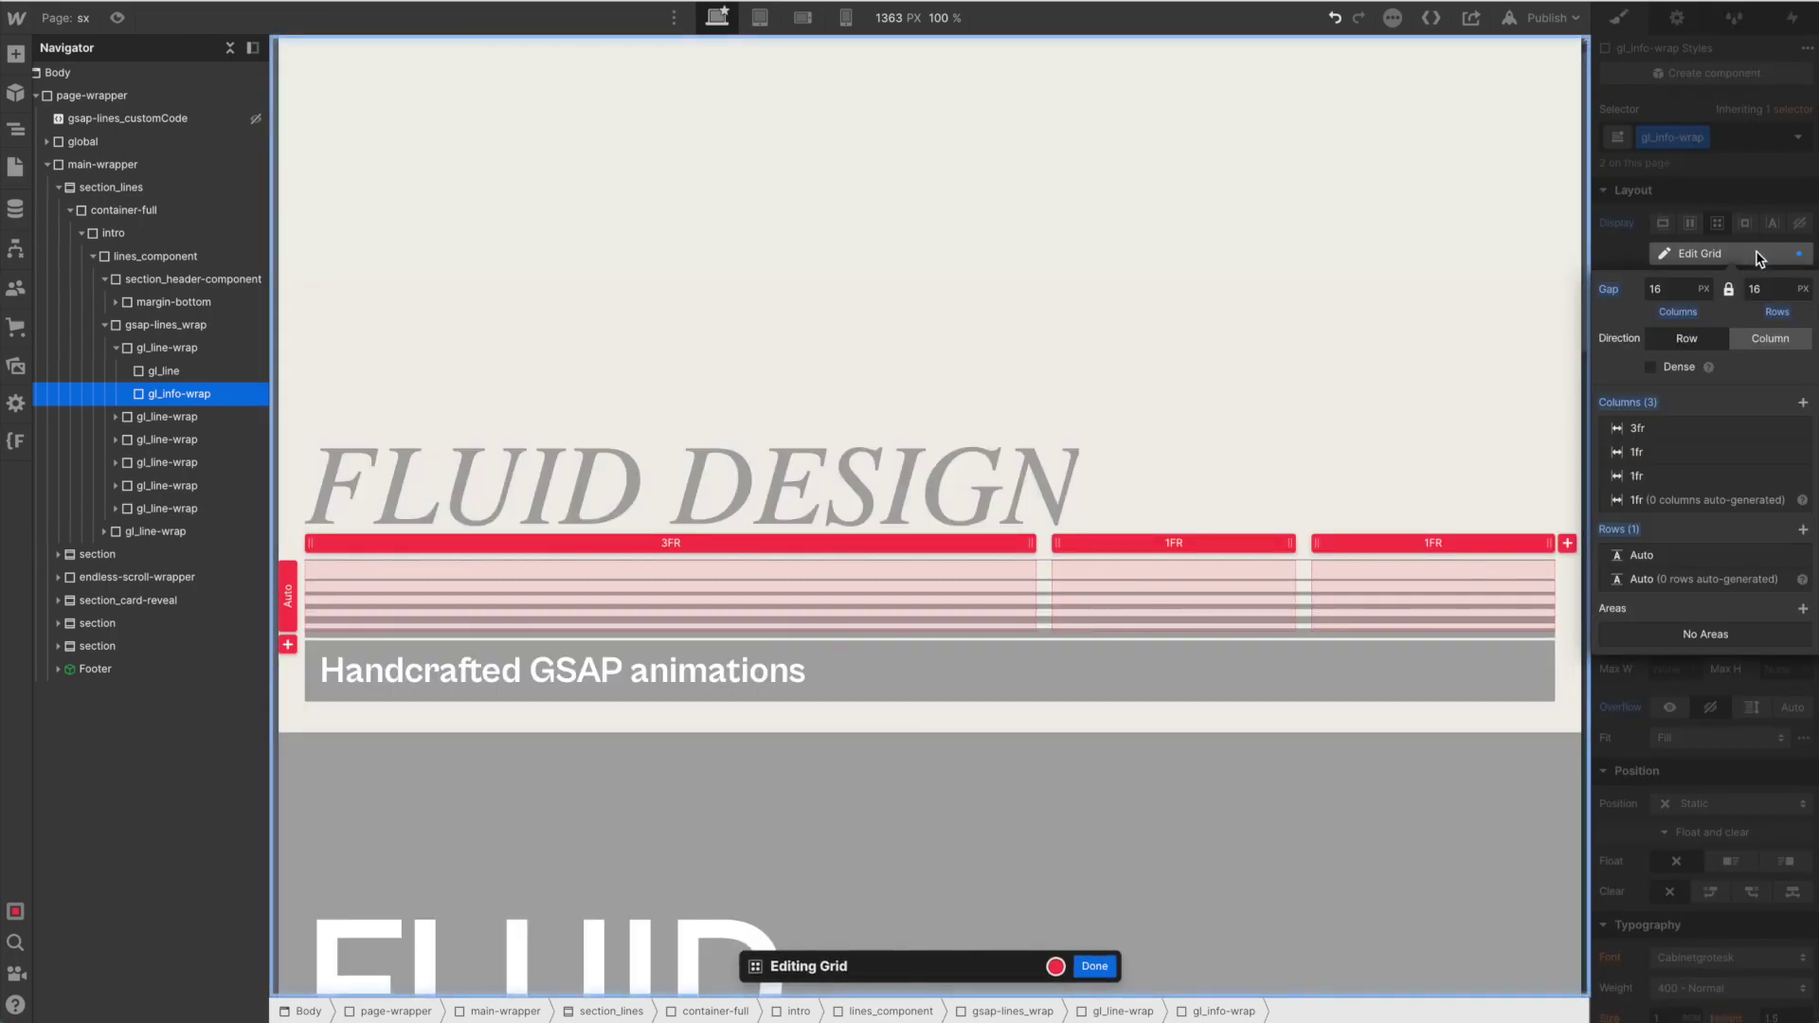
pyautogui.click(670, 543)
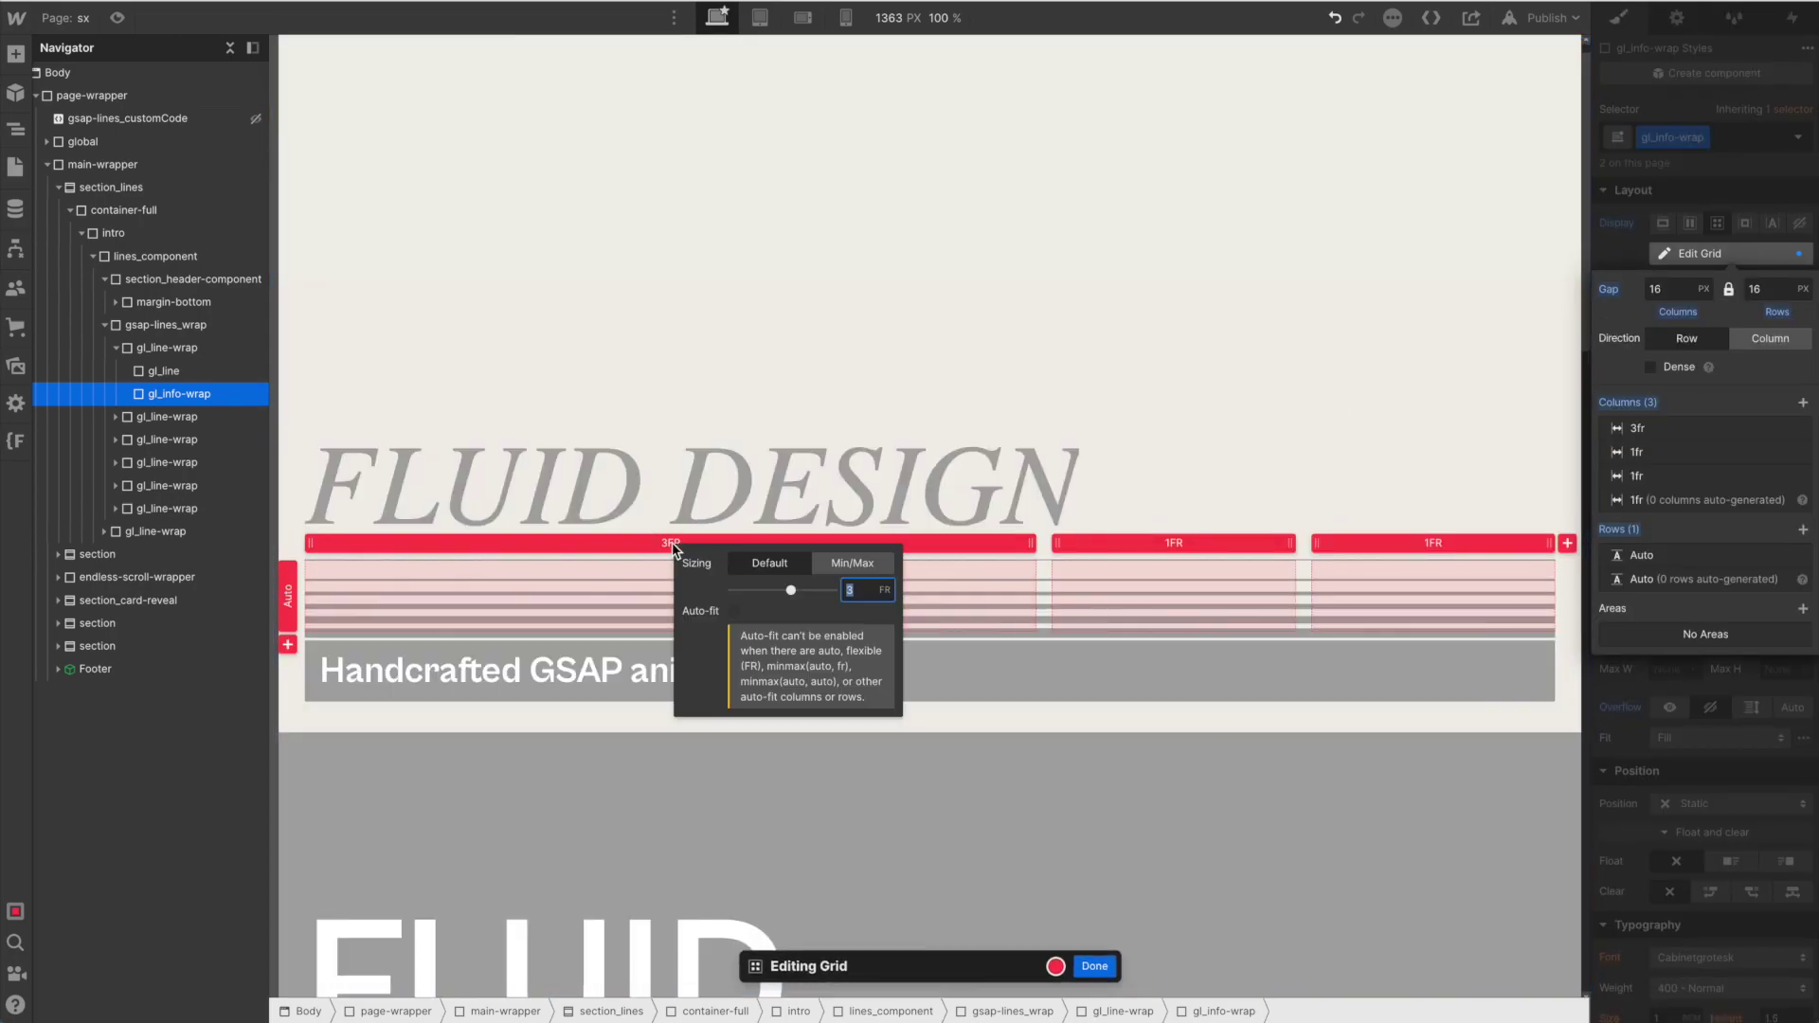
pyautogui.click(1174, 545)
pyautogui.click(1429, 541)
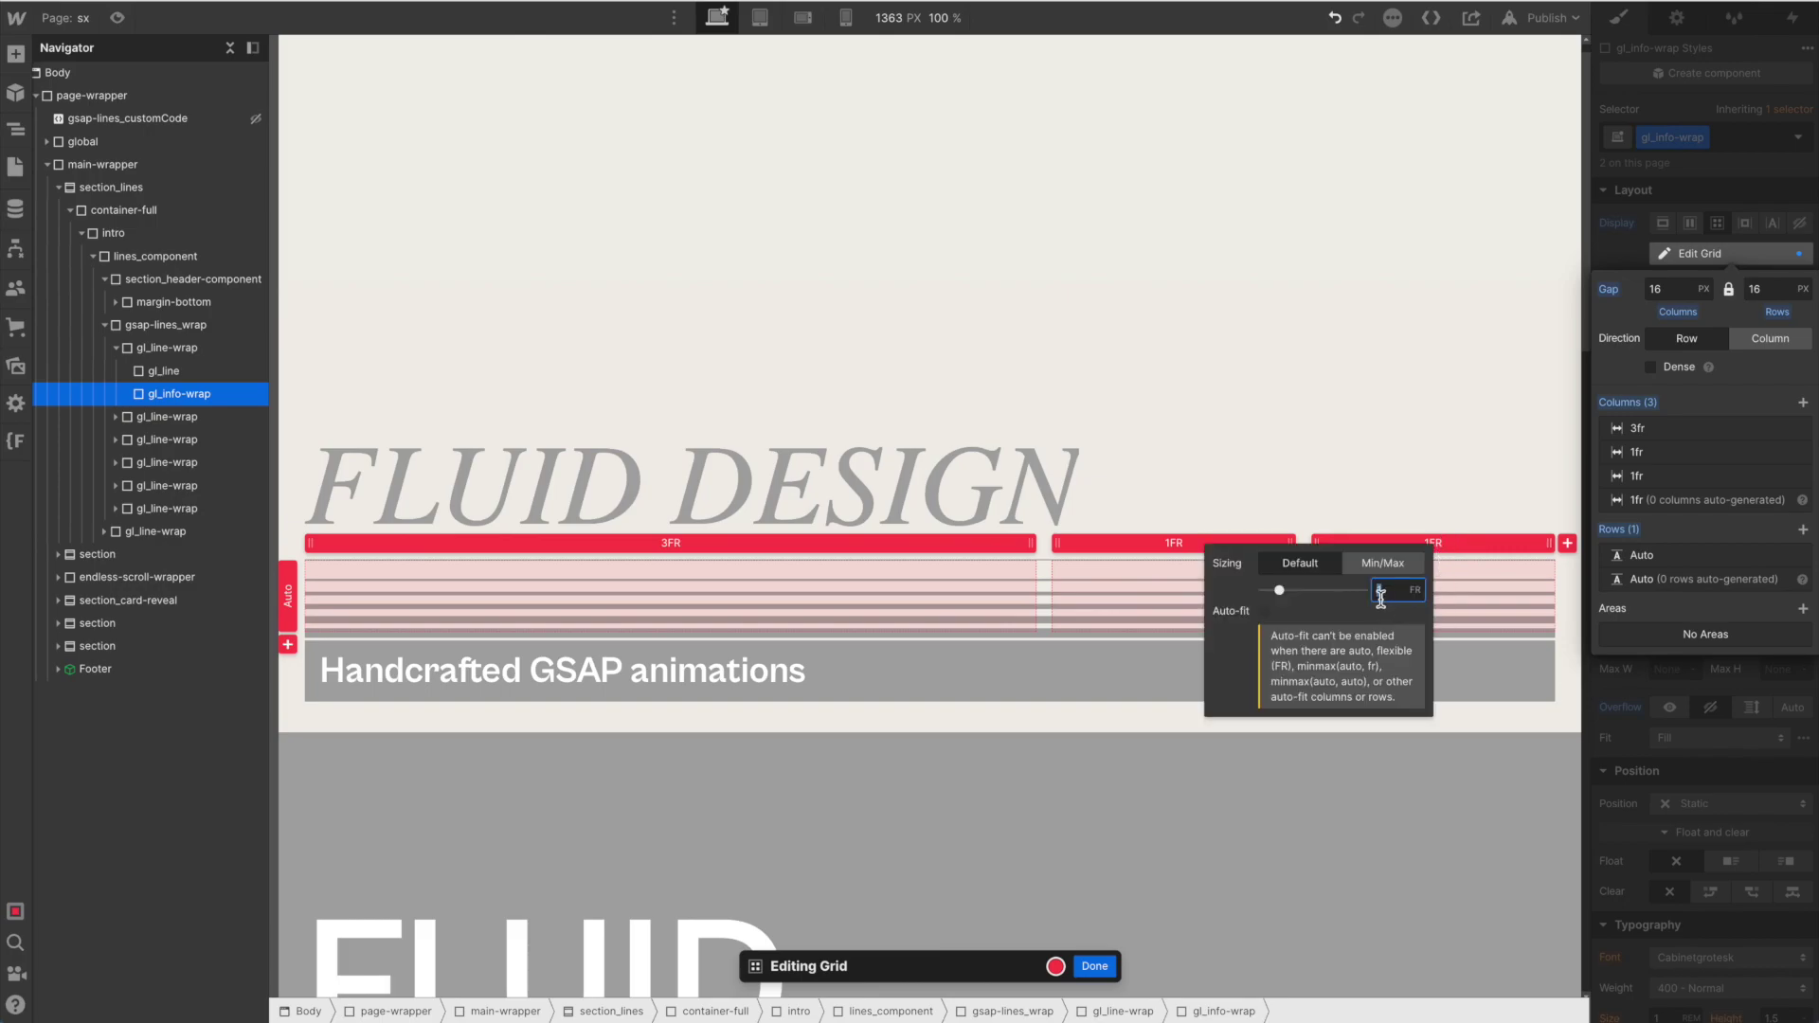
pyautogui.click(1096, 967)
pyautogui.click(1096, 968)
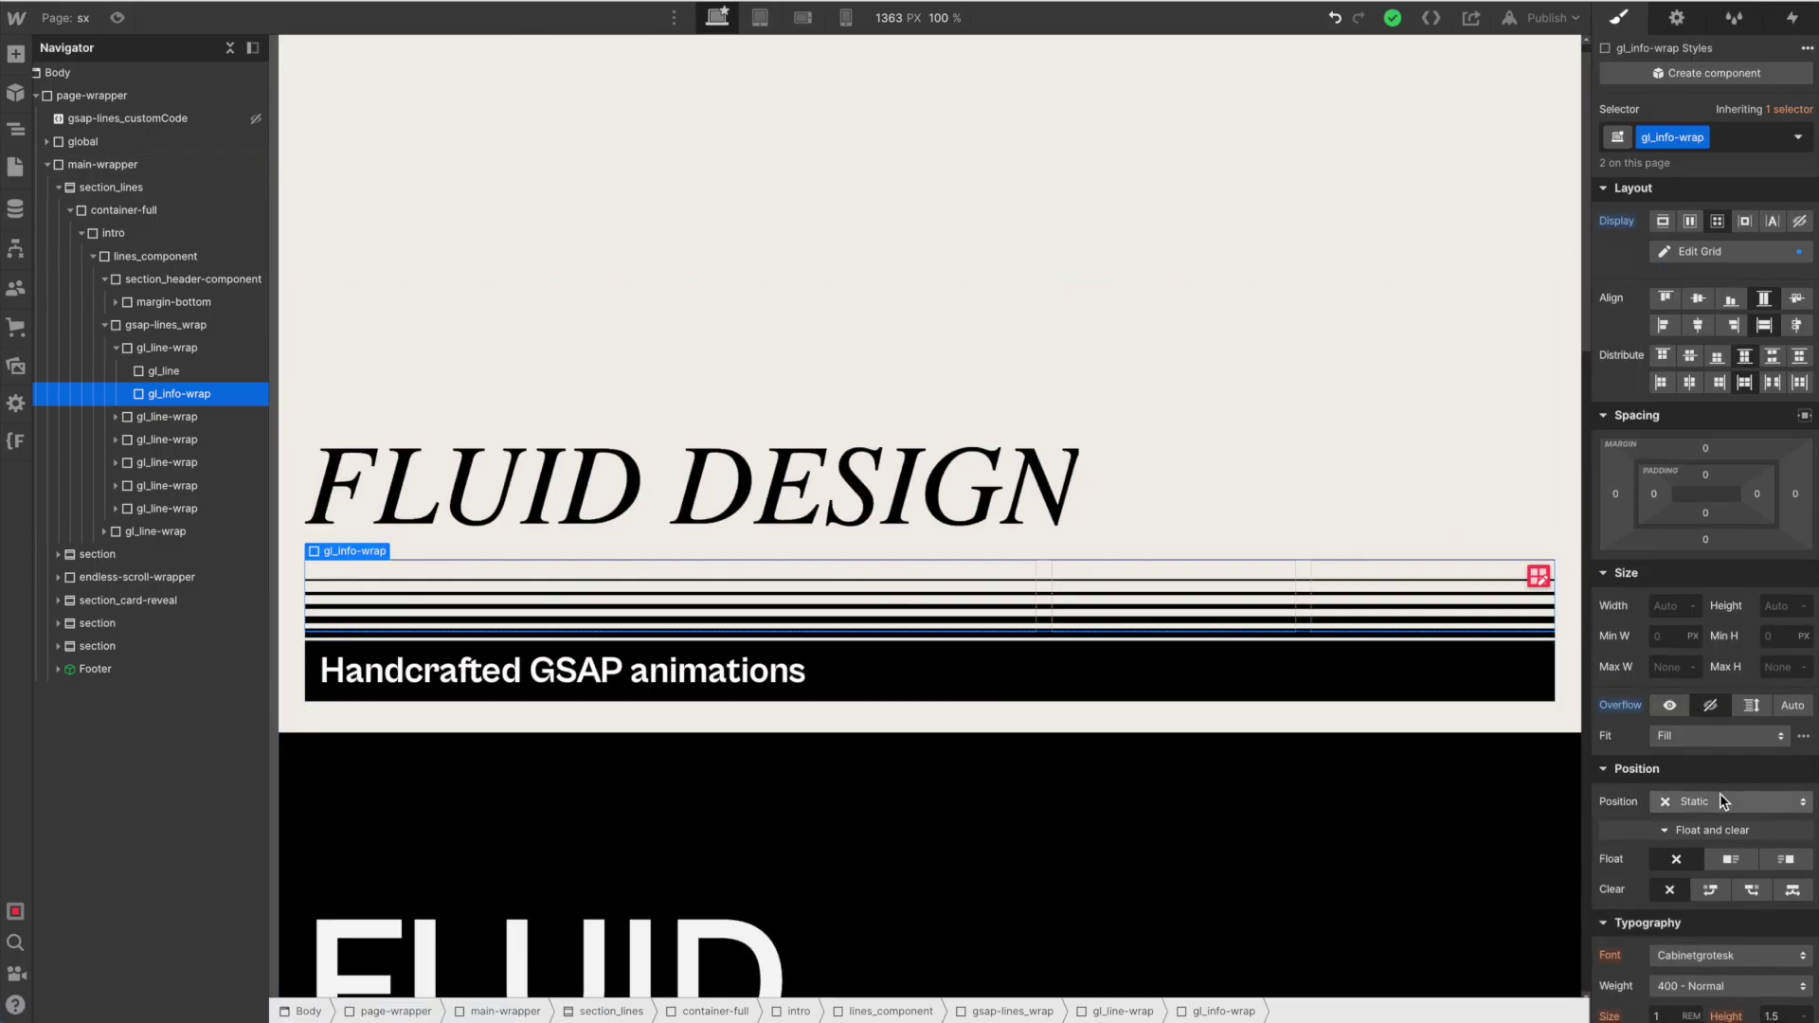
pyautogui.scroll(-6, 1720, 793)
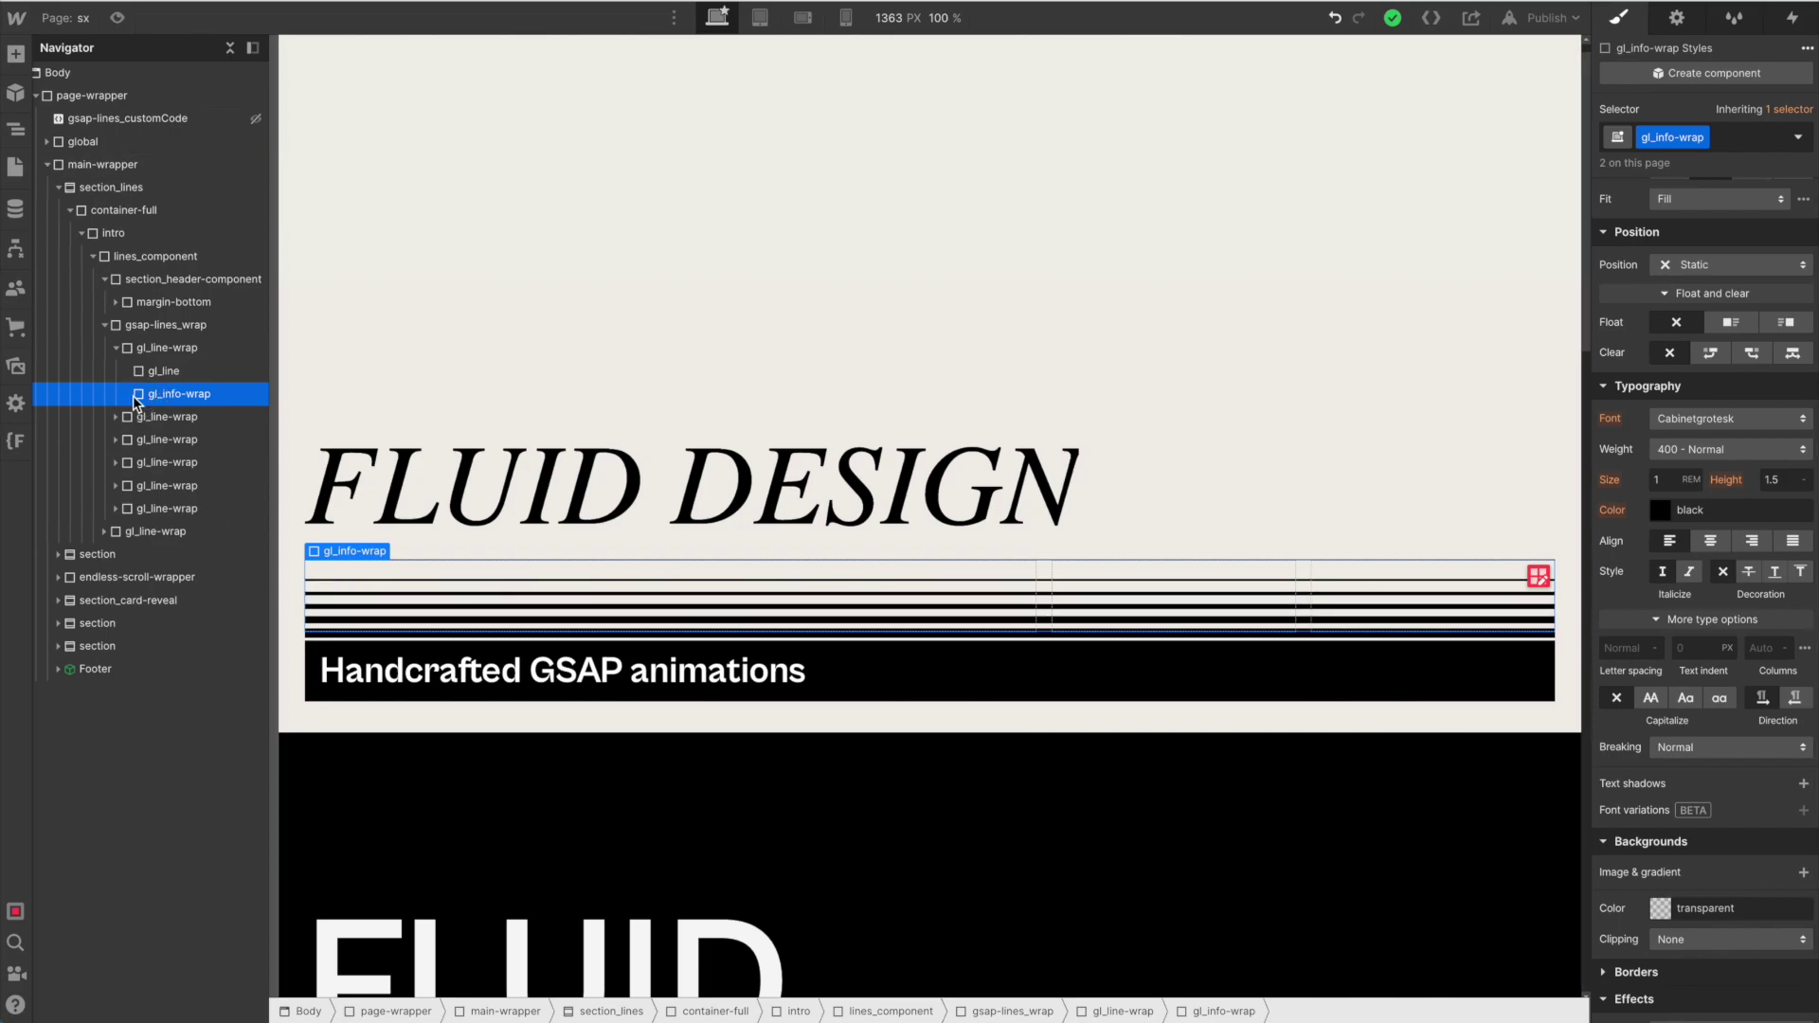
# - Insert a div block inside gl_info-wrap and give it the existing class text-style-allcaps
pyautogui.hotkey('ctrl', 'e')
pyautogui.write('di')
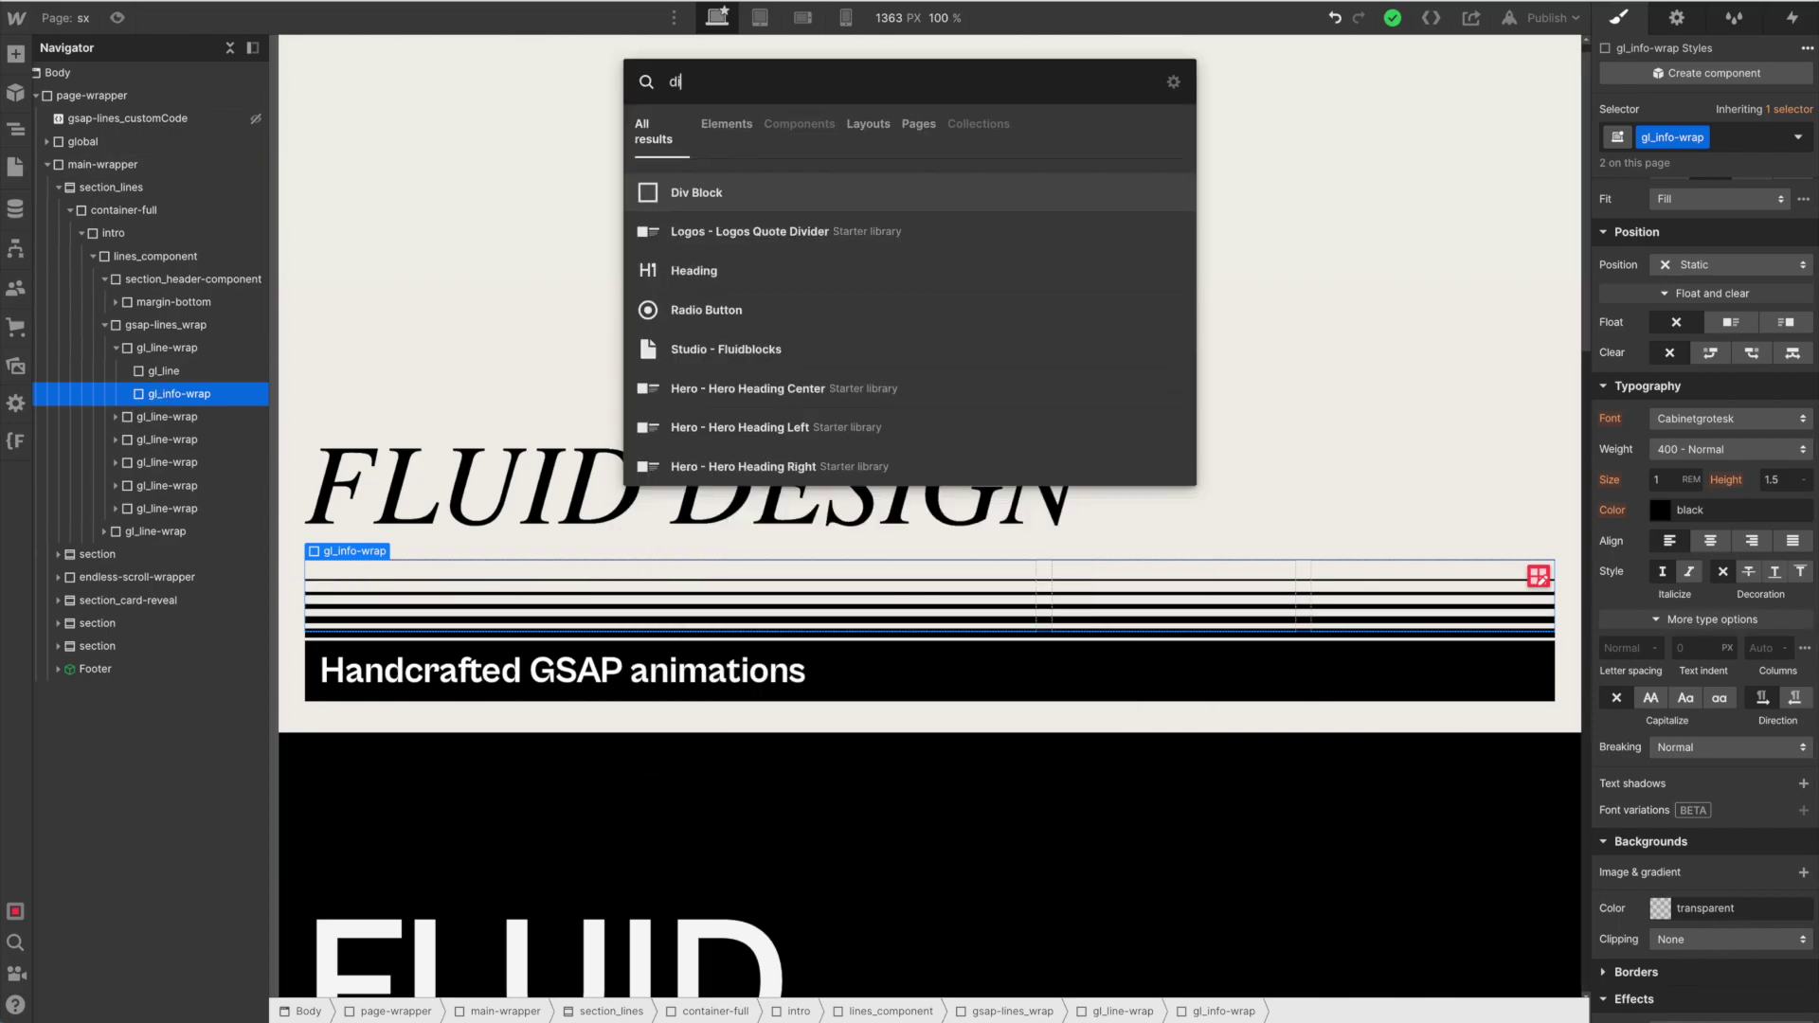
pyautogui.press('Return')
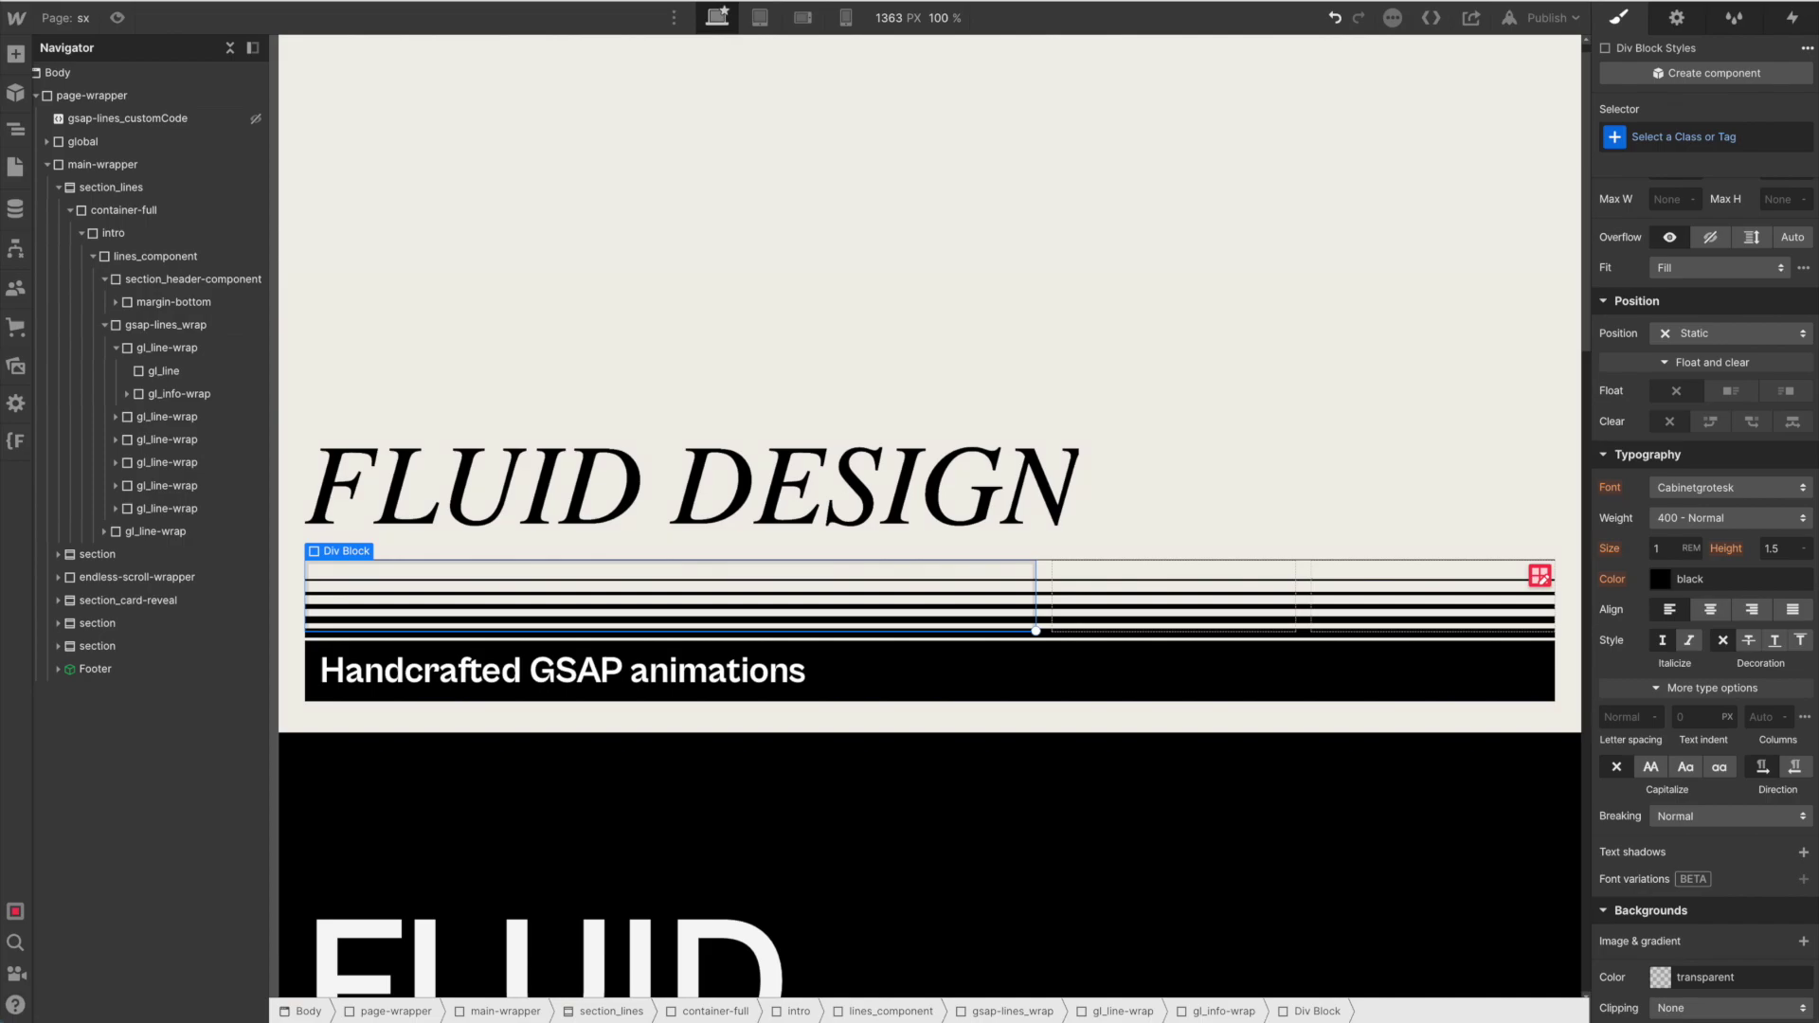
pyautogui.hotkey('ctrl', 'Return')
pyautogui.write('tex')
pyautogui.press('BackSpace')
pyautogui.press('BackSpace')
pyautogui.press('BackSpace')
pyautogui.write('allca')
pyautogui.press('Down')
pyautogui.press('Return')
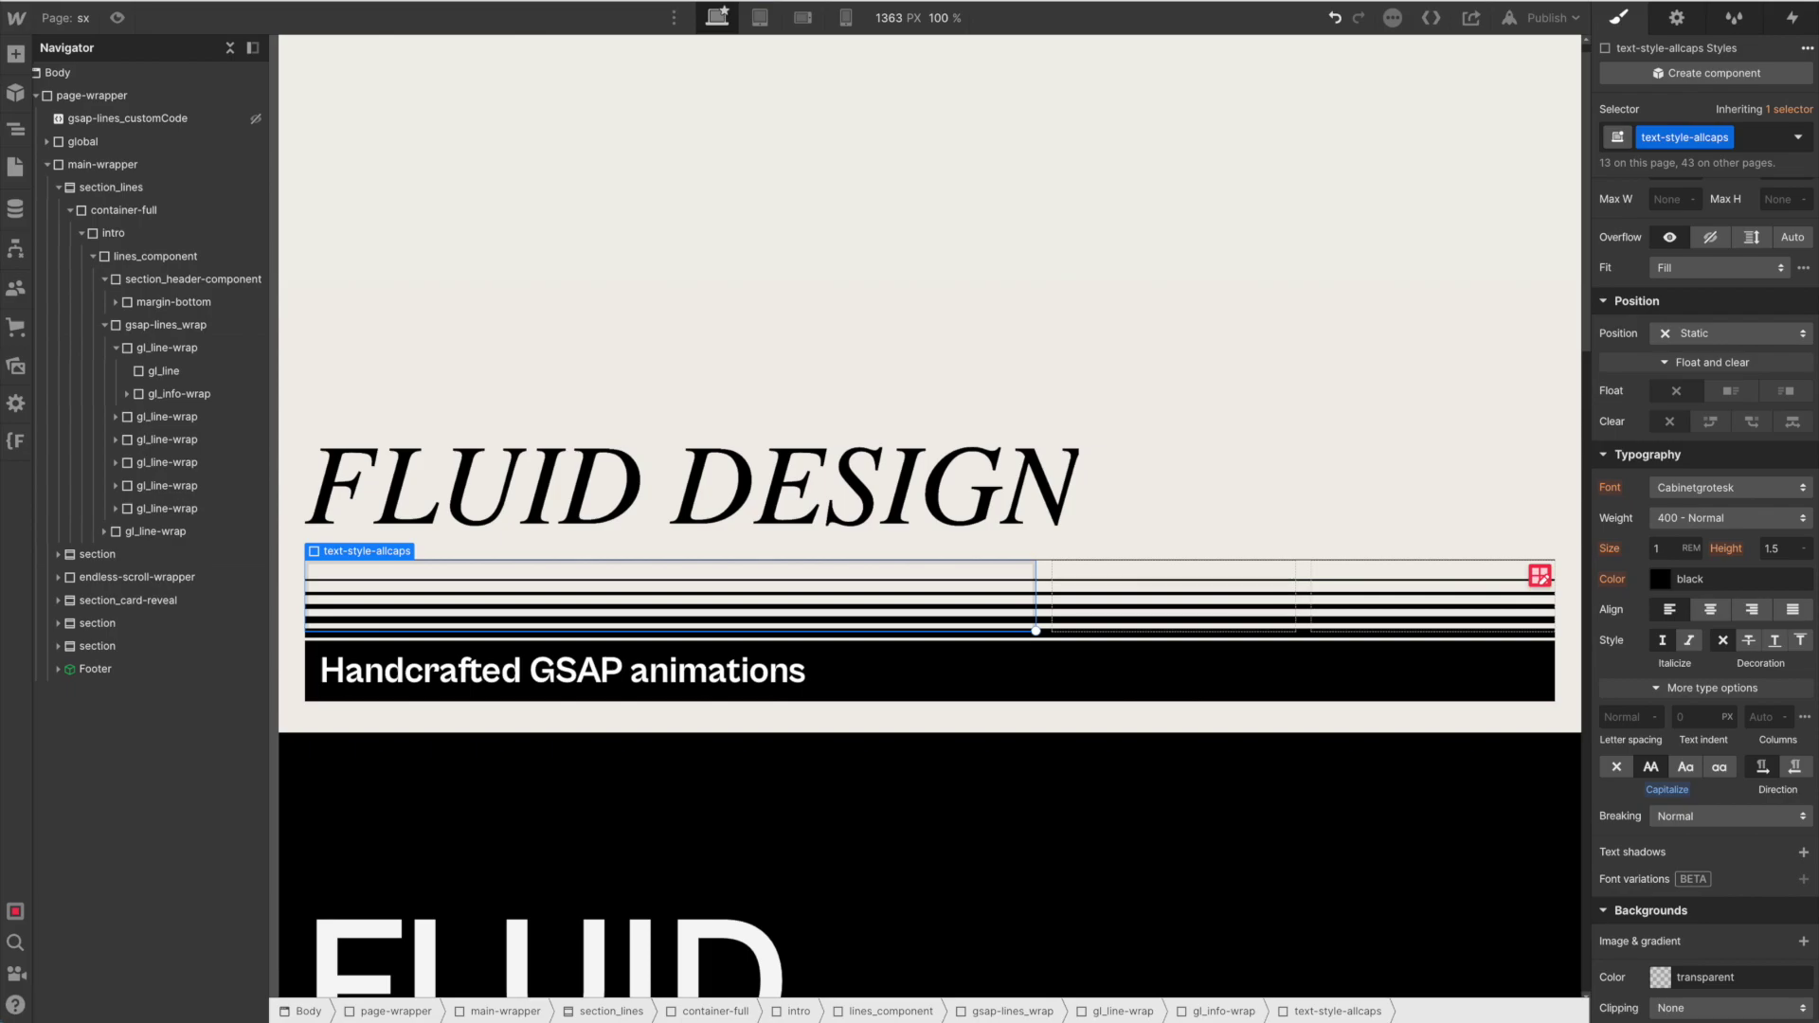
# - Insert a text block inside the text-style-allcaps div and set its text to "EXPERTLY CRAFTED JAVASCRIPT FUNCTIONS"
pyautogui.hotkey('ctrl', 'k')
pyautogui.write('text')
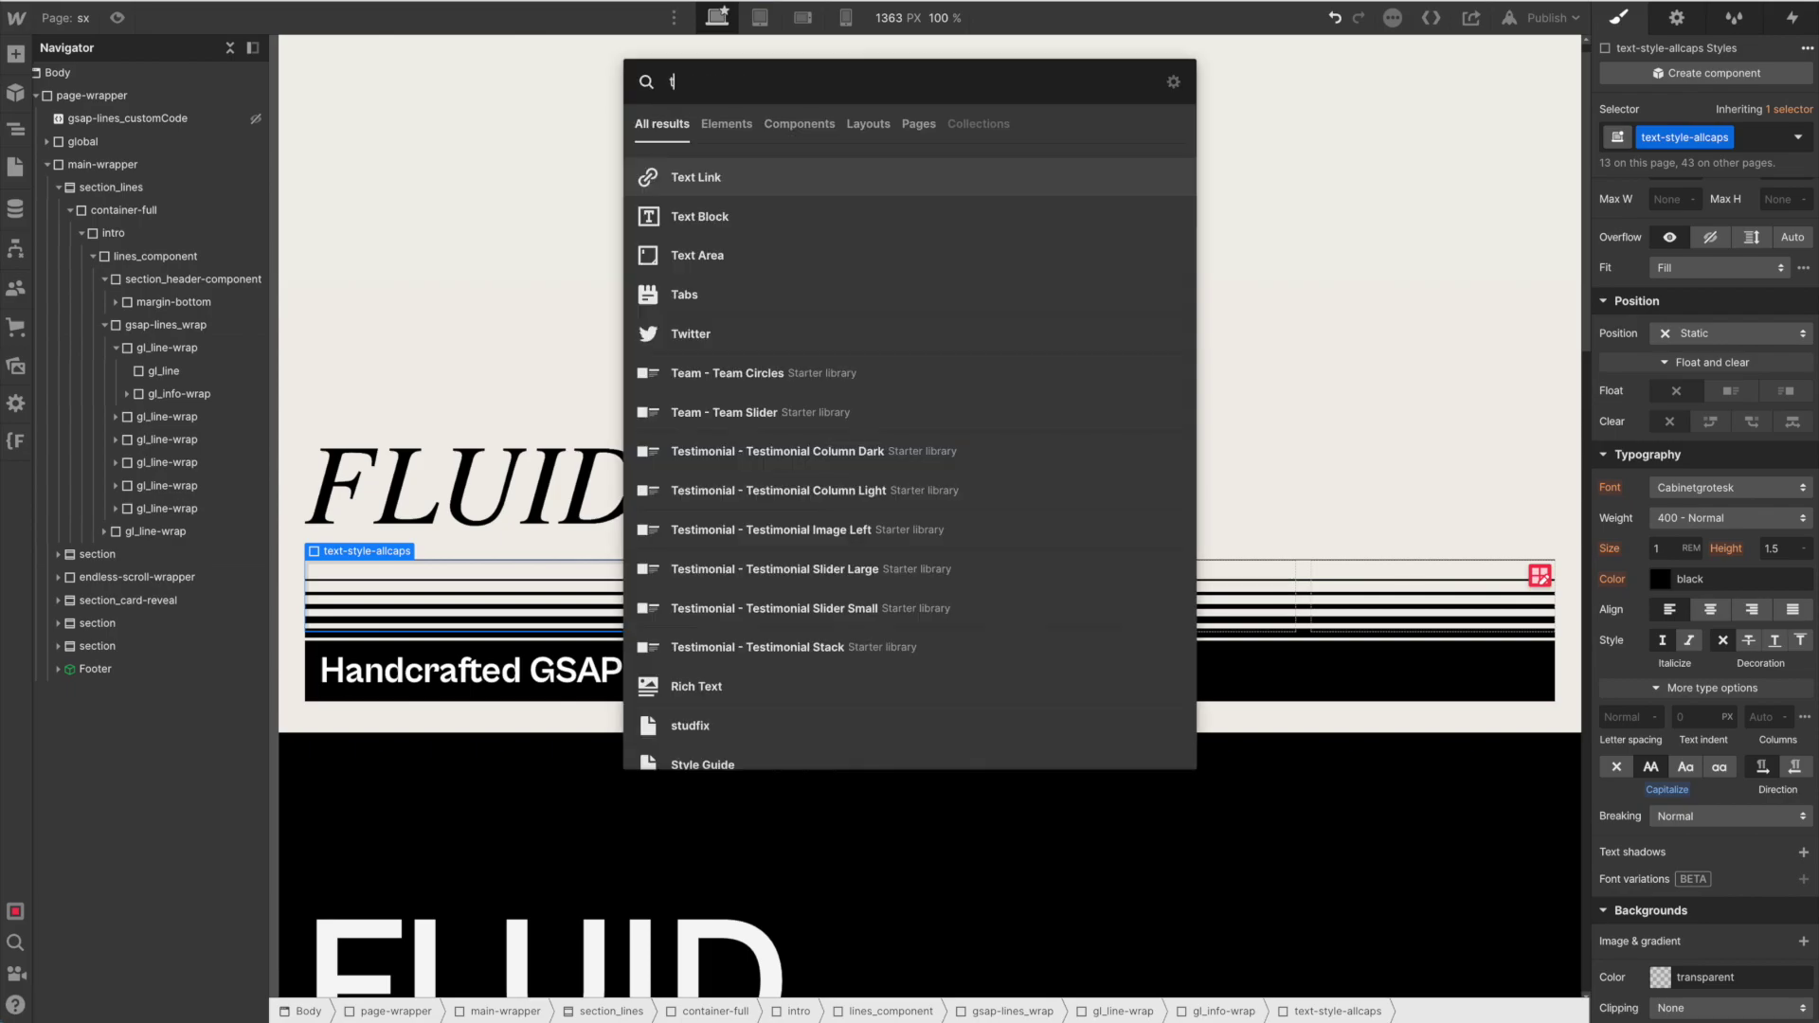
pyautogui.press('Down')
pyautogui.press('Return')
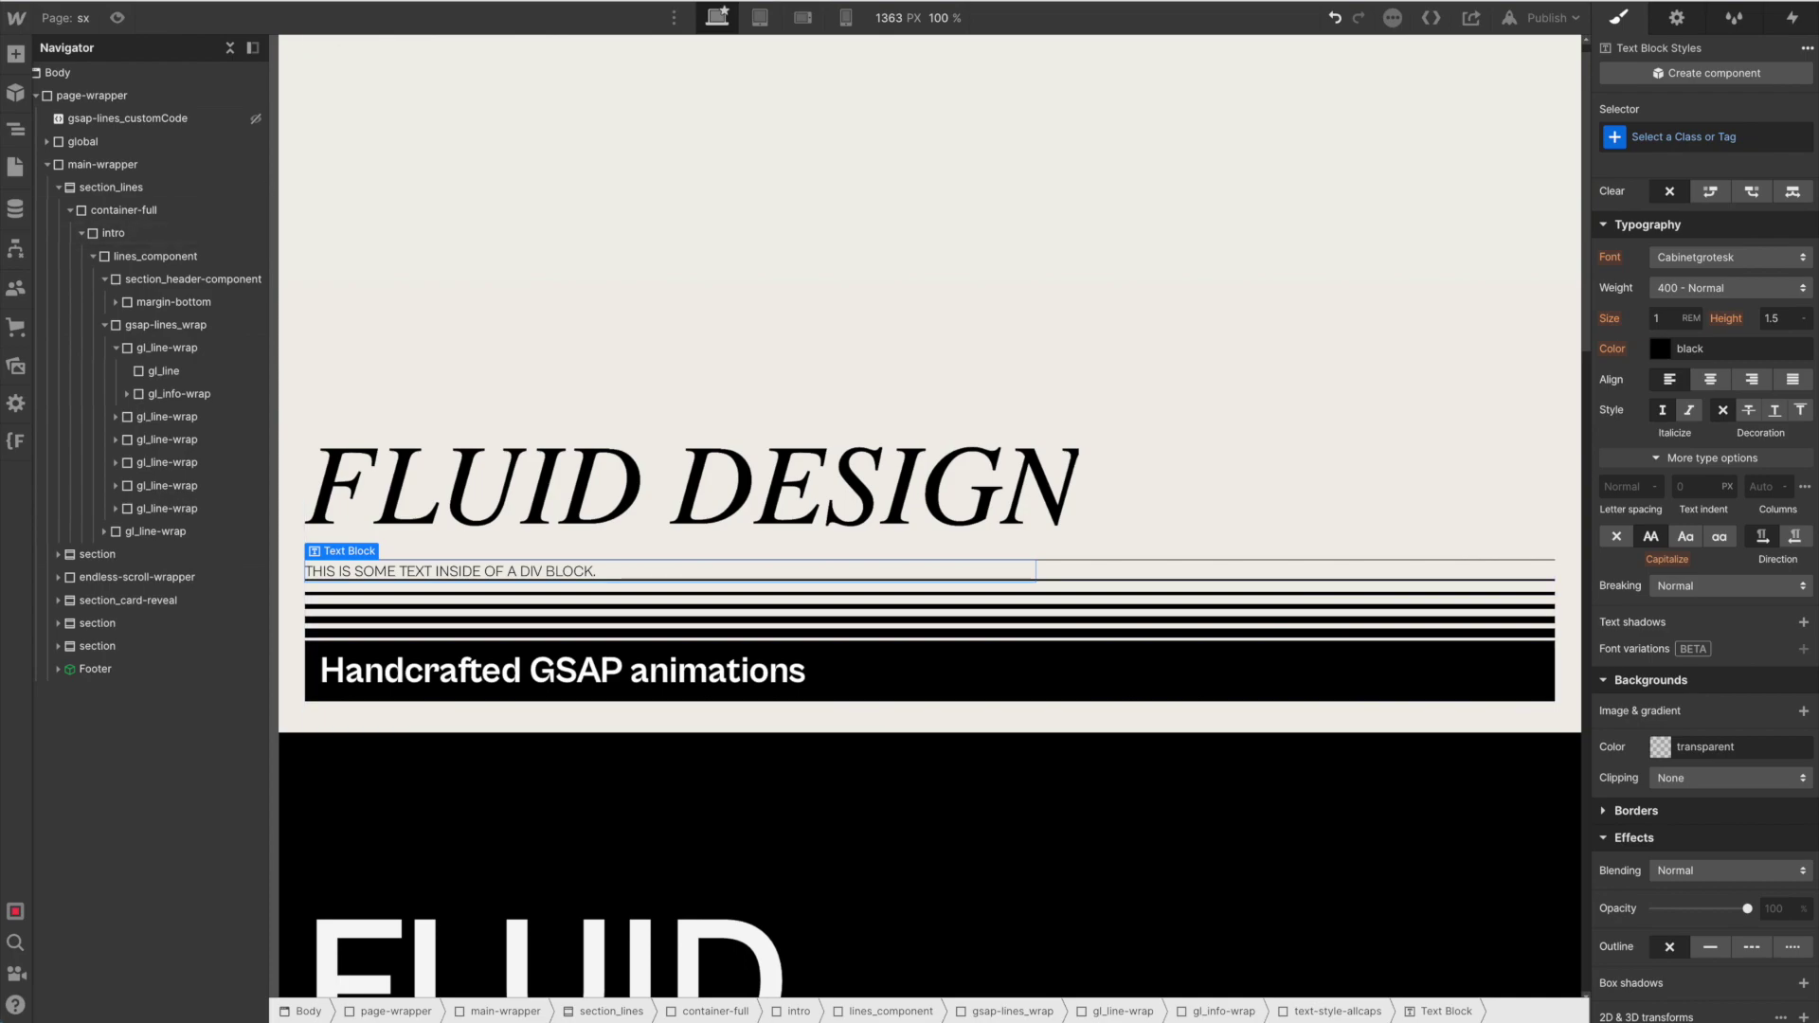
pyautogui.doubleClick(590, 571)
pyautogui.hotkey('ctrl', 'a')
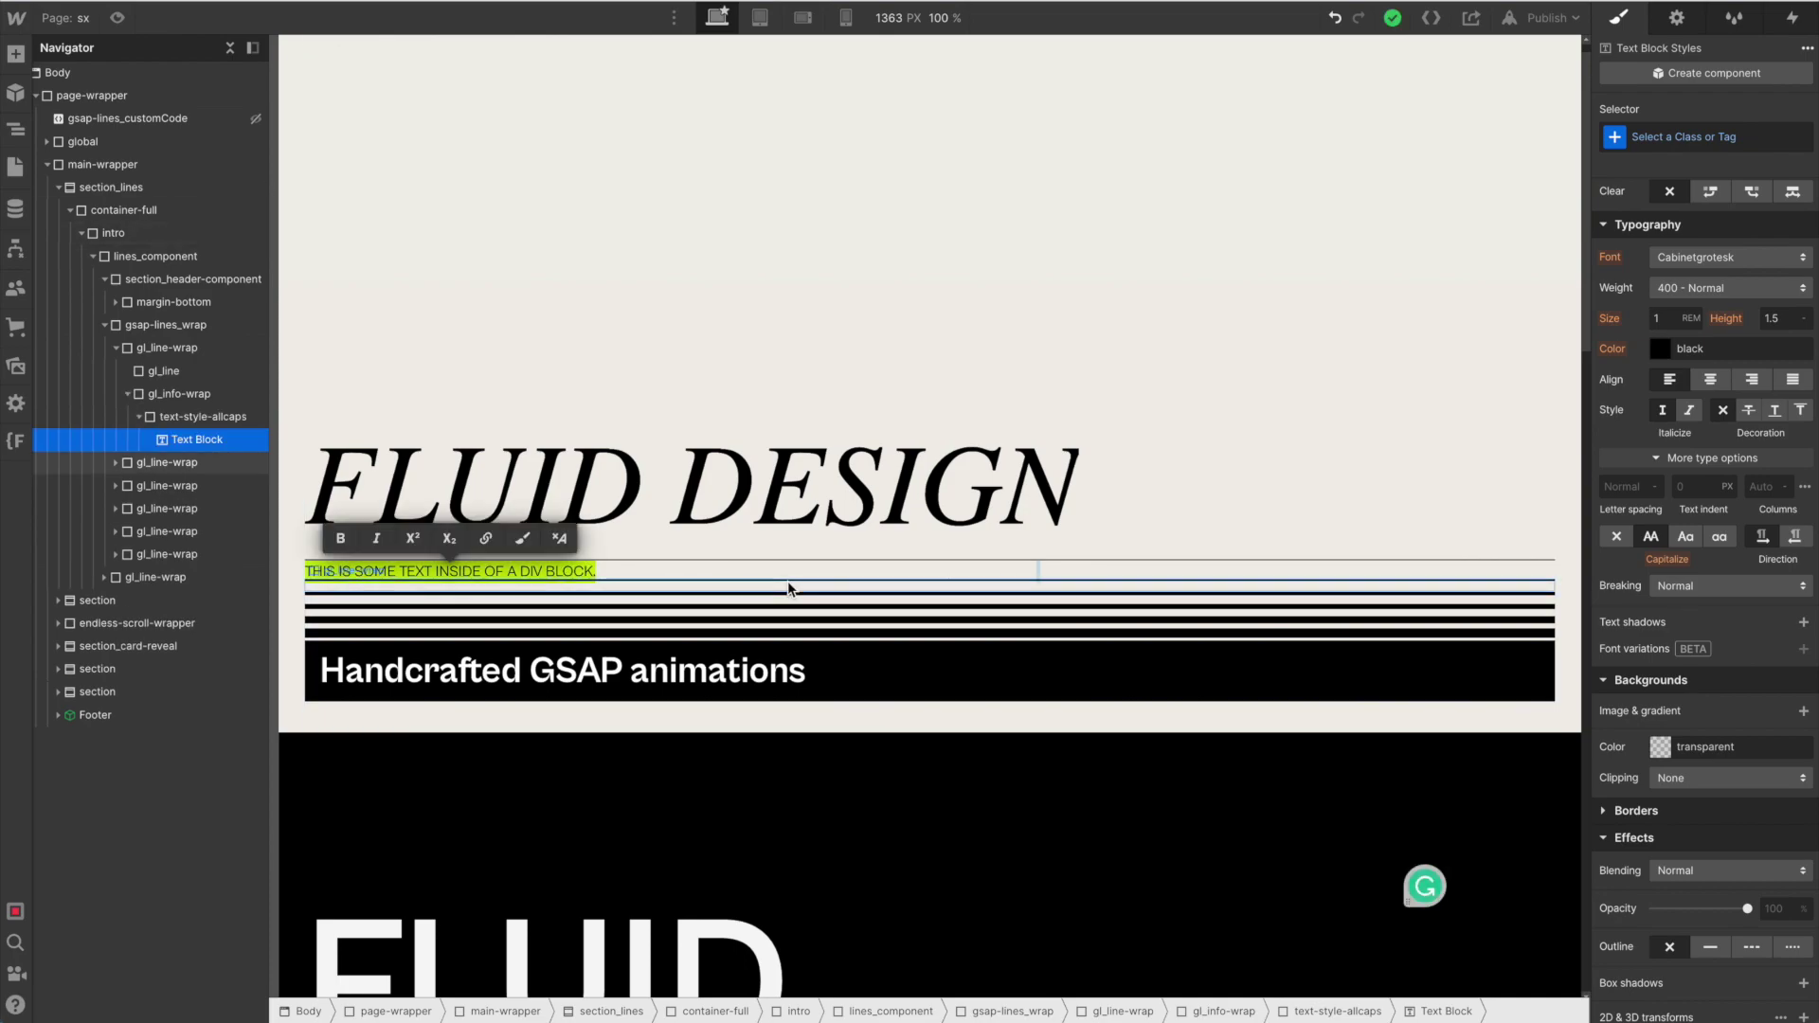
pyautogui.press('BackSpace')
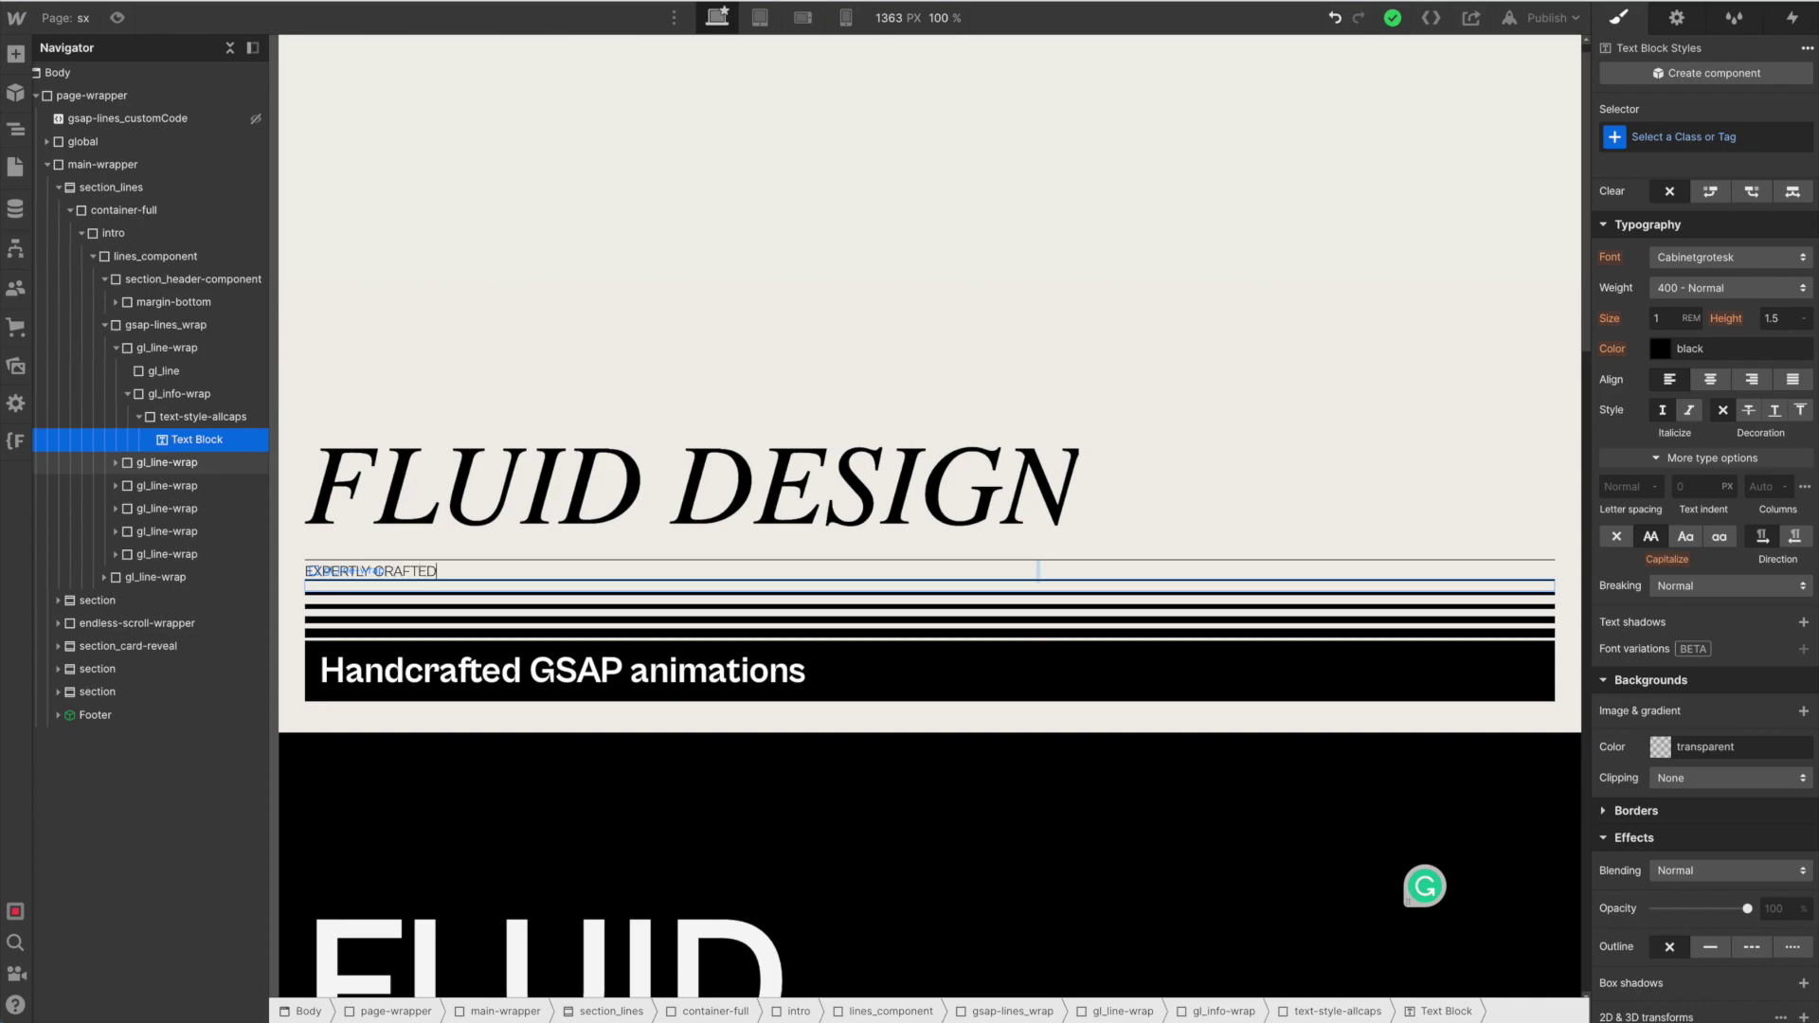
pyautogui.write('EXPERTLY CRAFTED JAVASC')
pyautogui.write('RIPT FUNCTIONS')
# - Replace the gl_subtitle-txt text in the black bar with "For Webflow Websites"
pyautogui.click(763, 669)
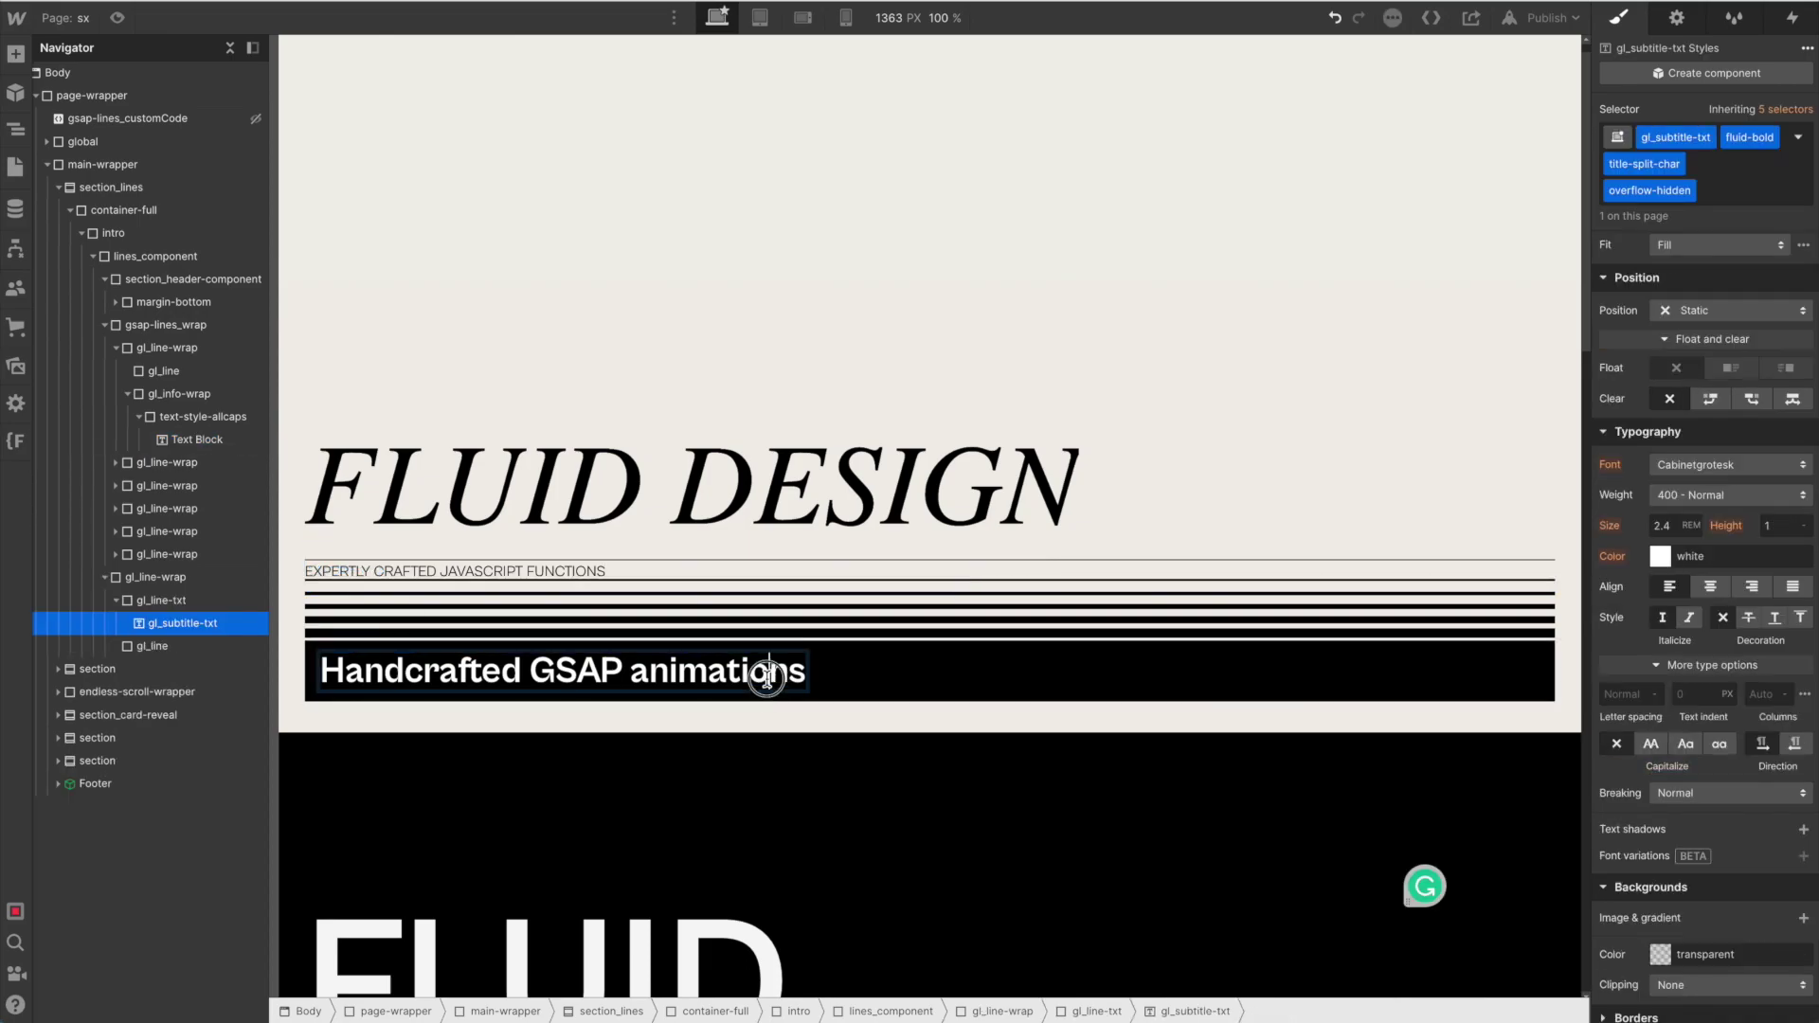
pyautogui.doubleClick(763, 670)
pyautogui.write('For We')
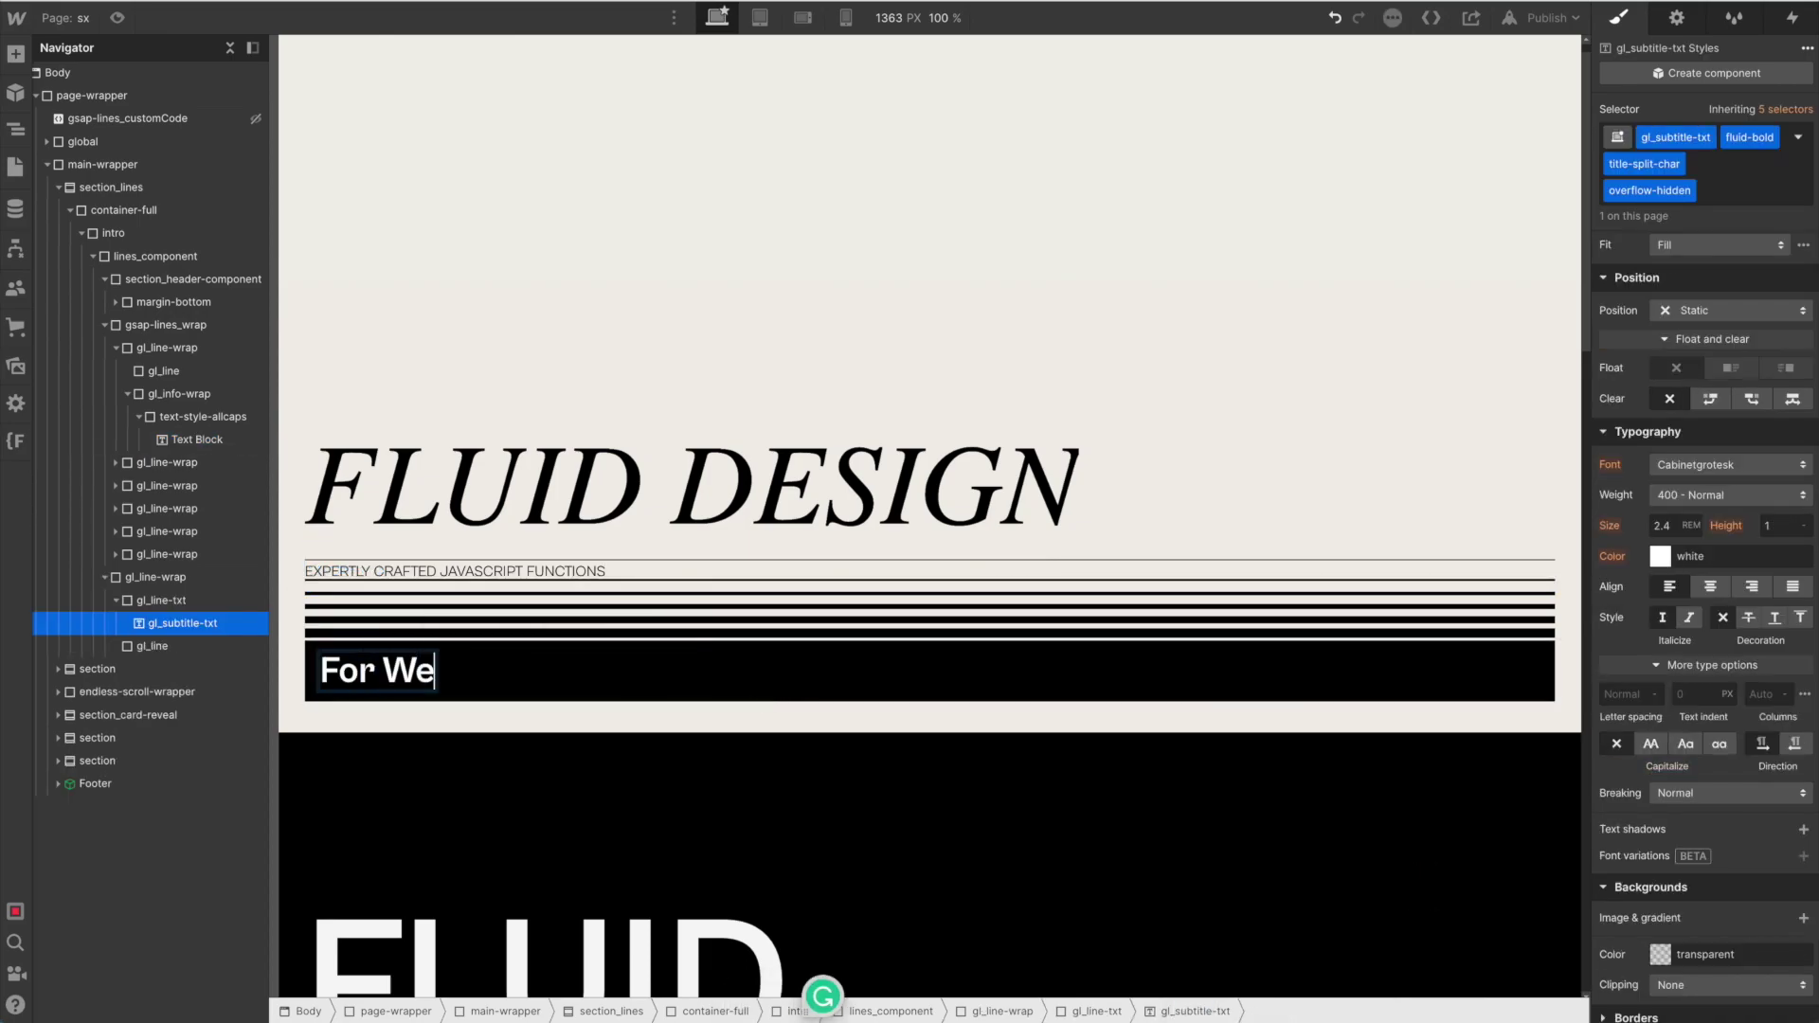
pyautogui.write('bflow Websites')
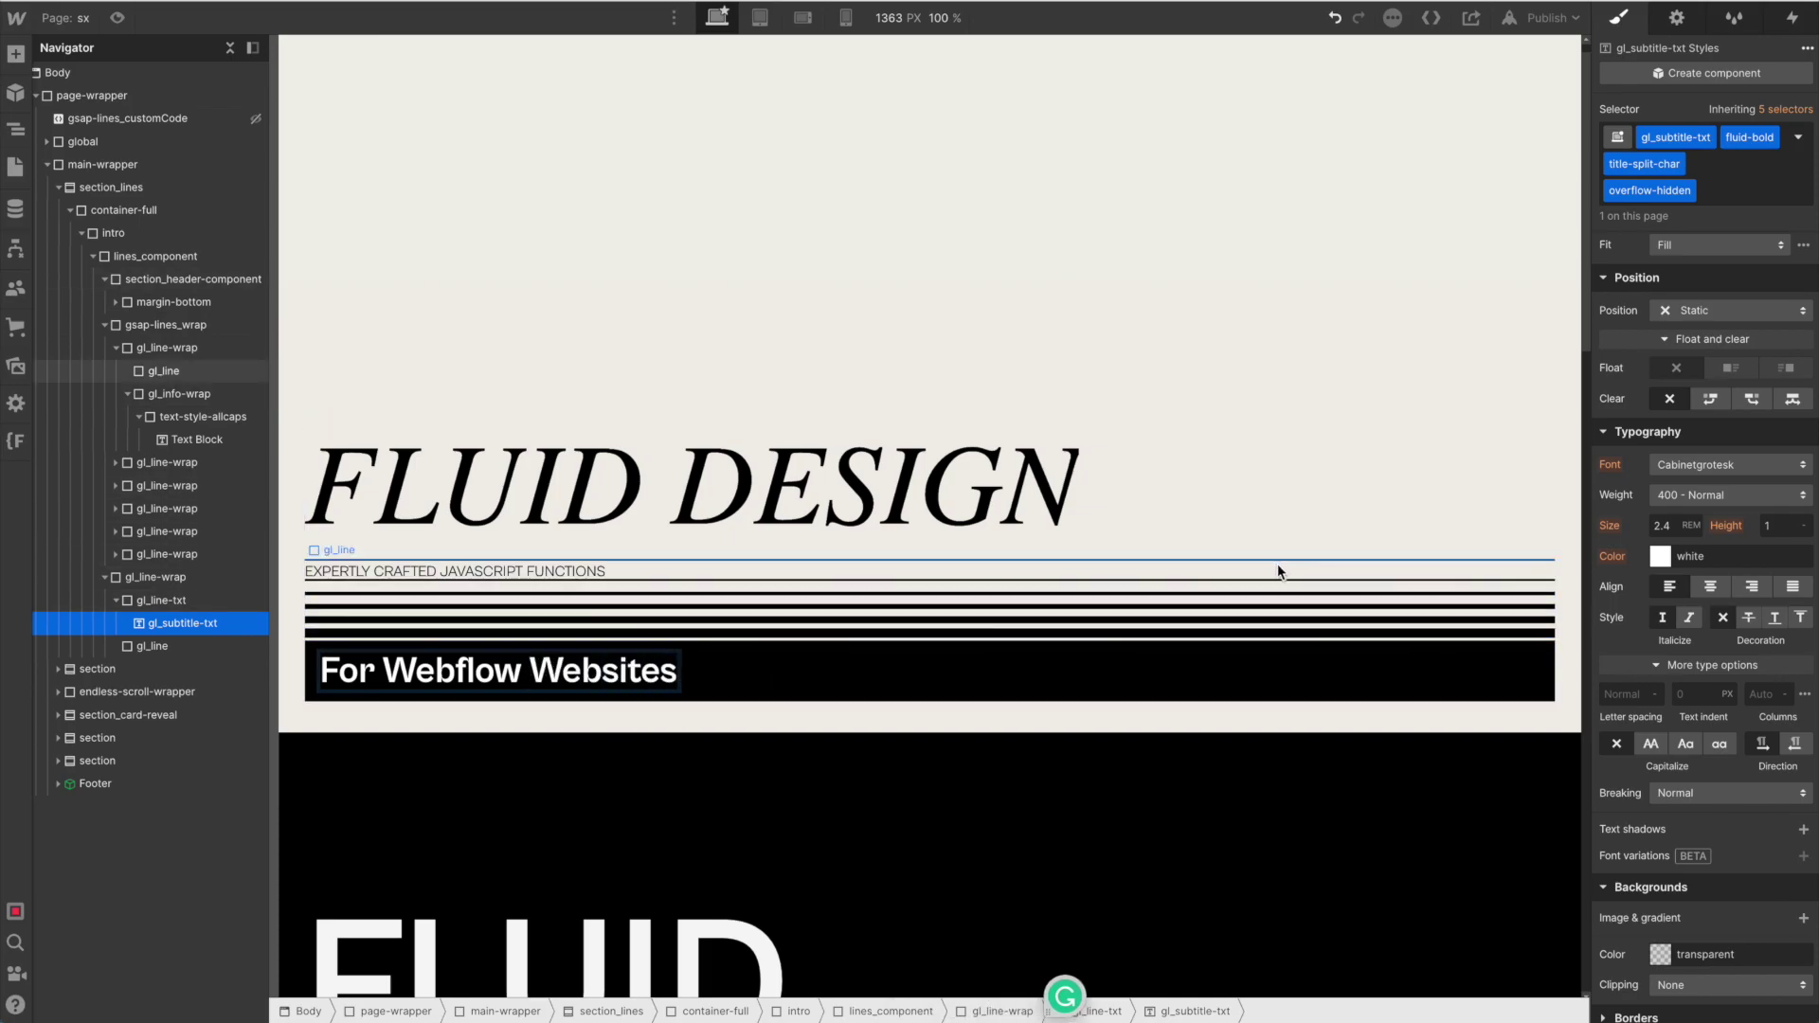
# - Give the text block inside text-style-allcaps the existing class gl-txt-sm and check its font size
pyautogui.click(192, 440)
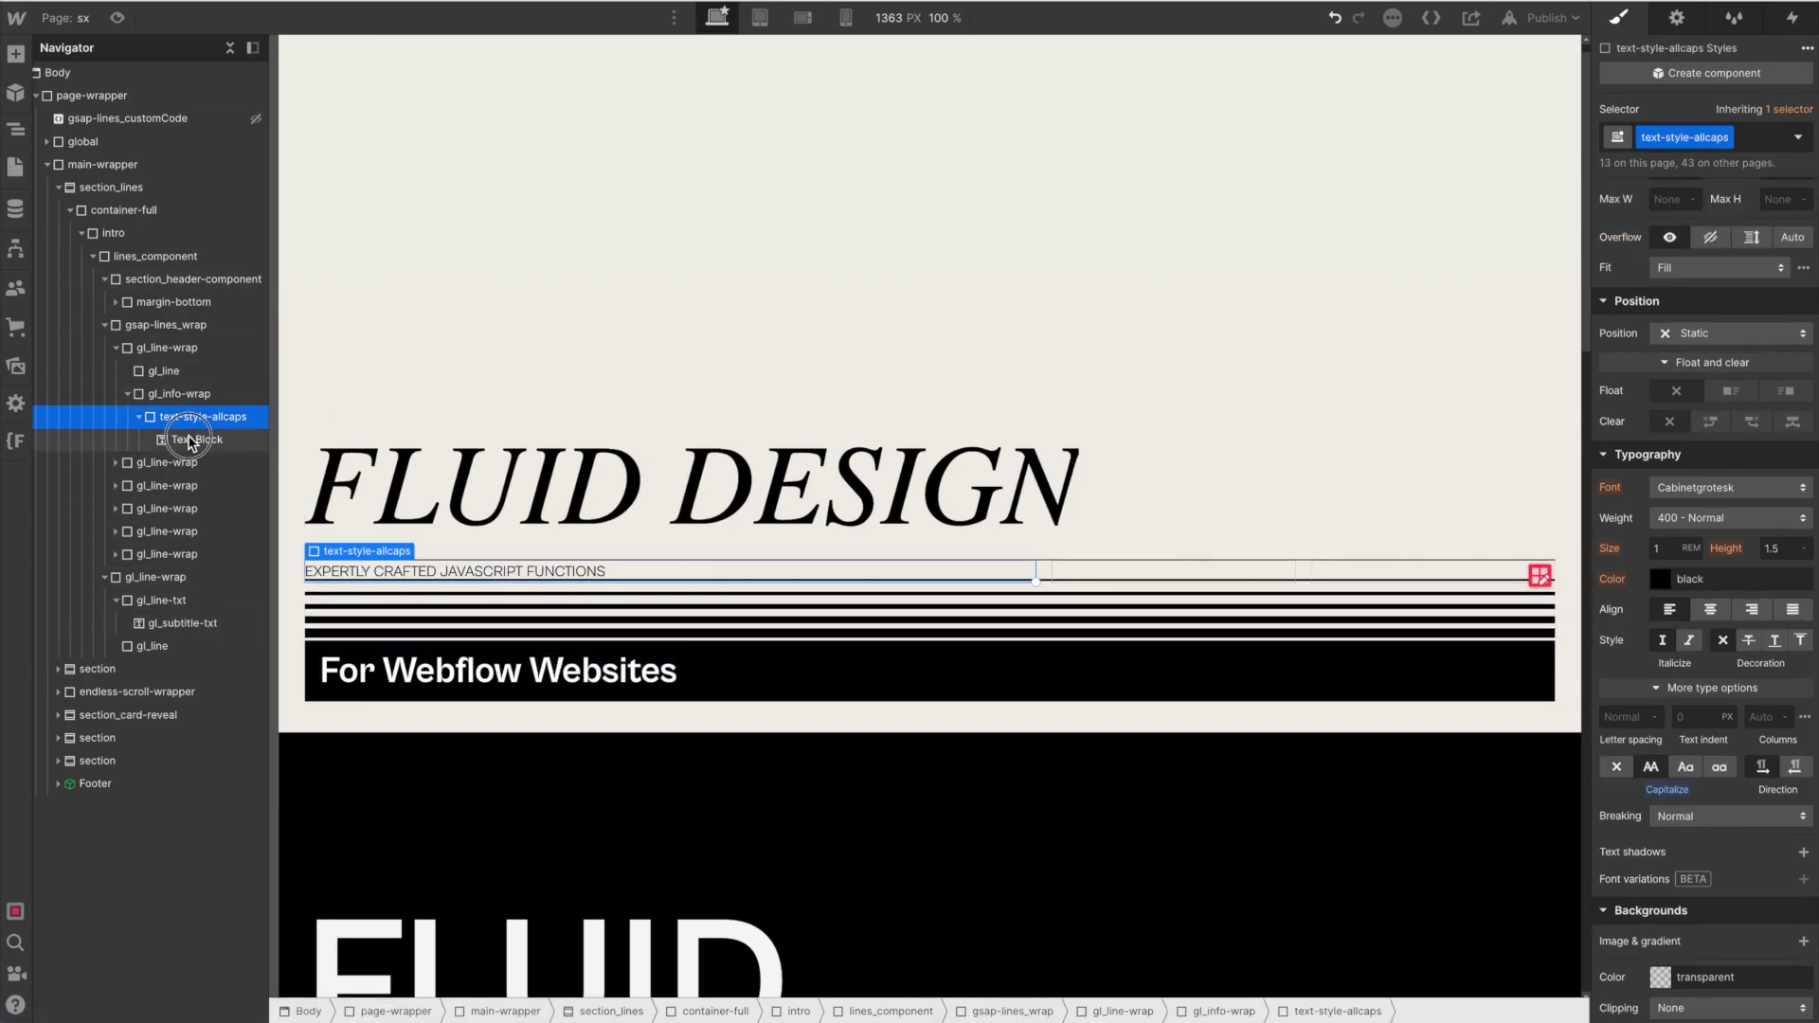
pyautogui.hotkey('ctrl', 'Return')
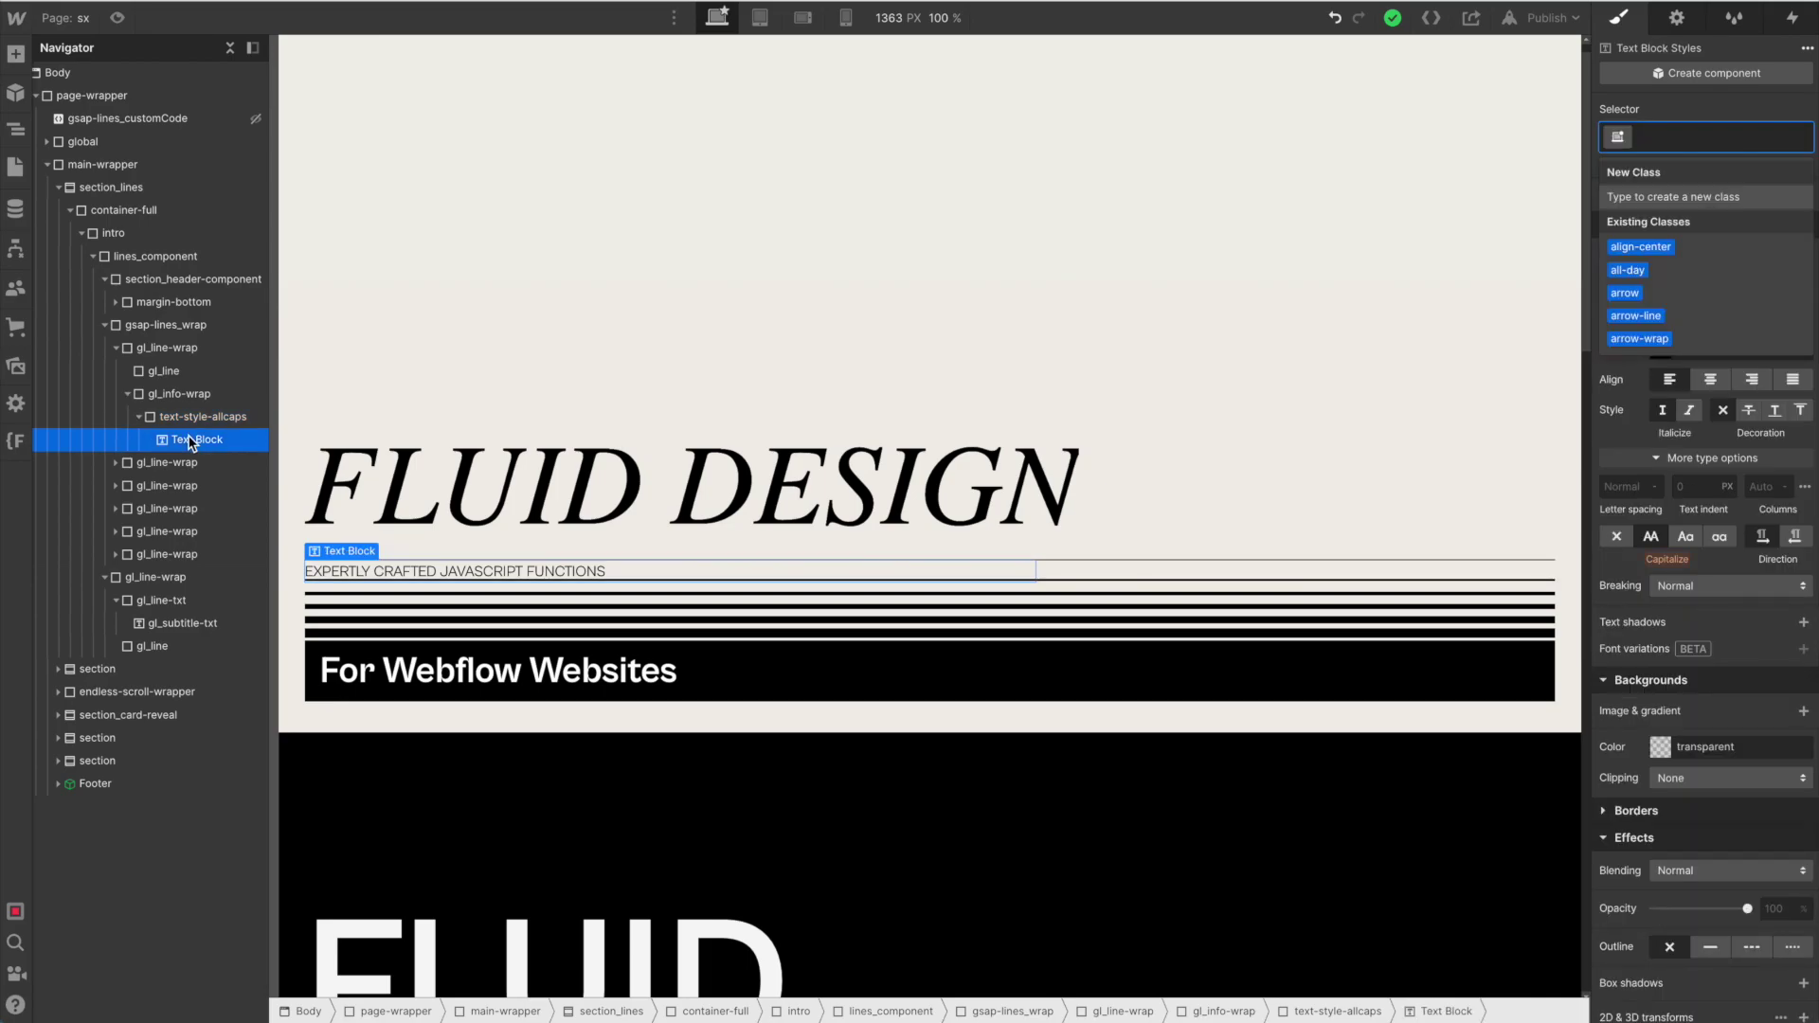
pyautogui.write('gl')
pyautogui.press('Down')
pyautogui.press('Down')
pyautogui.press('Down')
pyautogui.press('Down')
pyautogui.press('Down')
pyautogui.press('Return')
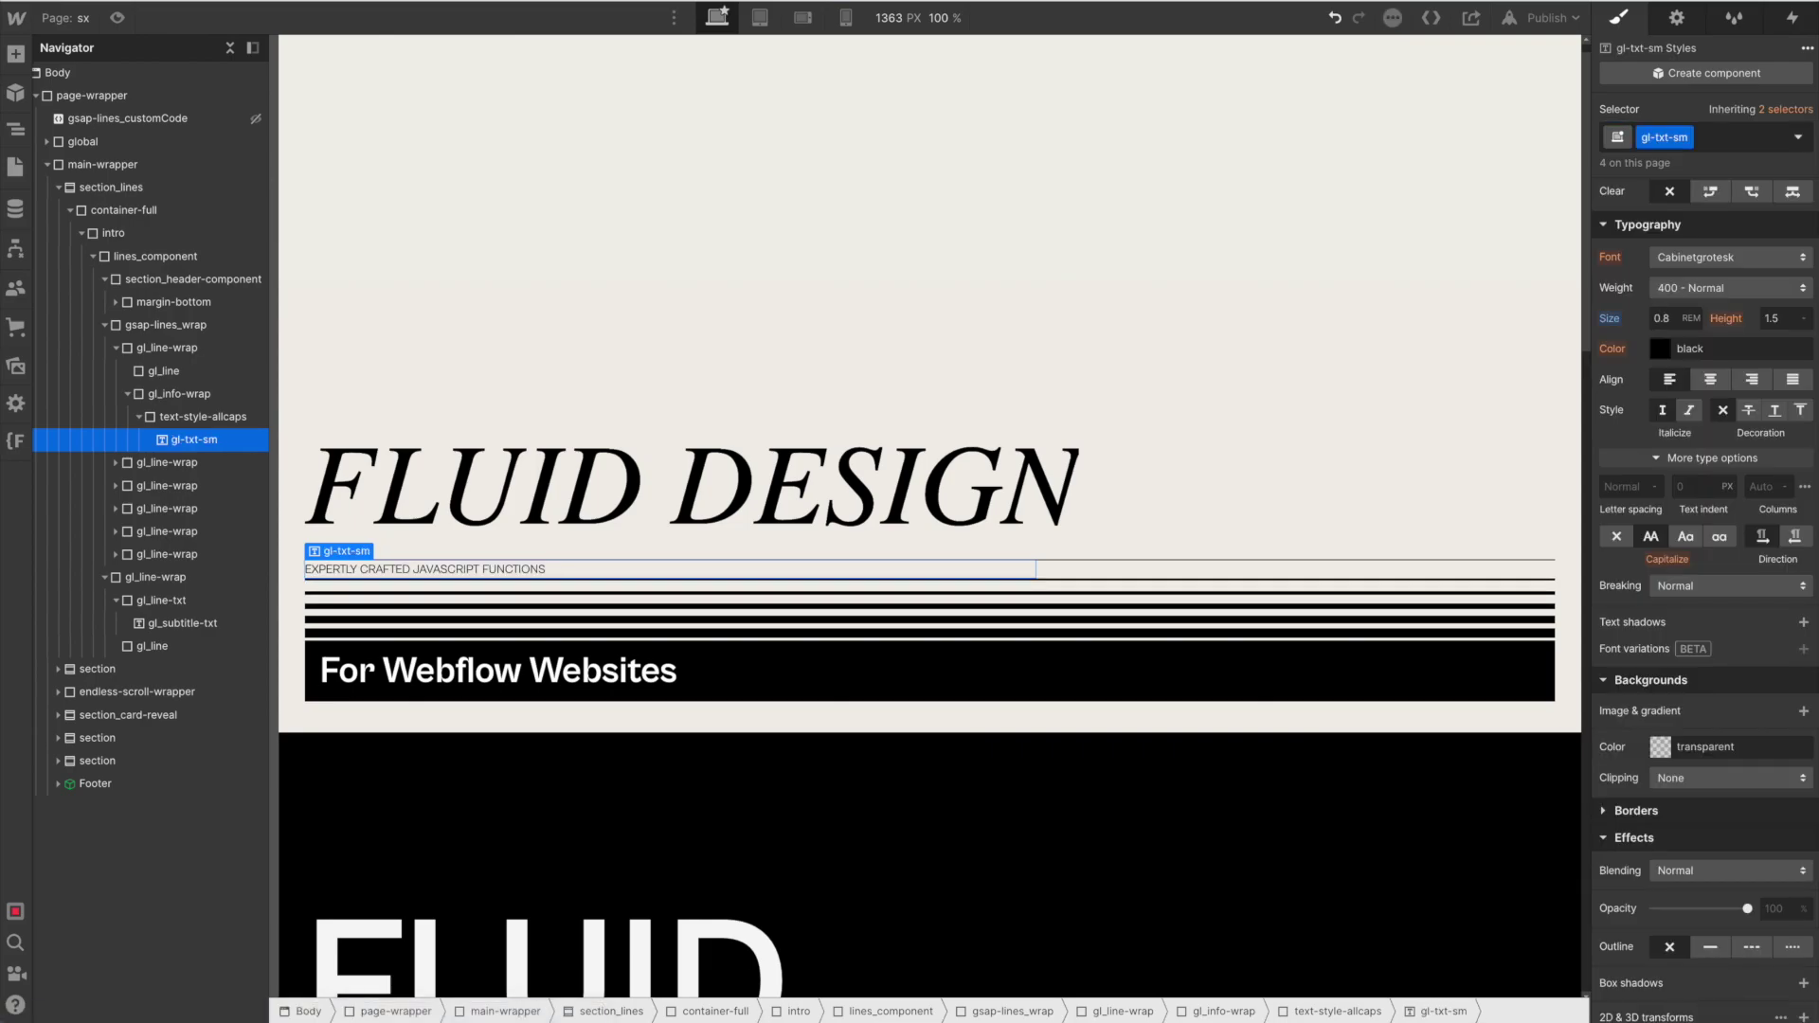
pyautogui.click(1663, 318)
pyautogui.scroll(5, 1739, 396)
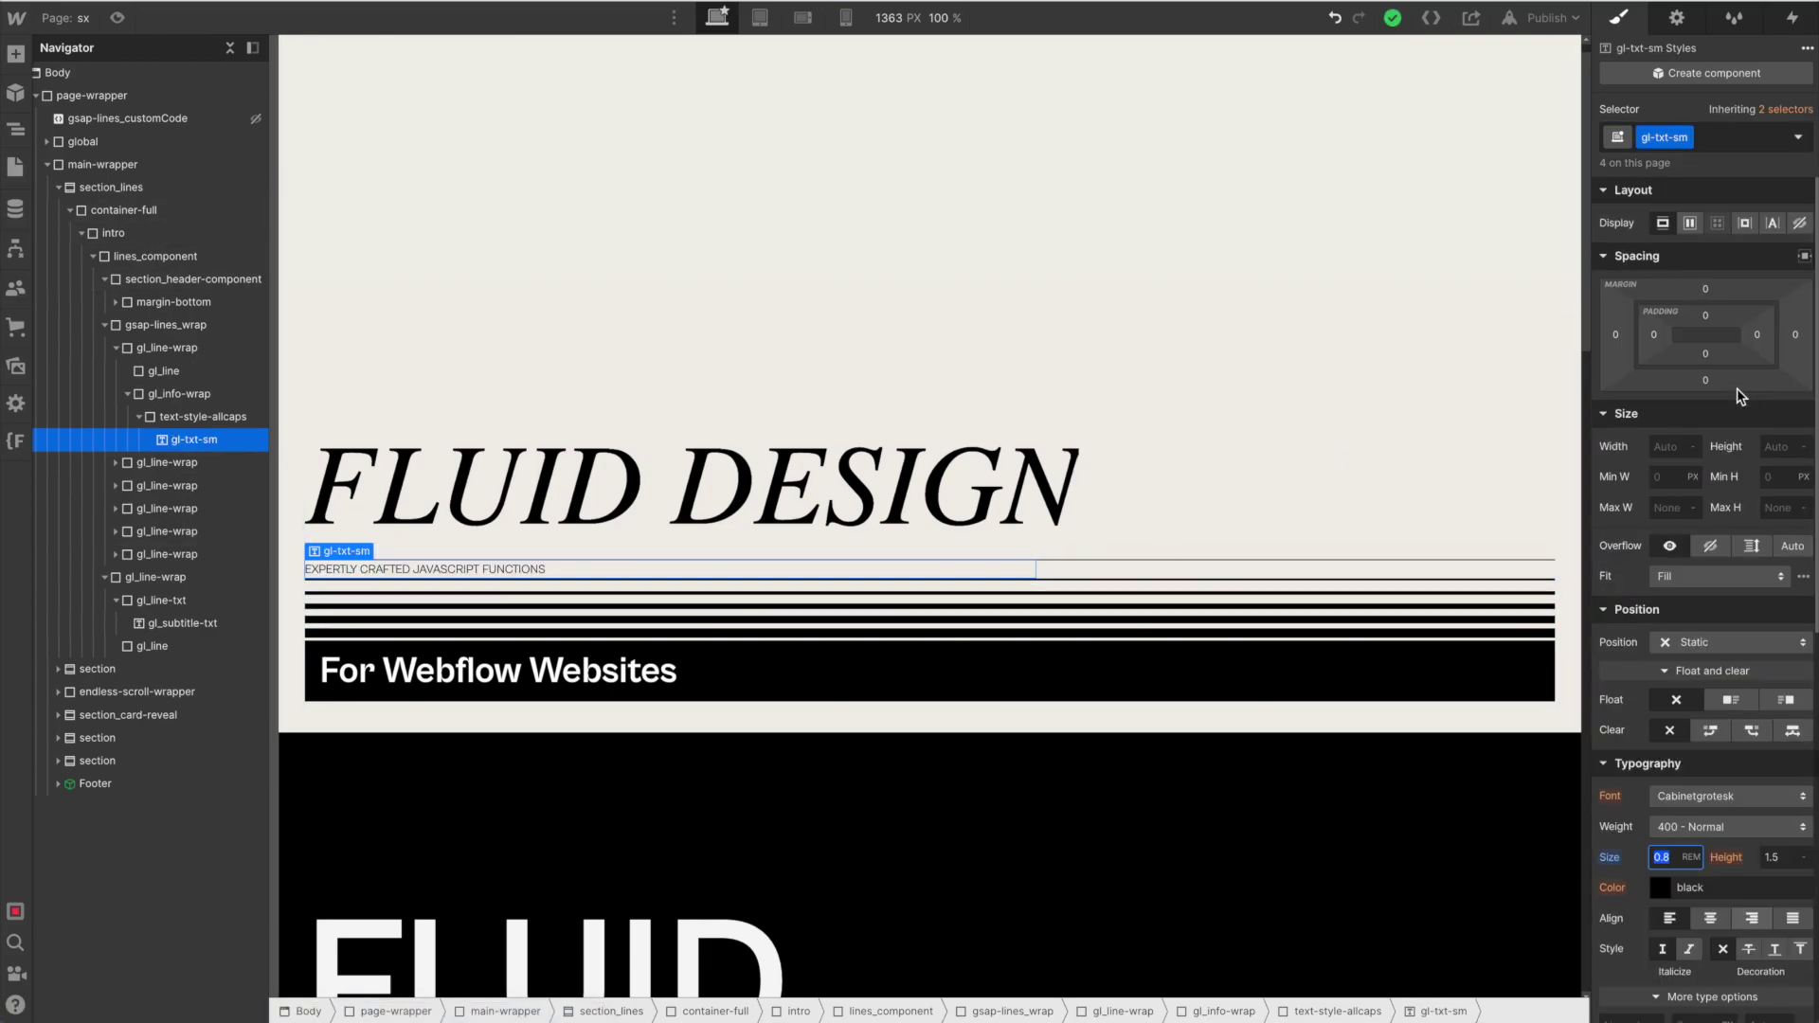
# - Duplicate the gl-txt-sm text block inside text-style-allcaps and delete the extra copy
pyautogui.click(123, 418)
pyautogui.click(138, 417)
pyautogui.click(183, 423)
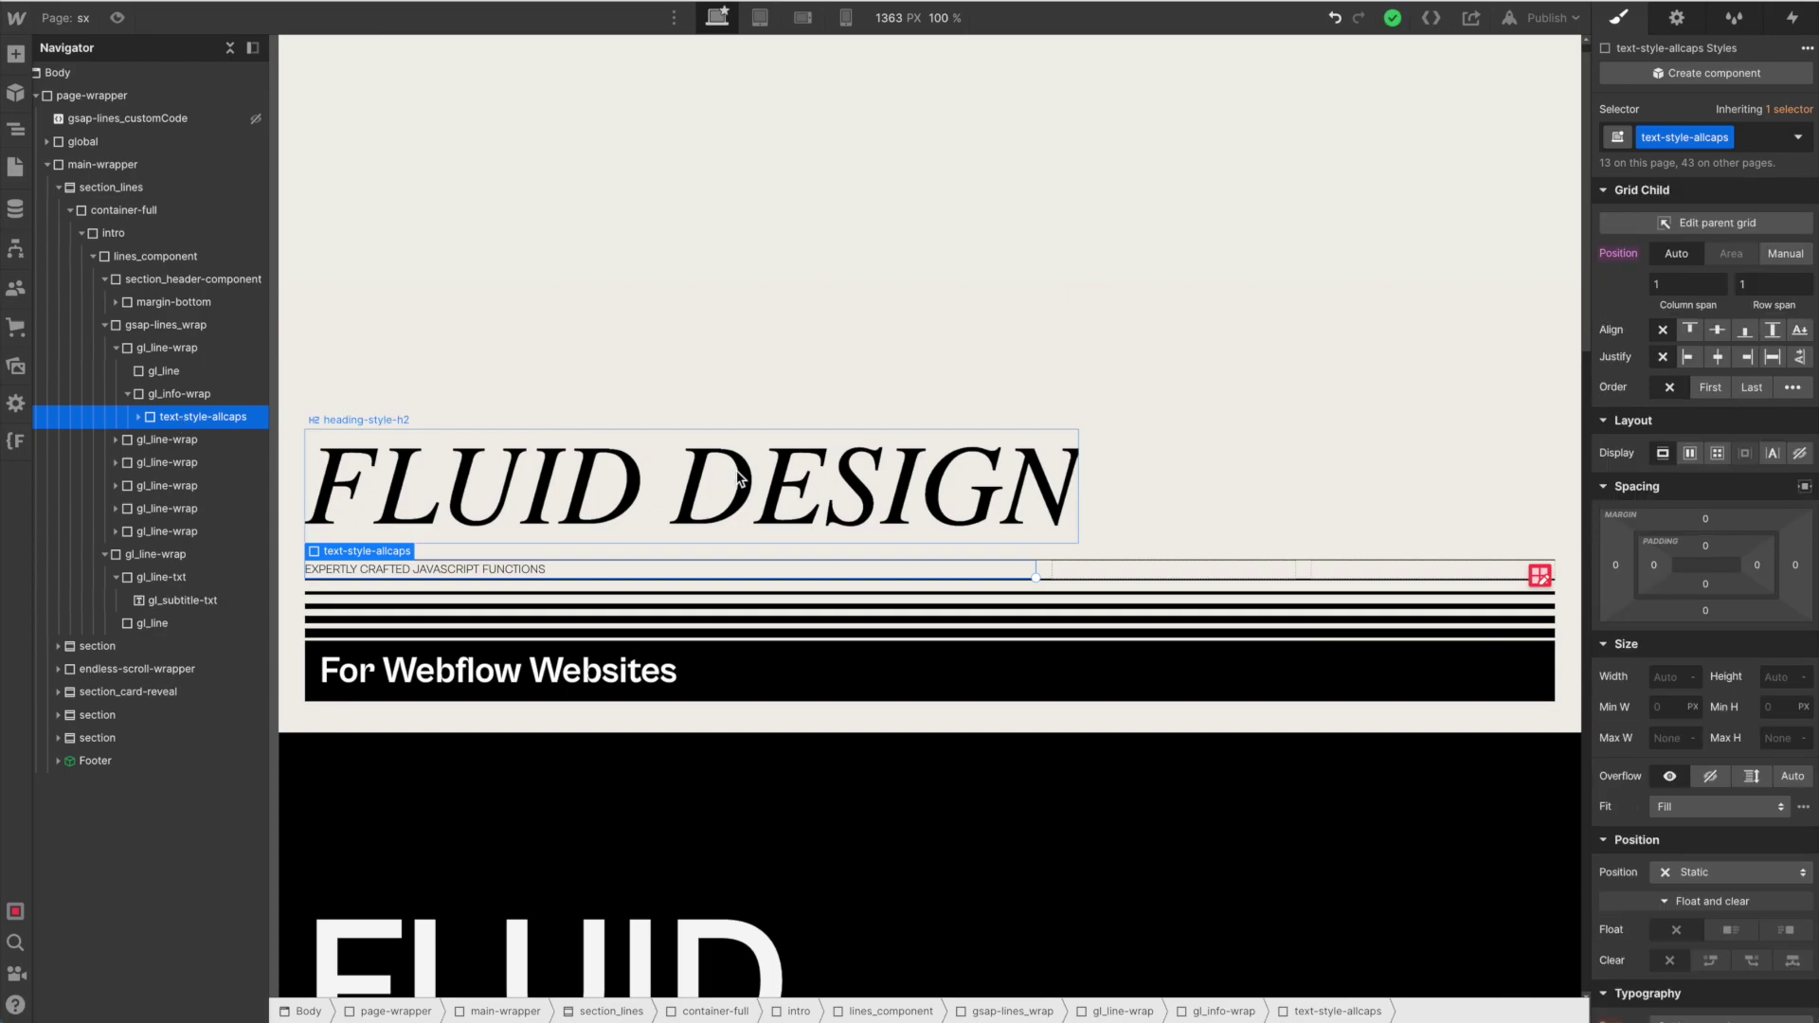
pyautogui.rightClick(200, 425)
pyautogui.press('Escape')
pyautogui.rightClick(527, 566)
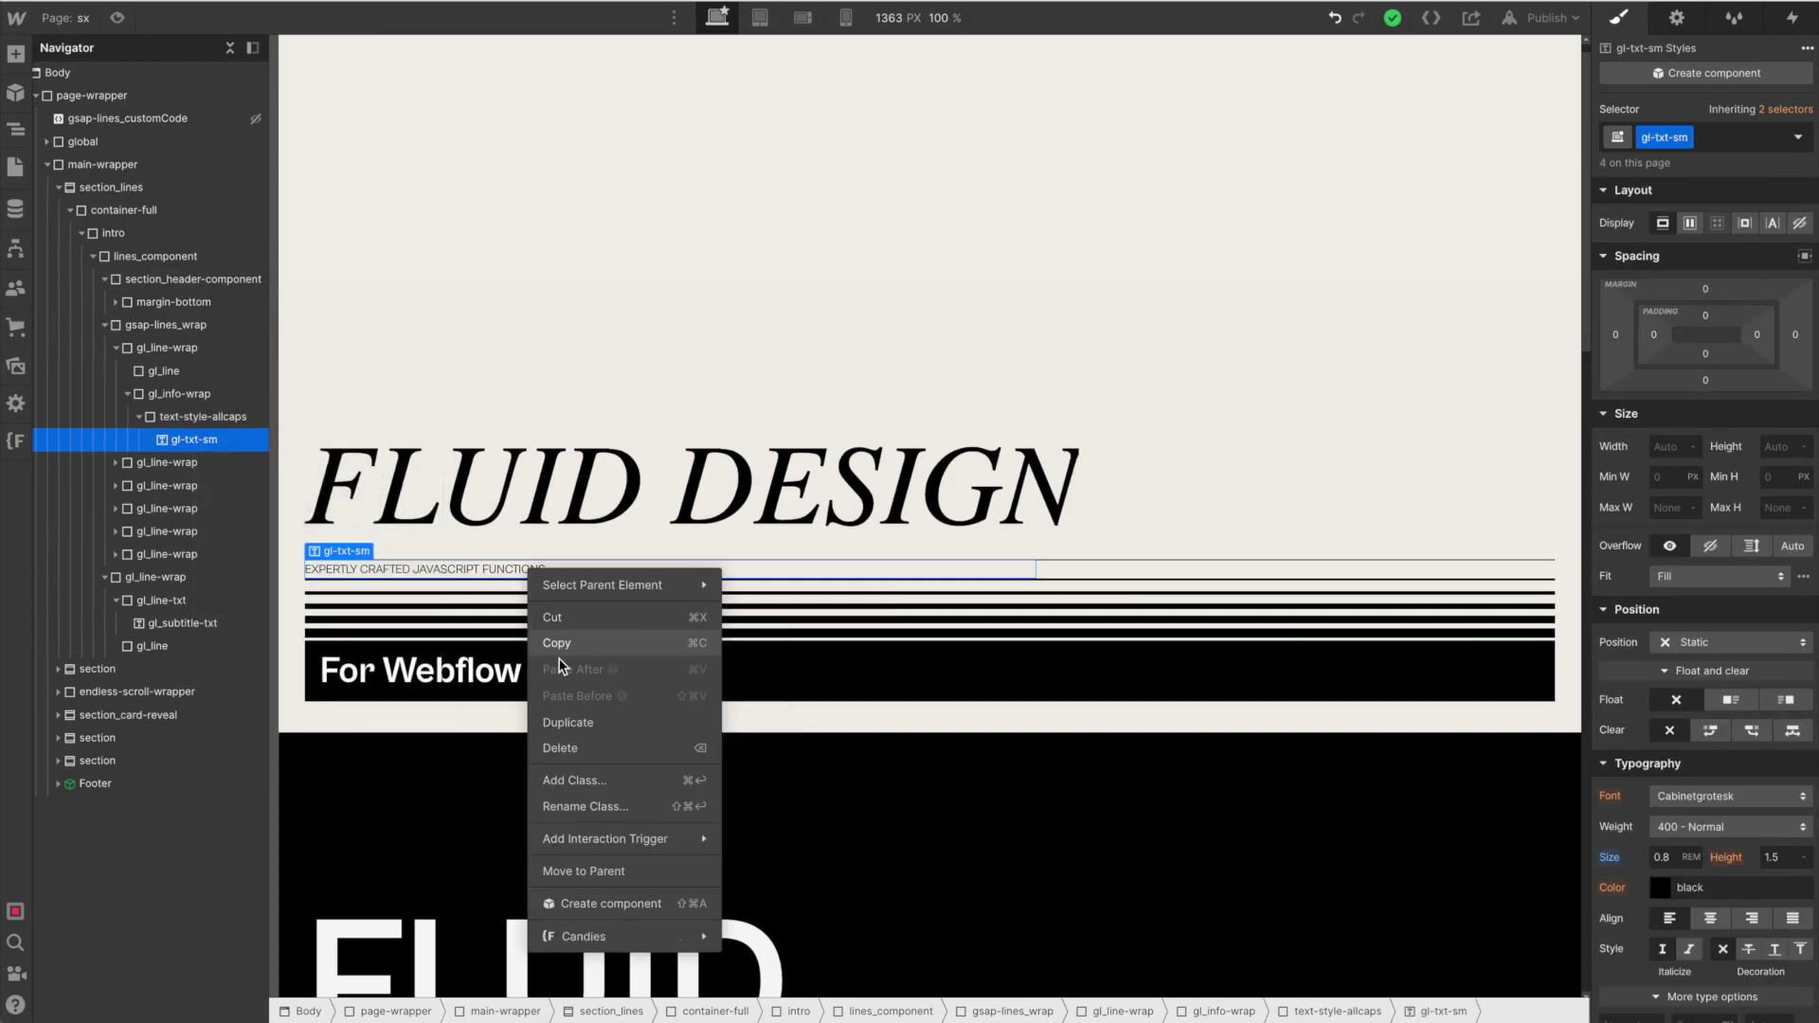
pyautogui.click(571, 718)
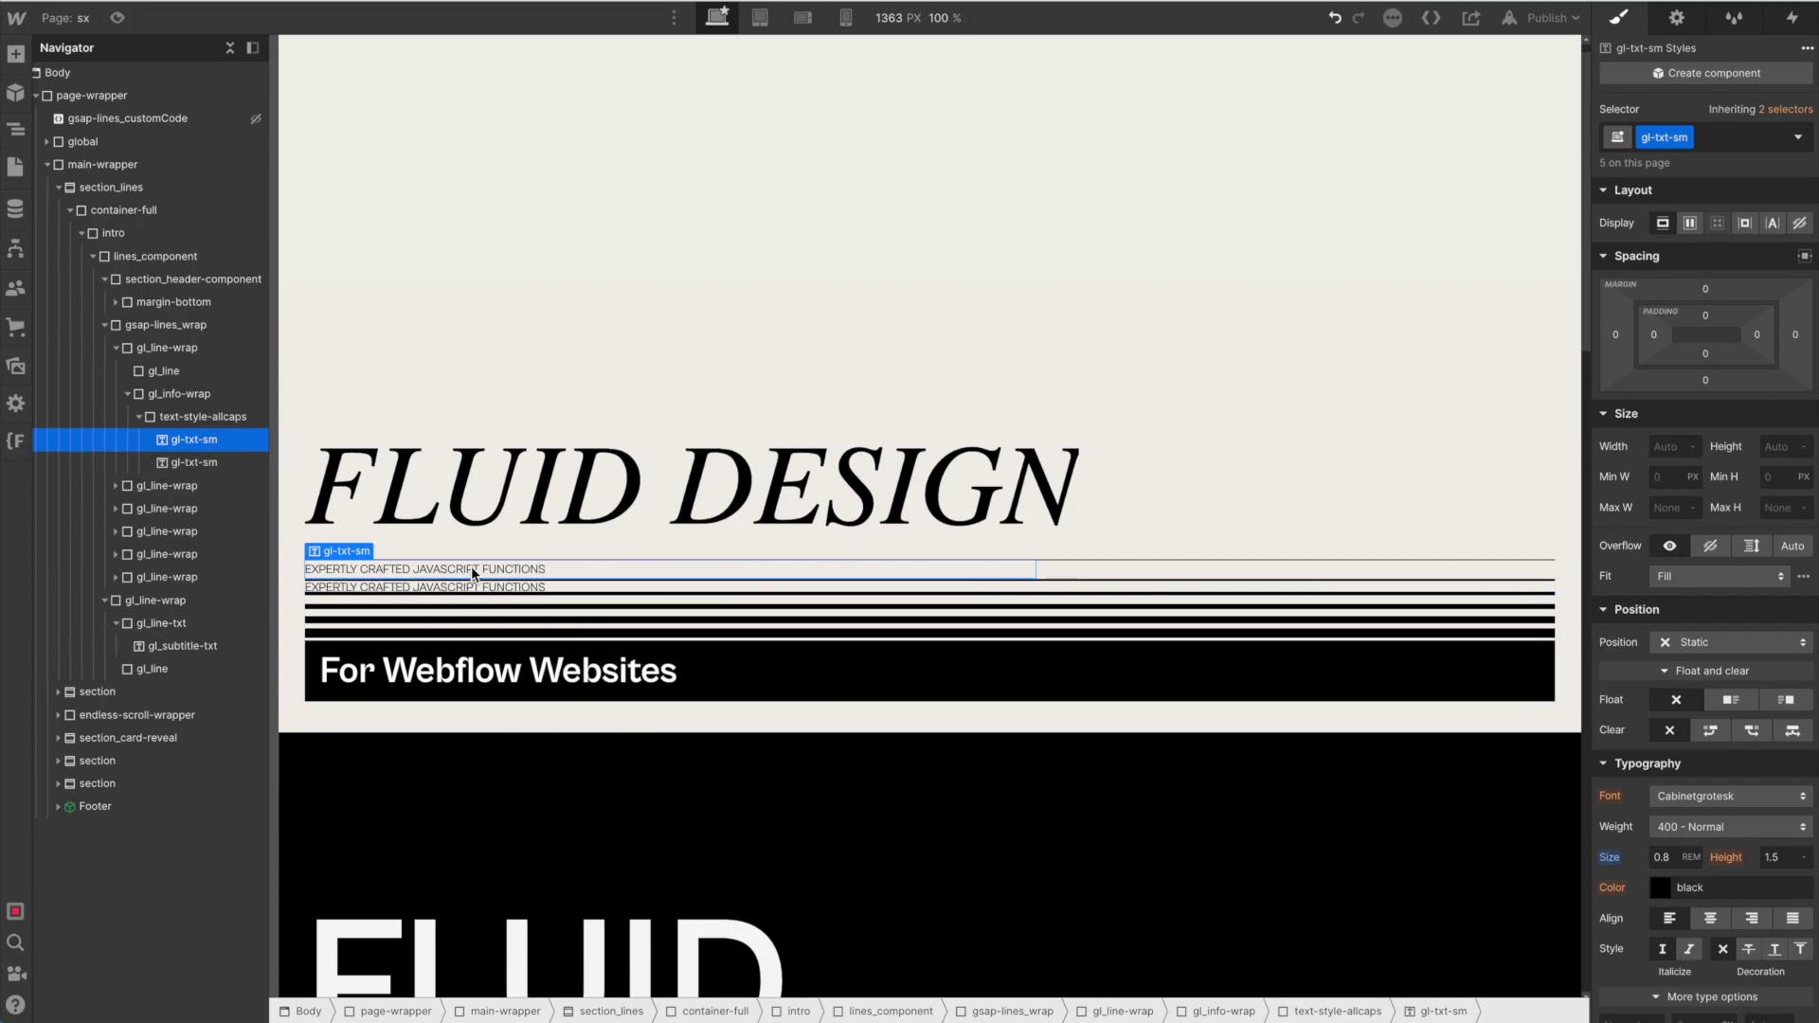
pyautogui.click(176, 464)
pyautogui.press('Delete')
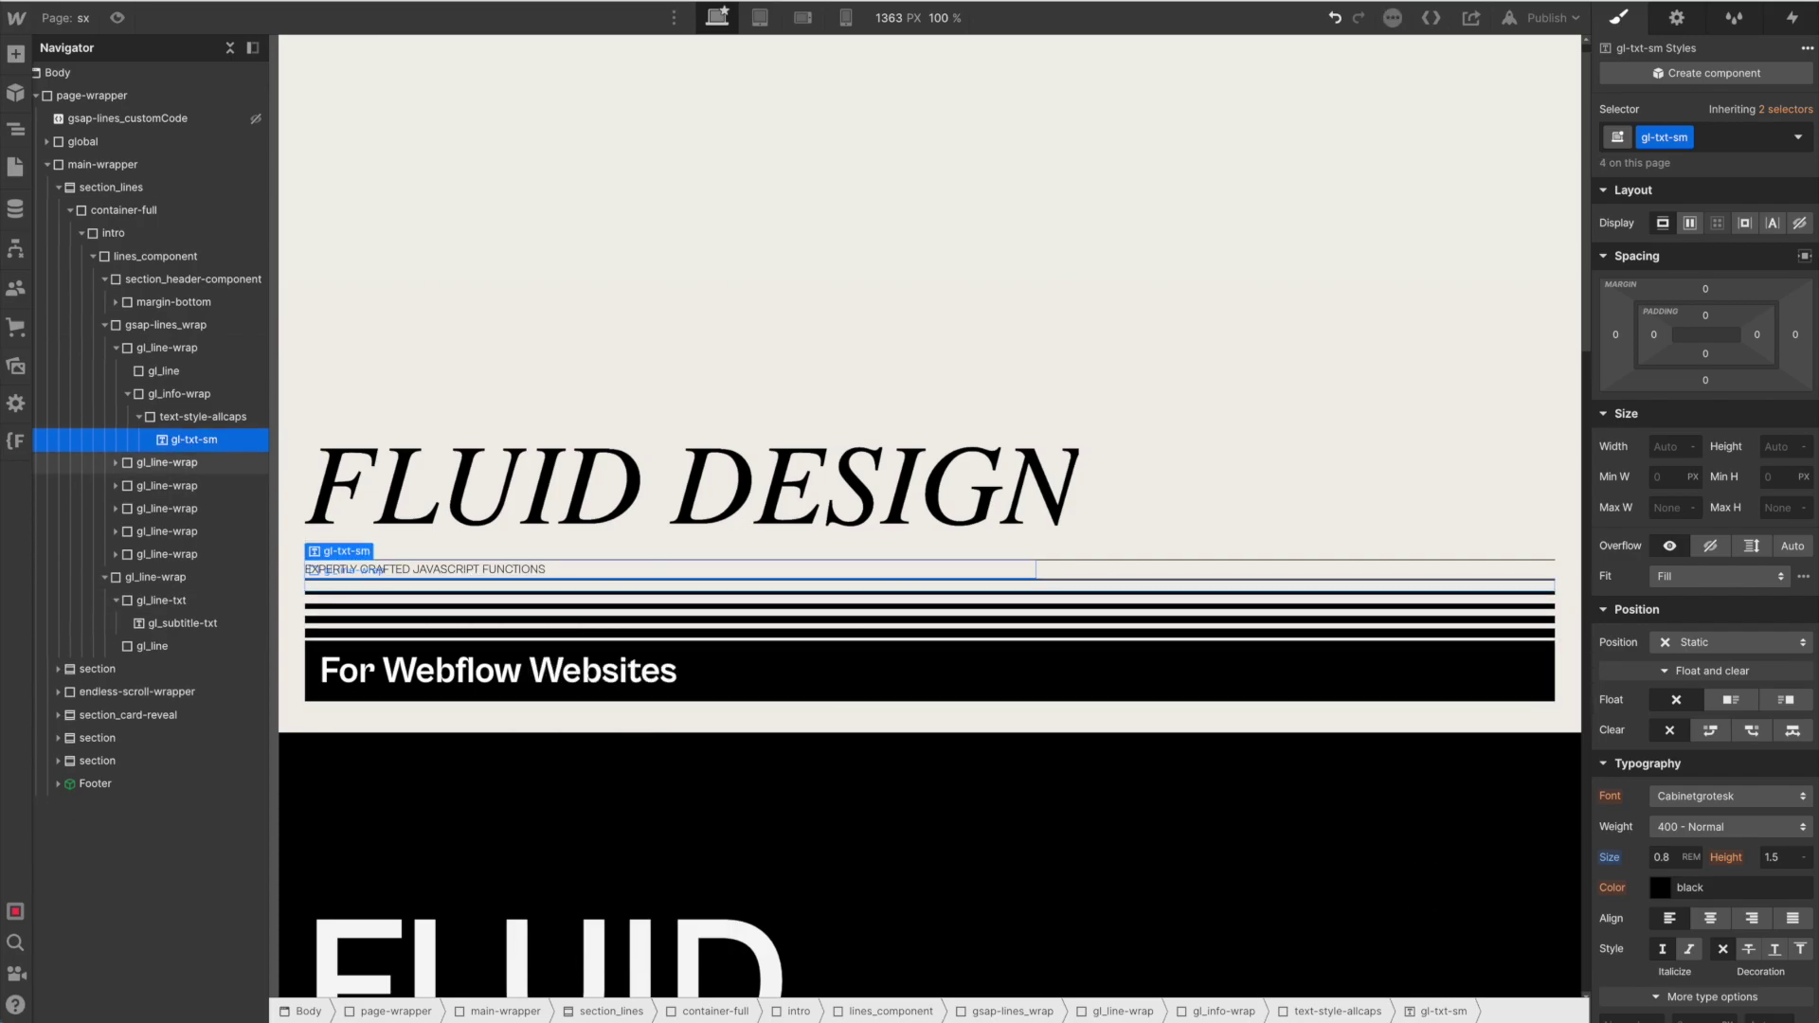
# - Duplicate the whole text-style-allcaps div inside gl_info-wrap and select the second of the two
pyautogui.click(203, 417)
pyautogui.rightClick(336, 552)
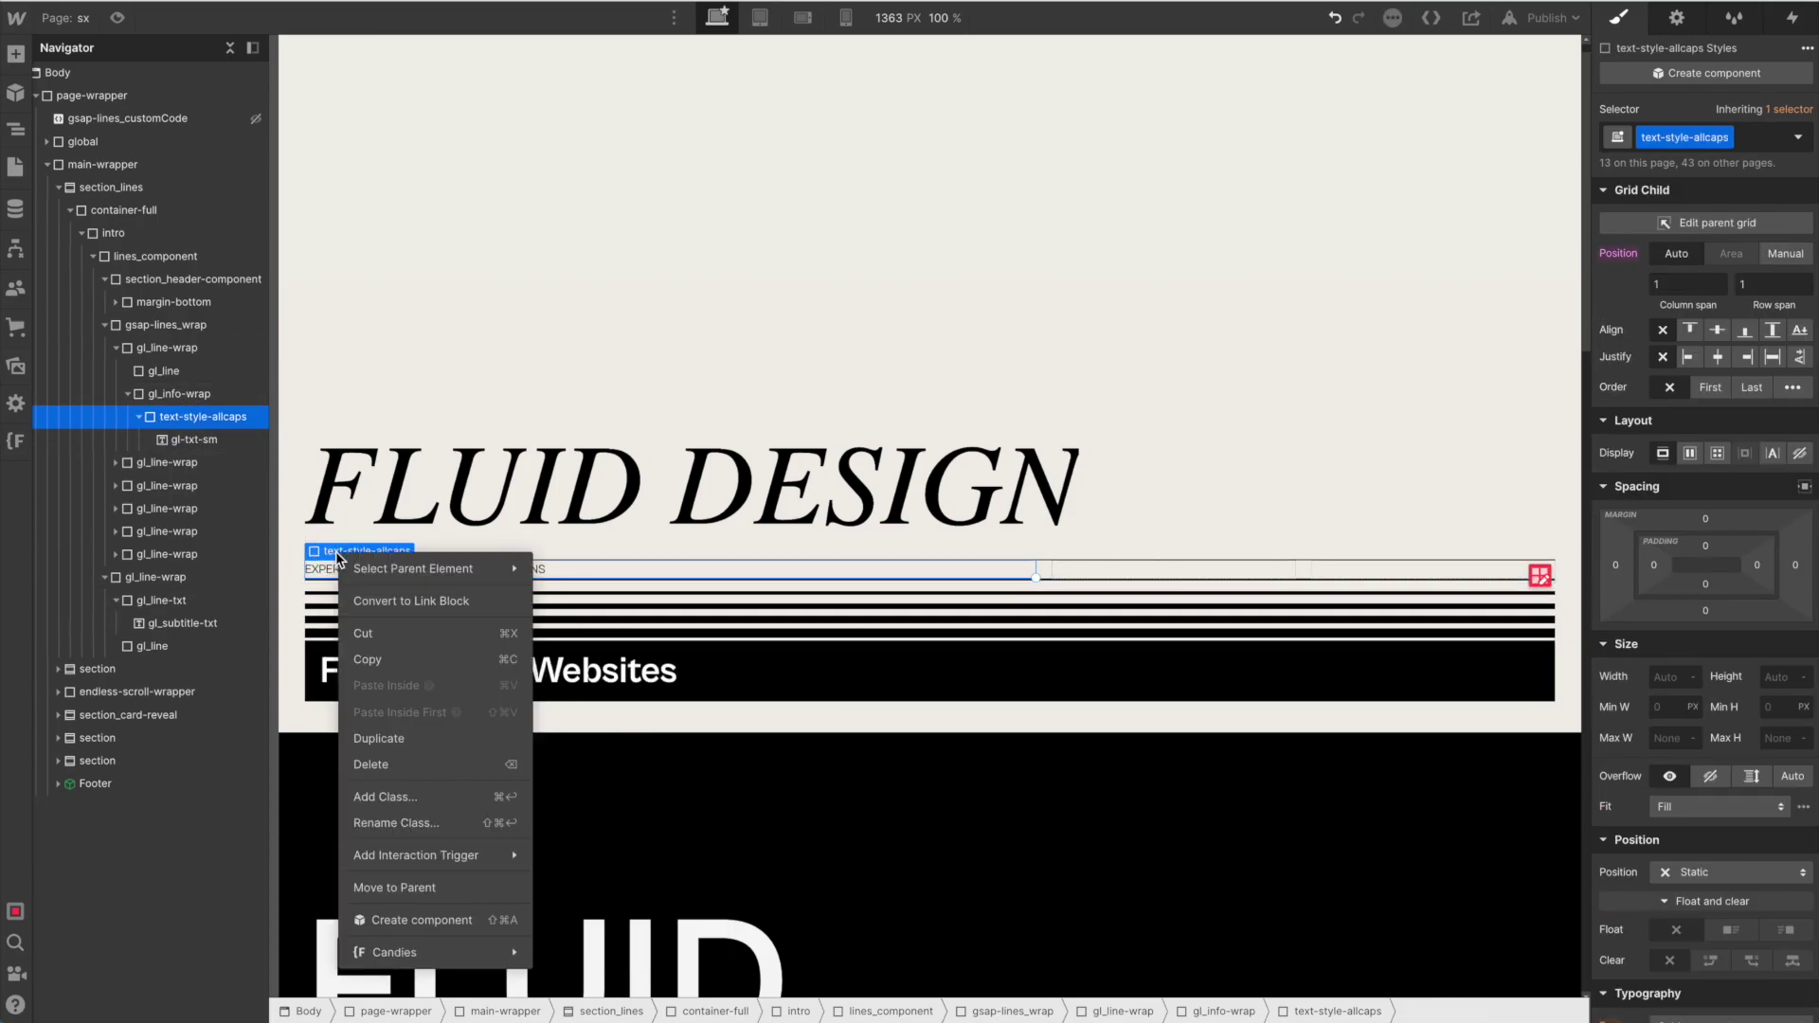
pyautogui.click(413, 744)
pyautogui.click(139, 416)
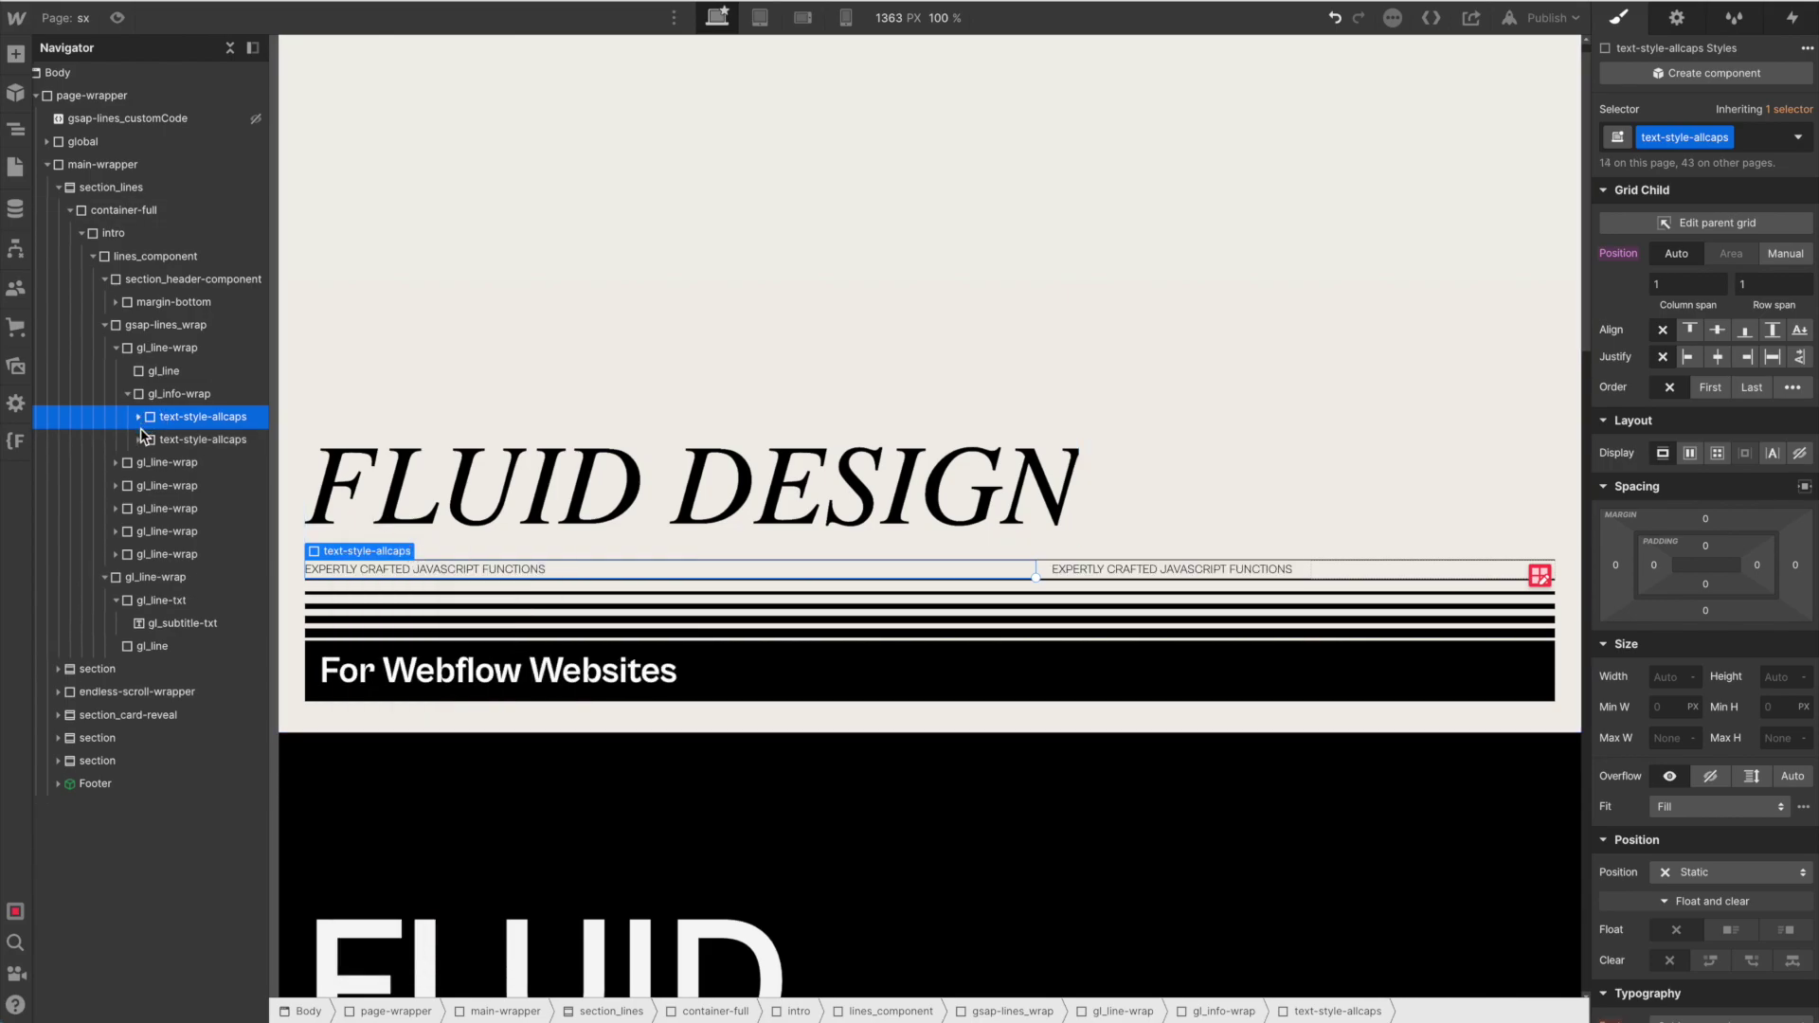
pyautogui.rightClick(182, 431)
pyautogui.press('Escape')
pyautogui.click(183, 442)
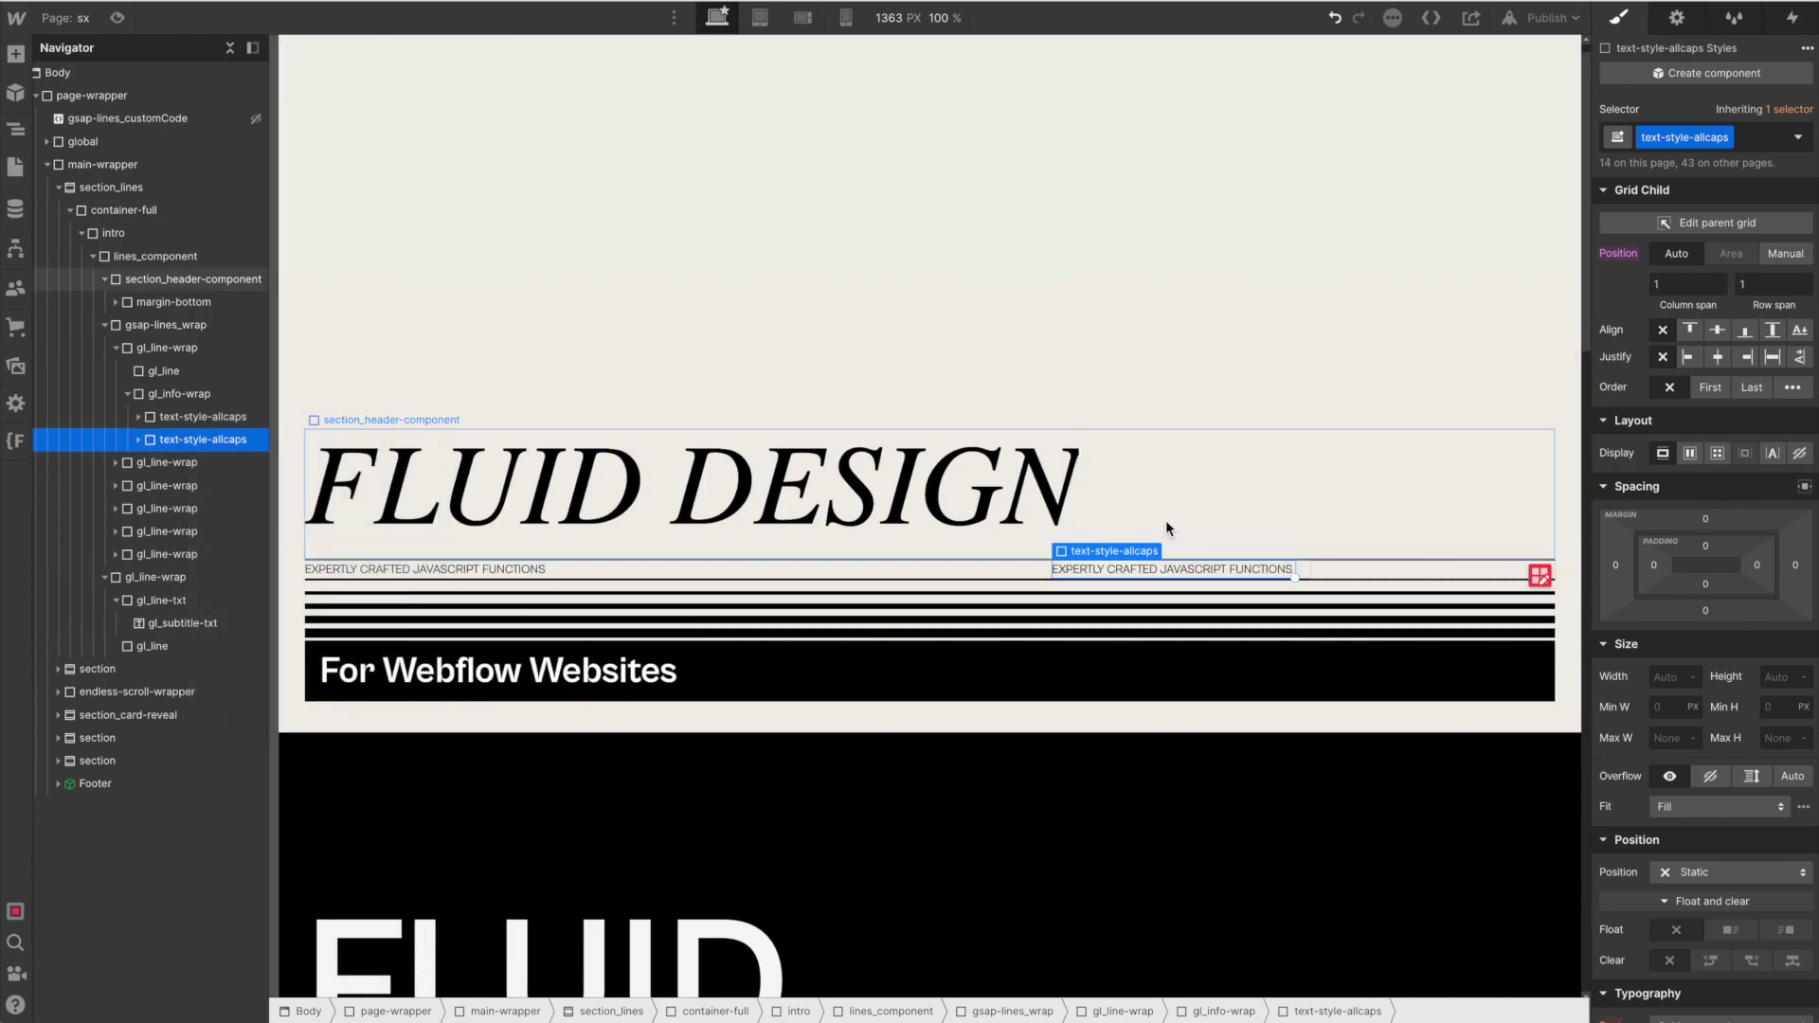
# - Add the text-align-right combo class to the second text-style-allcaps div and change its text to "GSAP MICRO-INTERACTONS"
pyautogui.click(1772, 138)
pyautogui.write('text-ali')
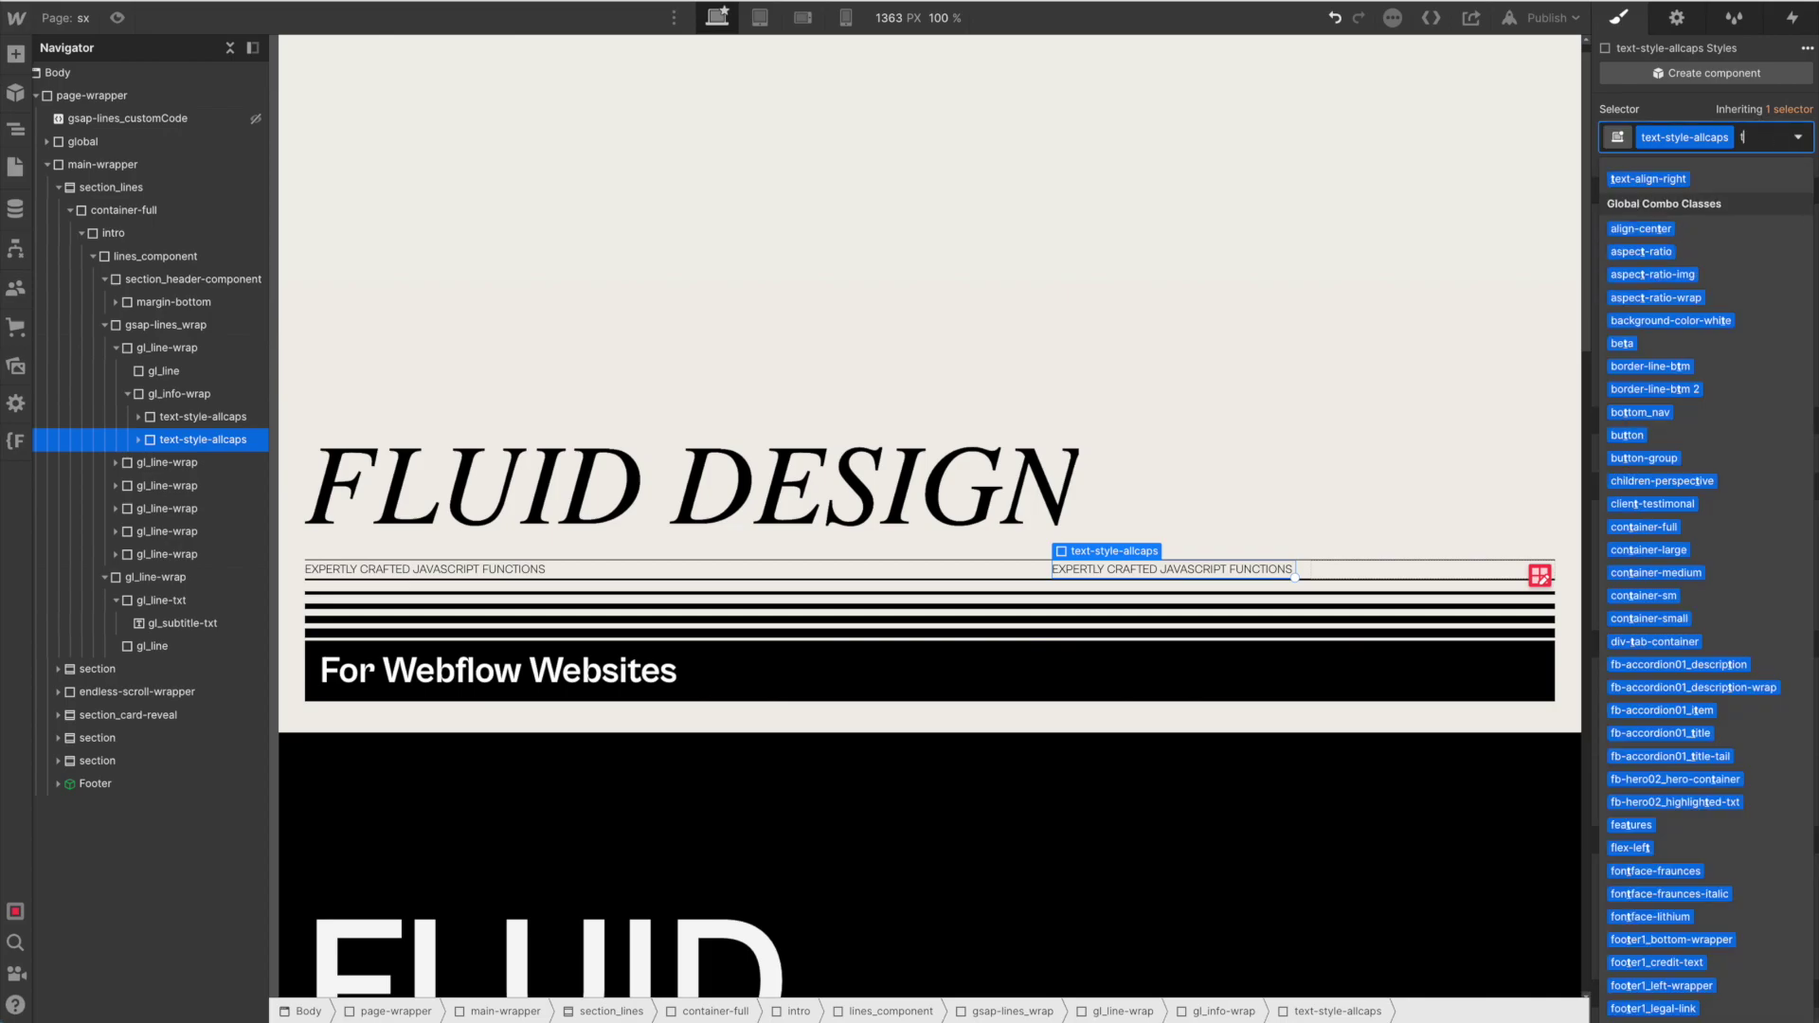
pyautogui.press('Down')
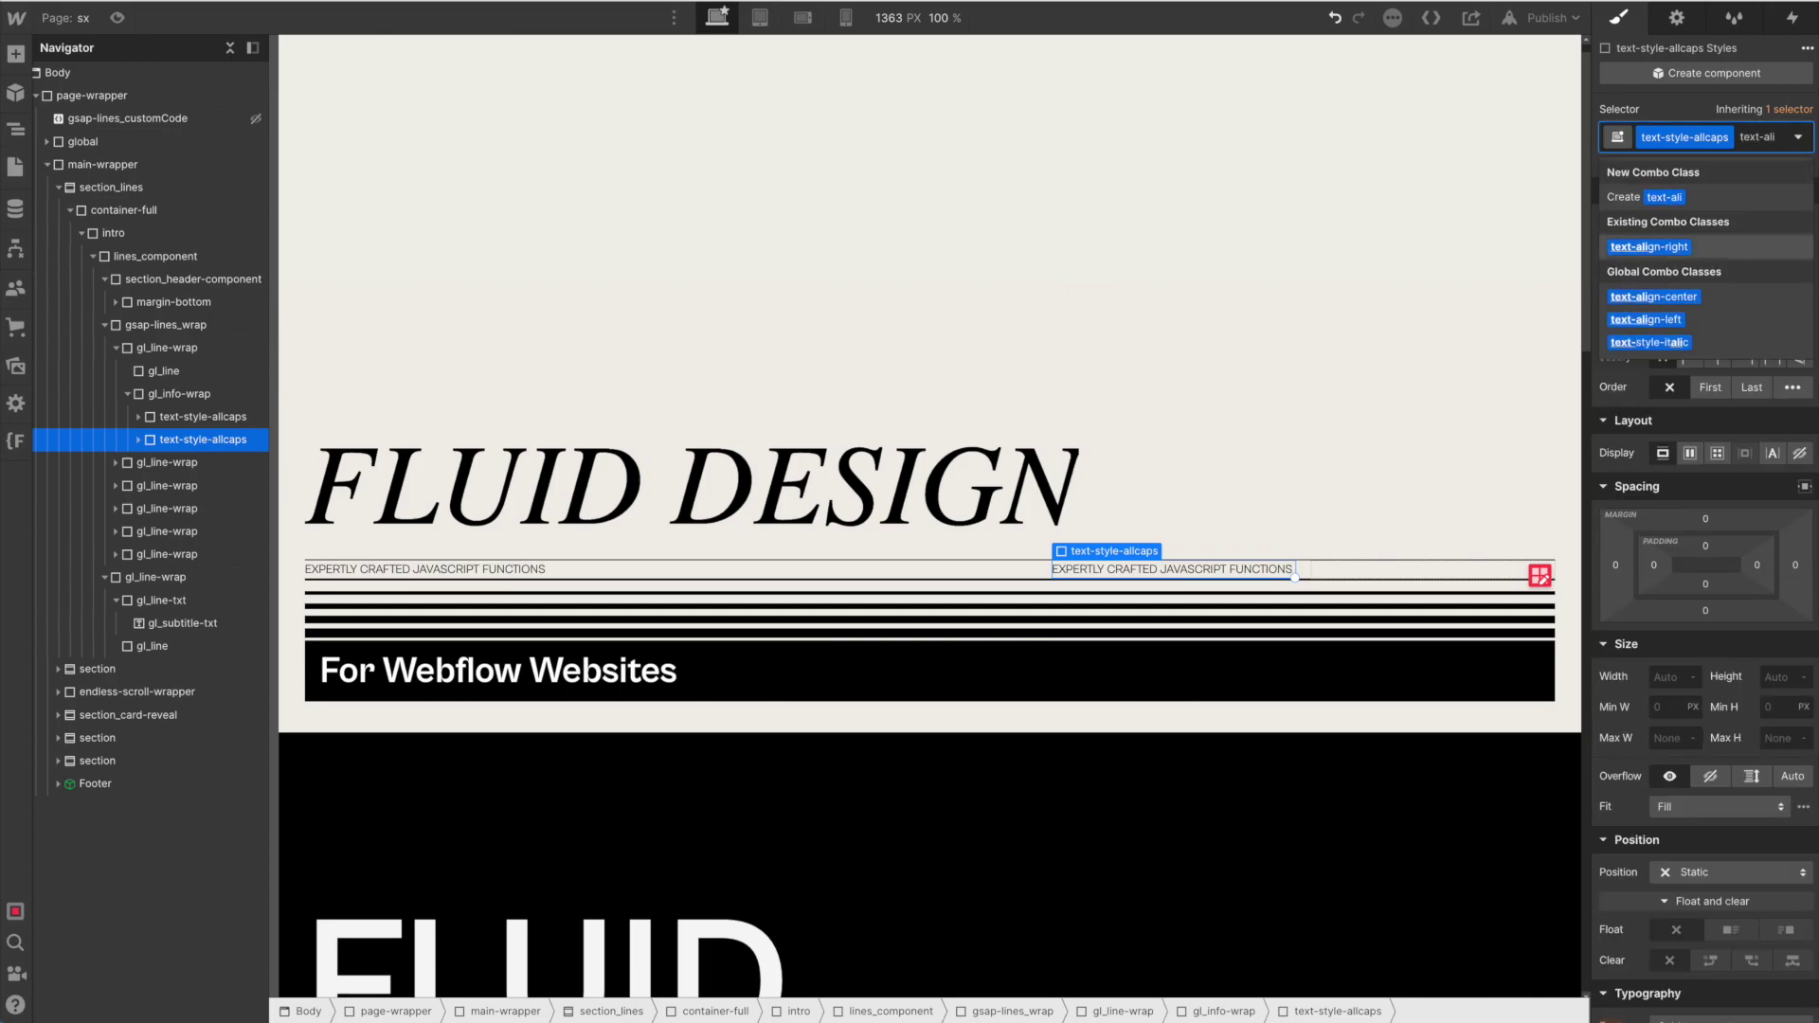
pyautogui.press('Return')
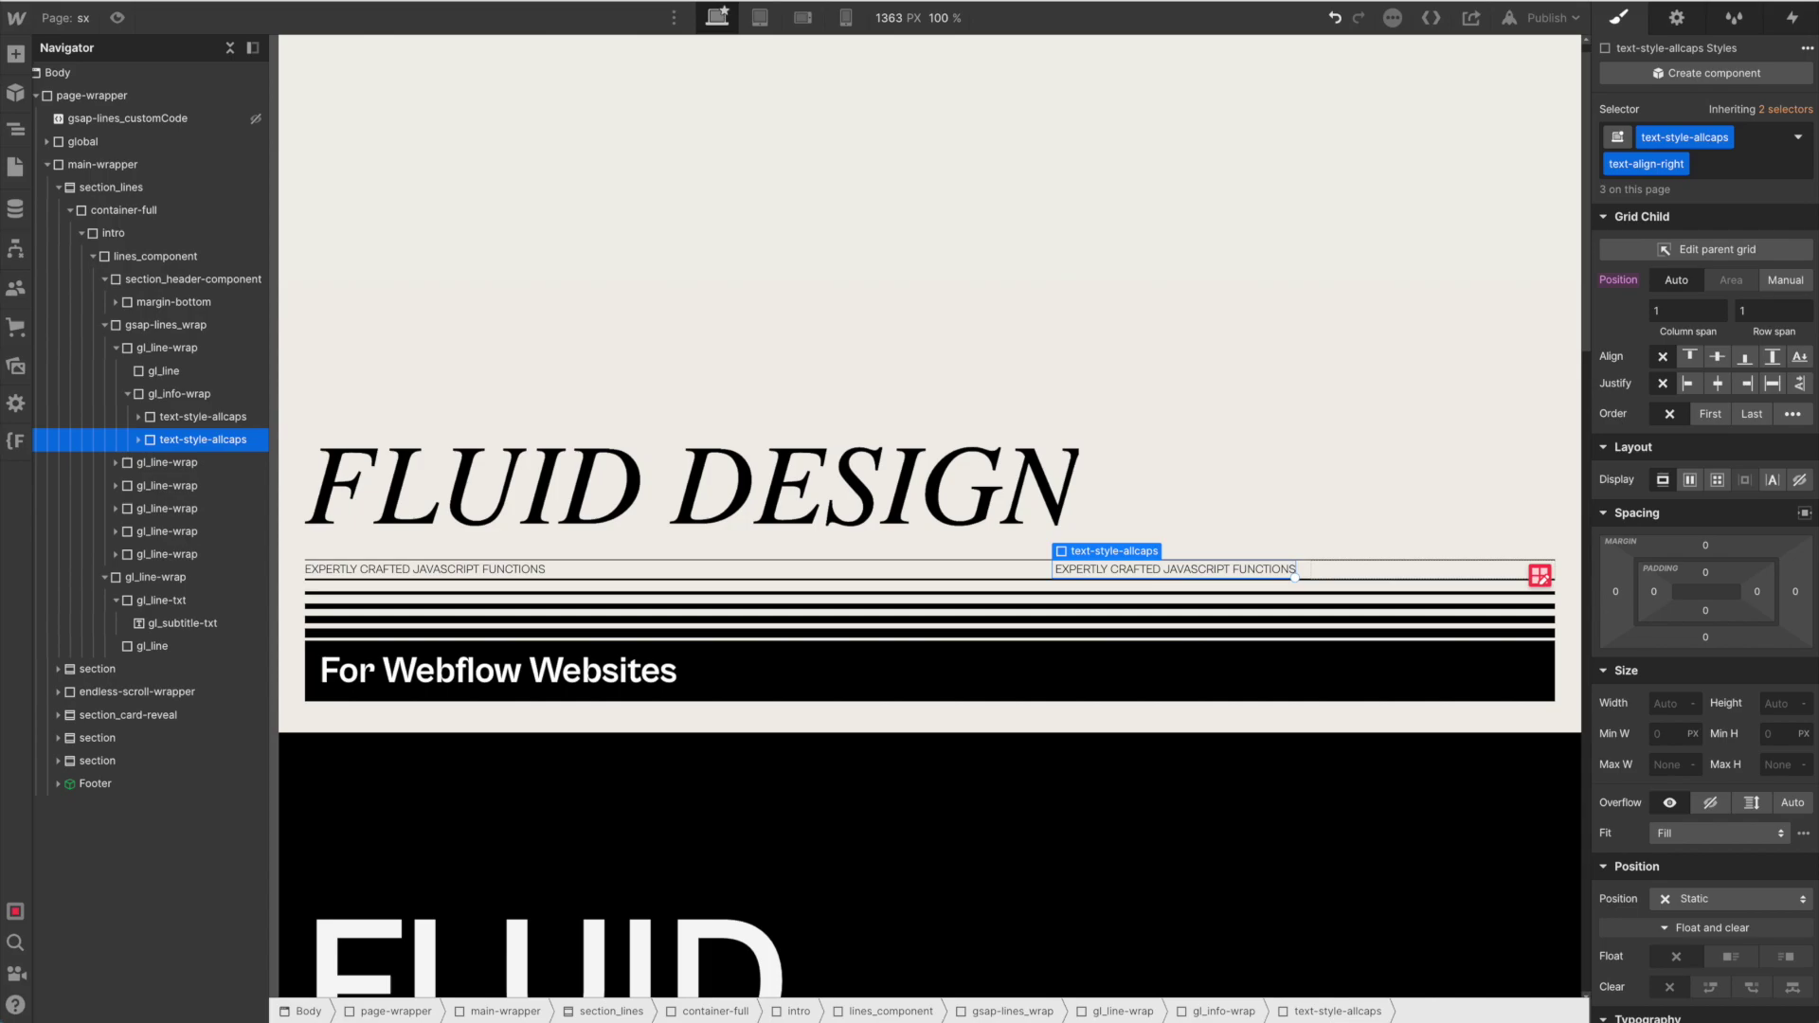
pyautogui.doubleClick(1184, 569)
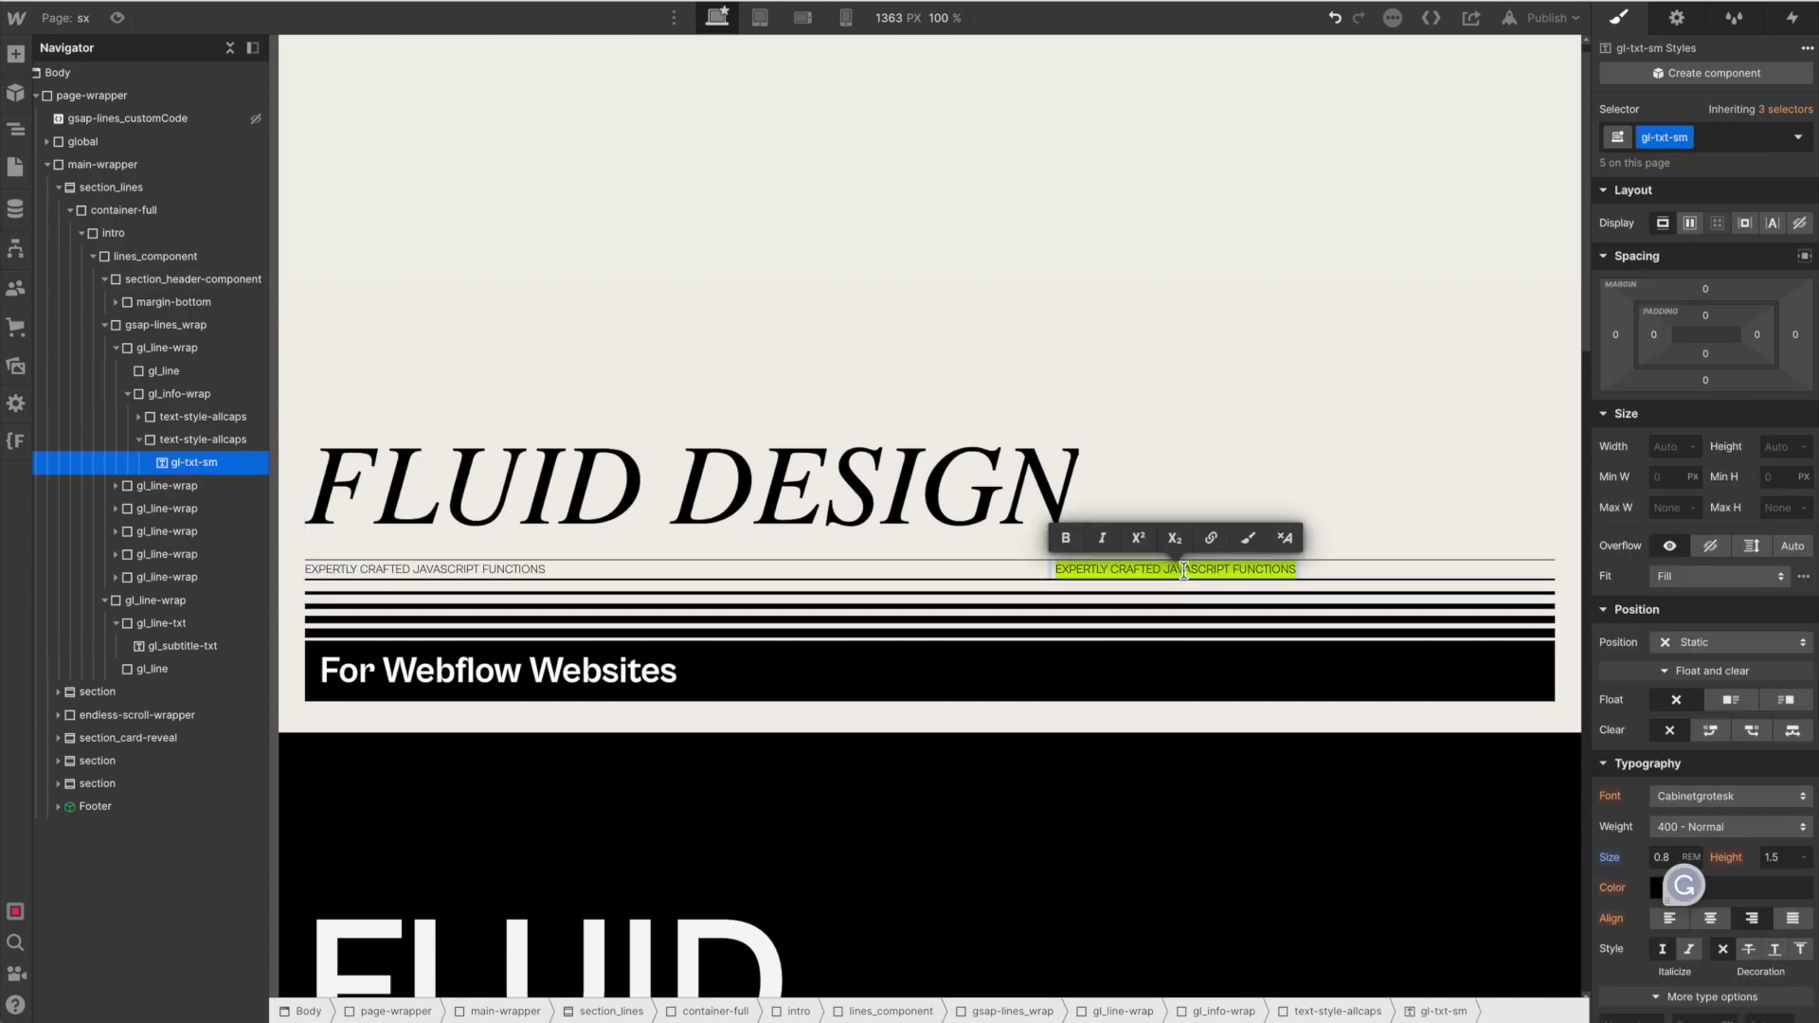
pyautogui.write('GSAP MICRO-INTERACTONS')
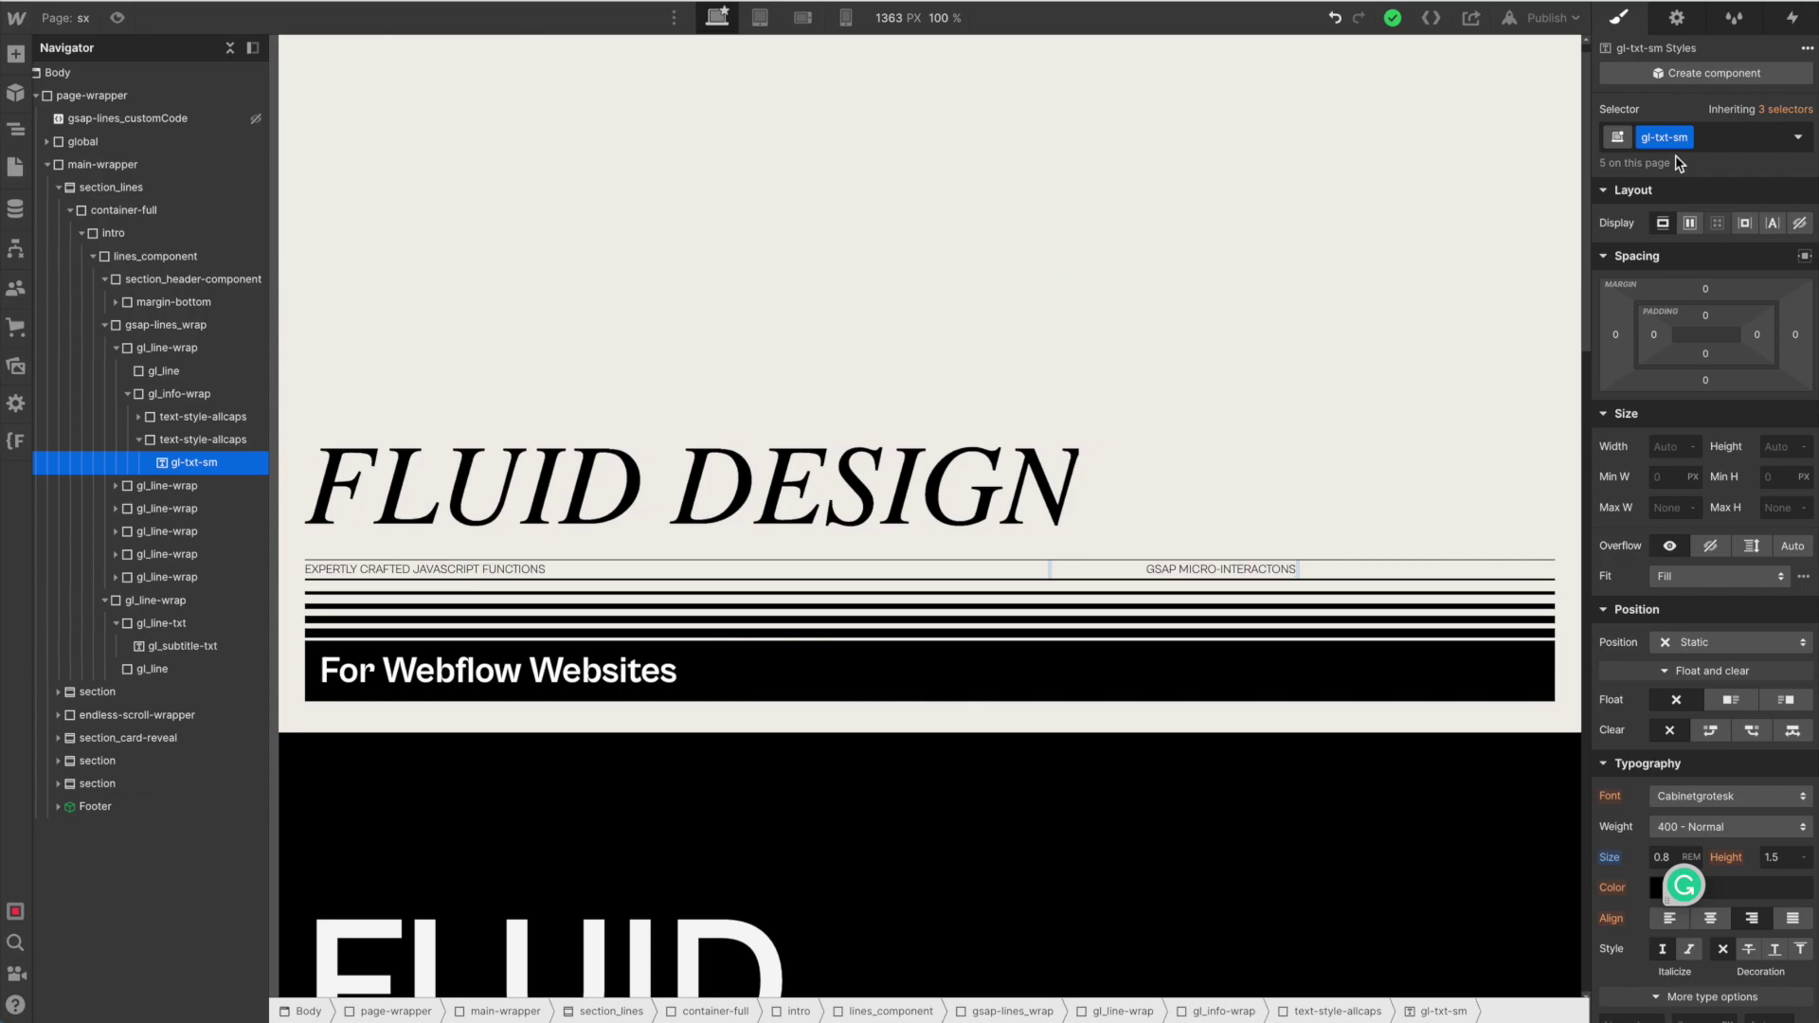
# - Add the hide-mobile-landscape combo class to the gl-txt-sm text block inside the second text-style-allcaps div
pyautogui.click(174, 445)
pyautogui.click(139, 442)
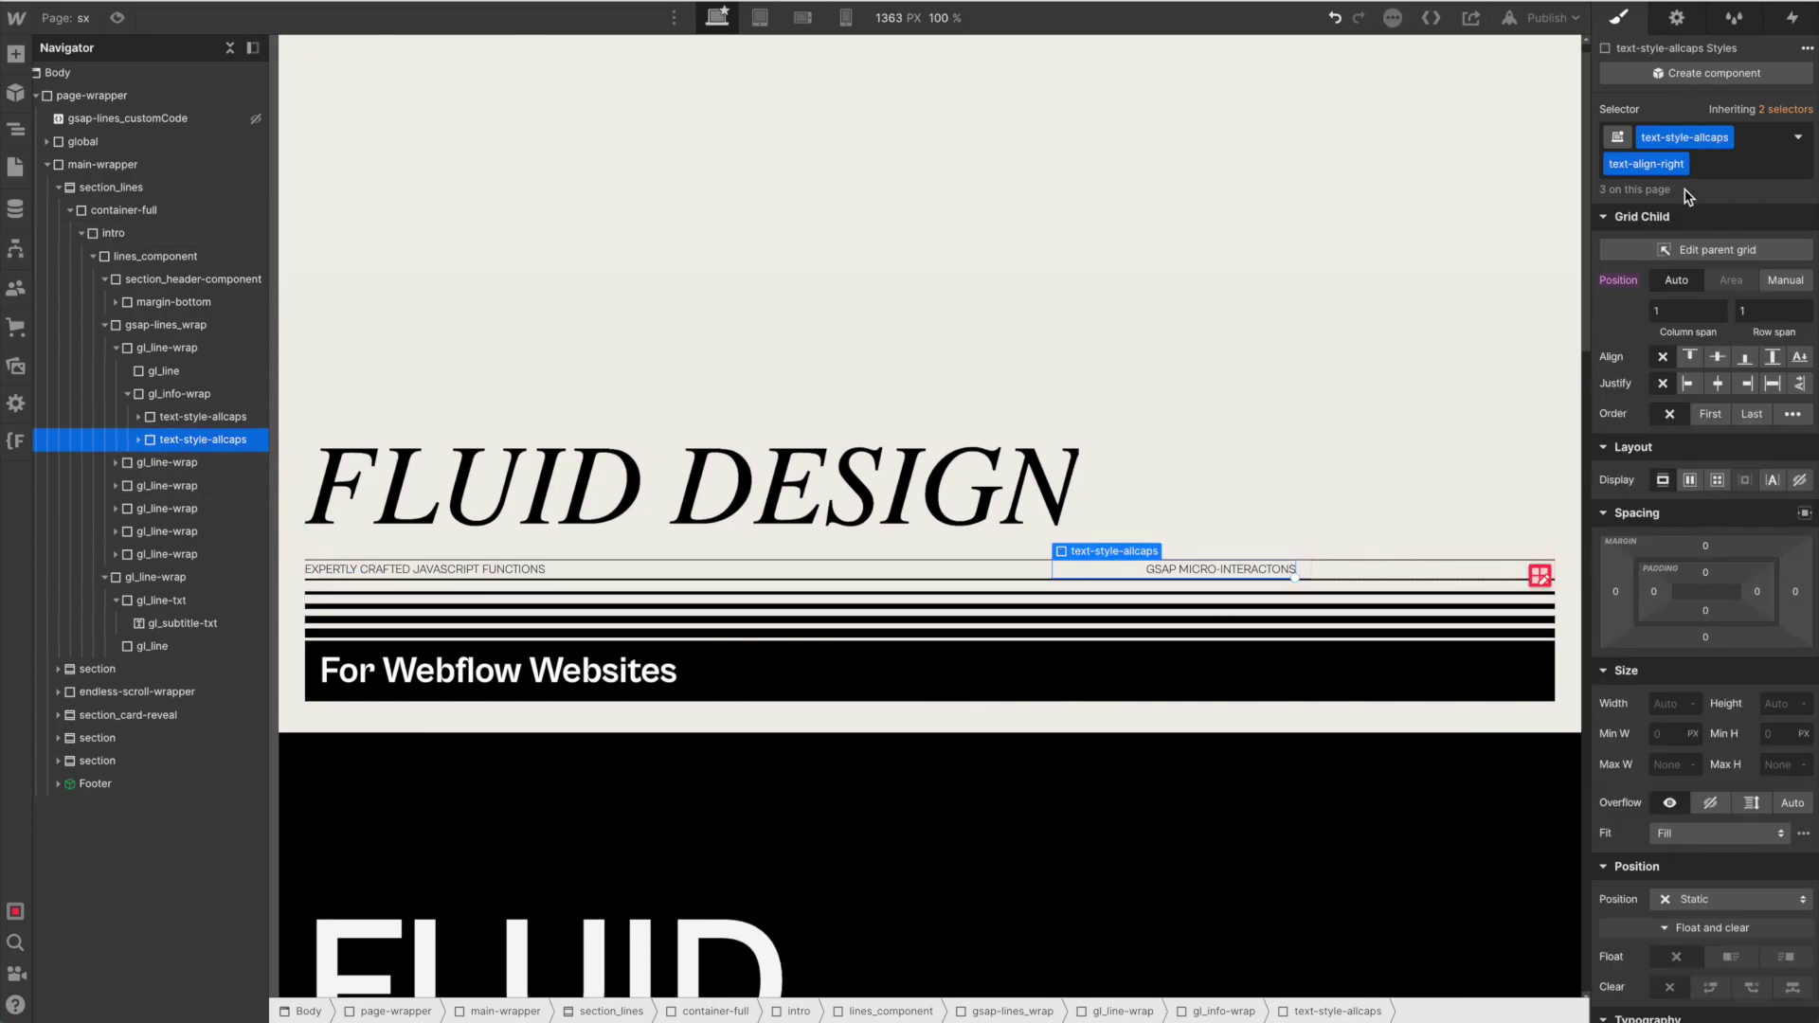
pyautogui.click(1728, 167)
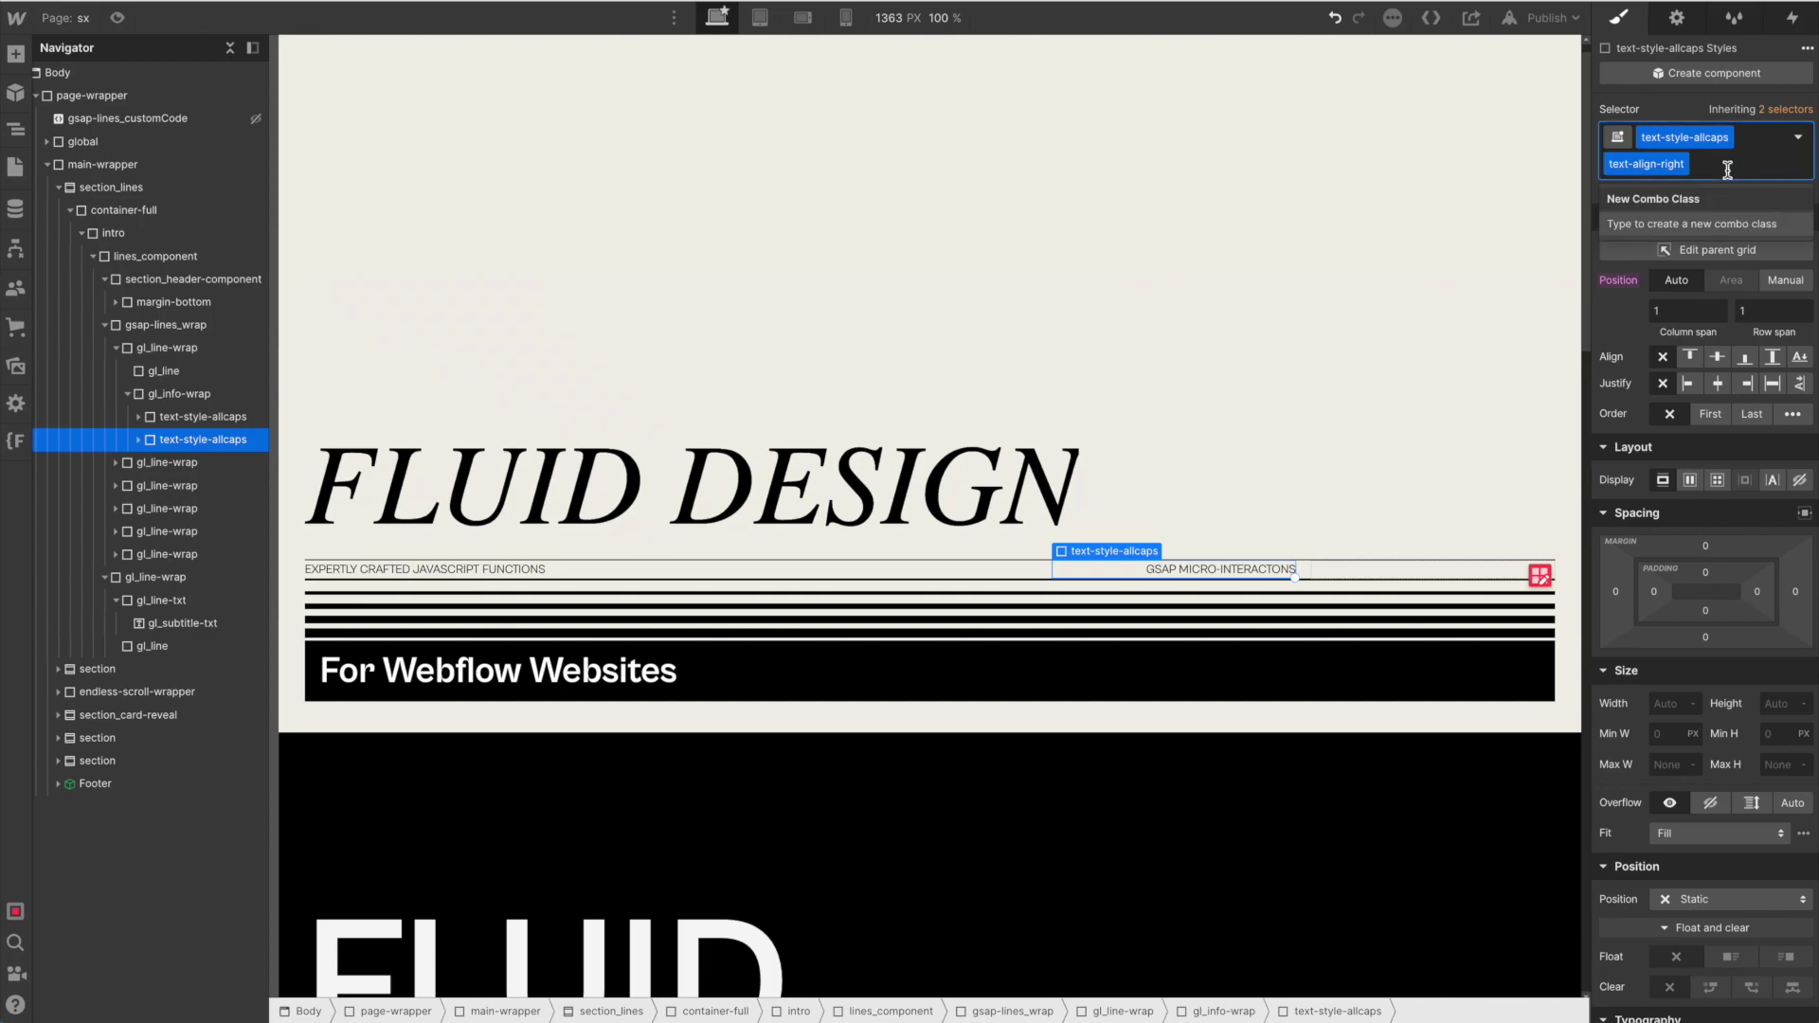
pyautogui.click(139, 440)
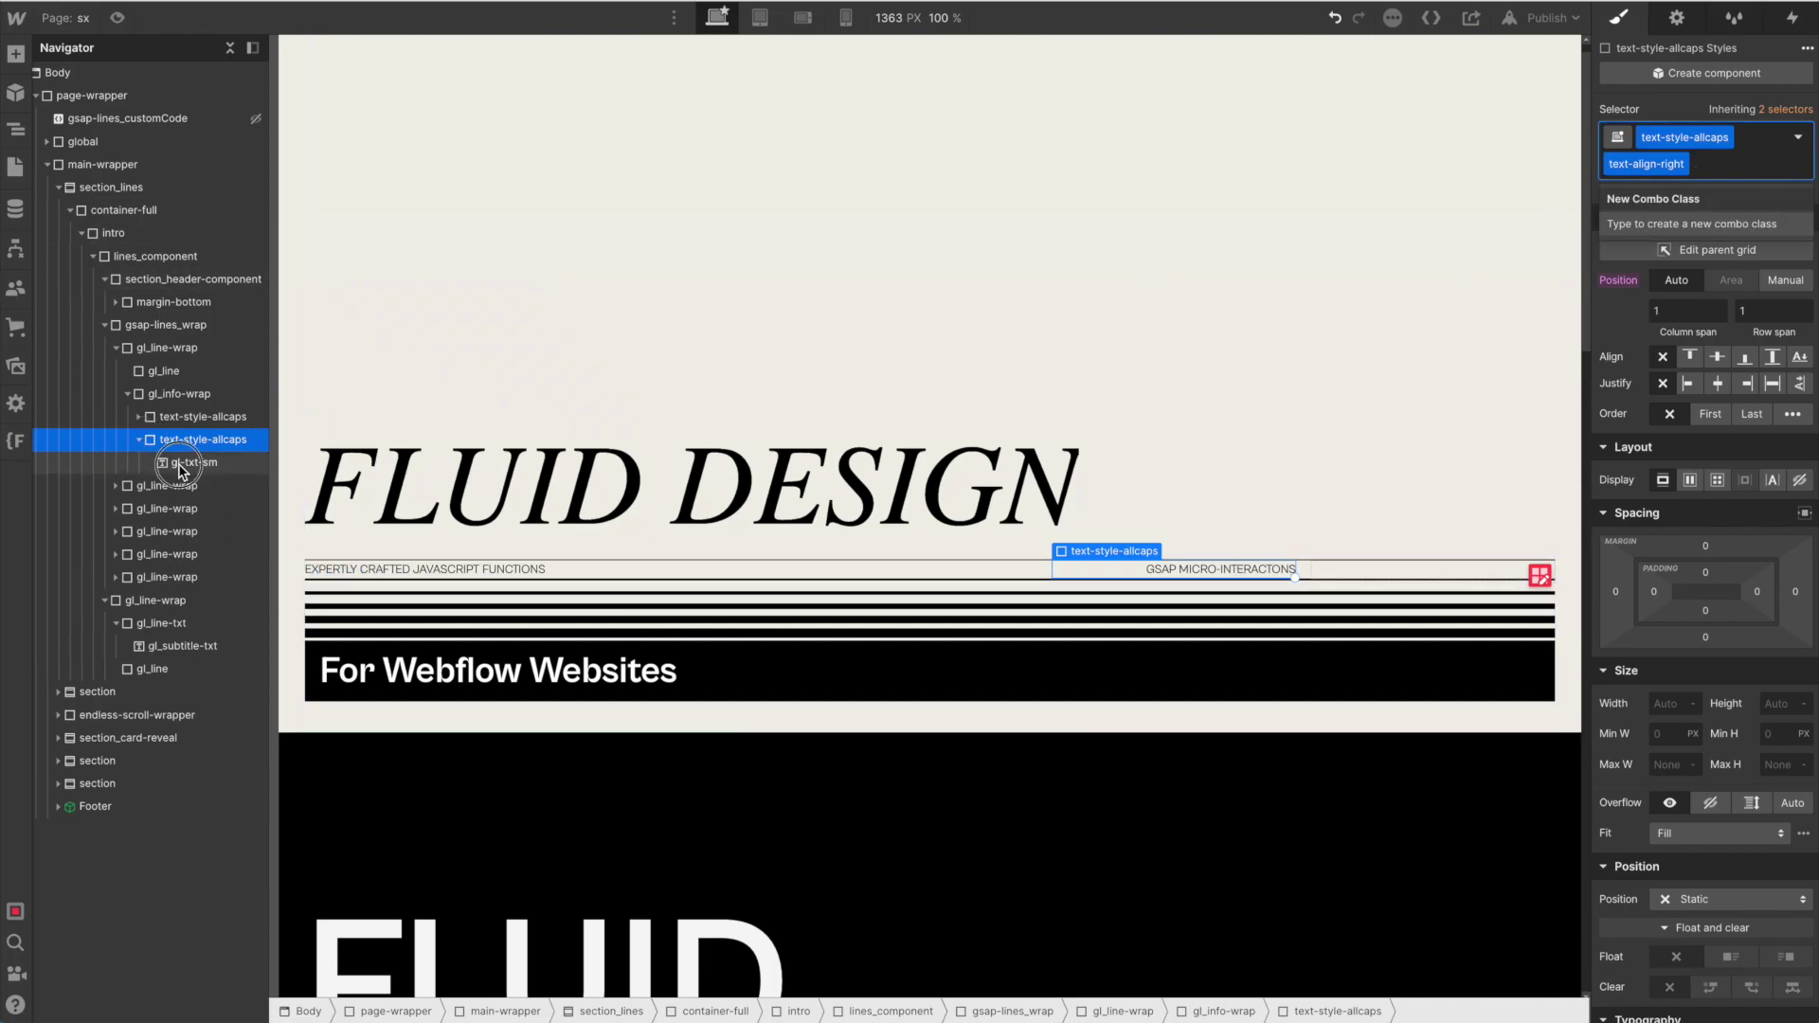
pyautogui.click(180, 466)
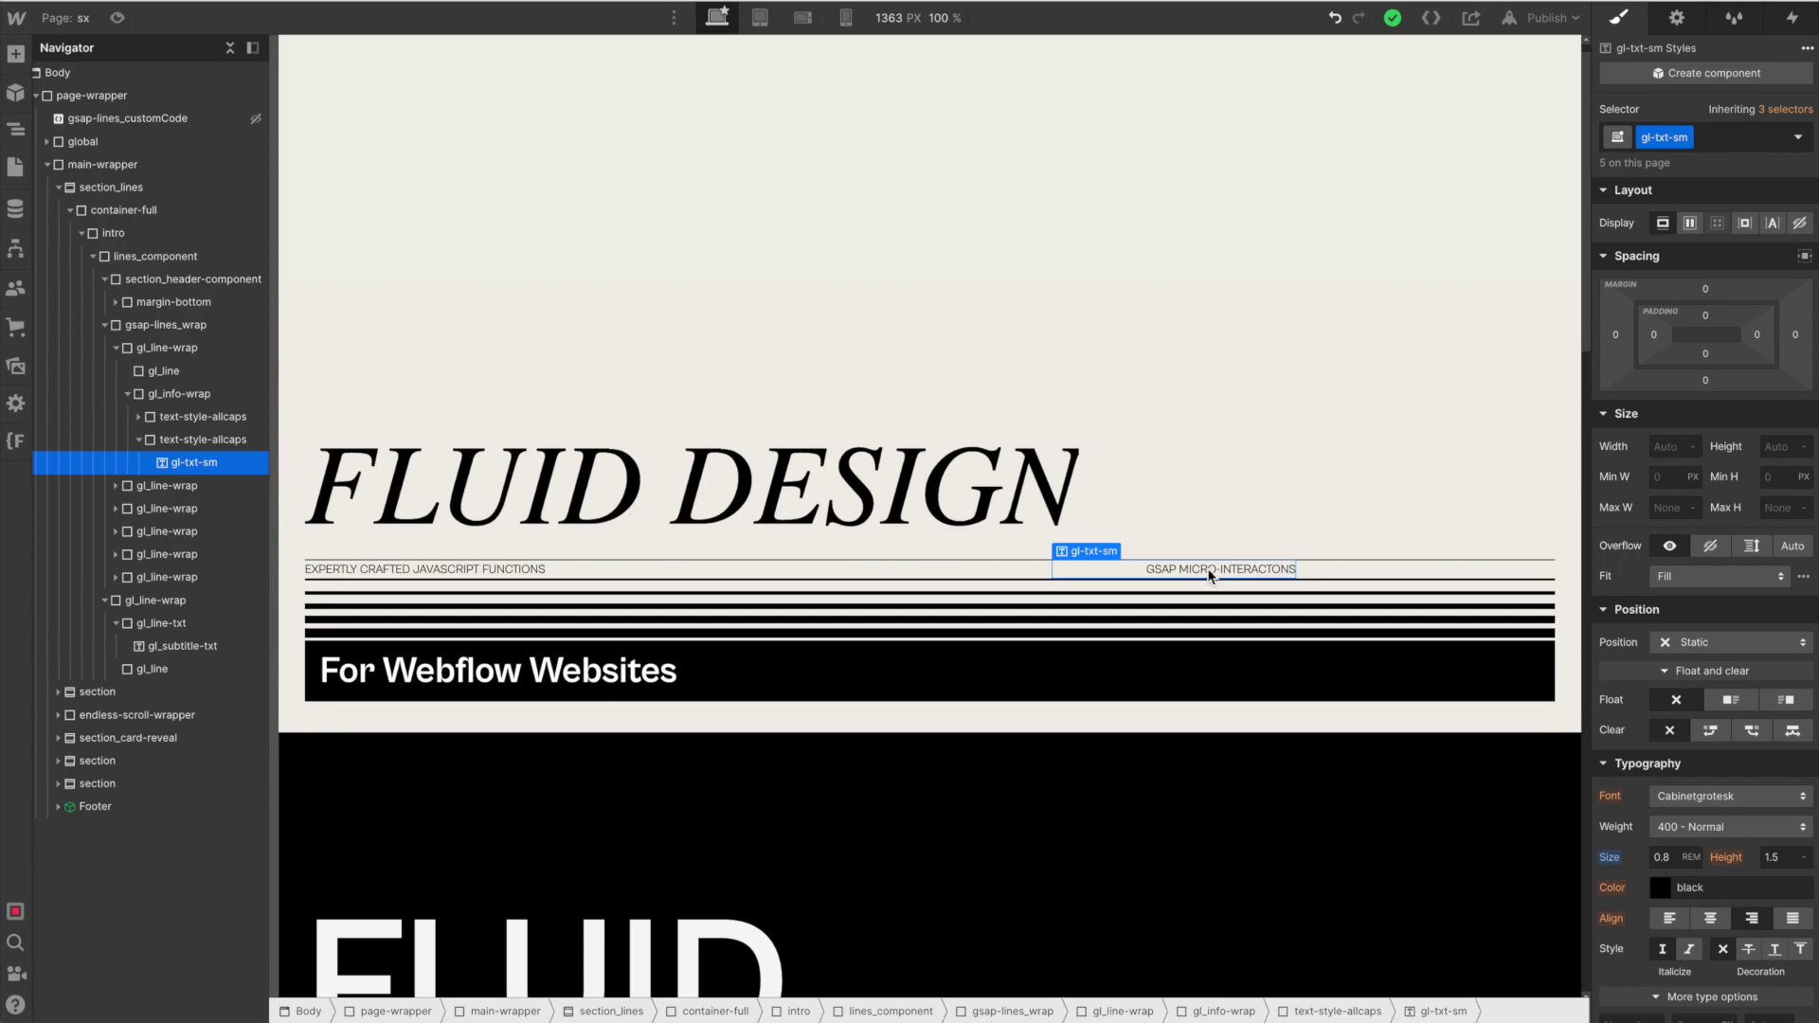
pyautogui.click(1718, 139)
pyautogui.write('hide')
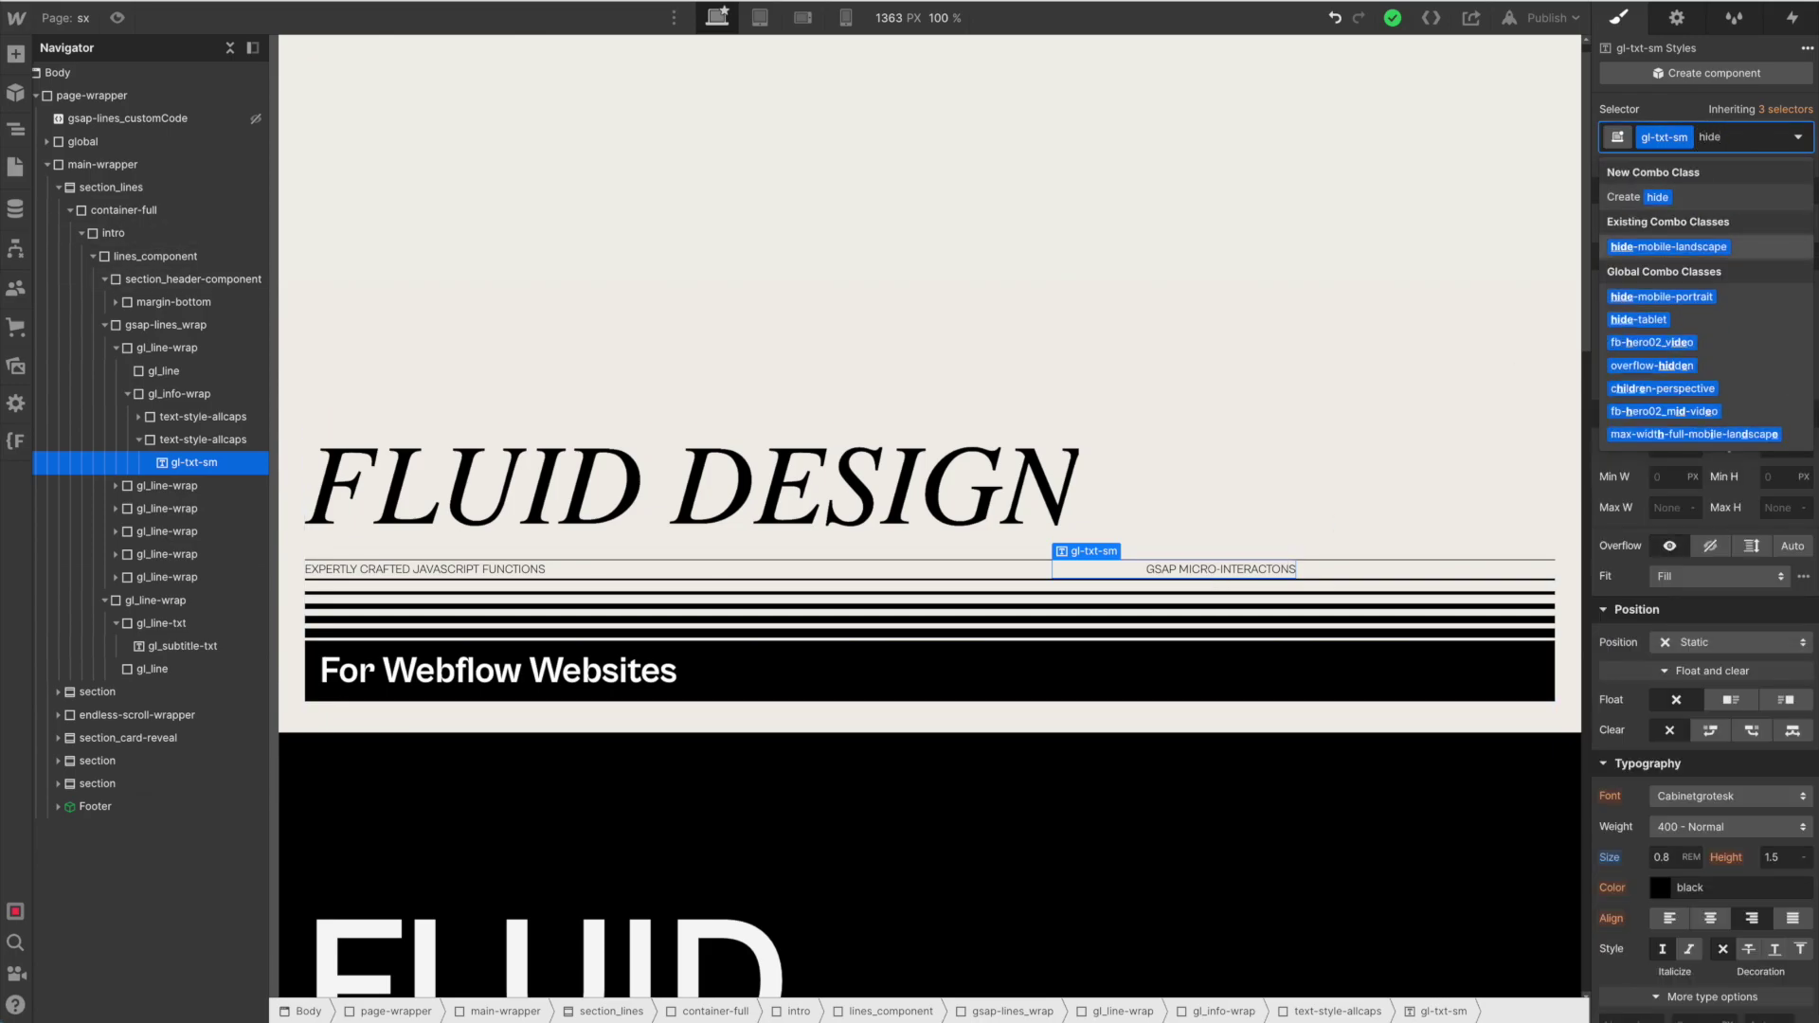
pyautogui.press('Return')
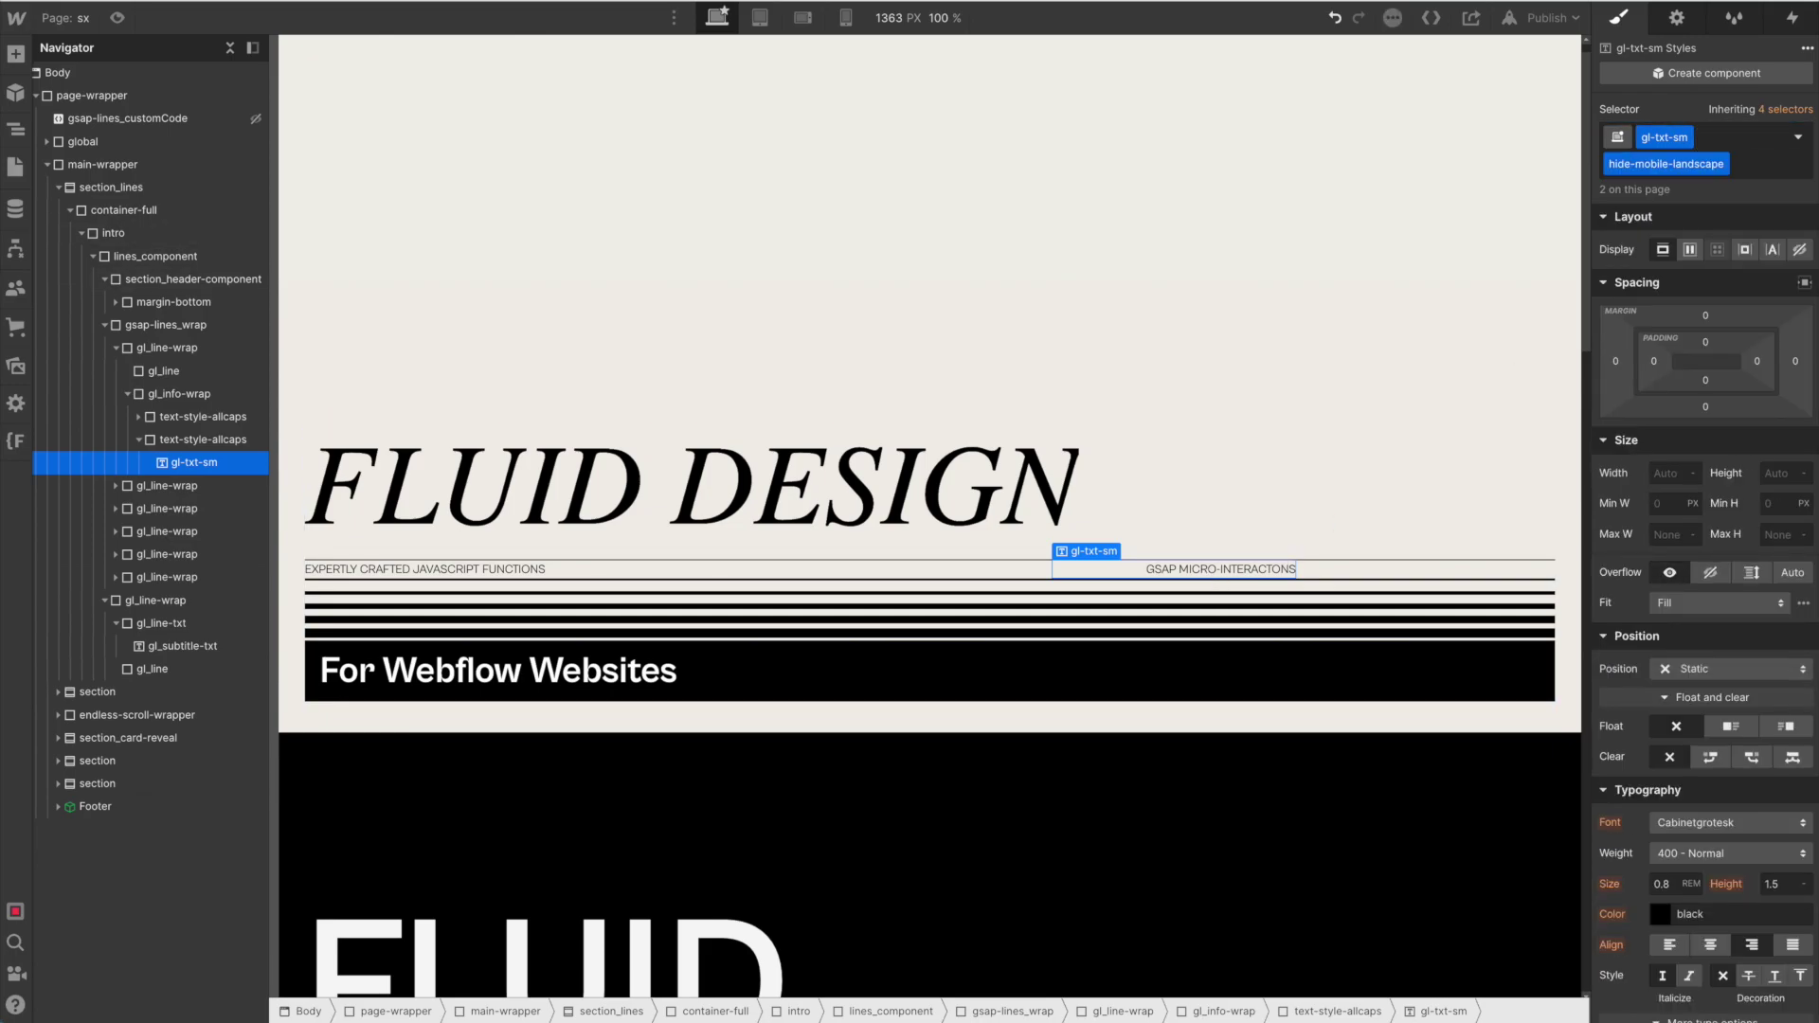
# - Duplicate the second text-style-allcaps div and replace the copy's text with "2023"
pyautogui.rightClick(234, 438)
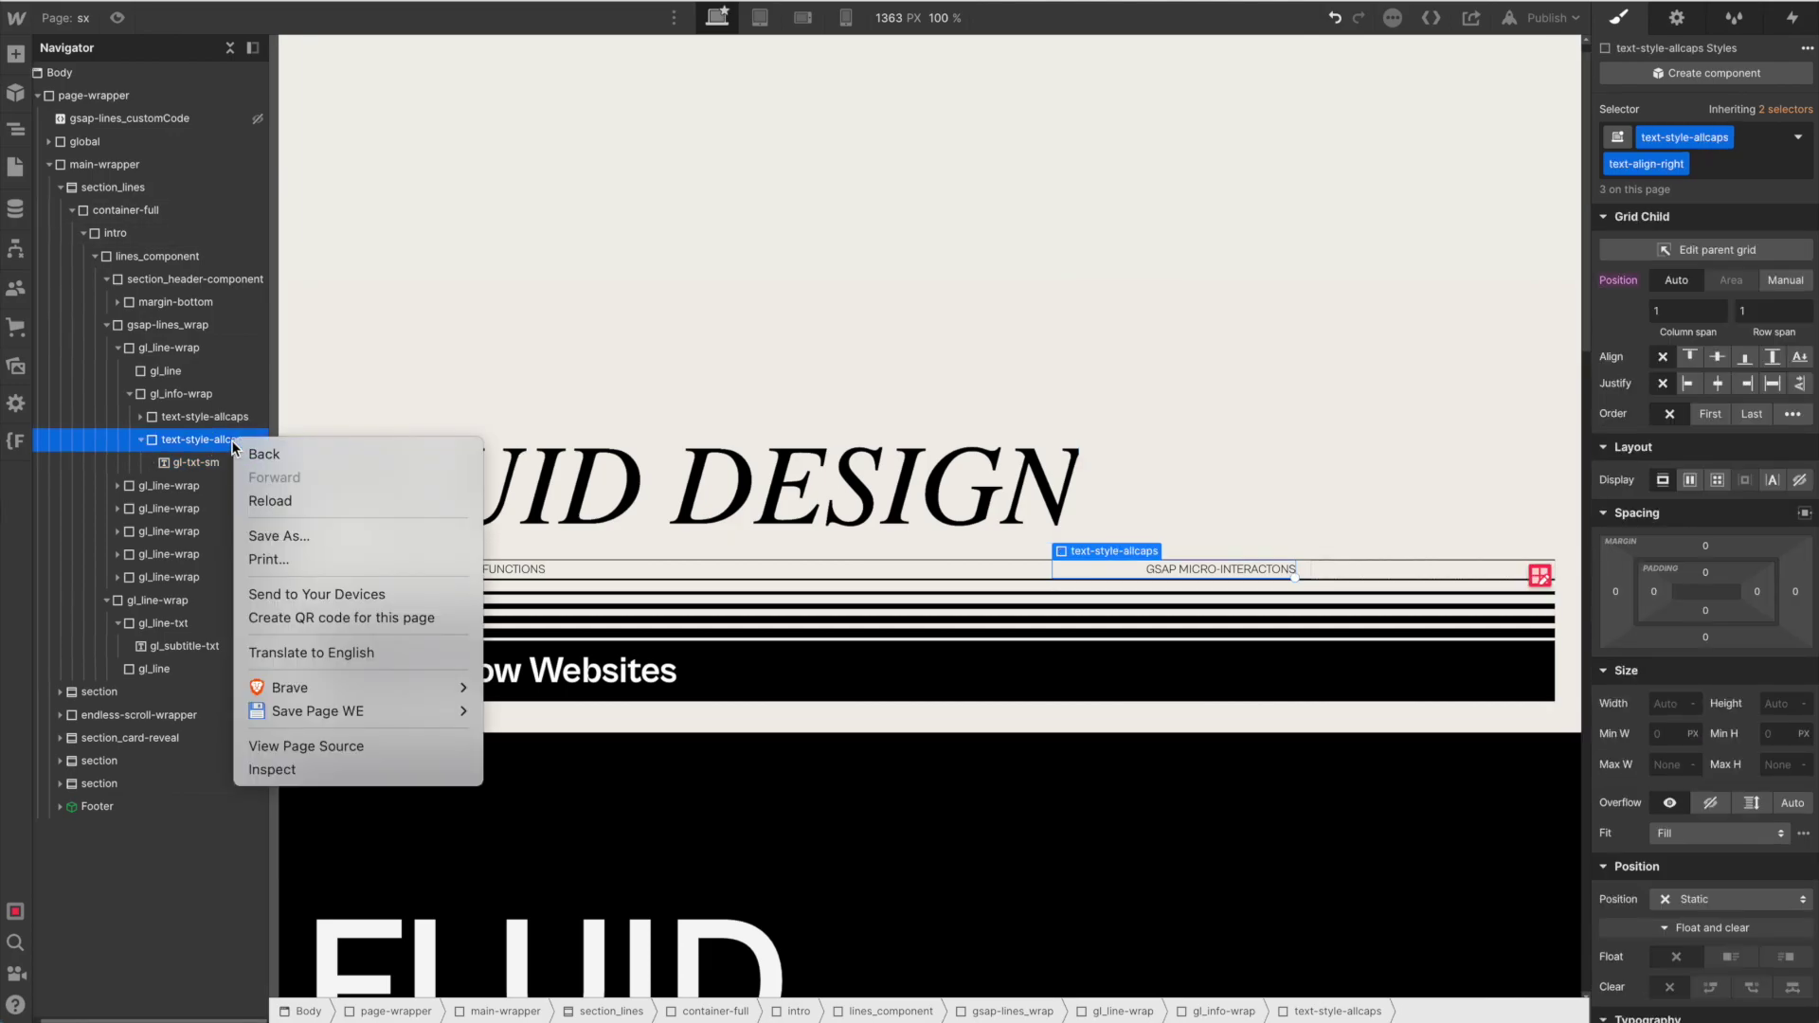
pyautogui.click(1101, 549)
pyautogui.rightClick(1101, 550)
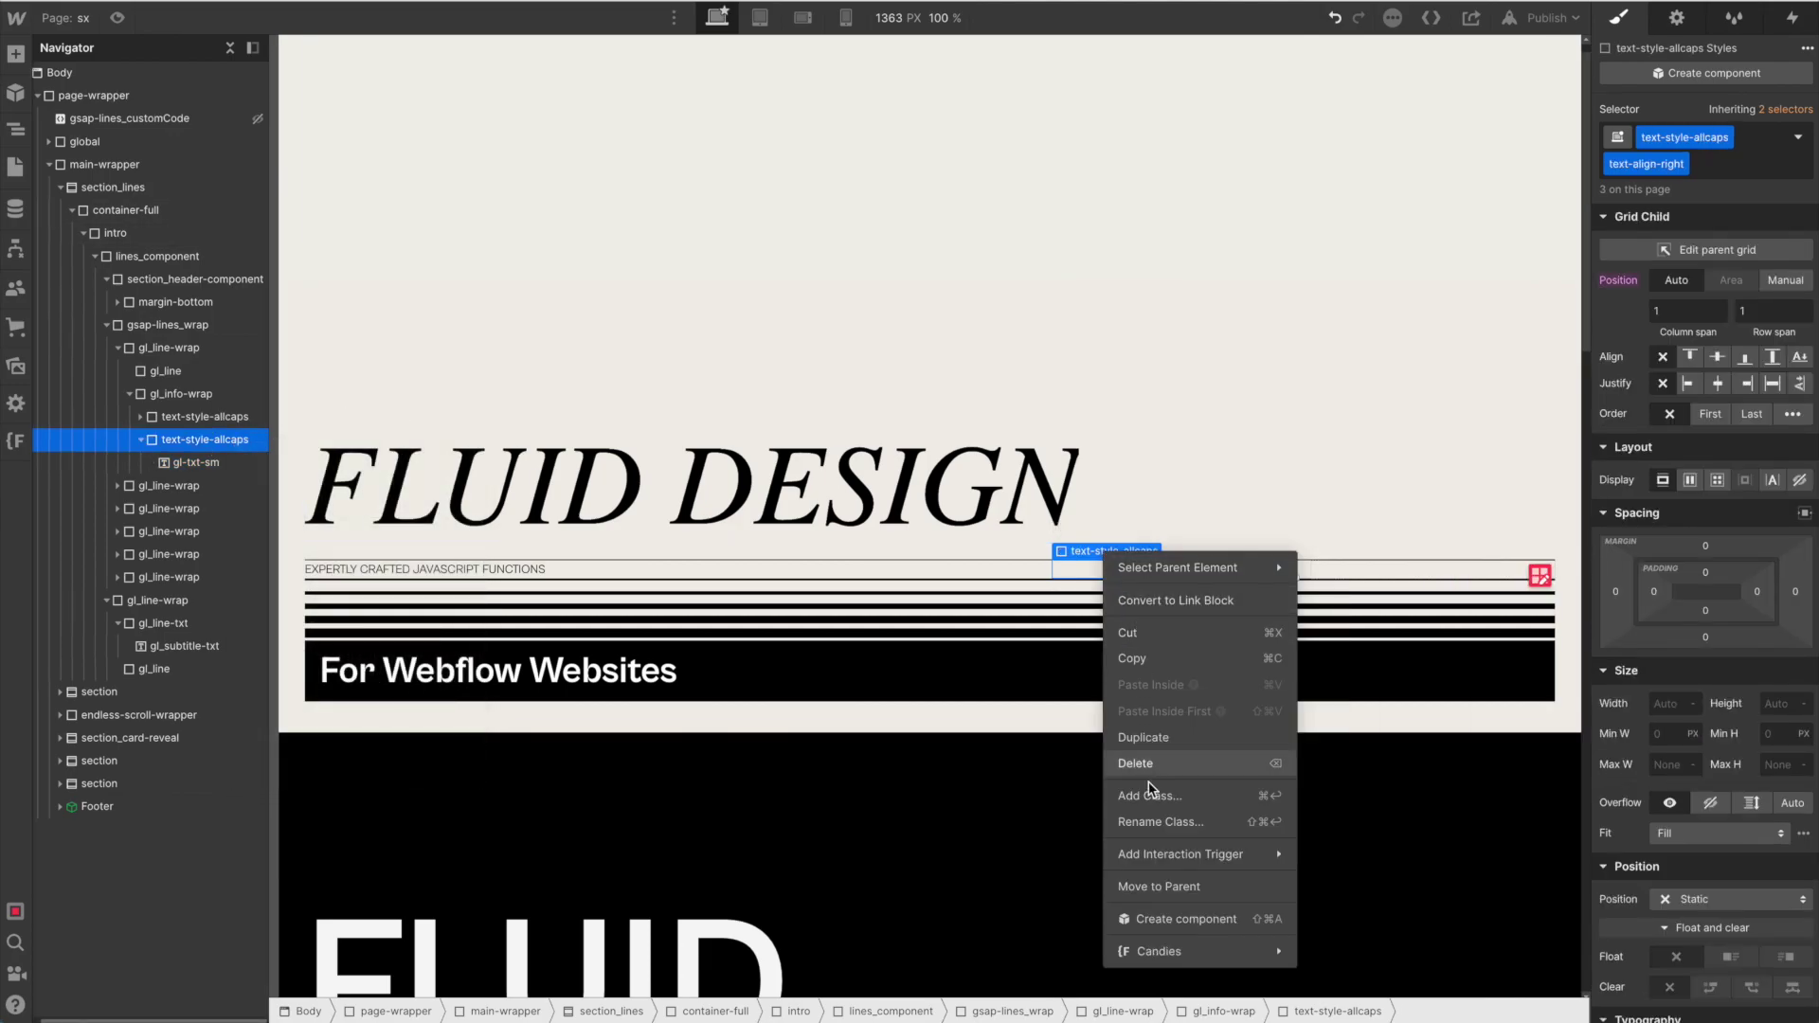
pyautogui.click(1152, 741)
pyautogui.doubleClick(1440, 566)
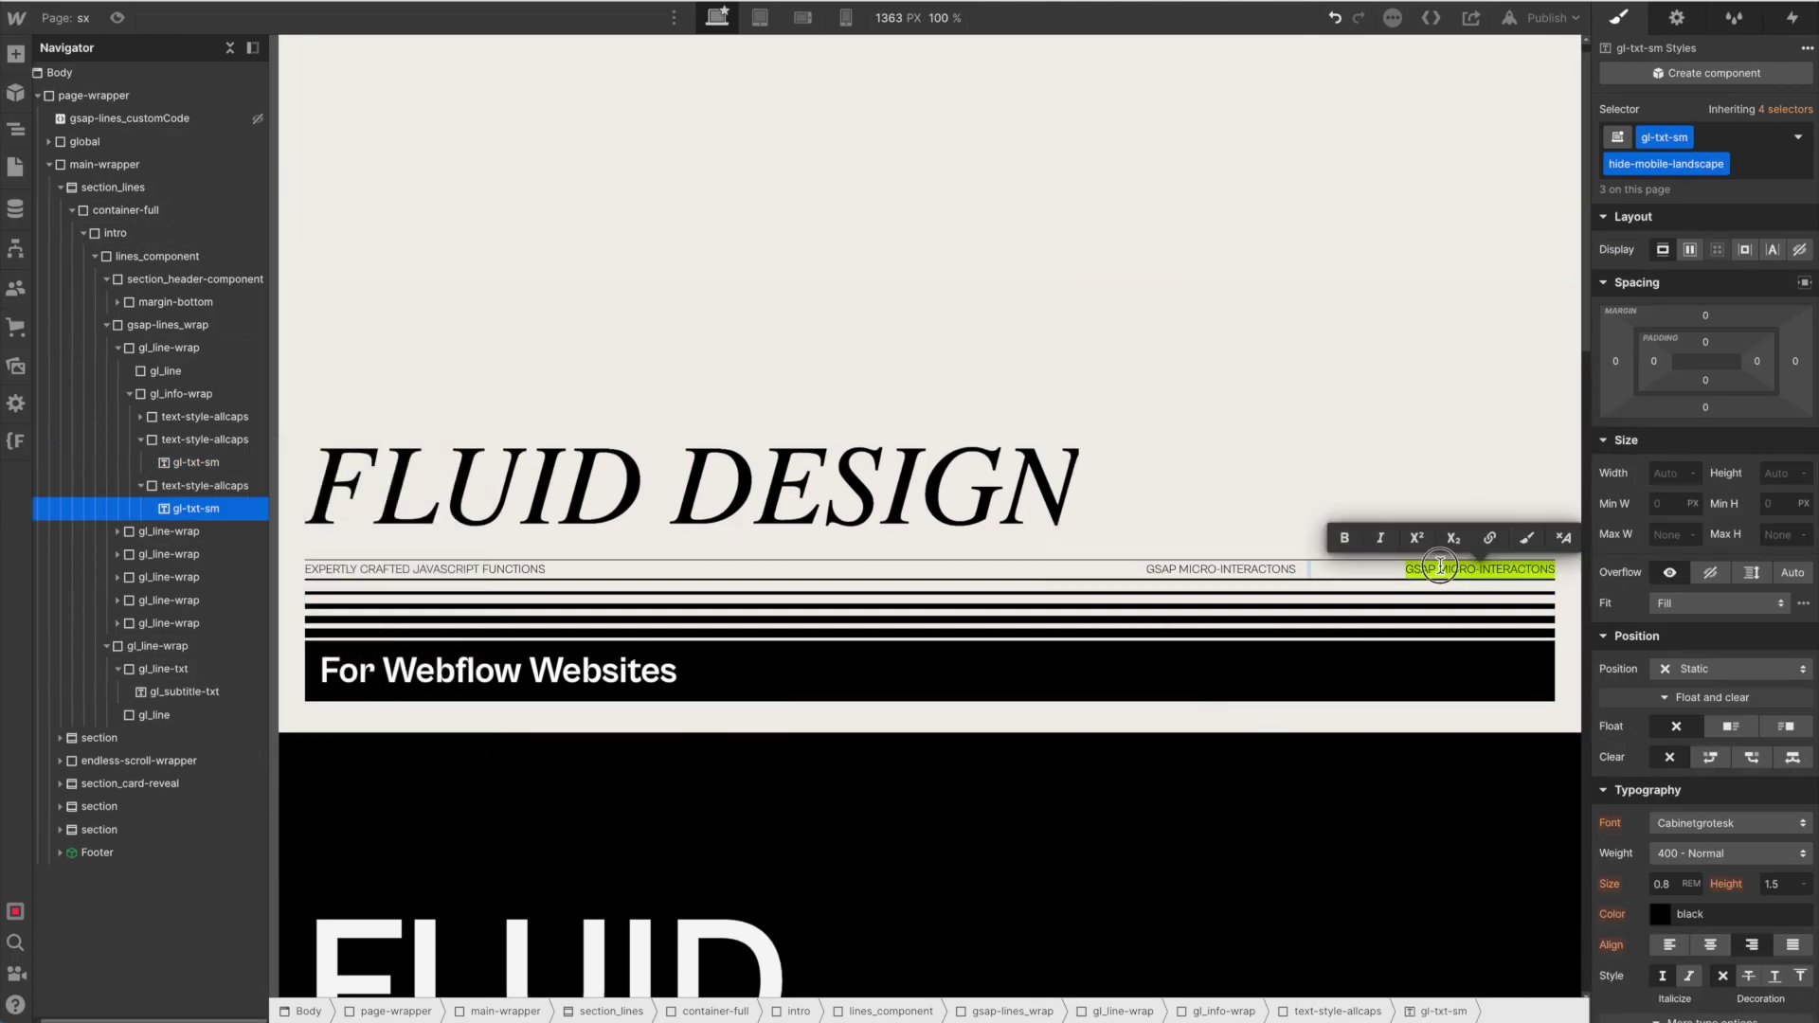
pyautogui.hotkey('ctrl', 'a')
pyautogui.write('20')
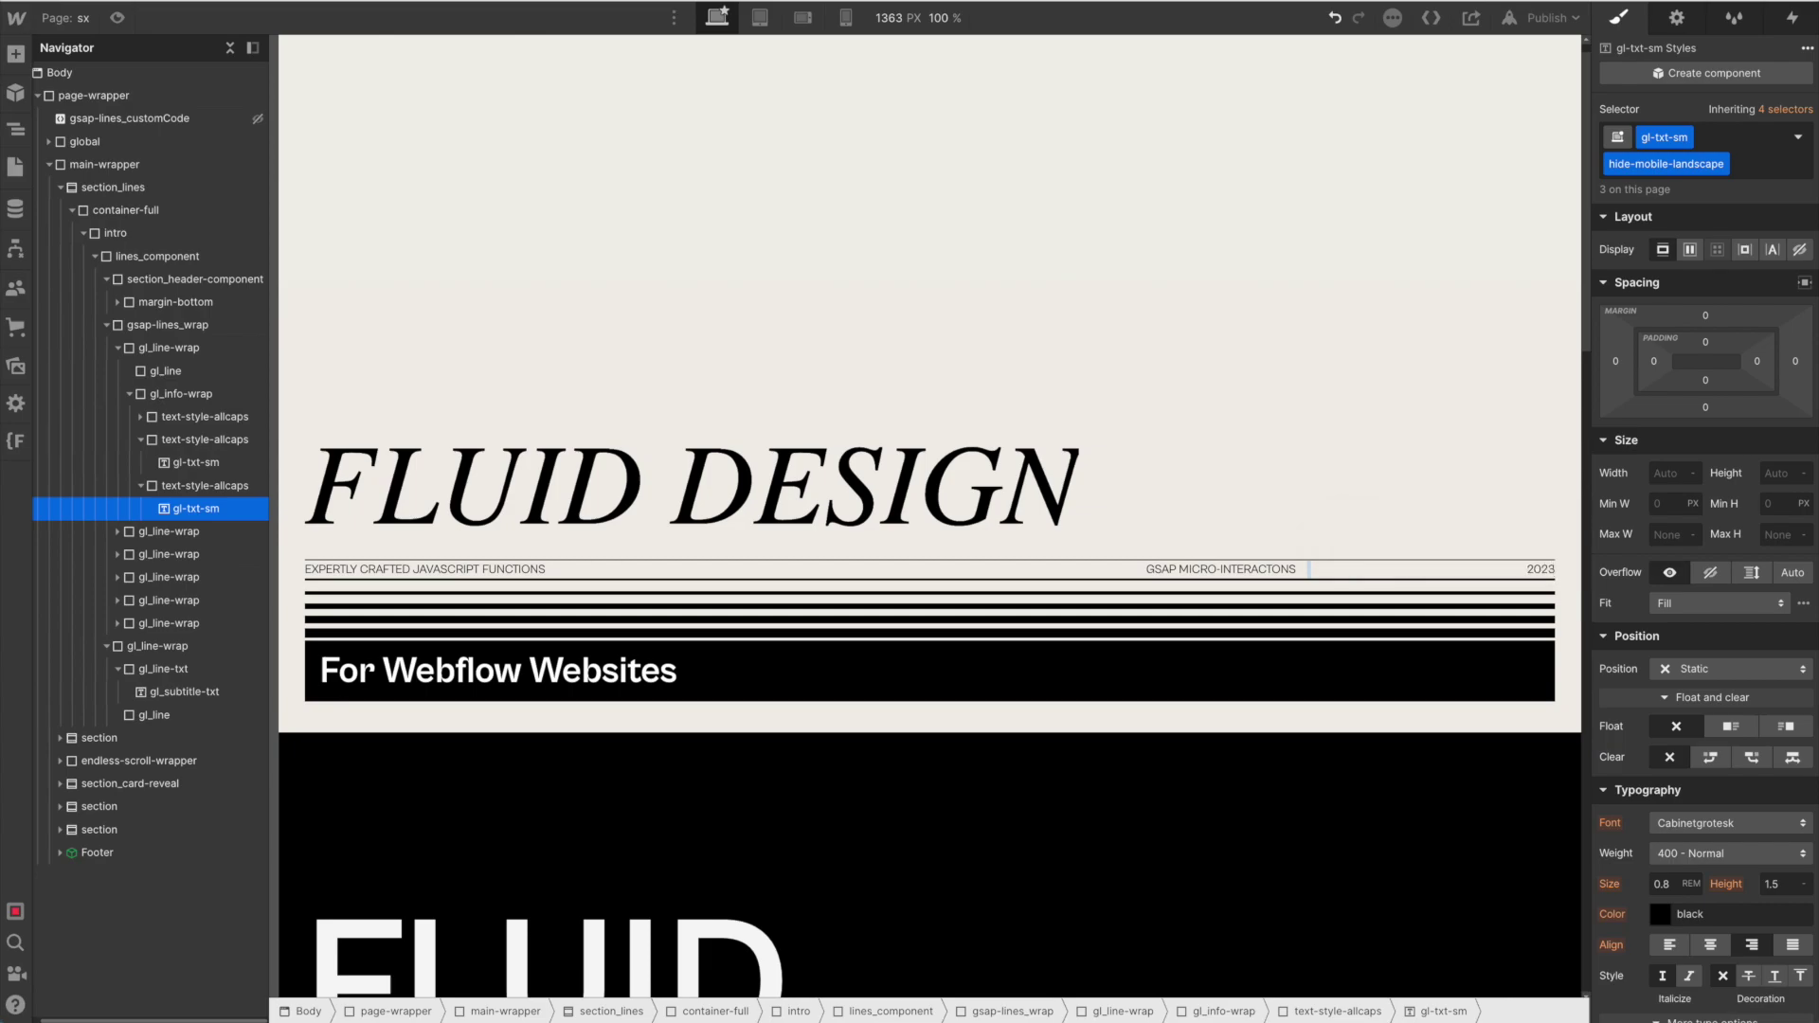
# - Check the info texts at the tablet, mobile landscape and mobile portrait breakpoints, and return to the desktop view
pyautogui.click(1446, 508)
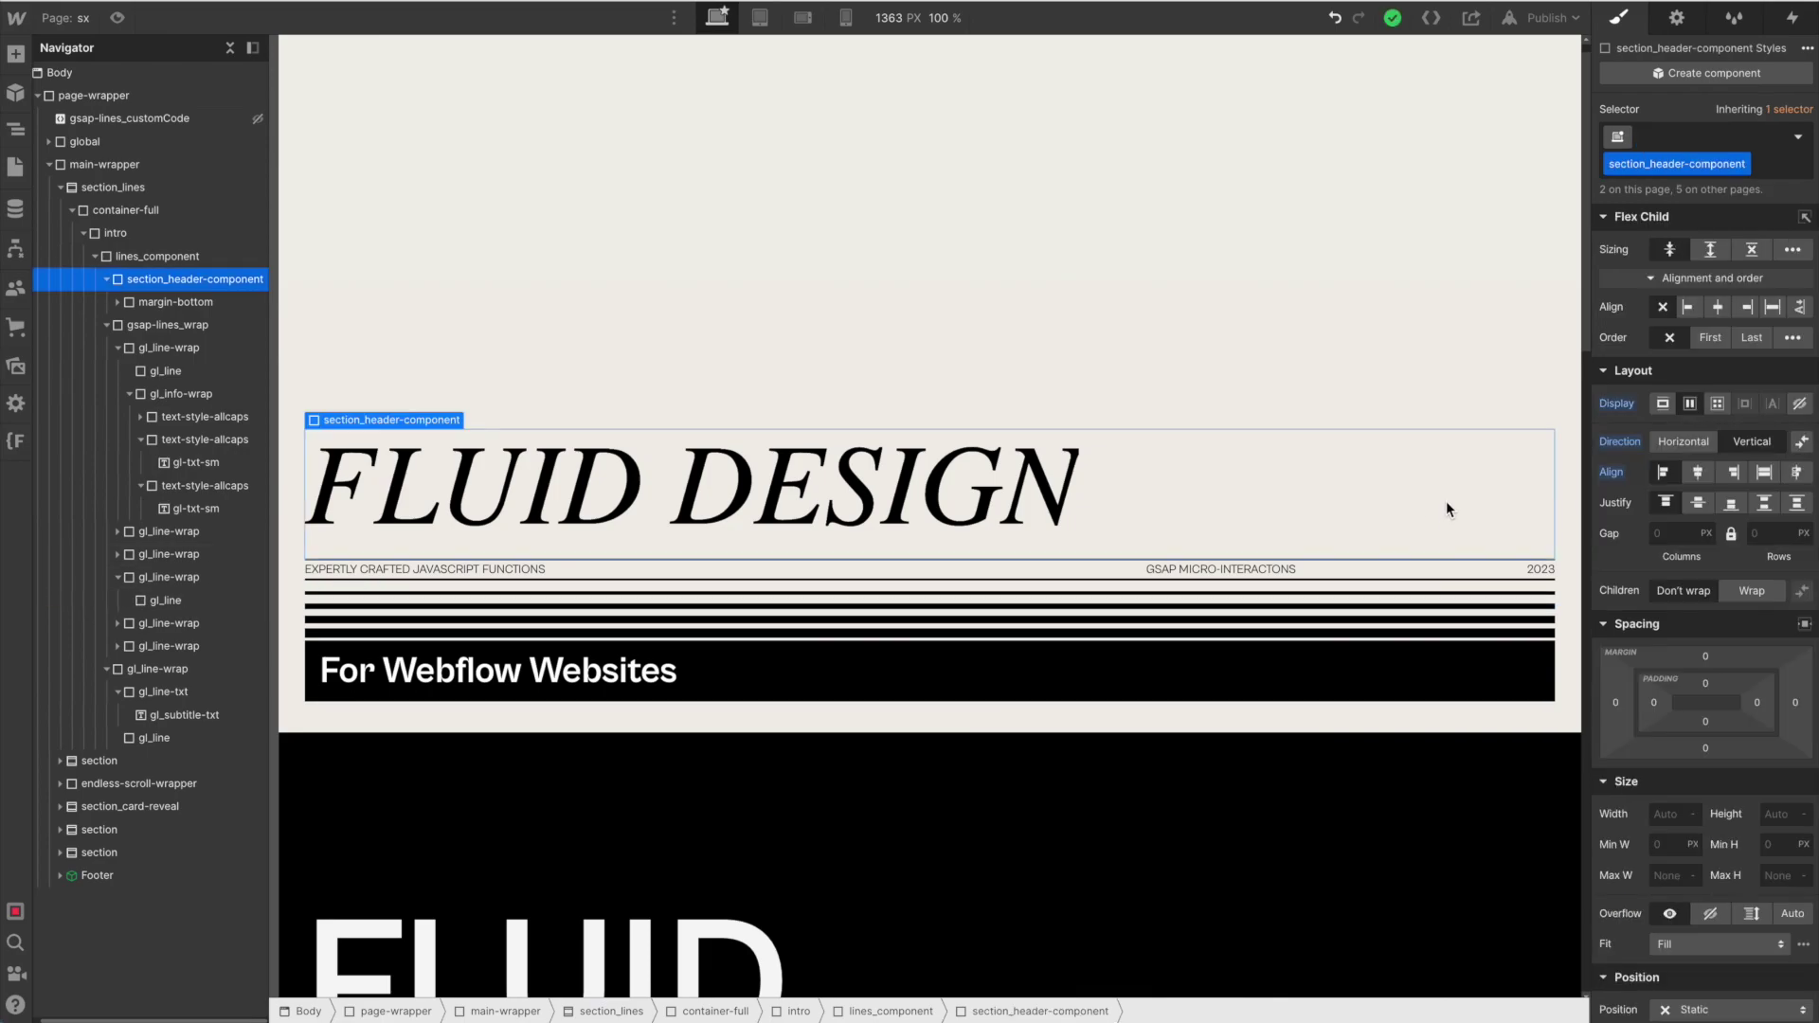
pyautogui.click(1531, 578)
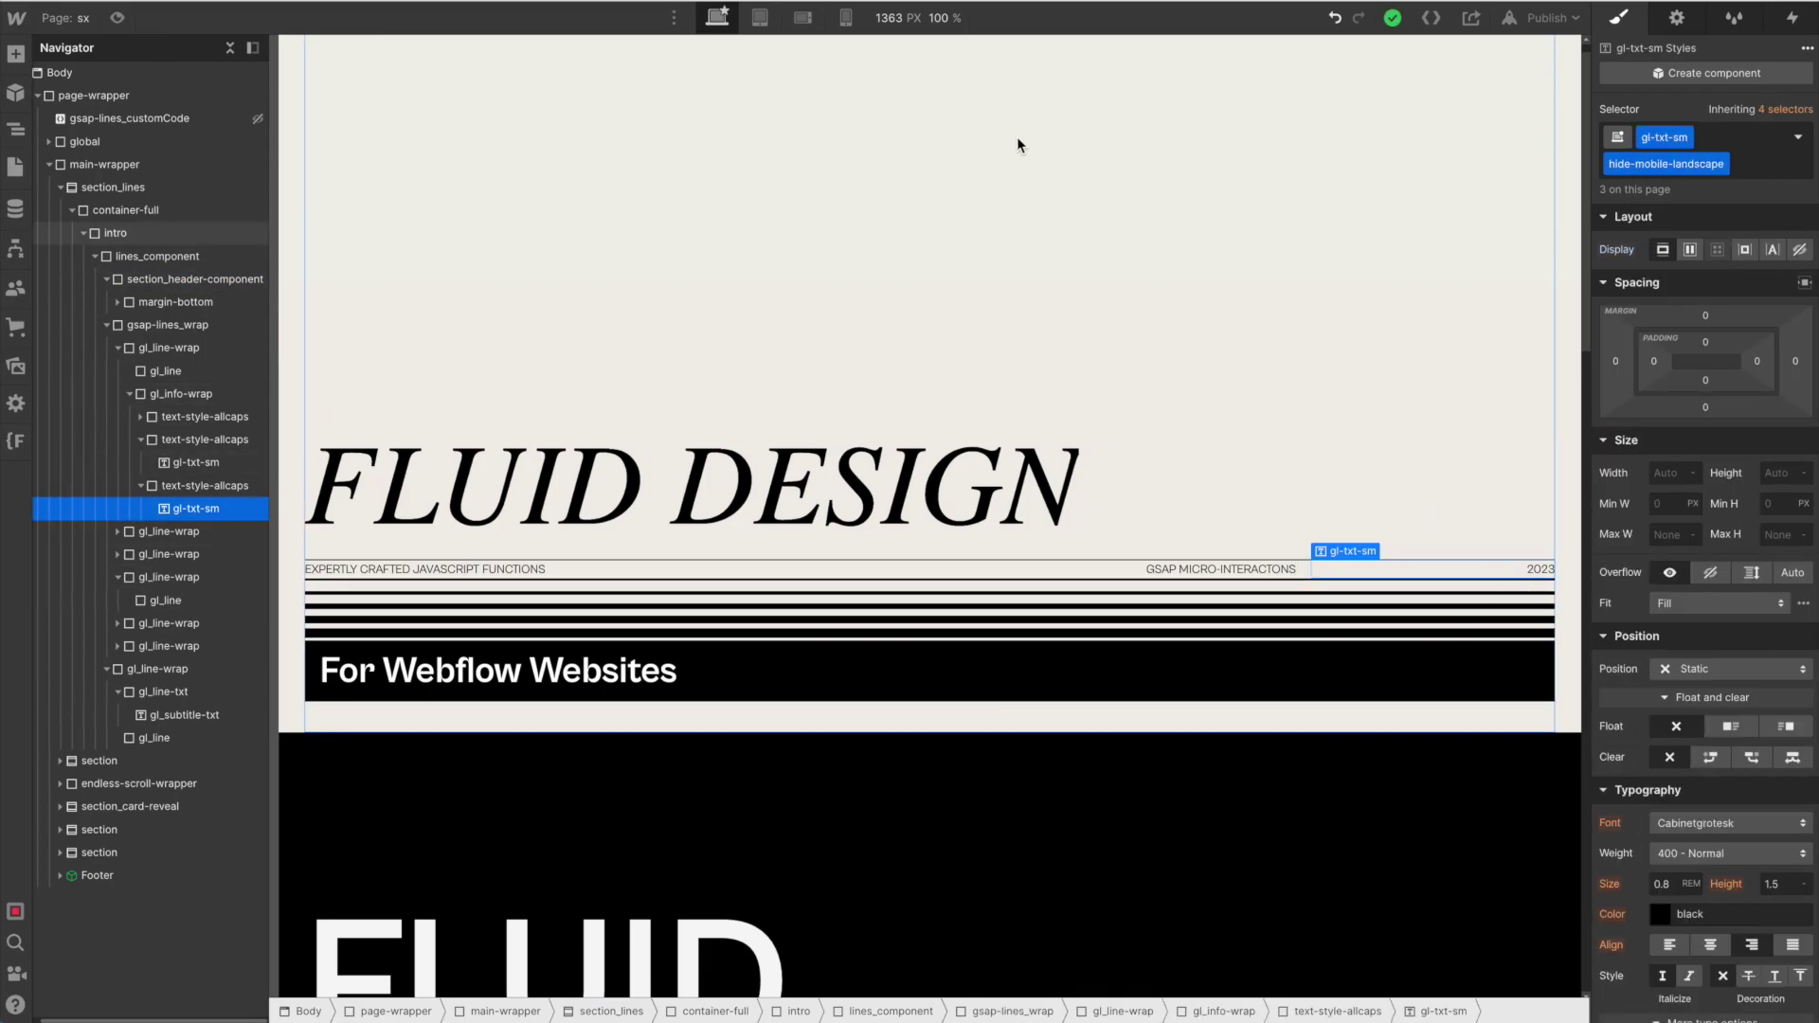
pyautogui.click(762, 21)
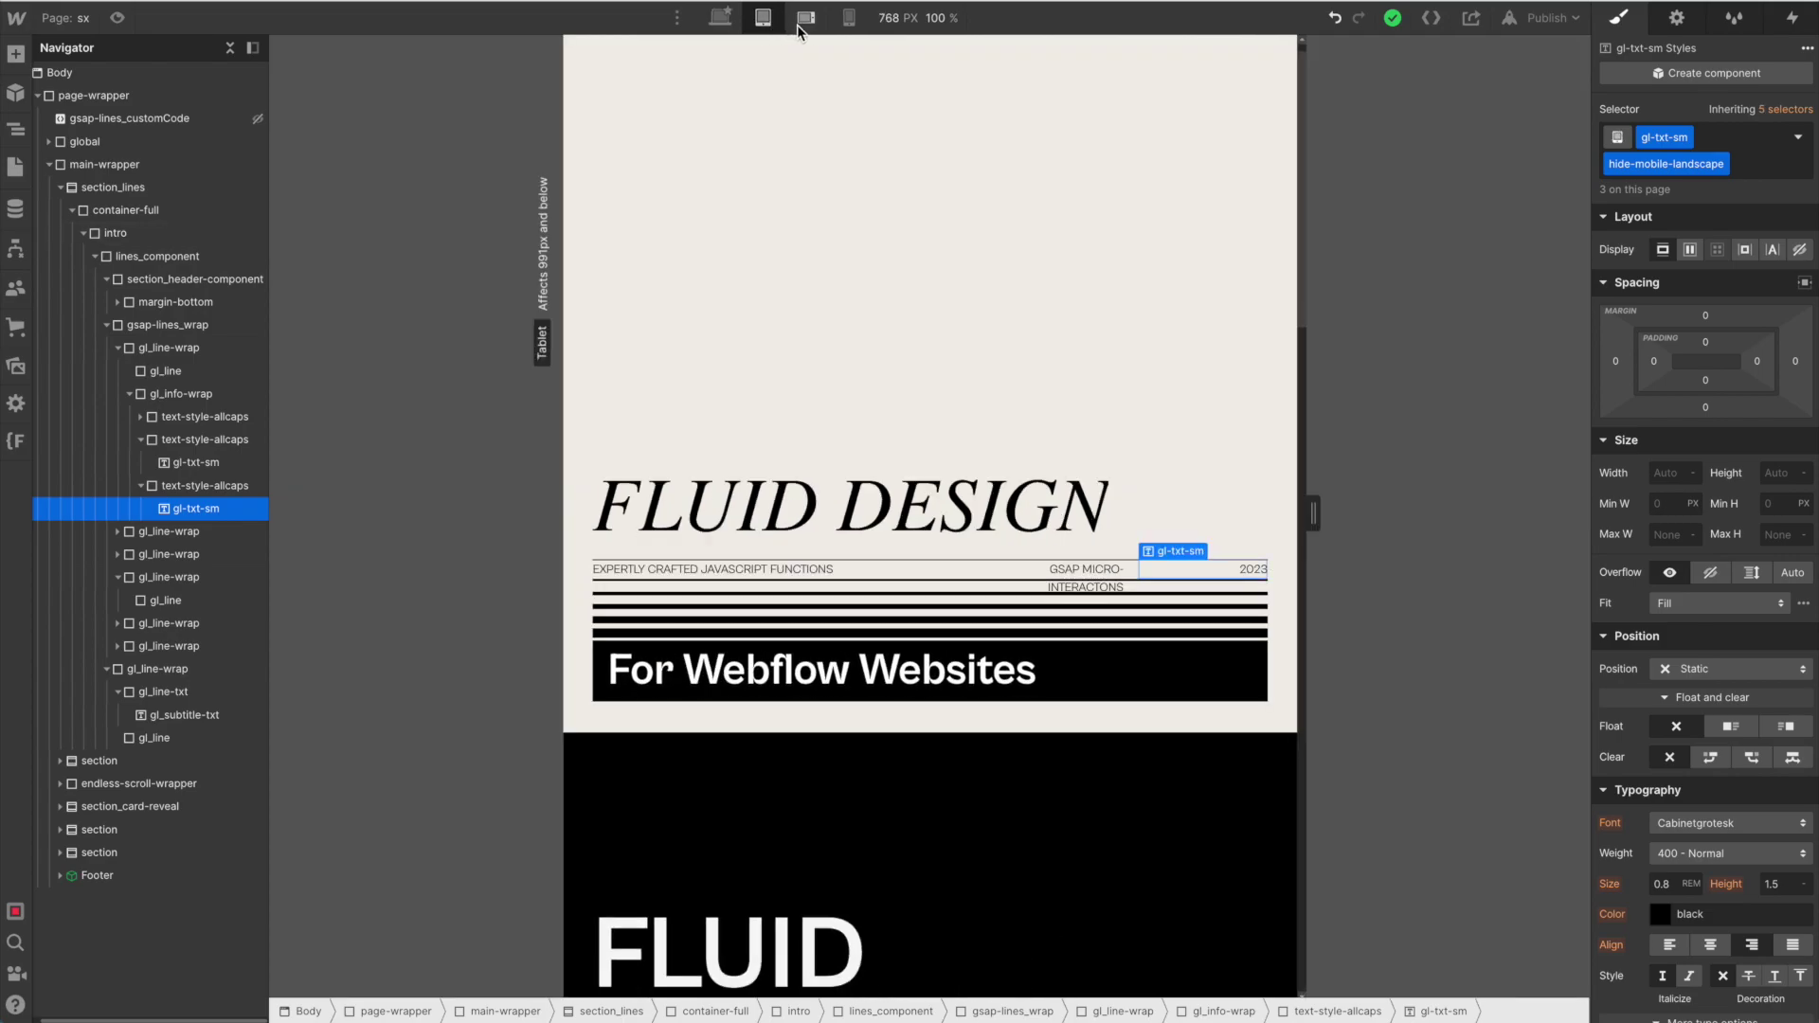
pyautogui.click(804, 19)
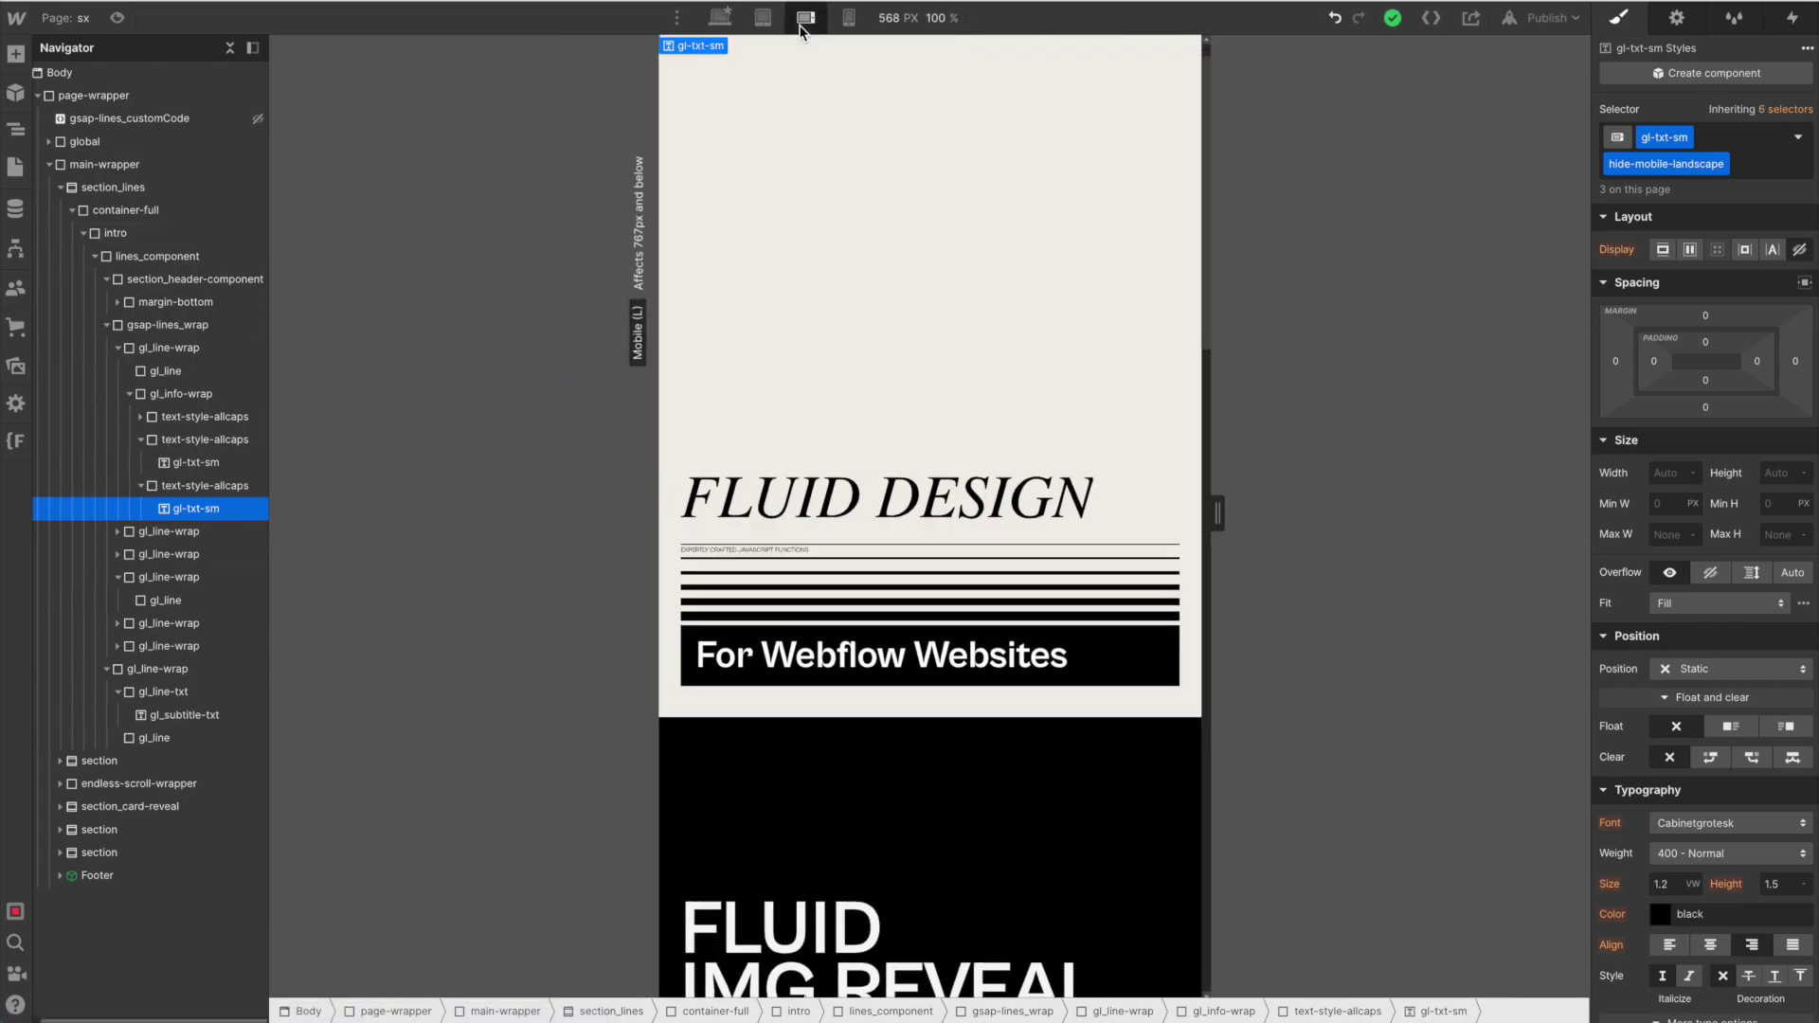
pyautogui.click(849, 21)
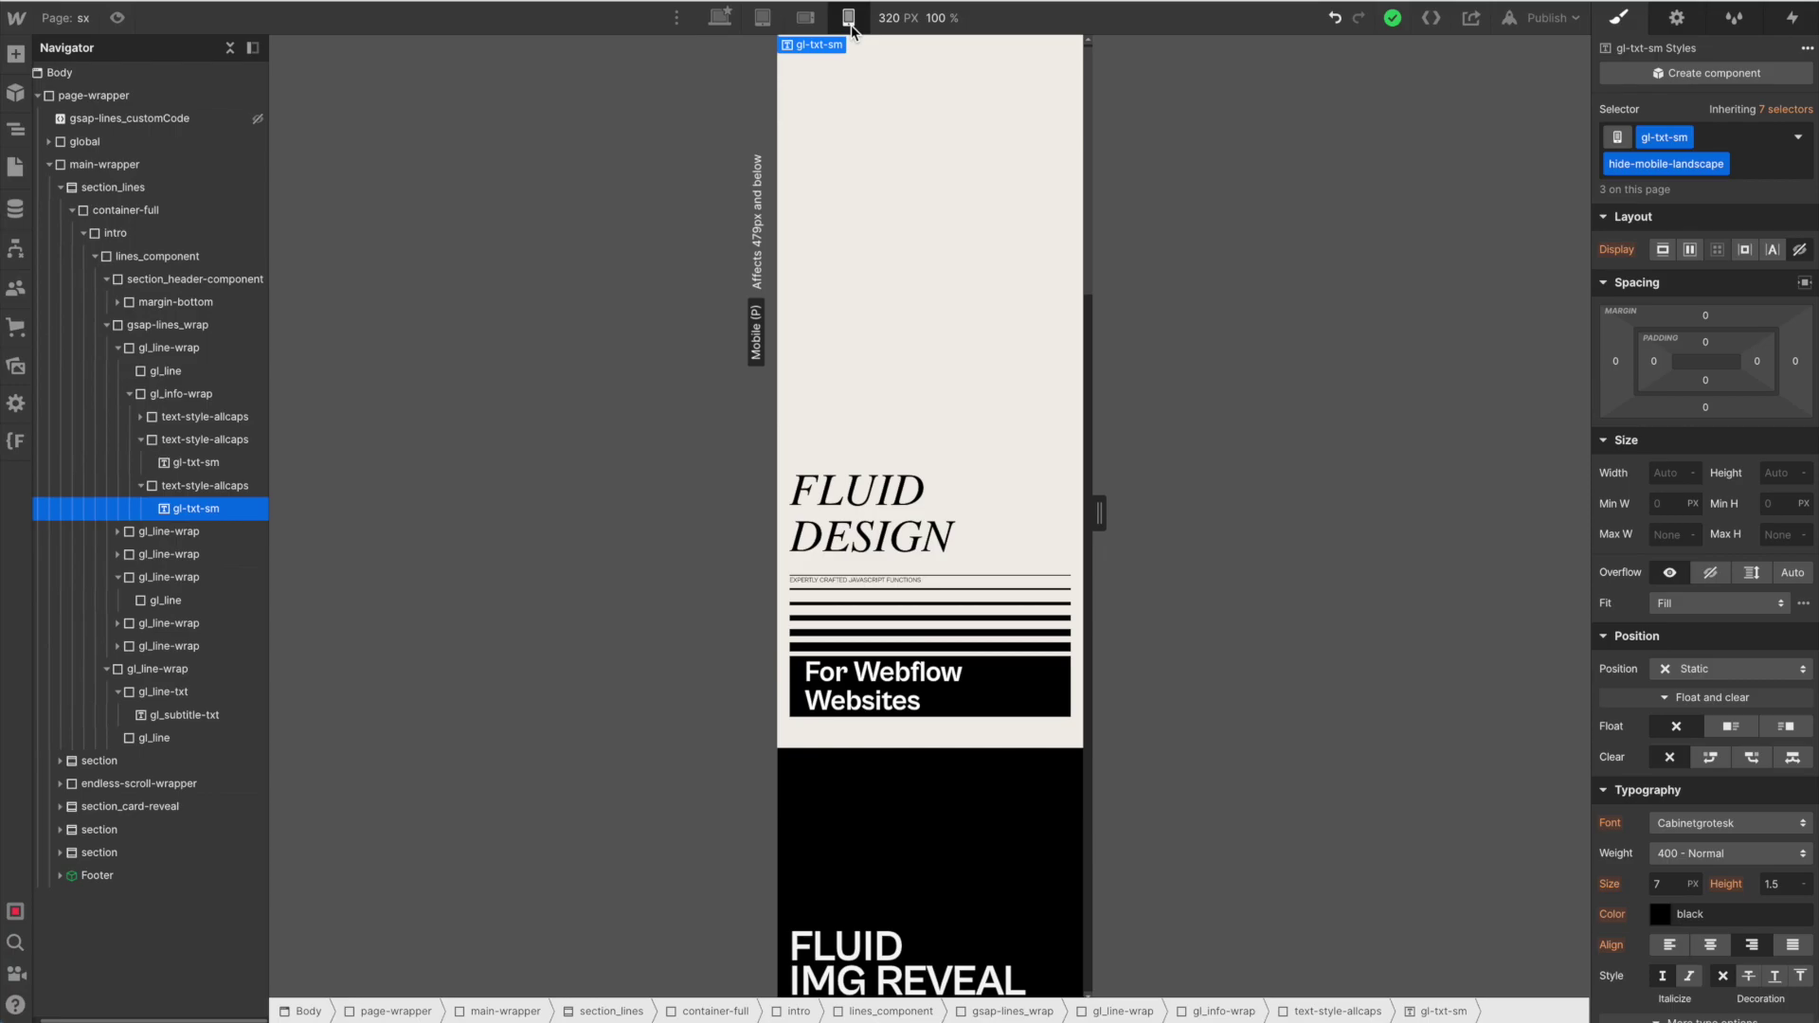
pyautogui.click(720, 17)
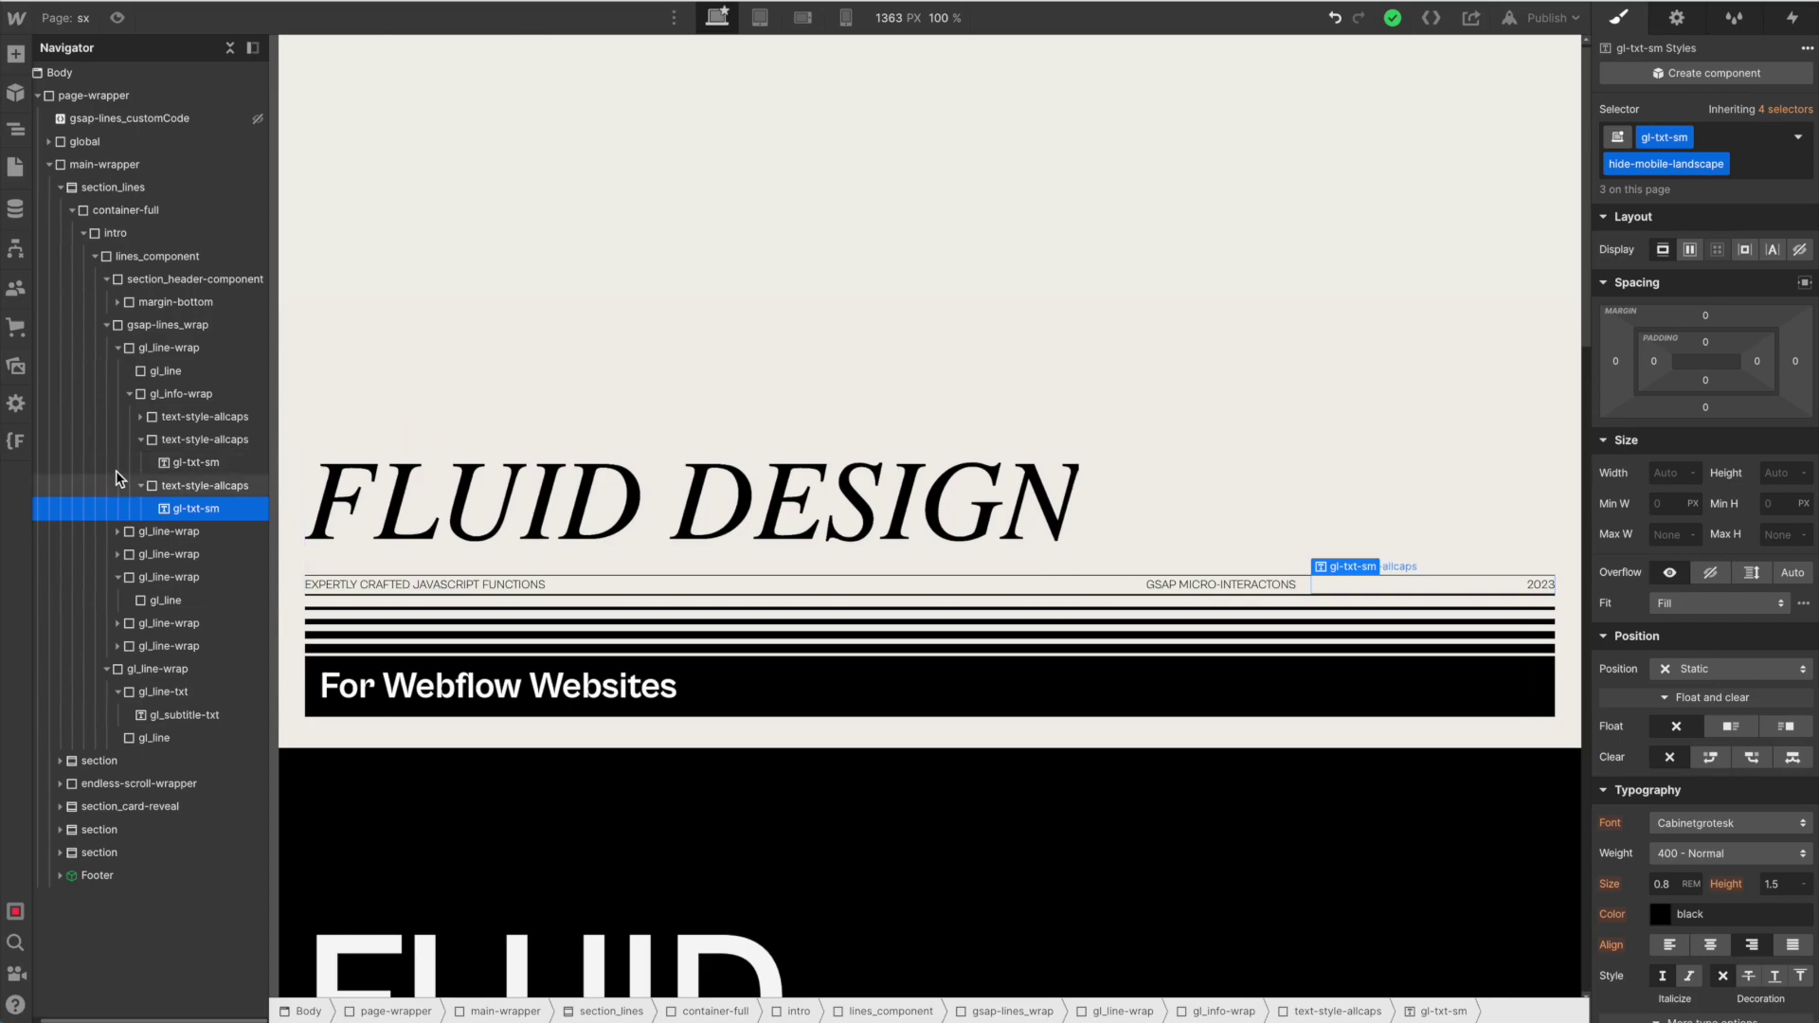
# - Add the title-split-char combo class to the "EXPERTLY CRAFTED JAVASCRIPT FUNCTIONS" text block
pyautogui.click(141, 439)
pyautogui.click(140, 462)
pyautogui.click(131, 394)
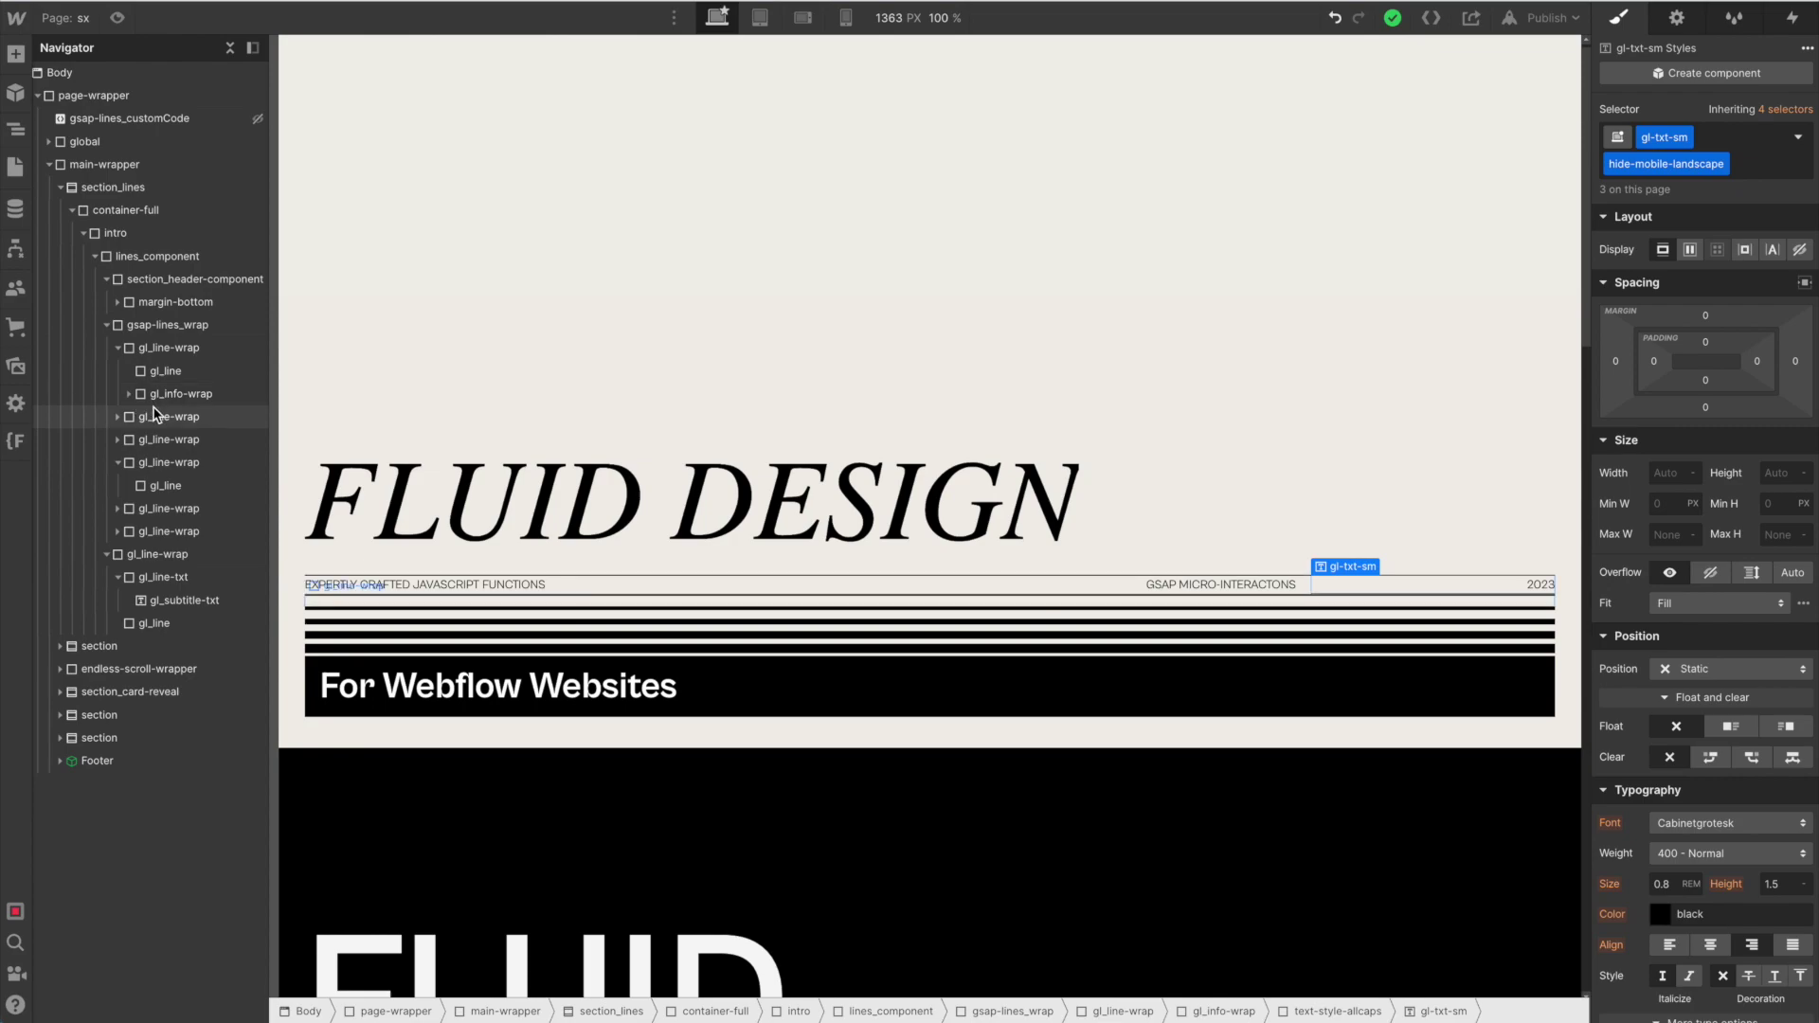
pyautogui.click(516, 588)
pyautogui.click(1724, 138)
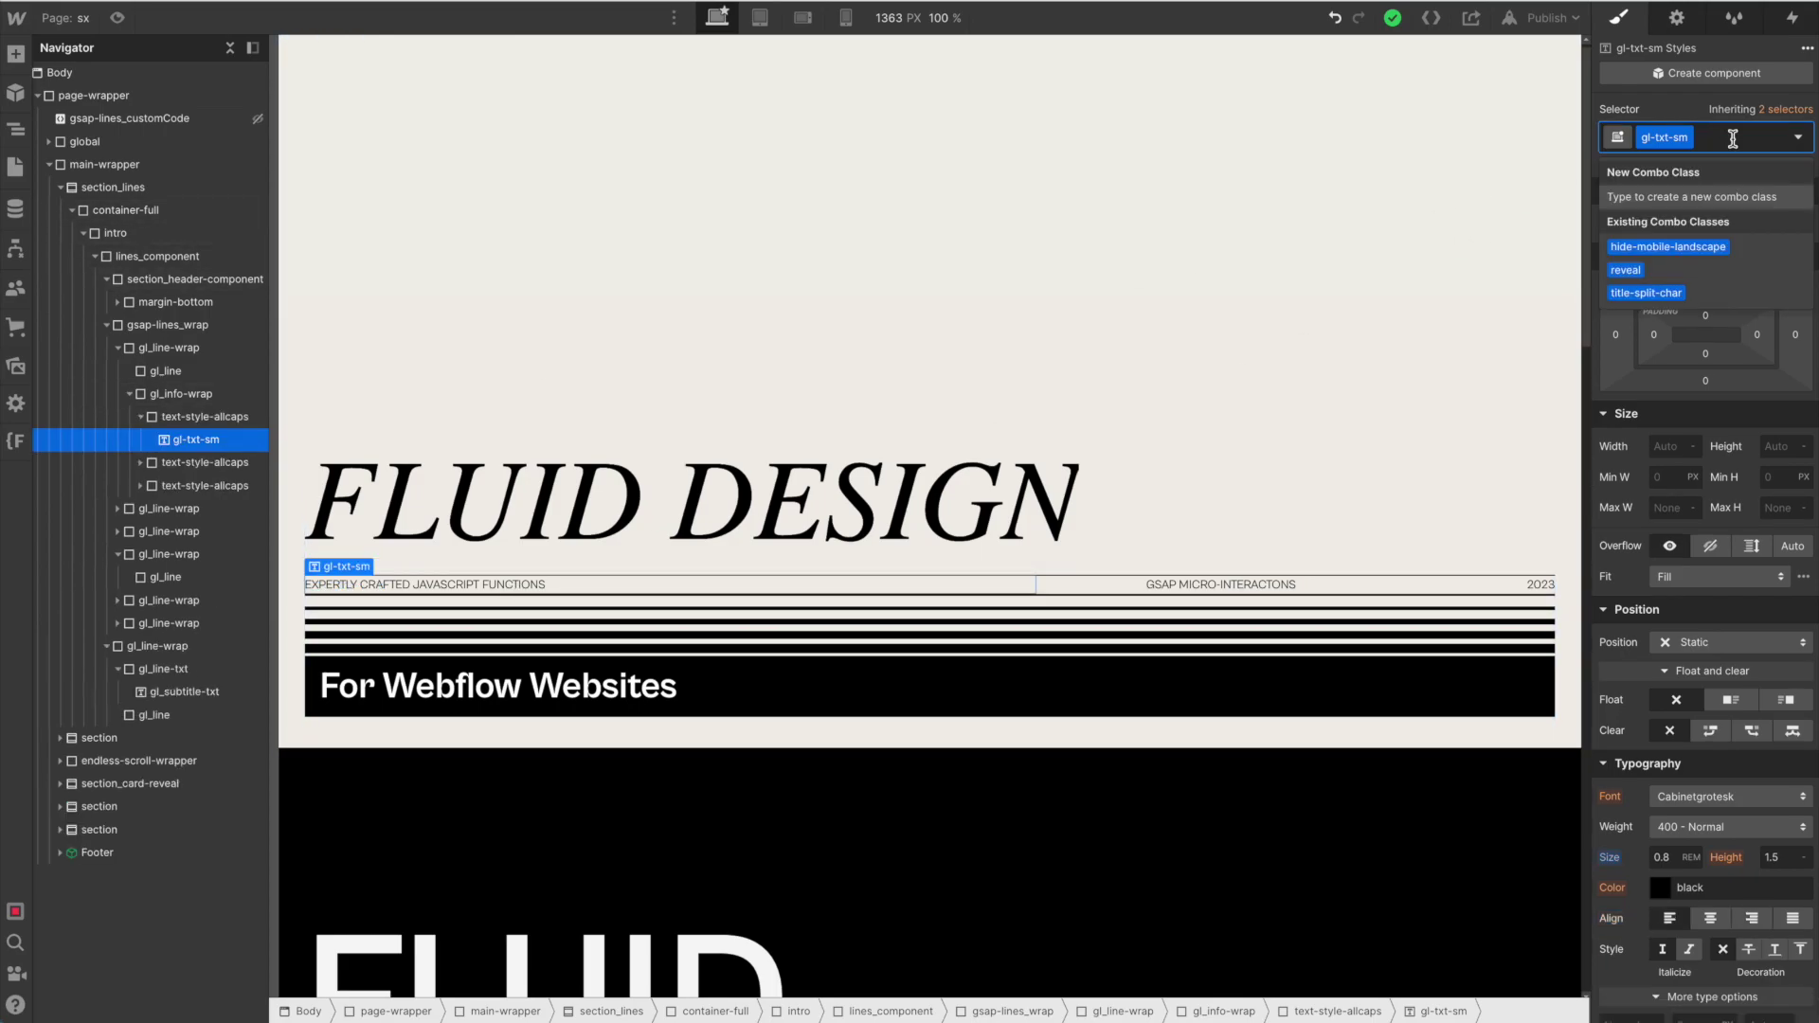
pyautogui.write('title')
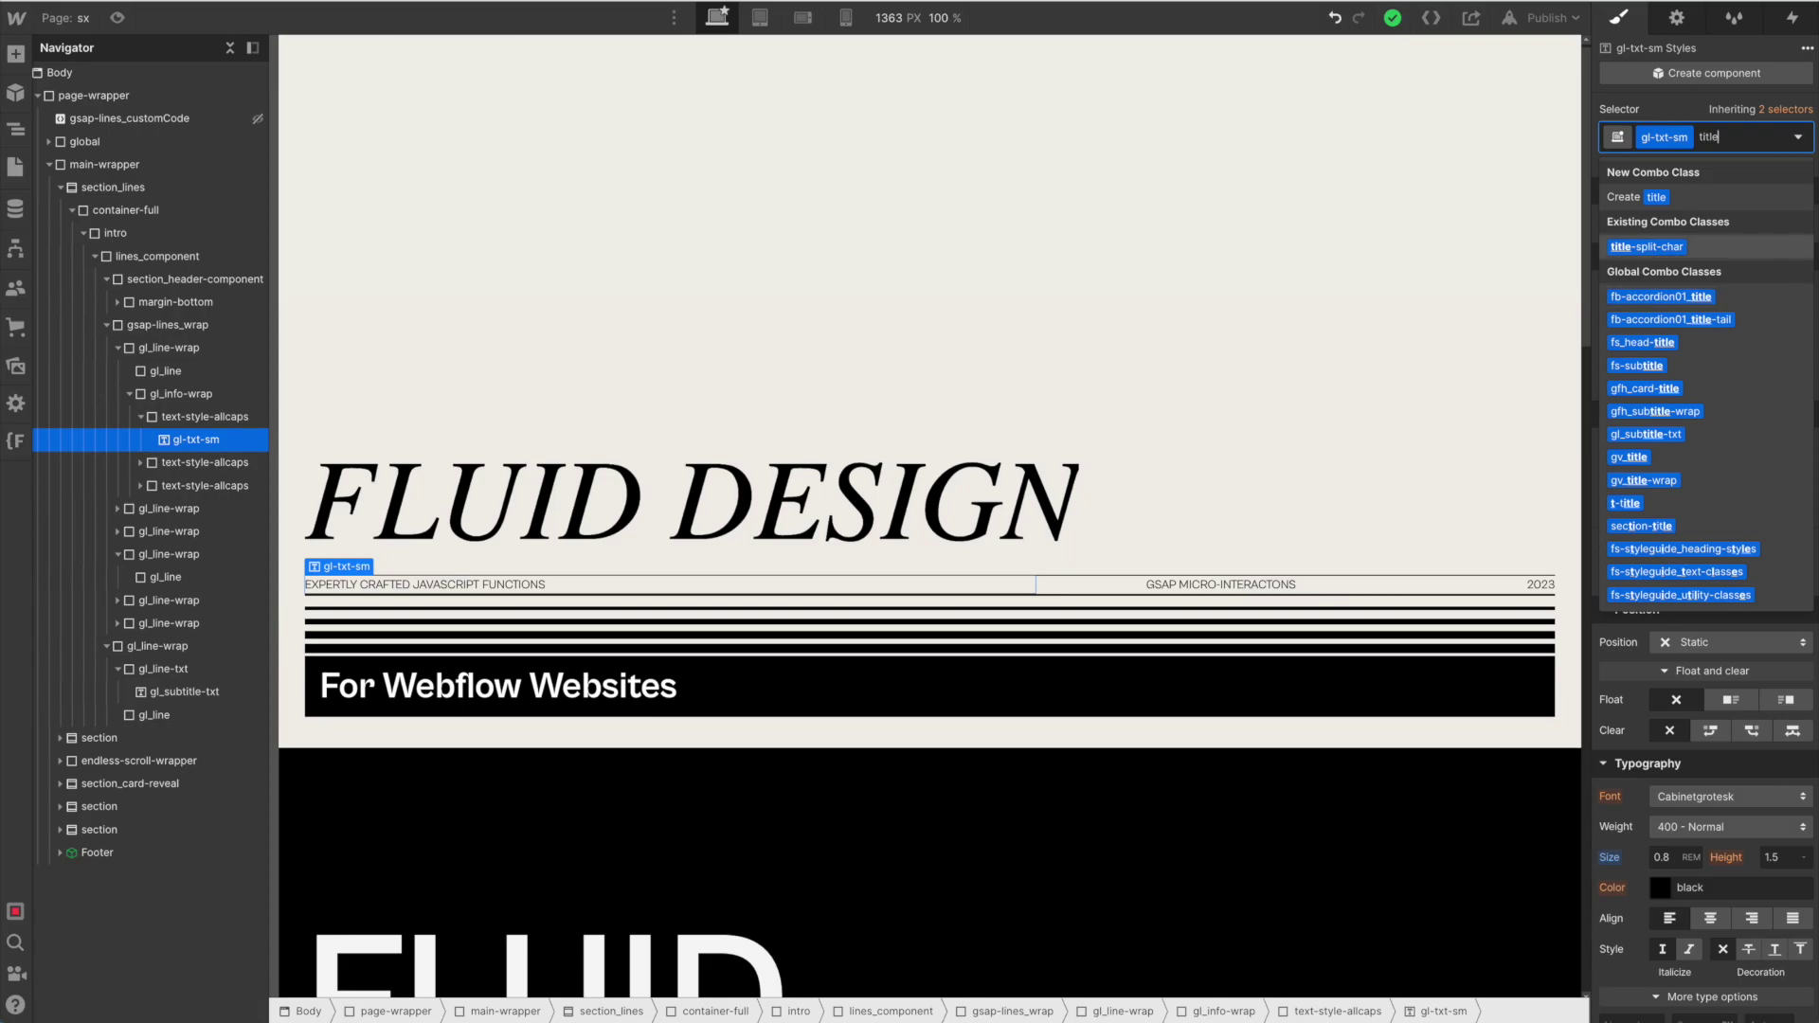
pyautogui.press('Escape')
# - Add the title-split-char combo class to the "GSAP MICRO-INTERACTONS" and "2023" text blocks
pyautogui.click(1237, 587)
pyautogui.hotkey('ctrl', 'Return')
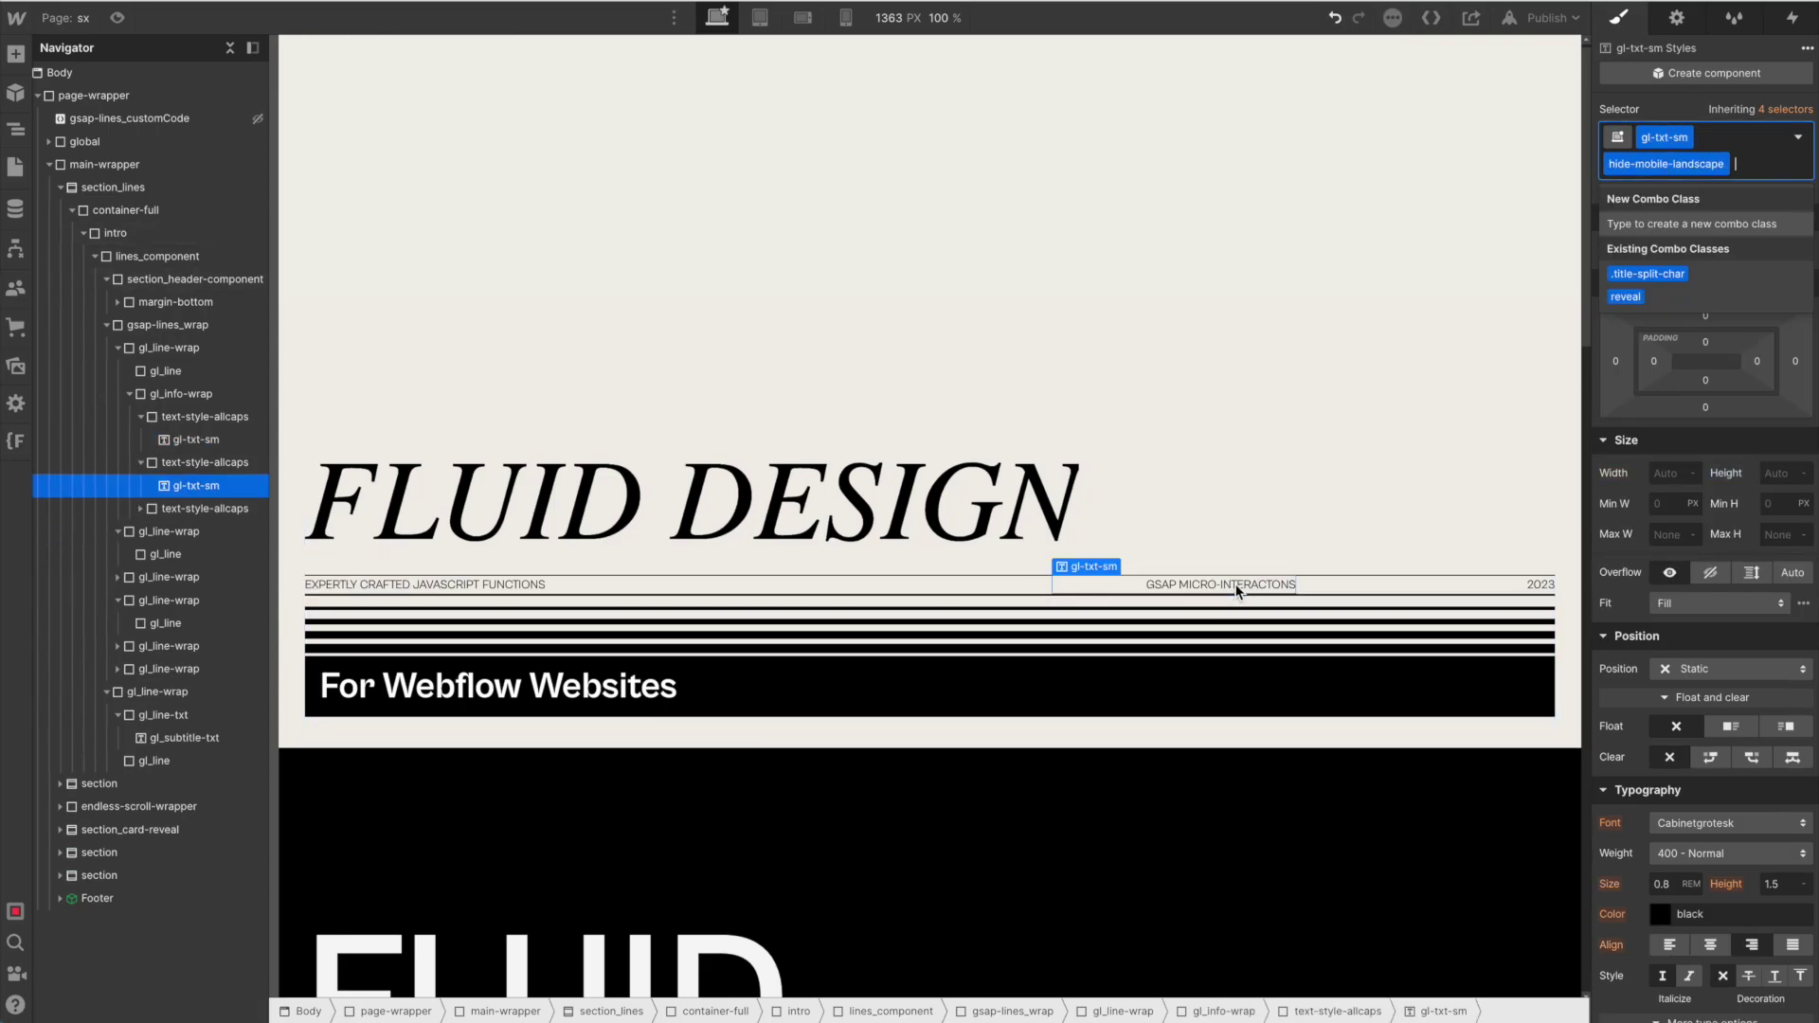
pyautogui.press('Down')
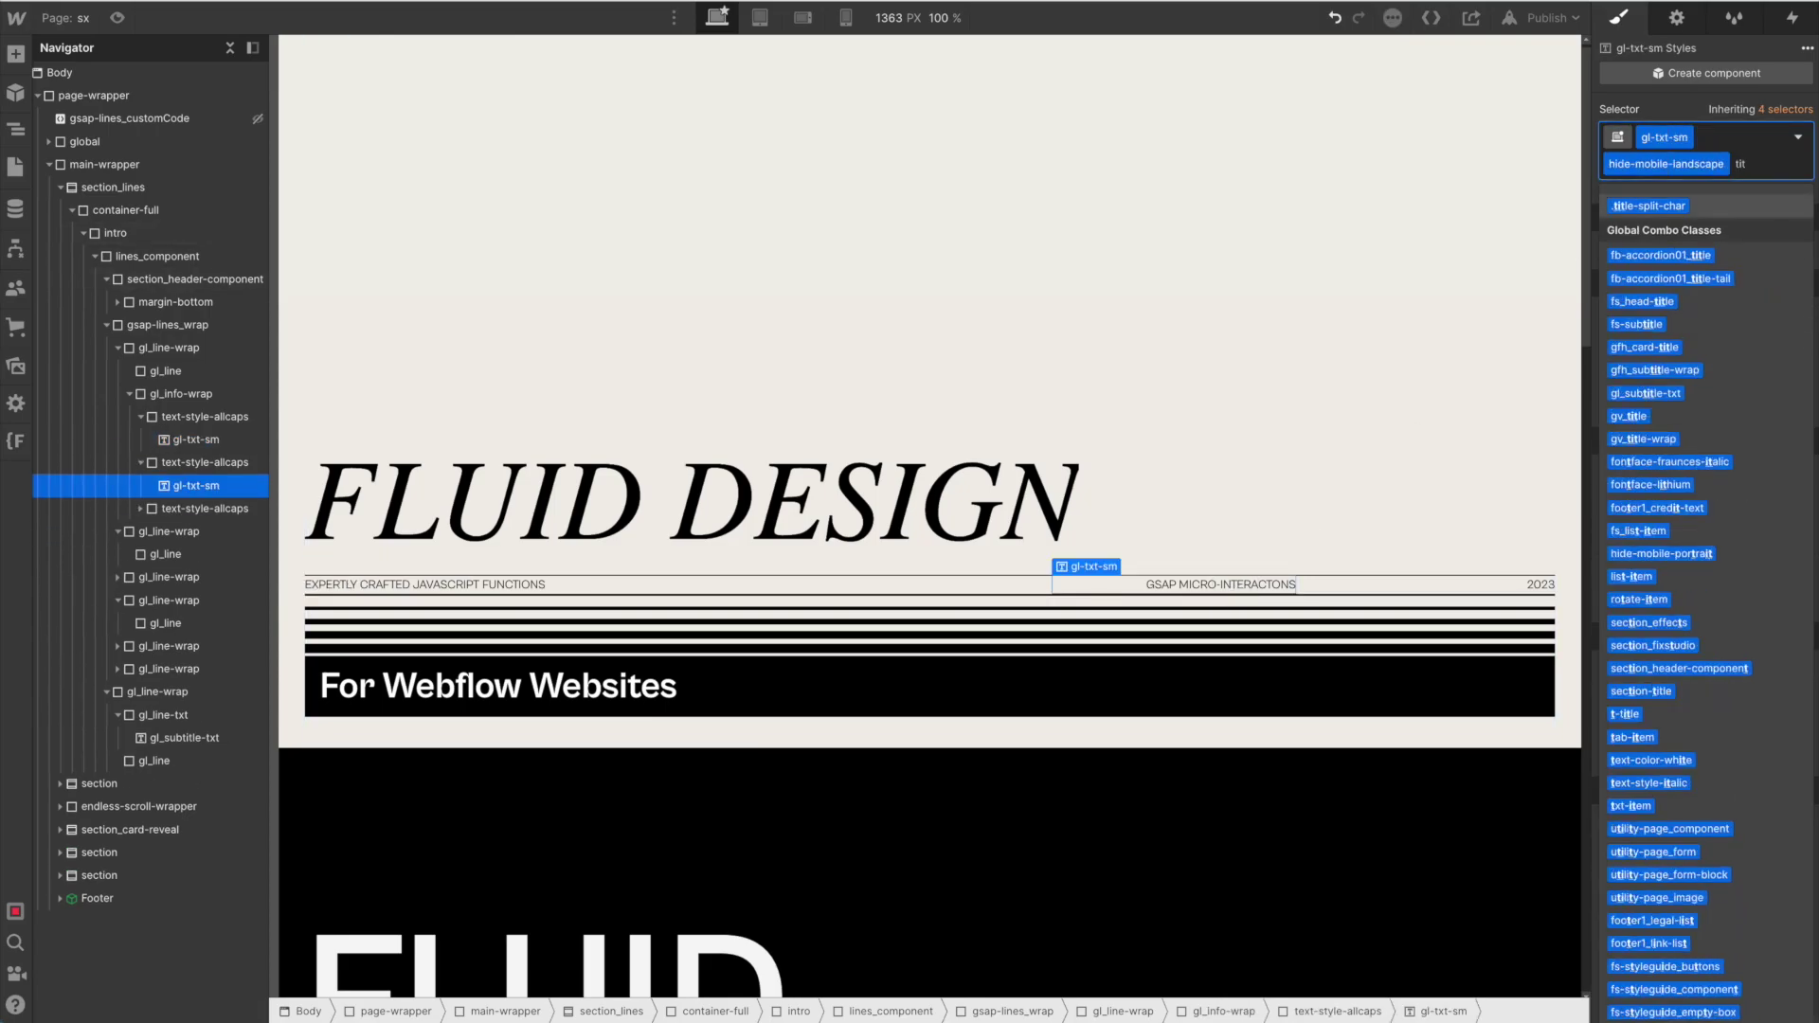
pyautogui.press('Return')
pyautogui.click(1552, 589)
pyautogui.hotkey('ctrl', 'Return')
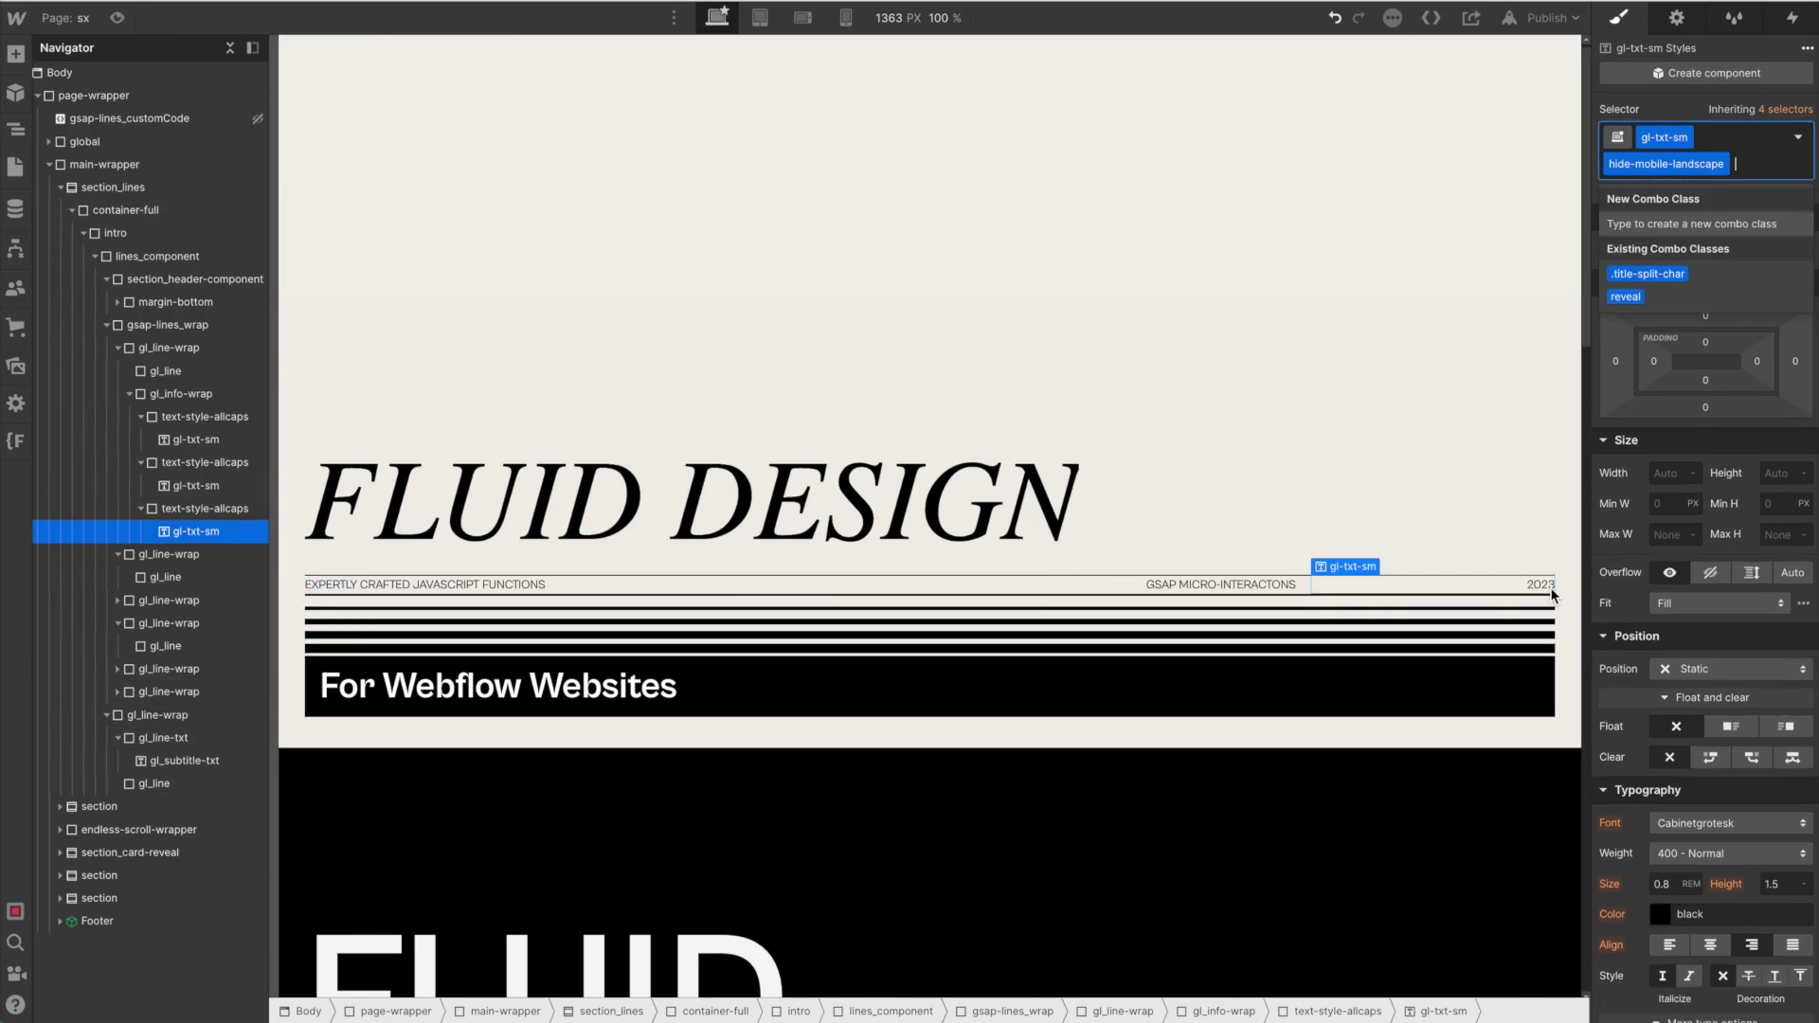
pyautogui.press('Down')
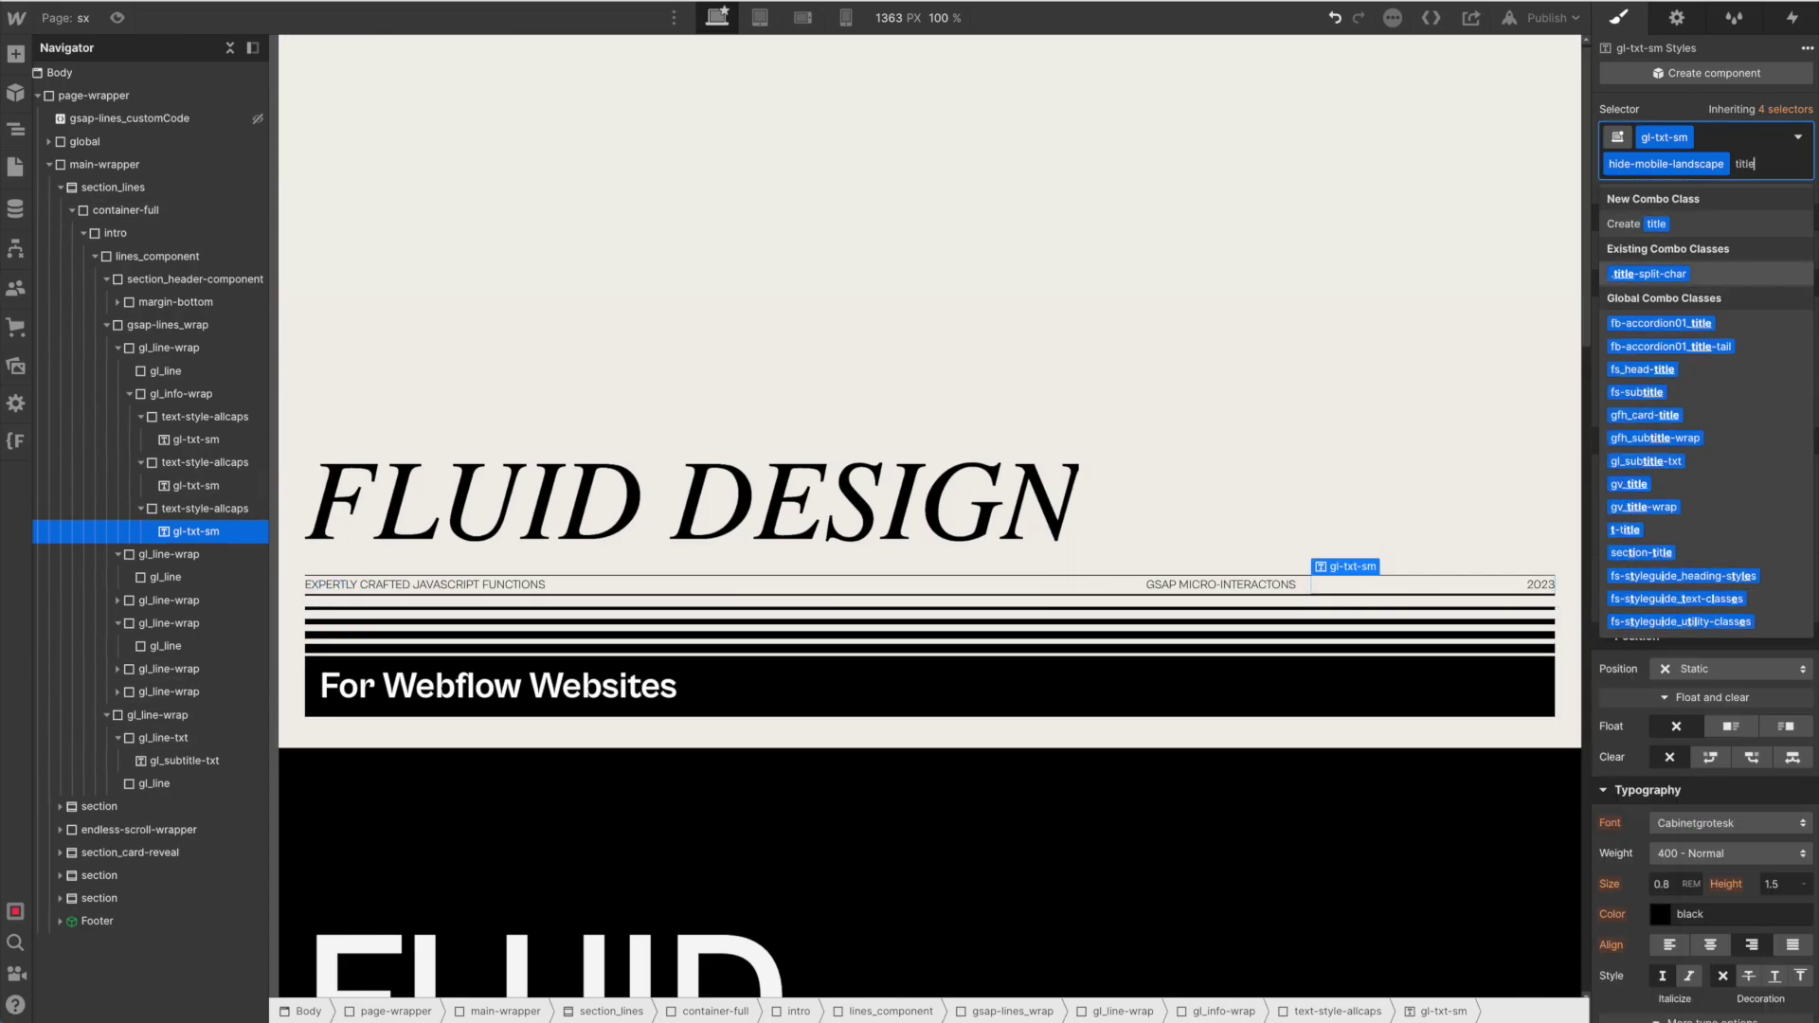
pyautogui.press('Return')
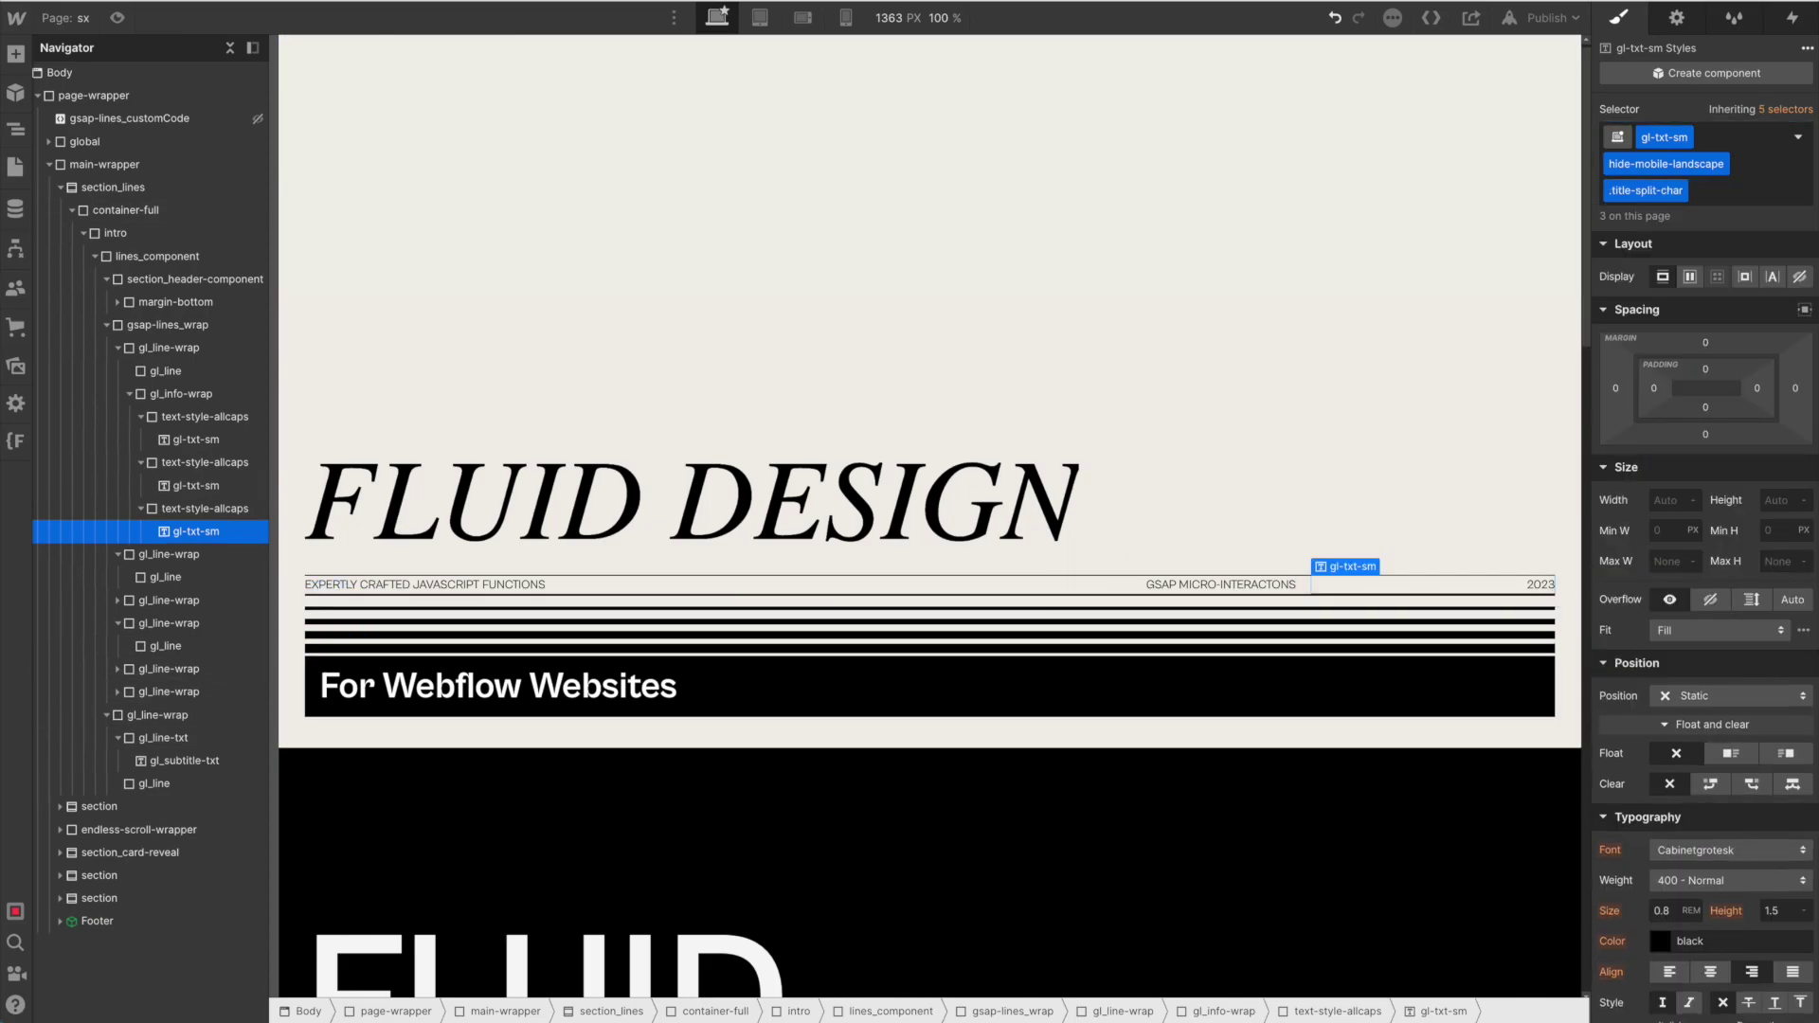
# - Review the nested line structure and inspect the styles of gl_line-txt and gl_line in the last gl_line-wrap
pyautogui.click(214, 512)
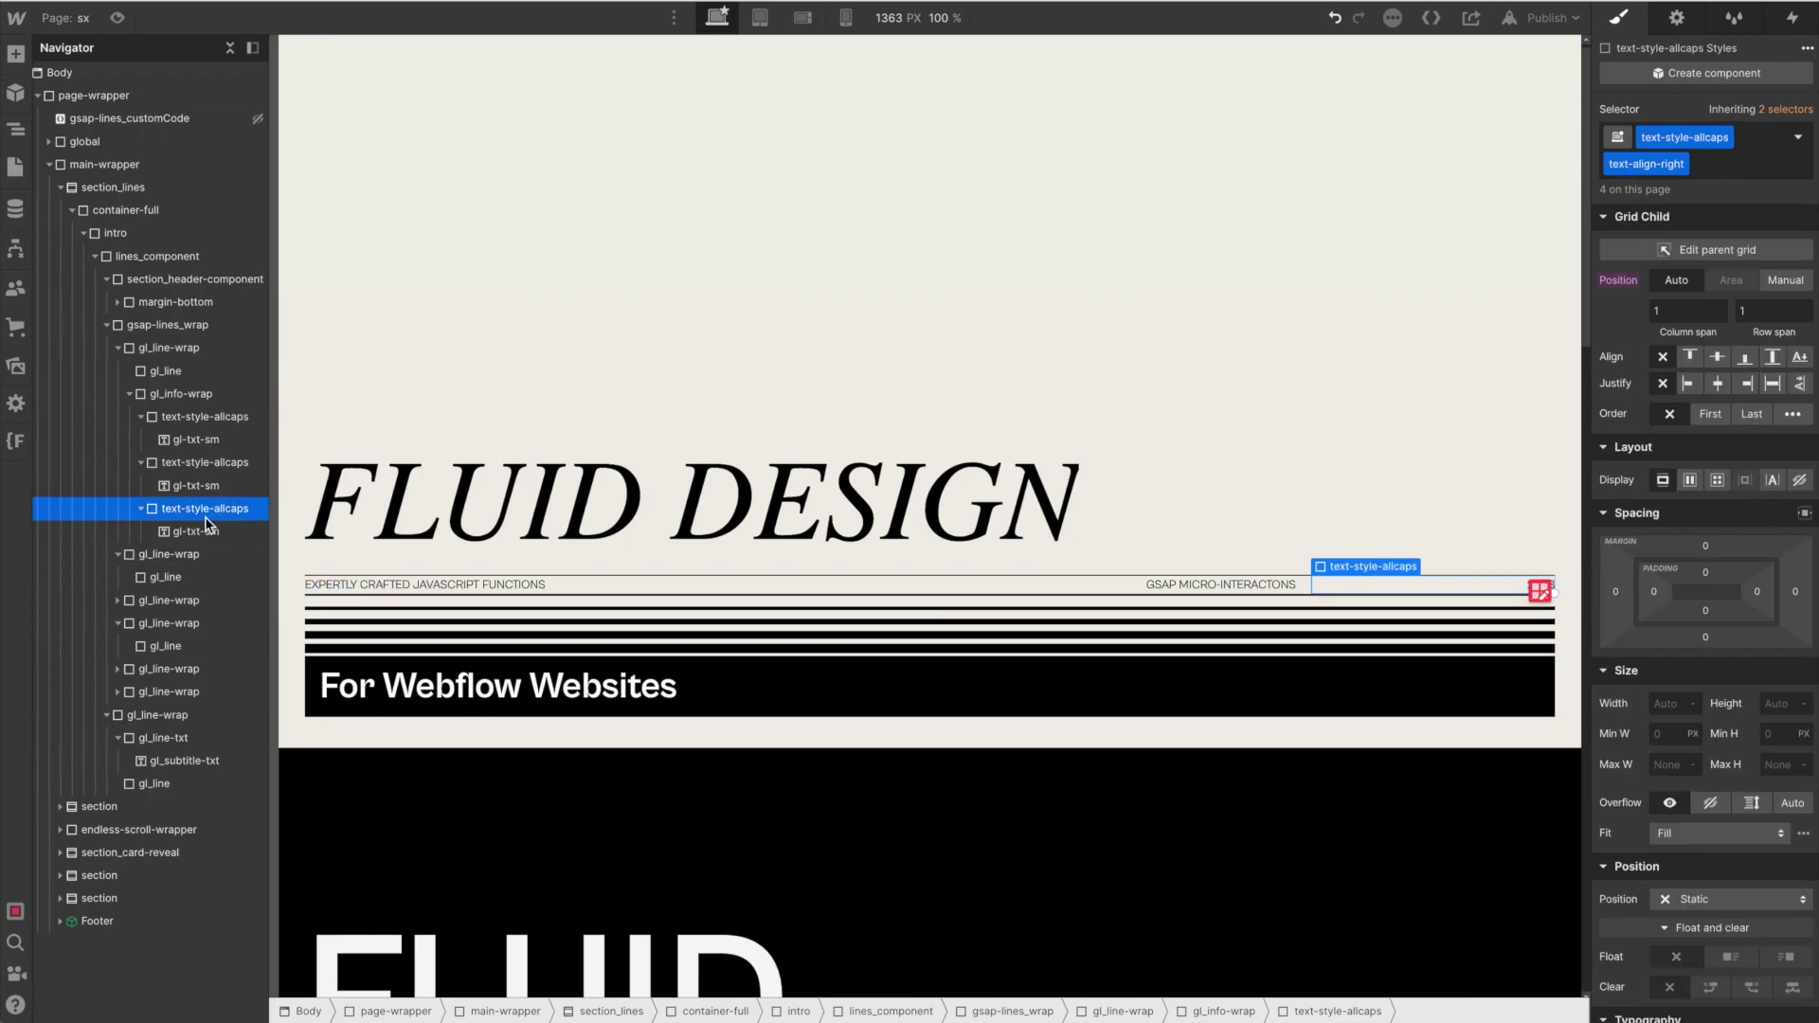
pyautogui.click(127, 393)
pyautogui.click(119, 417)
pyautogui.click(119, 348)
pyautogui.click(119, 417)
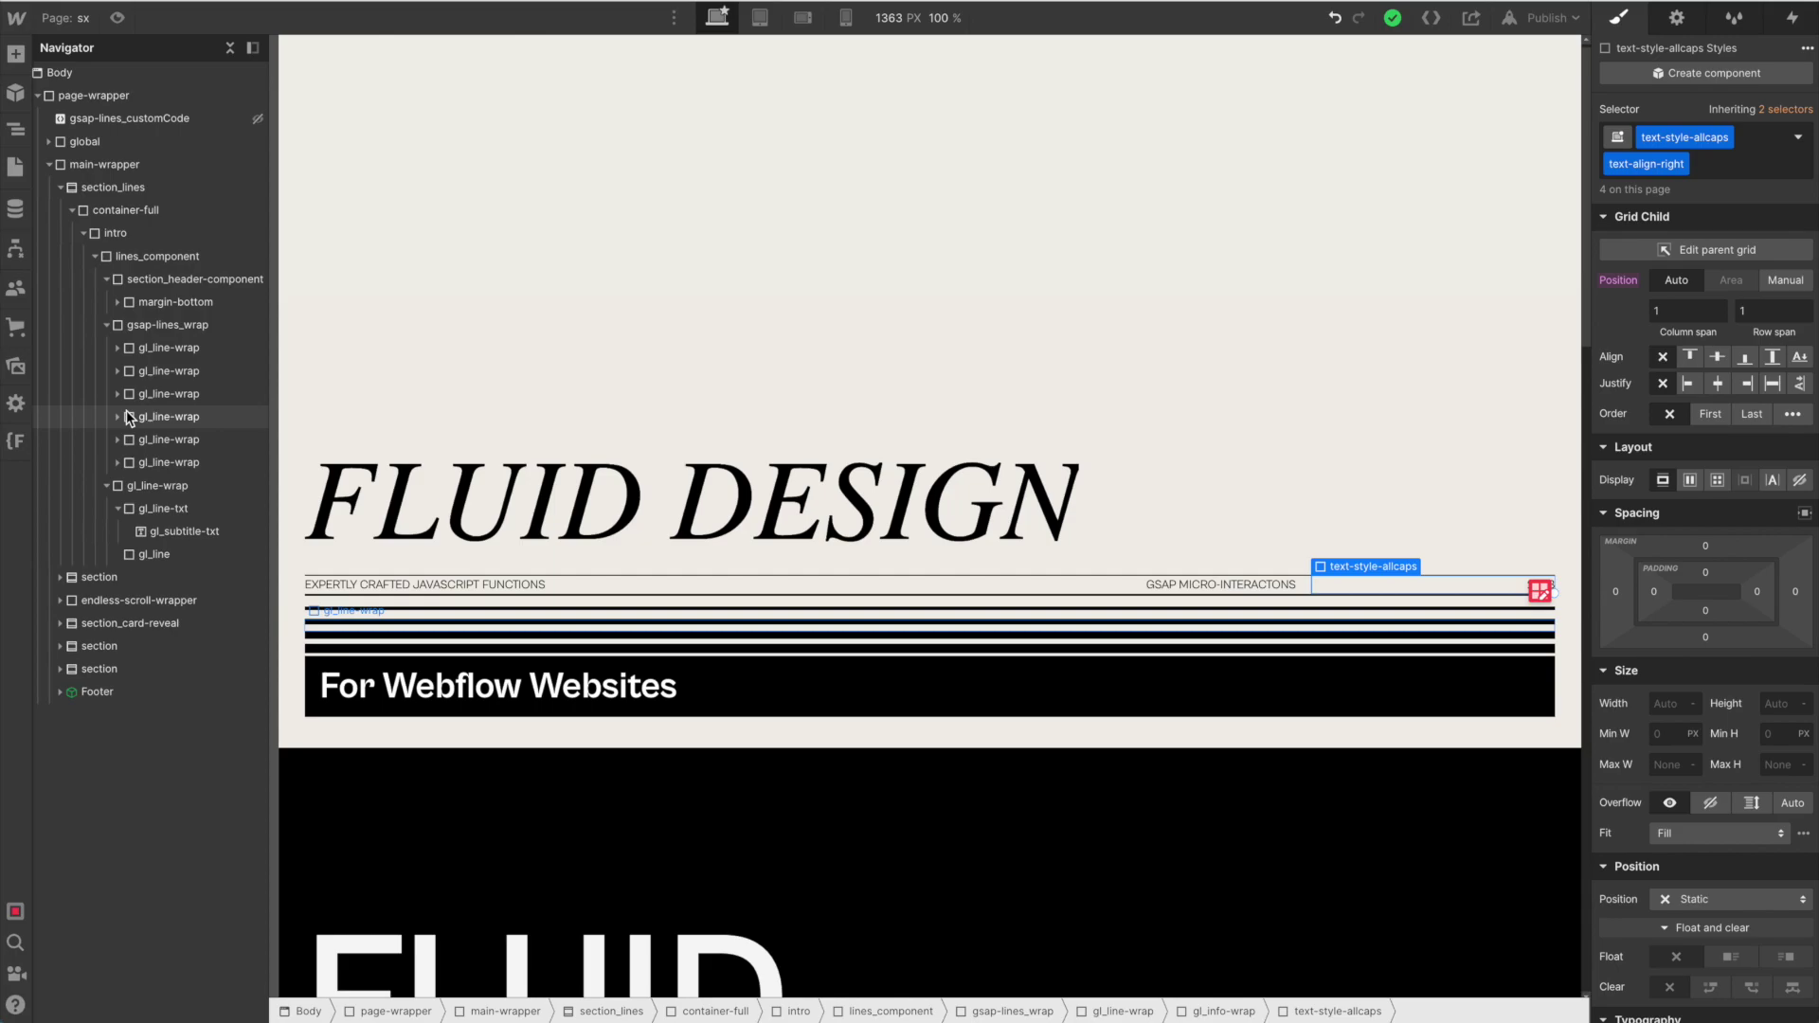
pyautogui.click(742, 712)
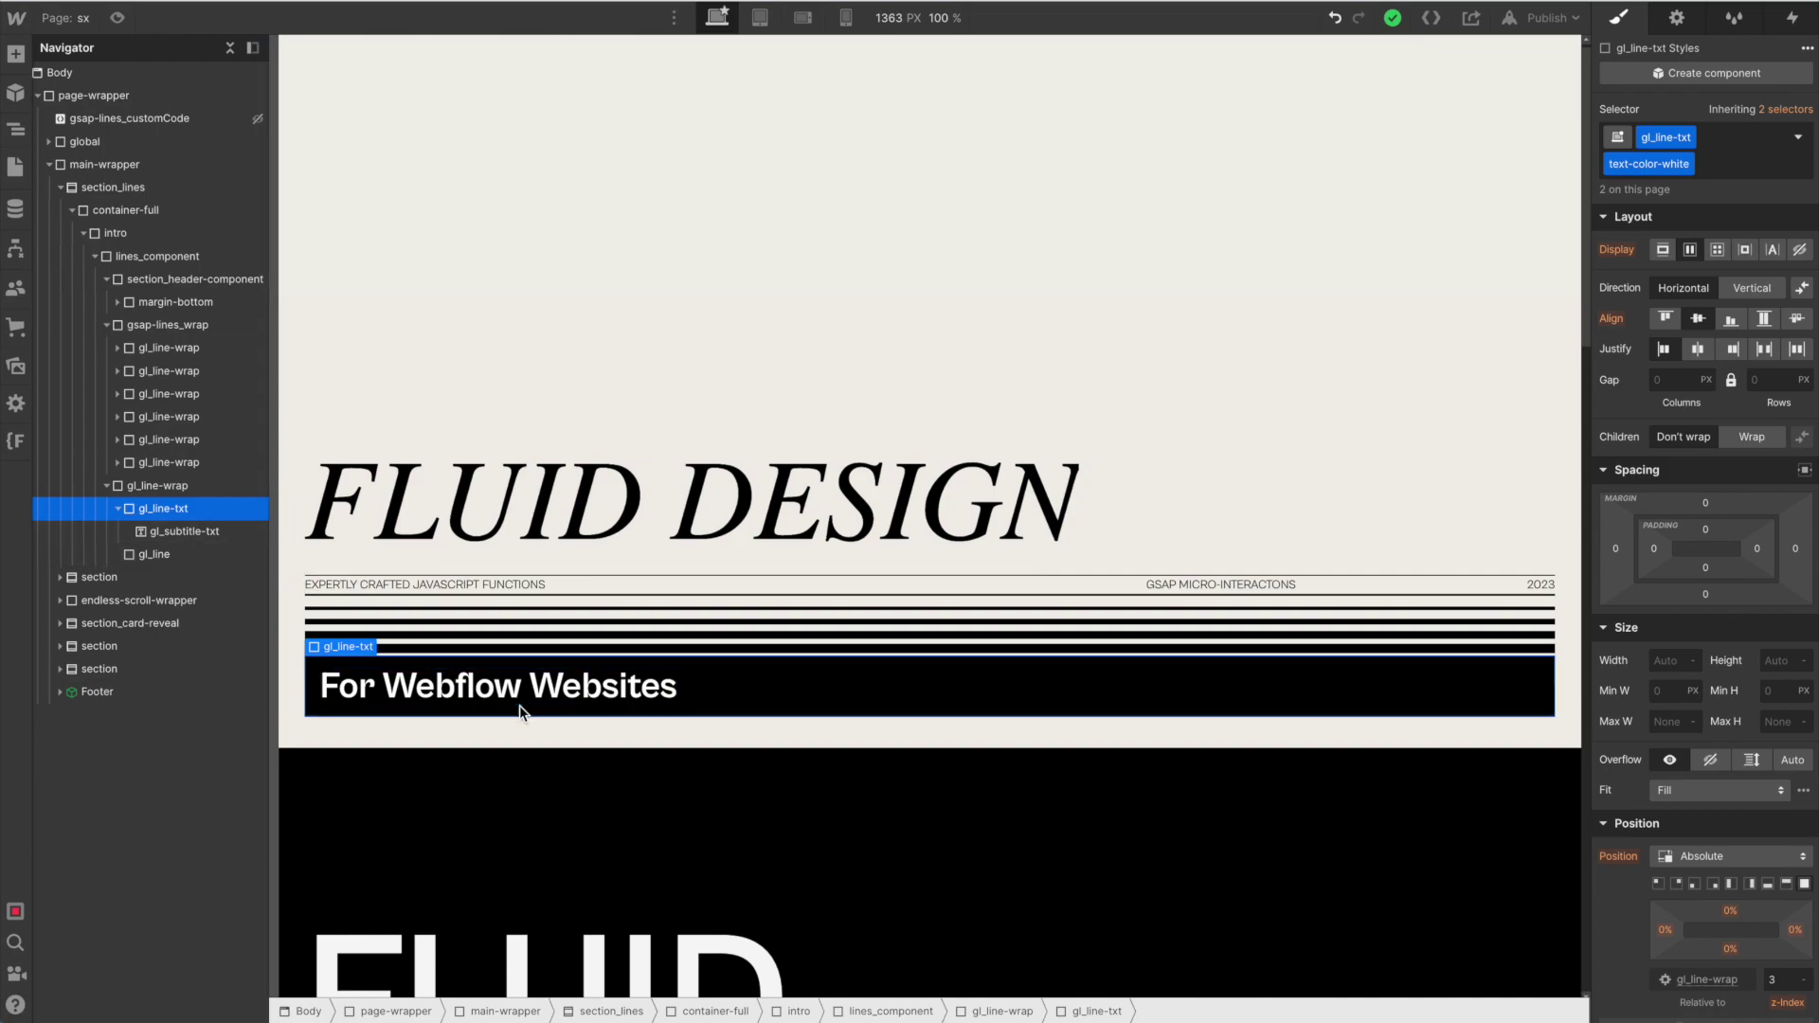
pyautogui.click(117, 508)
pyautogui.click(155, 532)
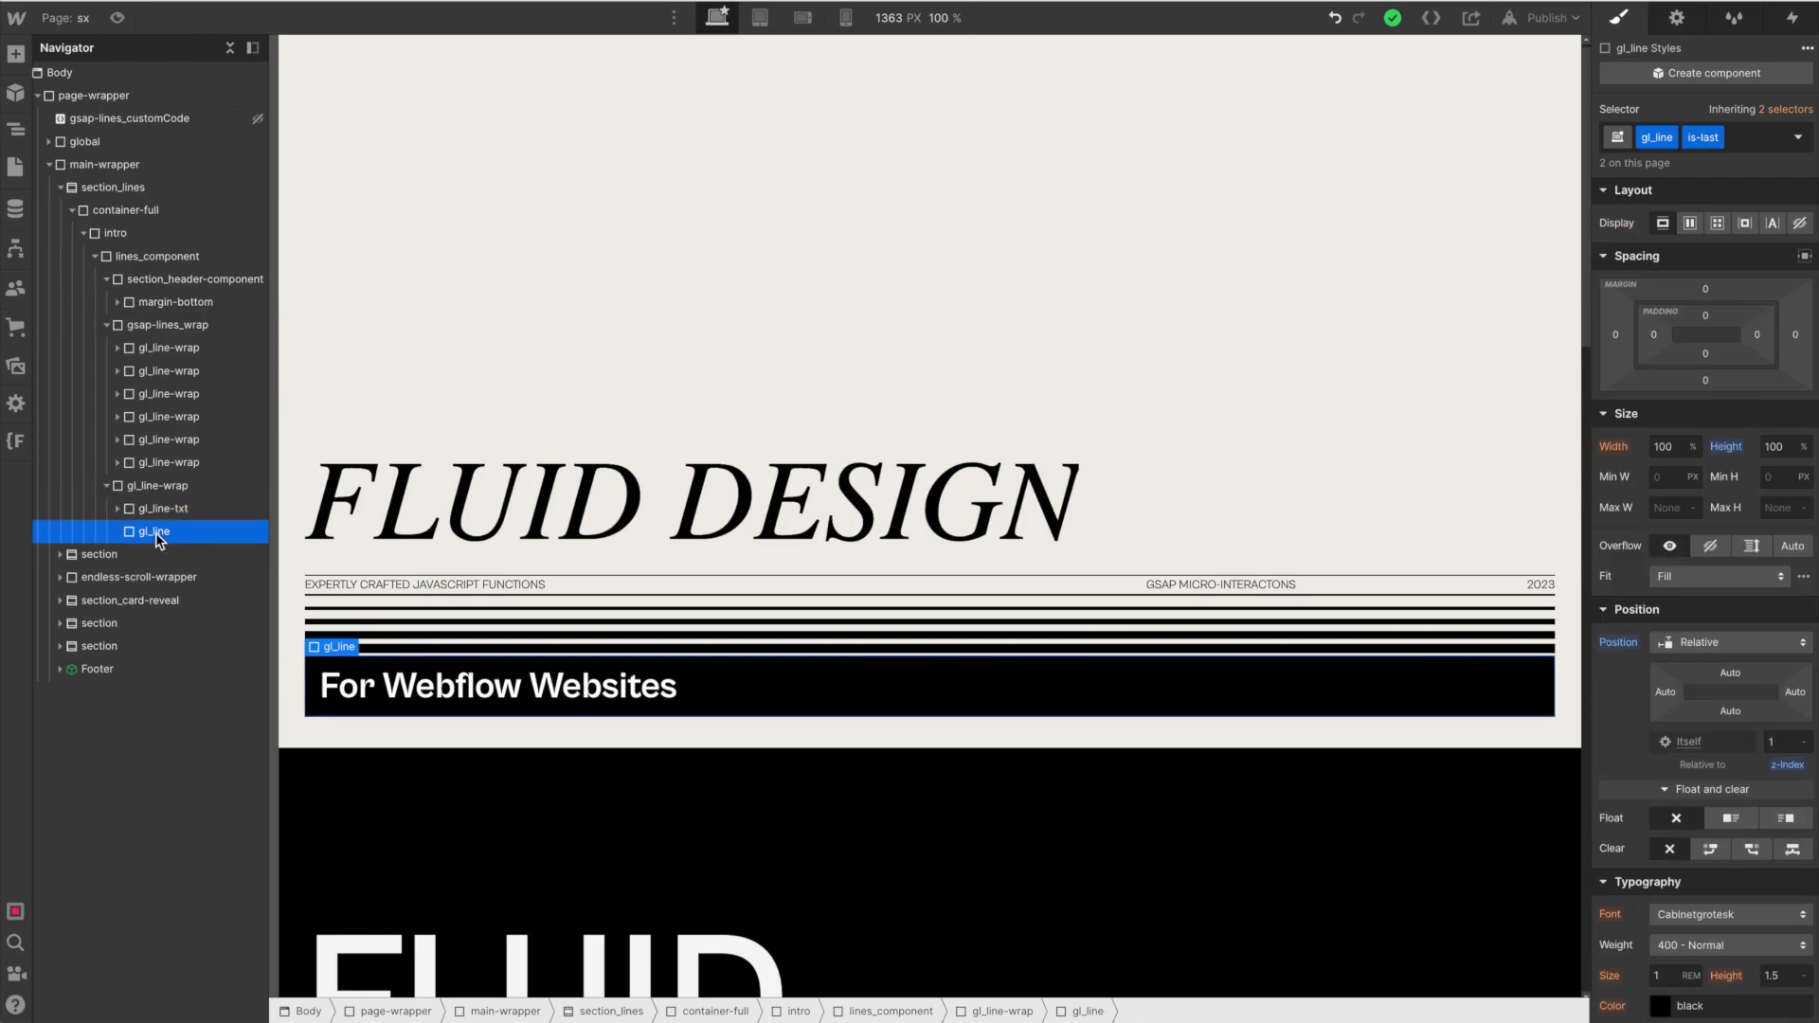
# - Publish the site to the thefluid.webflow.io domain
pyautogui.click(1546, 18)
pyautogui.click(1482, 297)
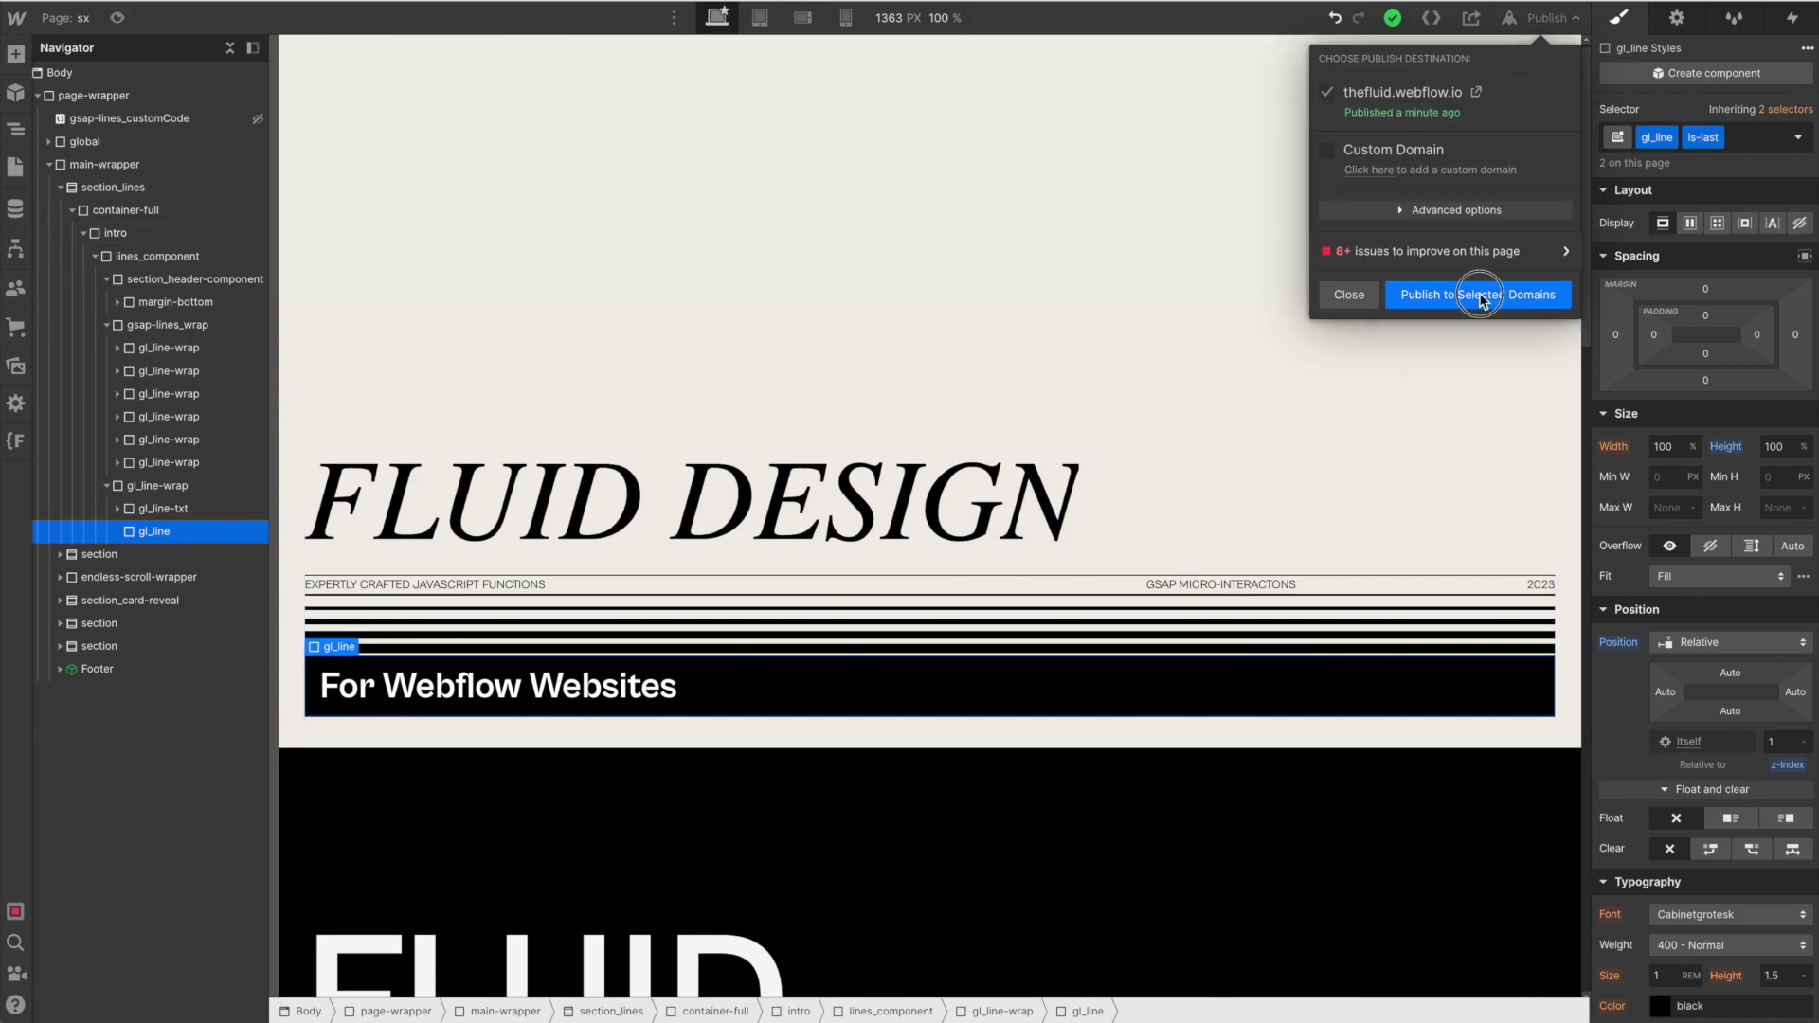